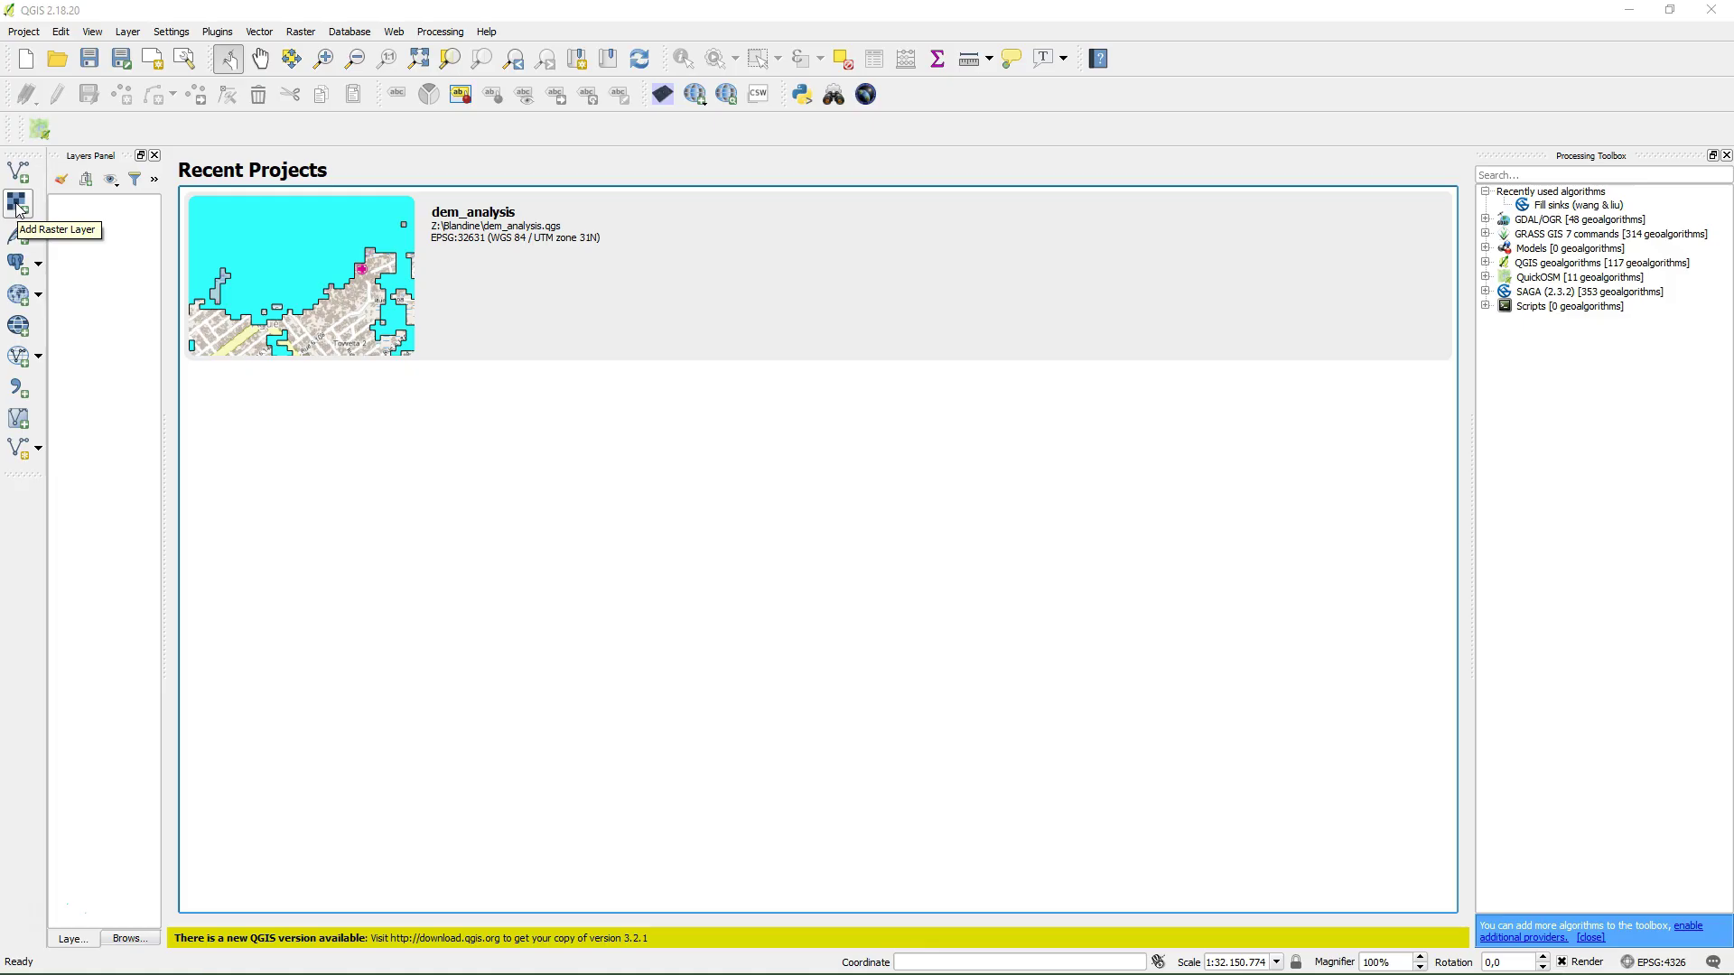
Create a new empty project and look through the QuickMapServices basemap providers.
left_click(24, 59)
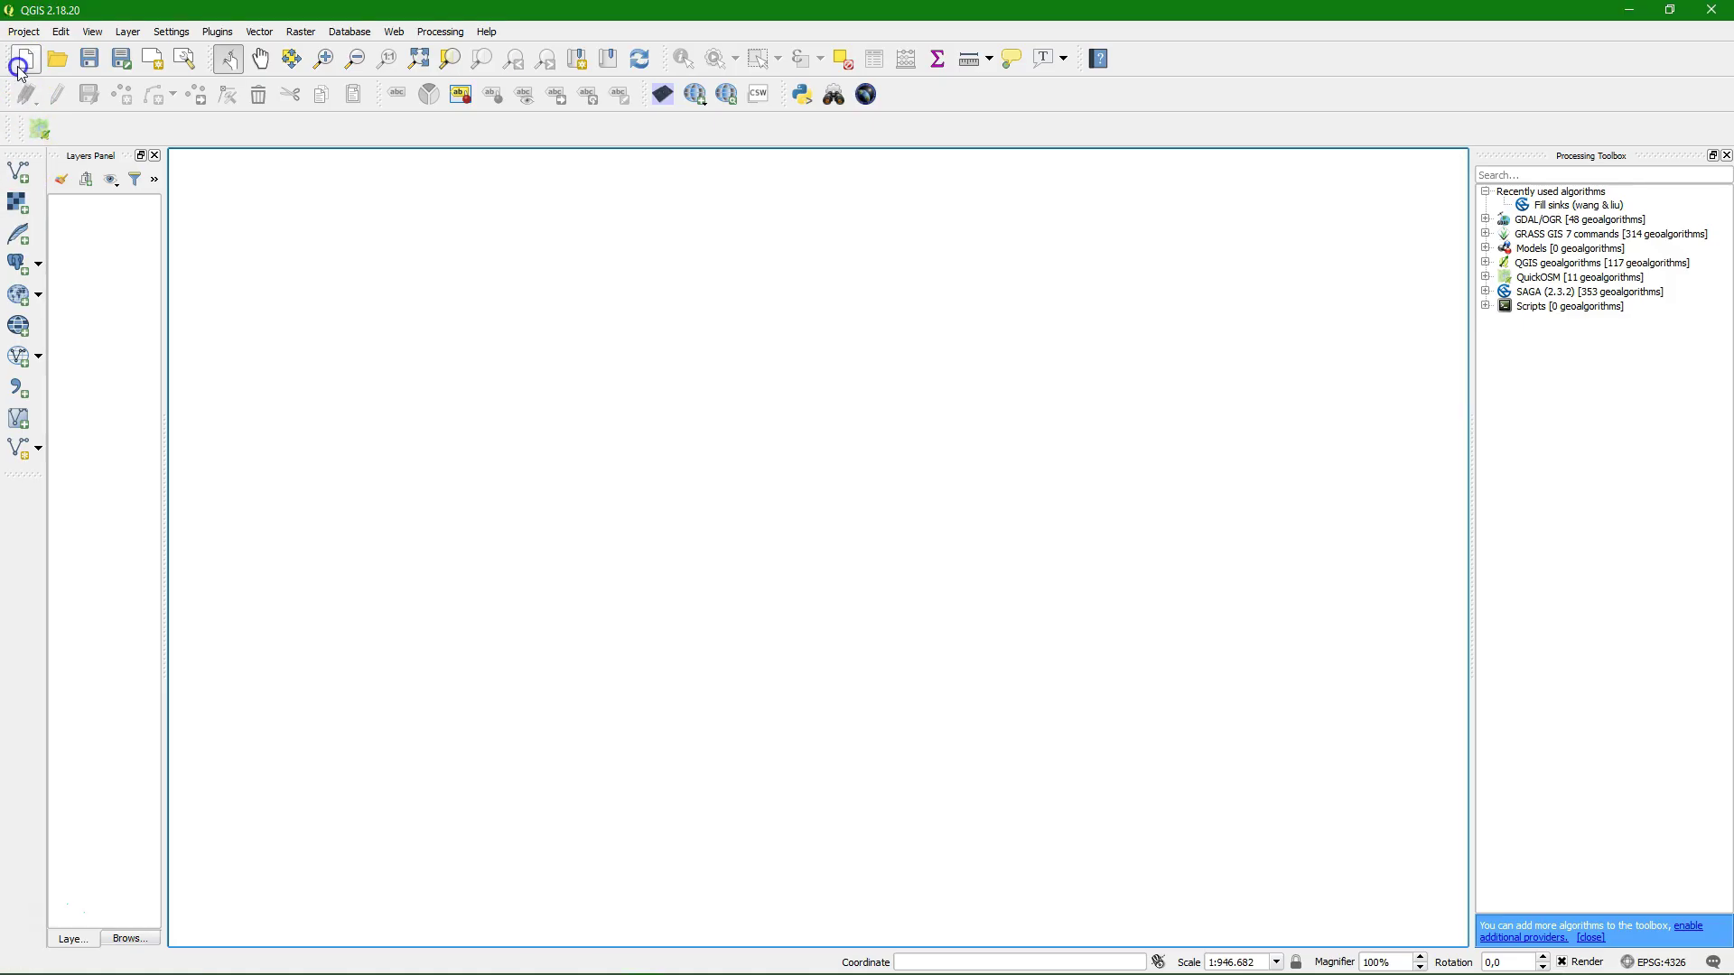
left_click(393, 32)
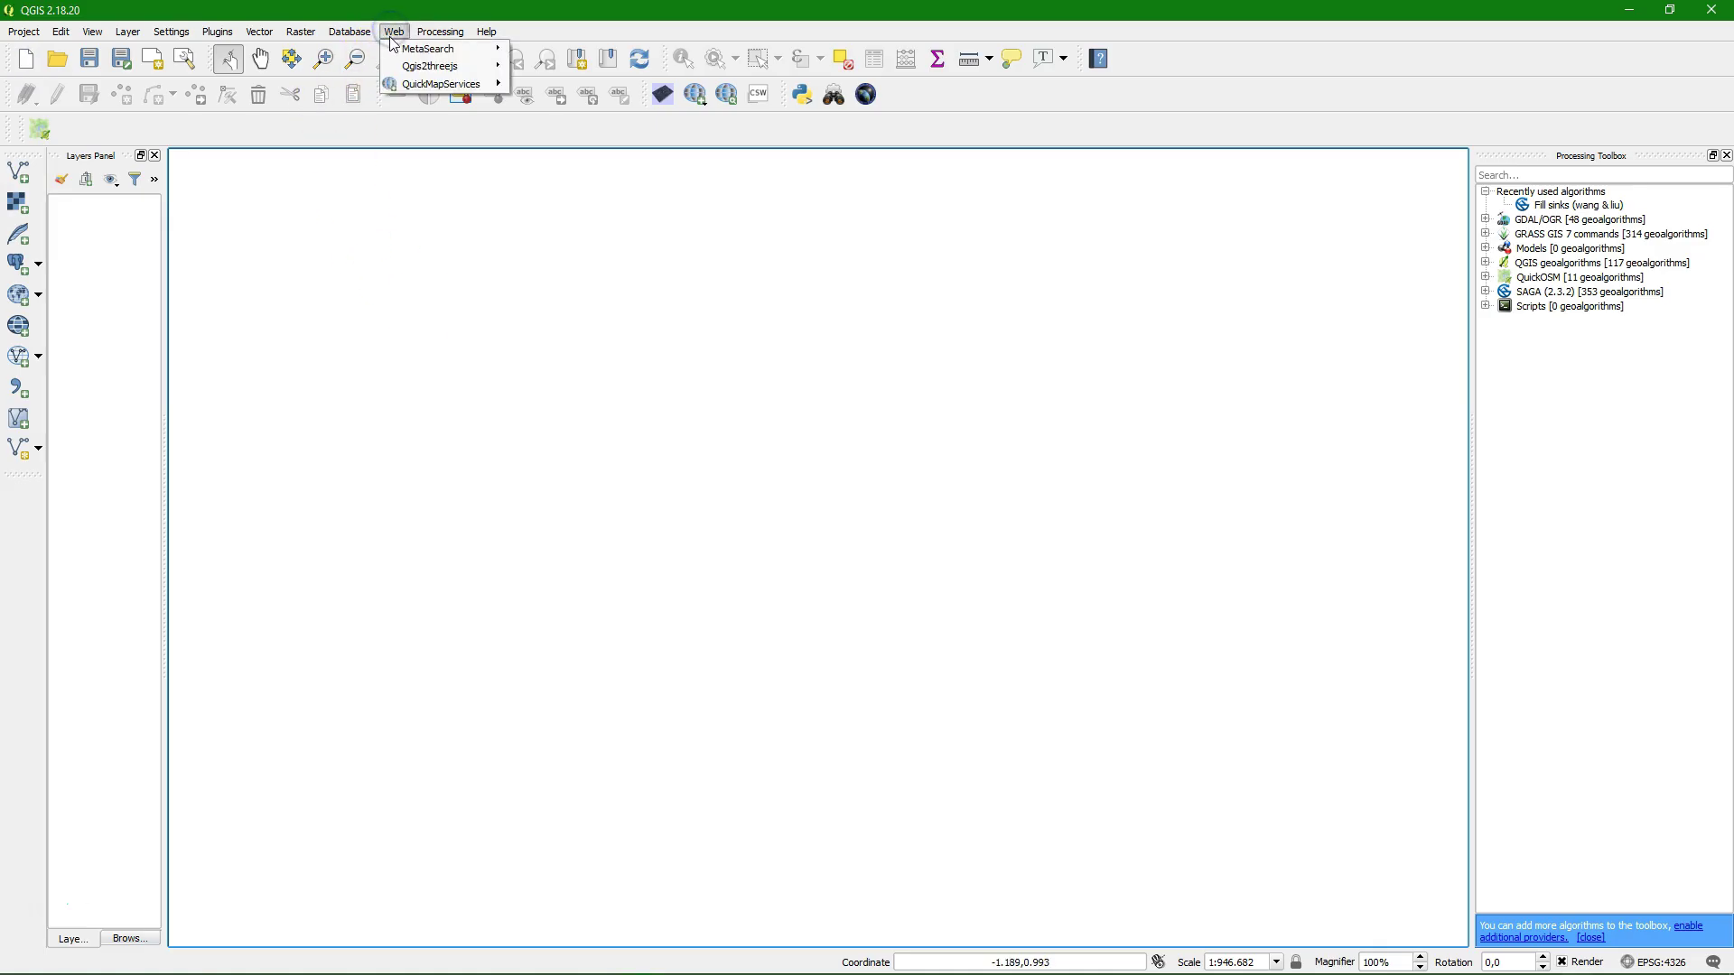
left_click(395, 83)
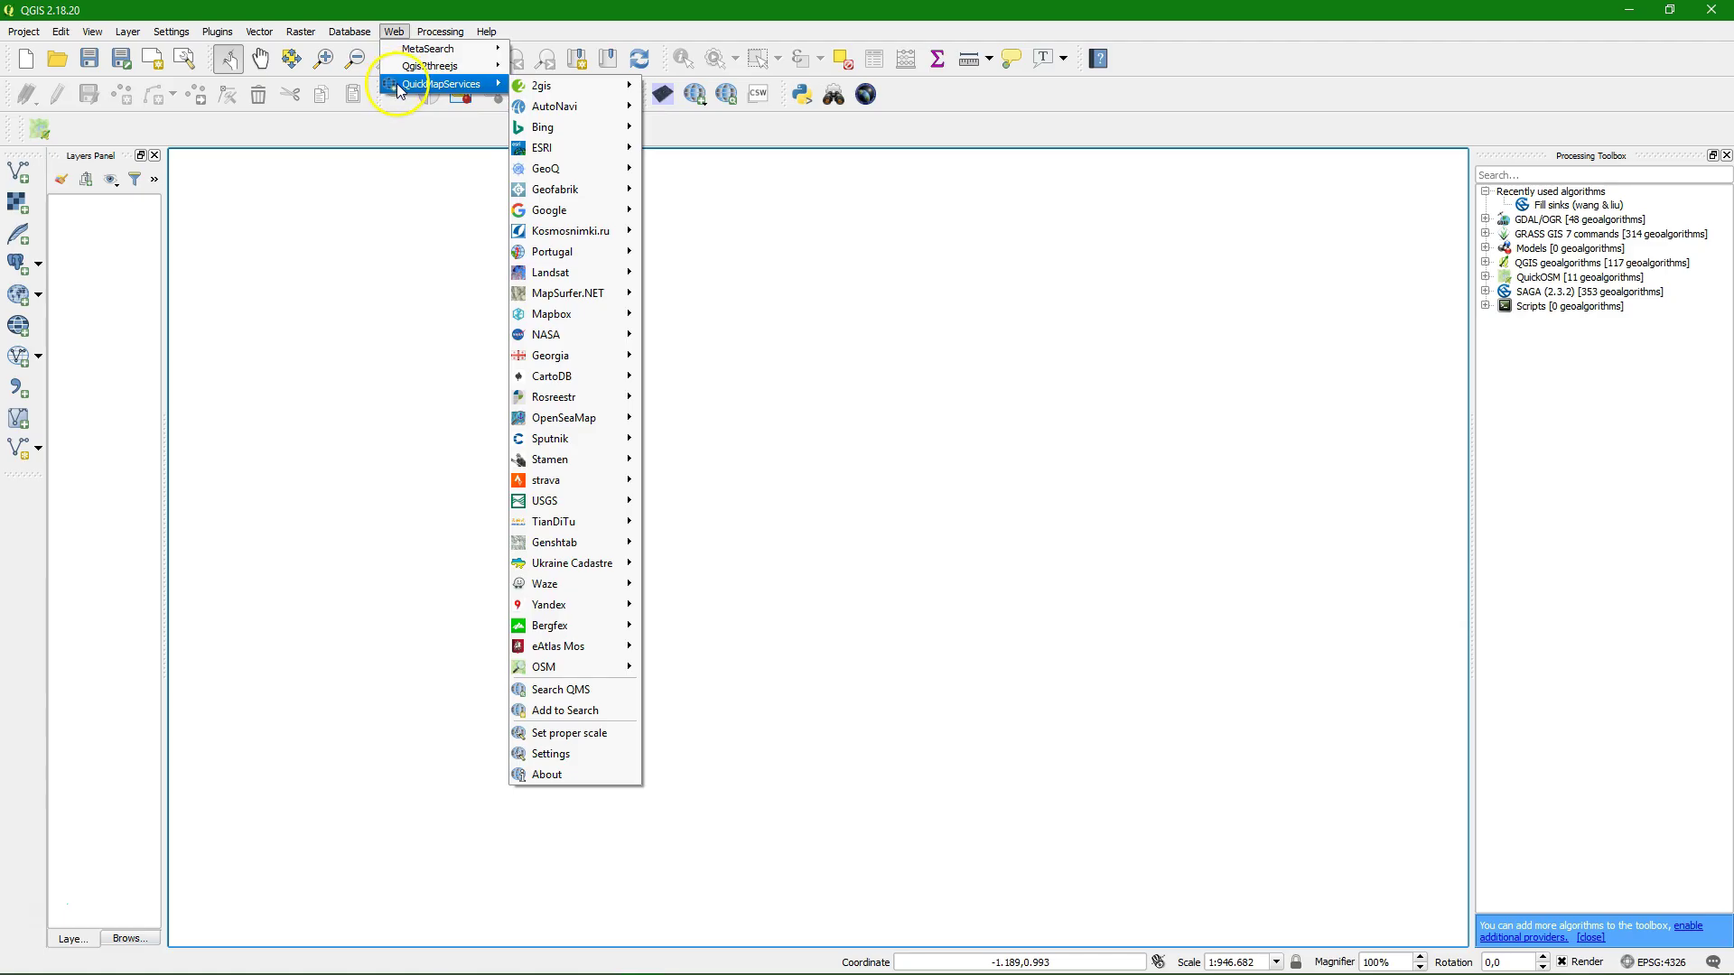
Search all plugins for "quick" and review the QuickMapServices plugin's details.
left_click(217, 32)
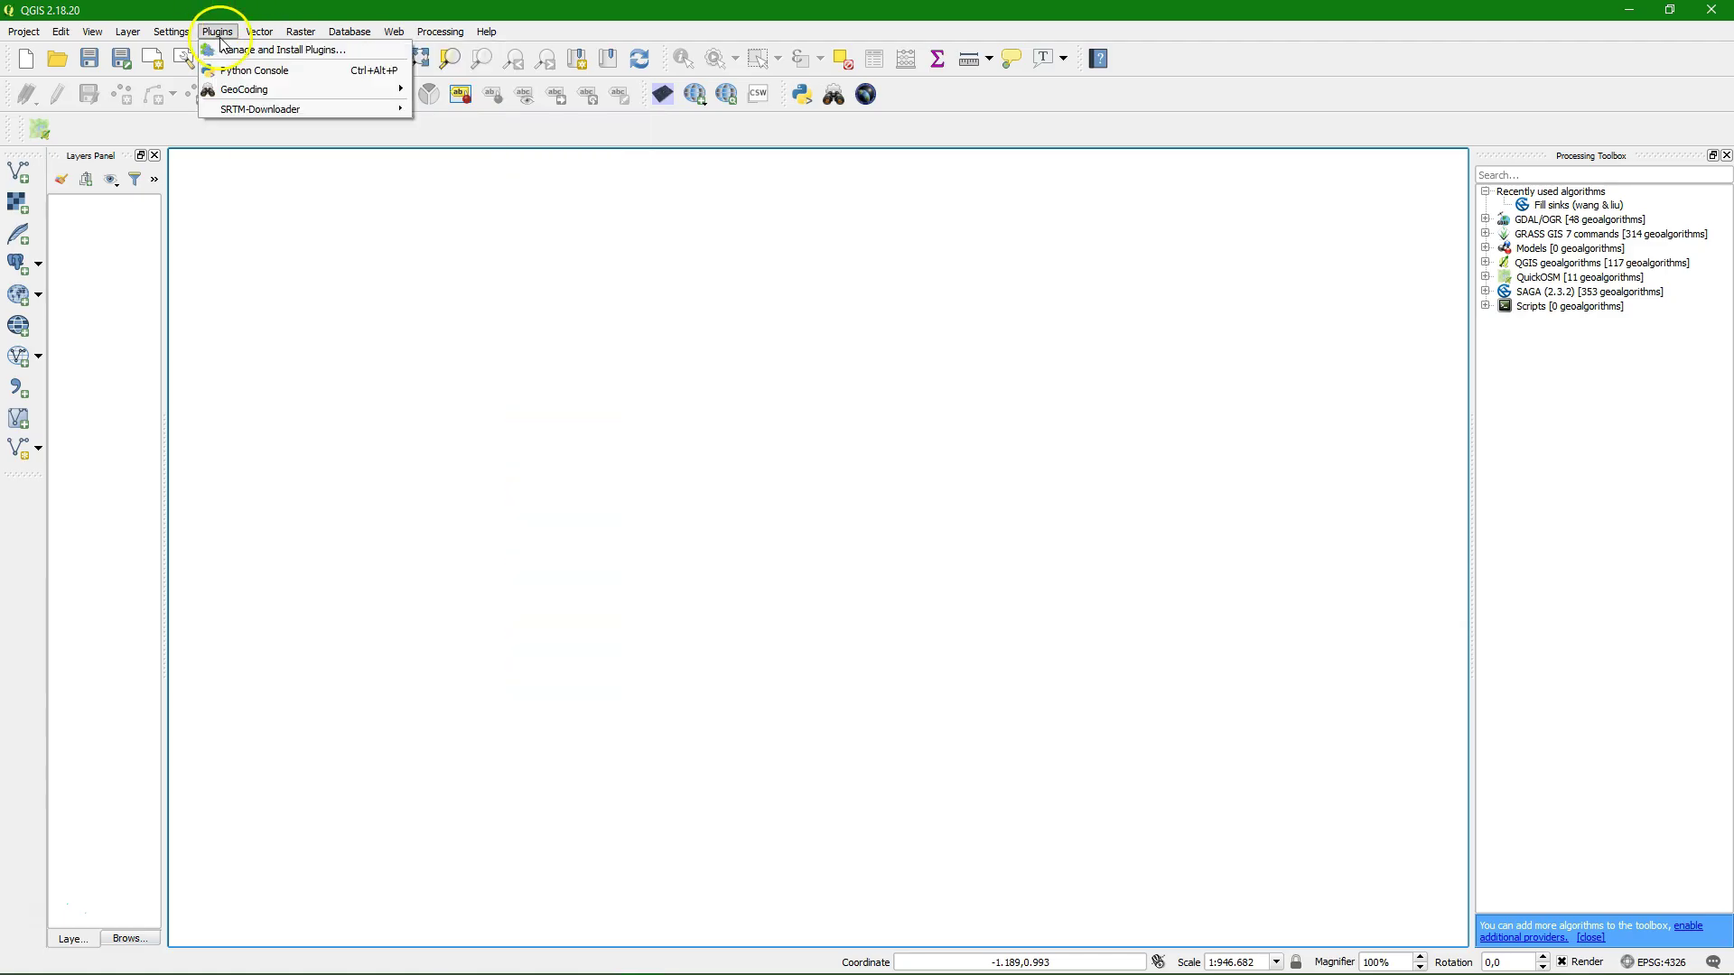
left_click(239, 49)
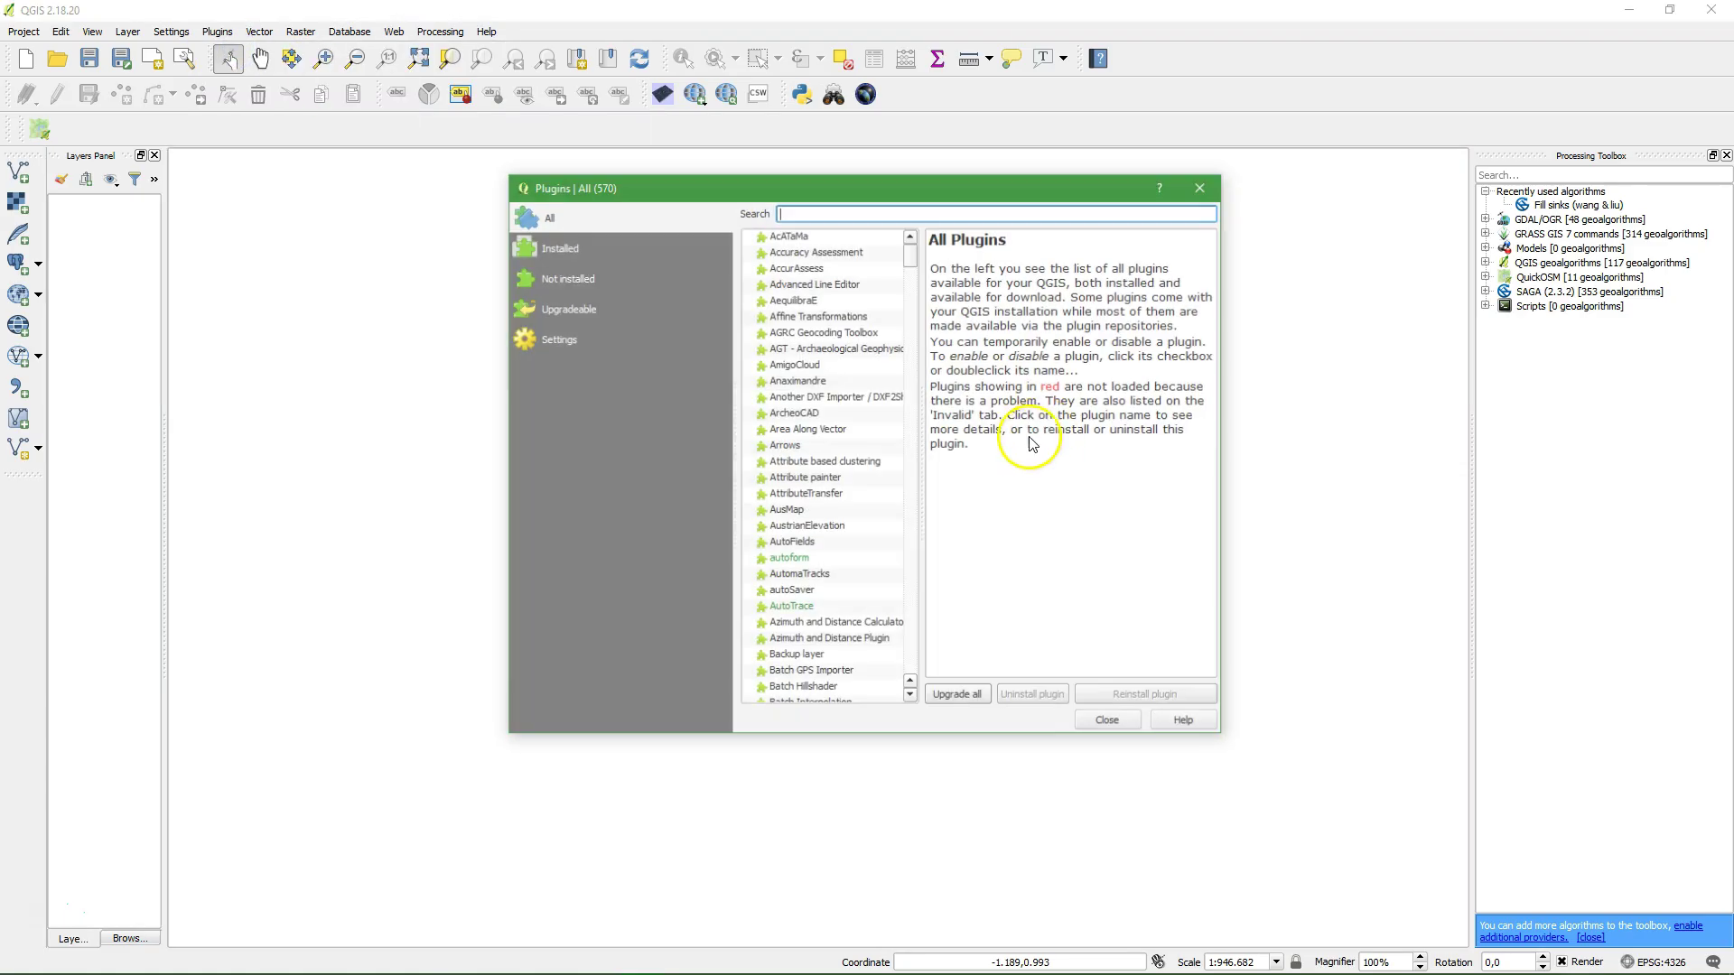
type("qu")
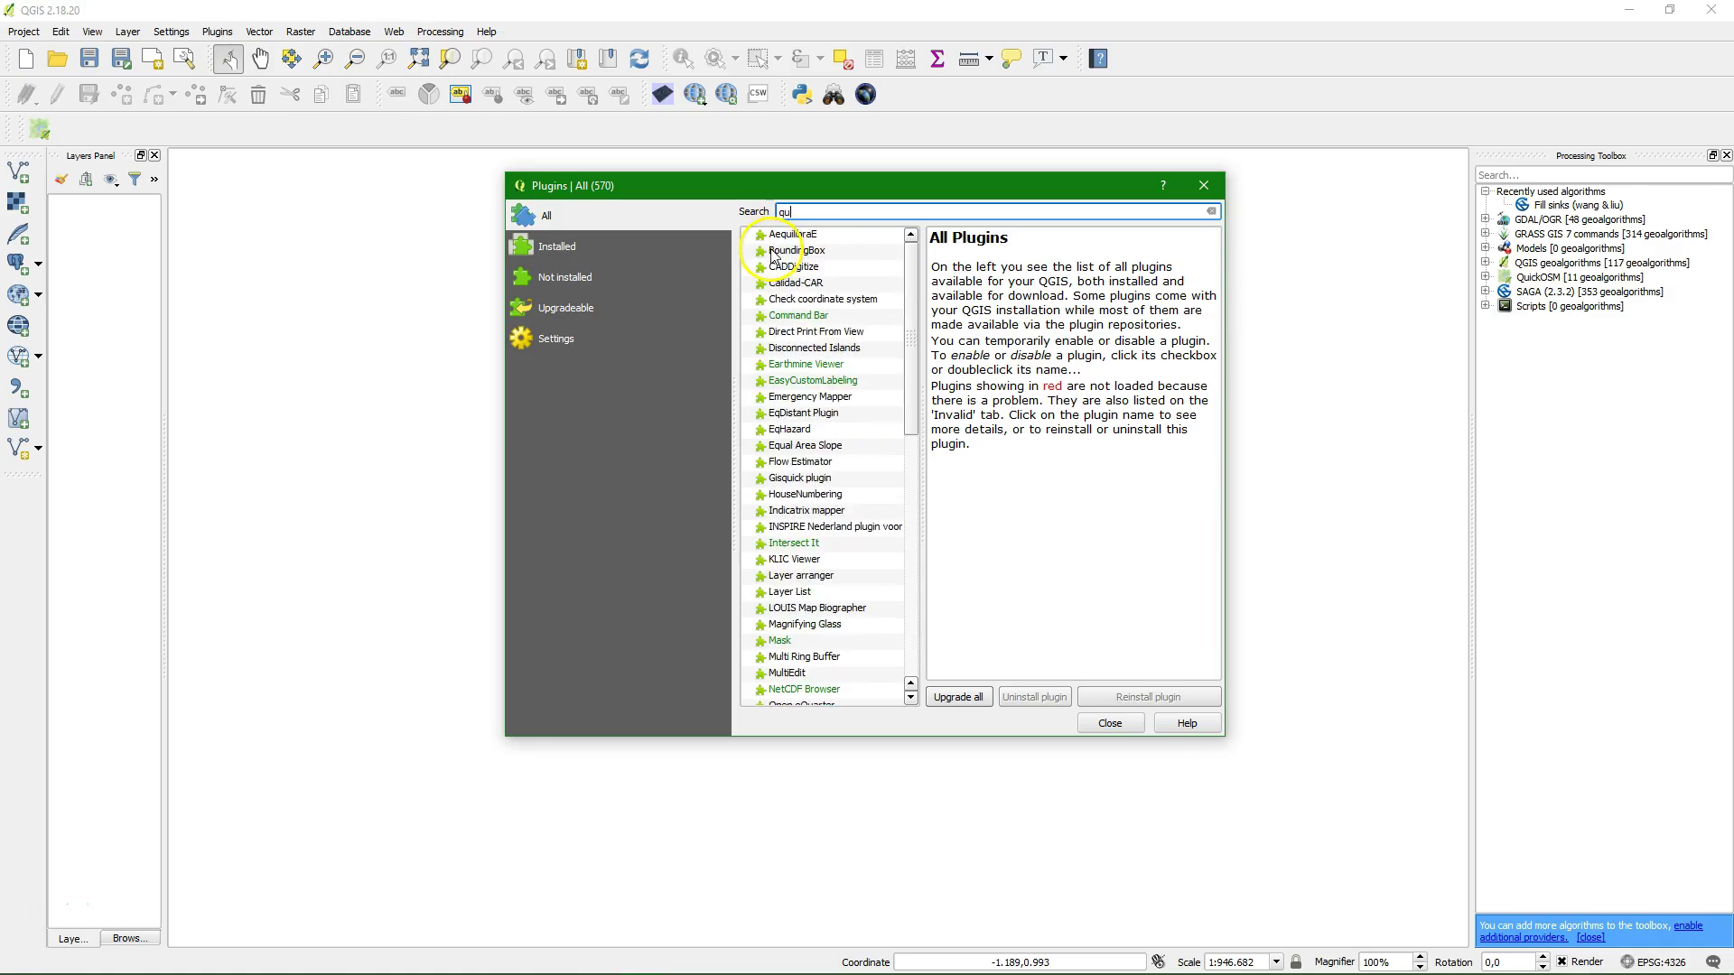
type("ick")
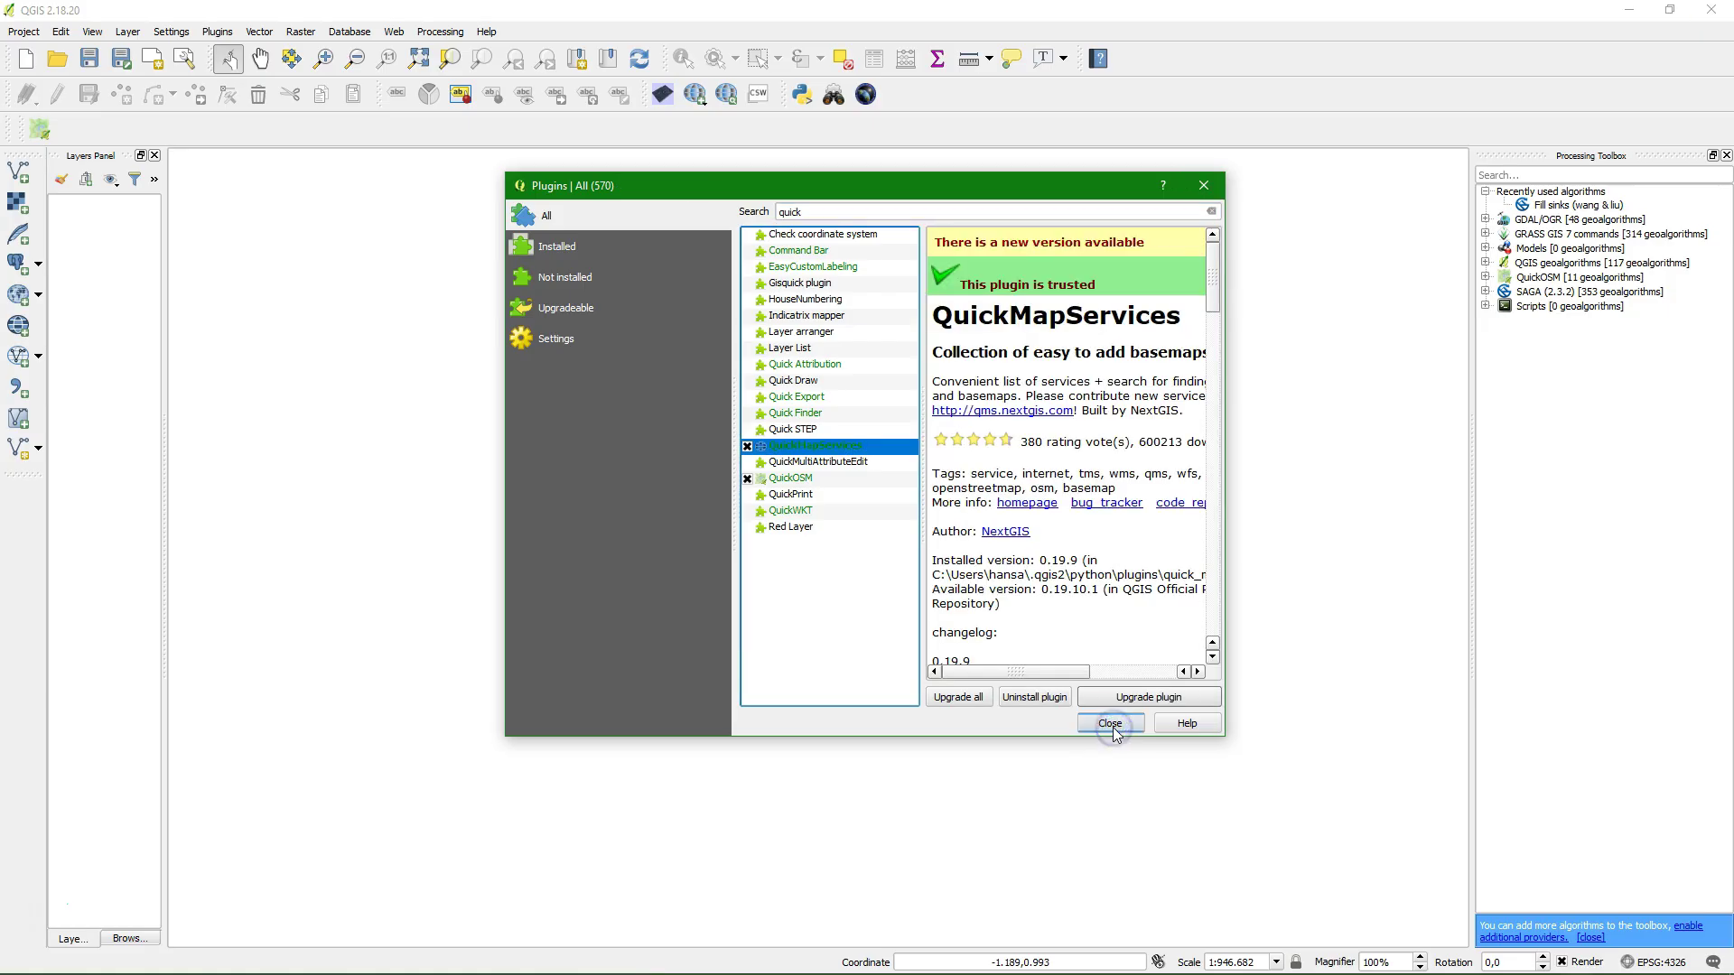
left_click(1110, 725)
Look up the contributed pack option in the QuickMapServices settings and leave without saving.
left_click(394, 31)
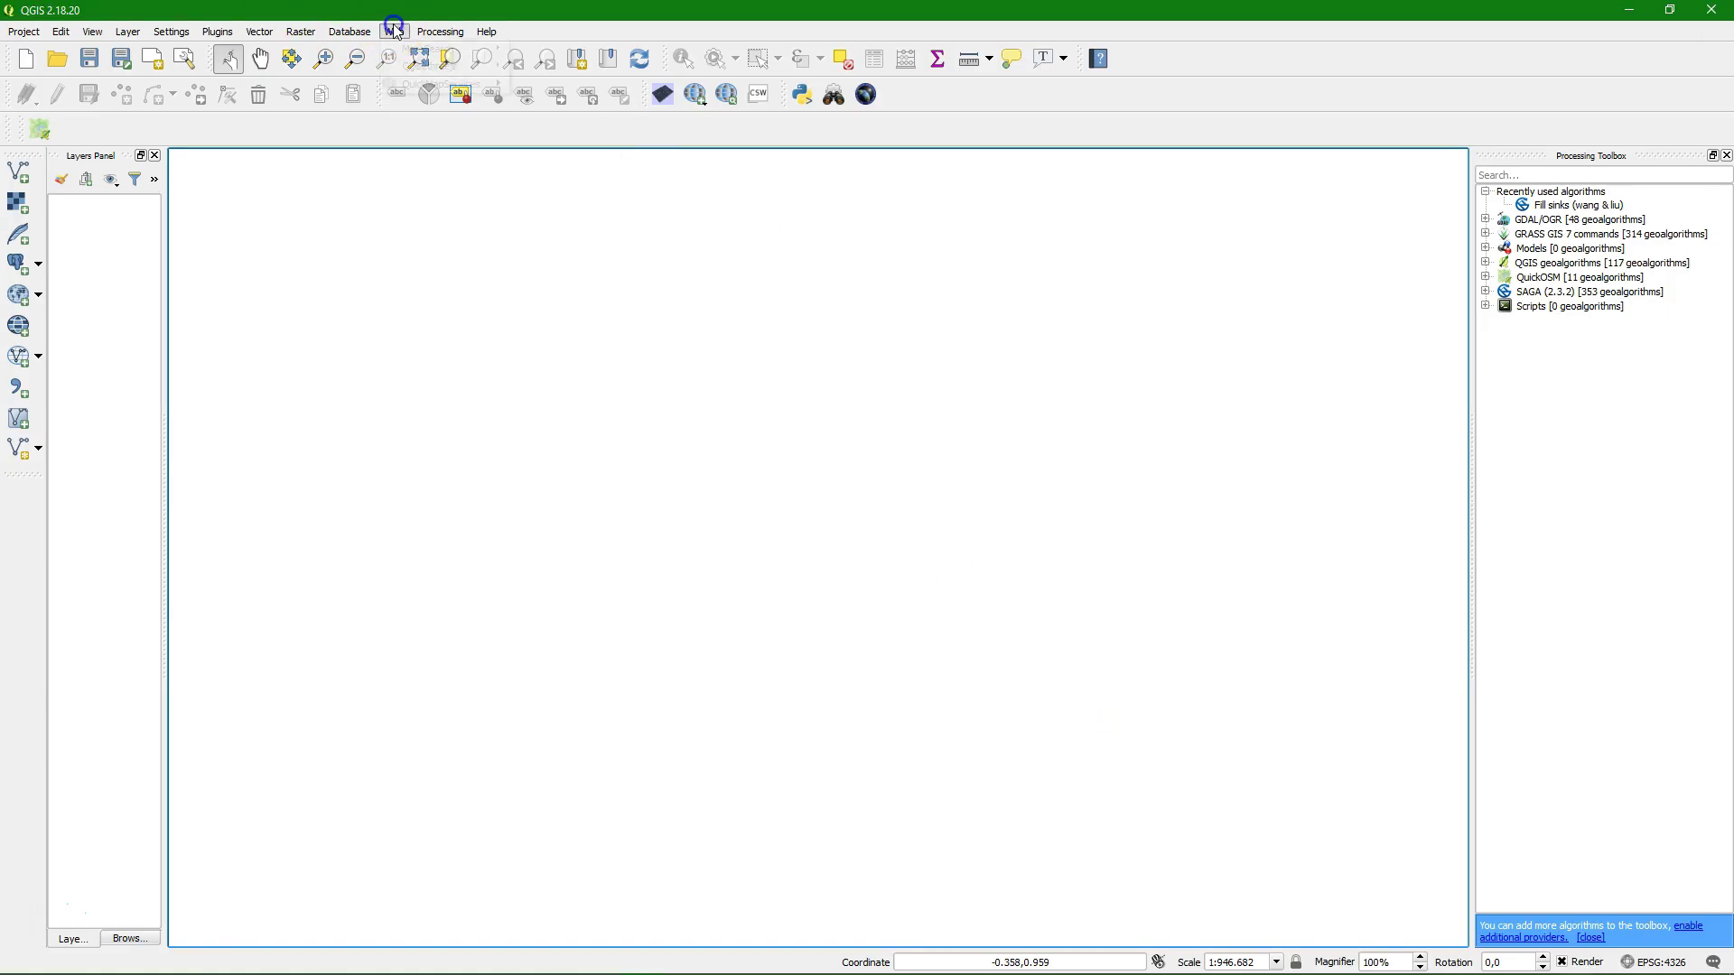
mouse_move(427, 84)
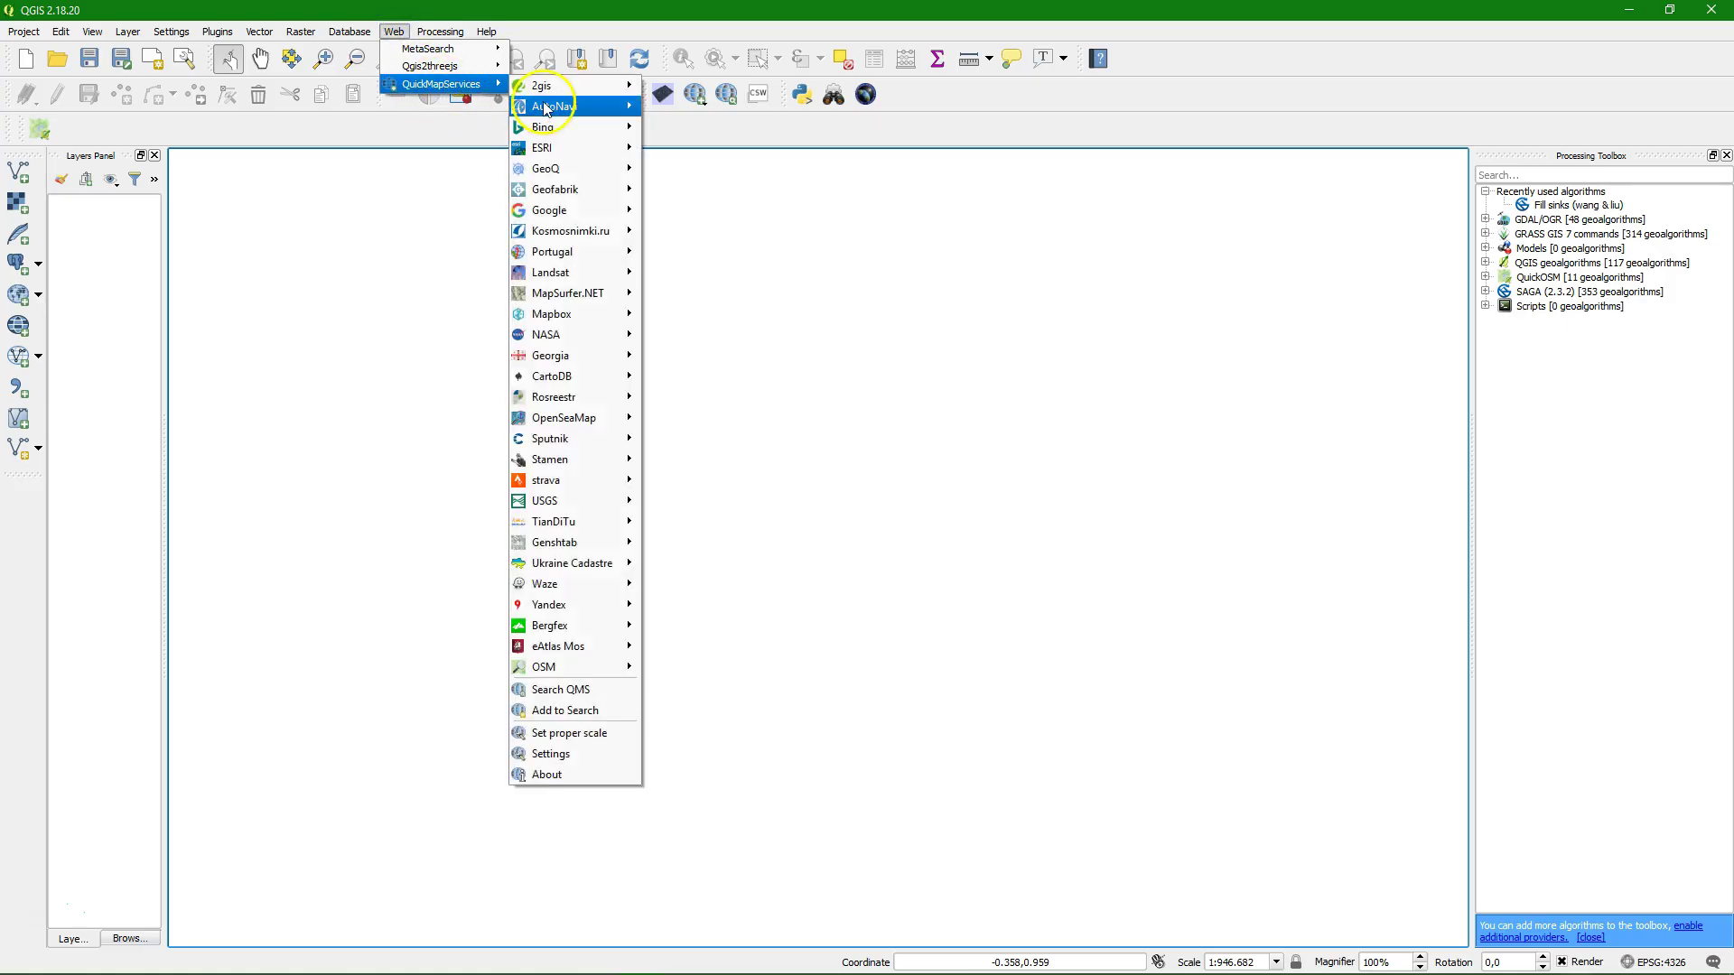
left_click(522, 754)
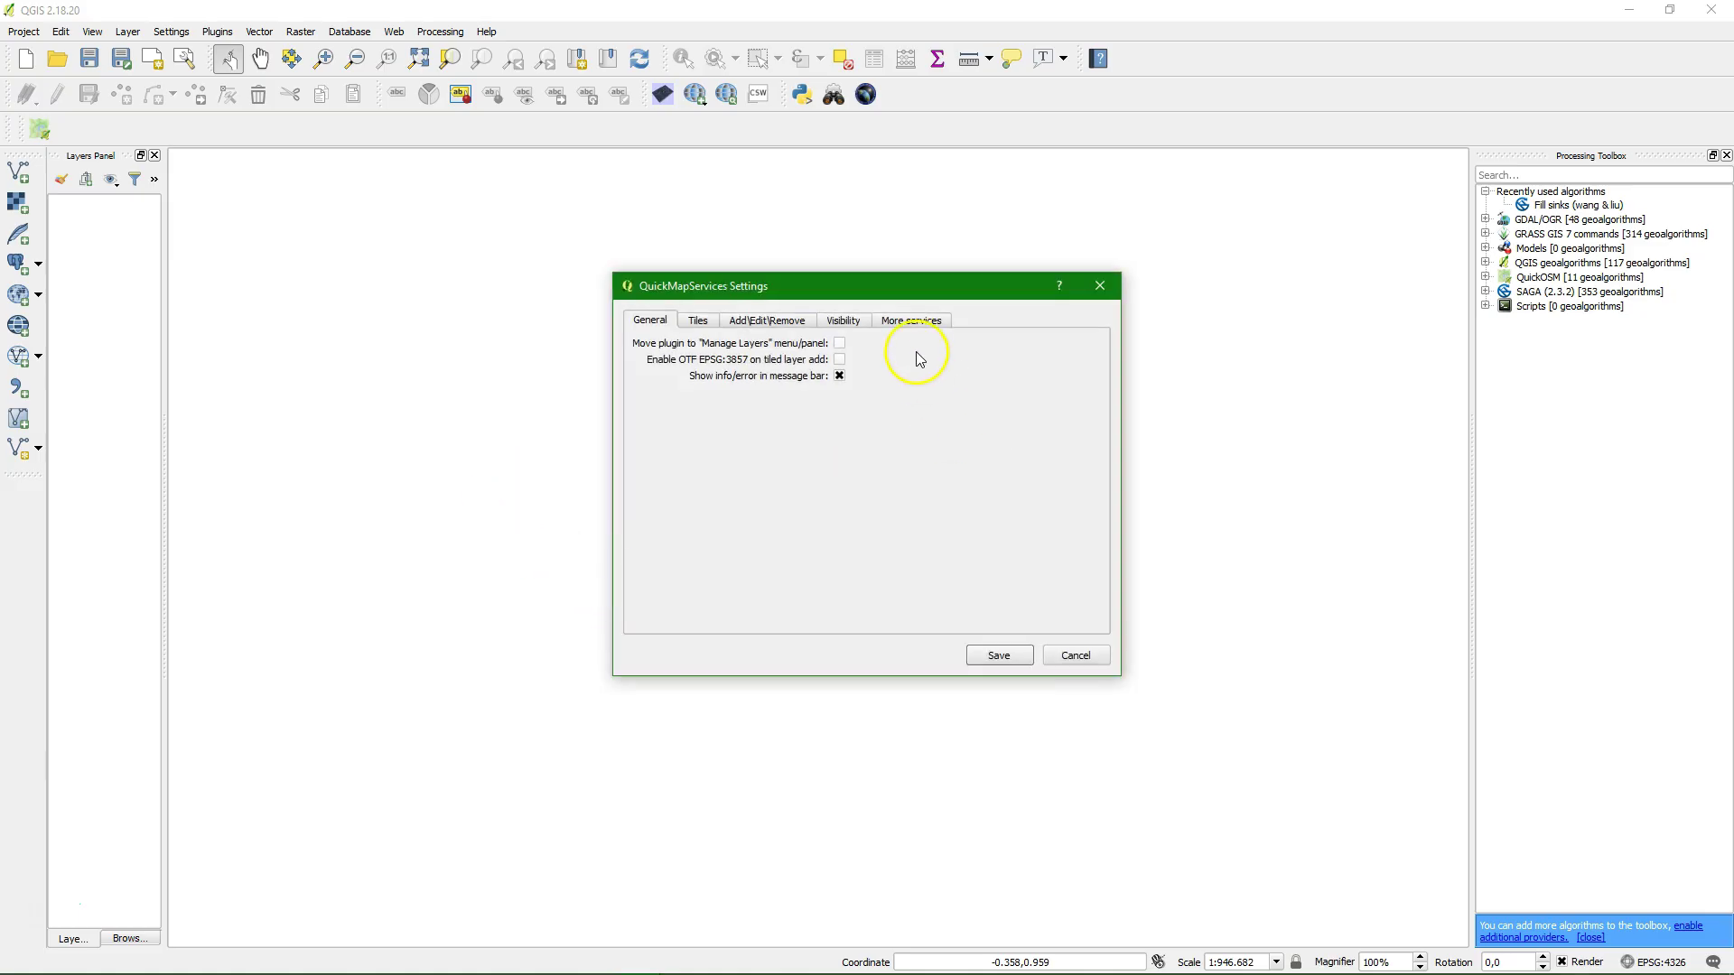
left_click(911, 322)
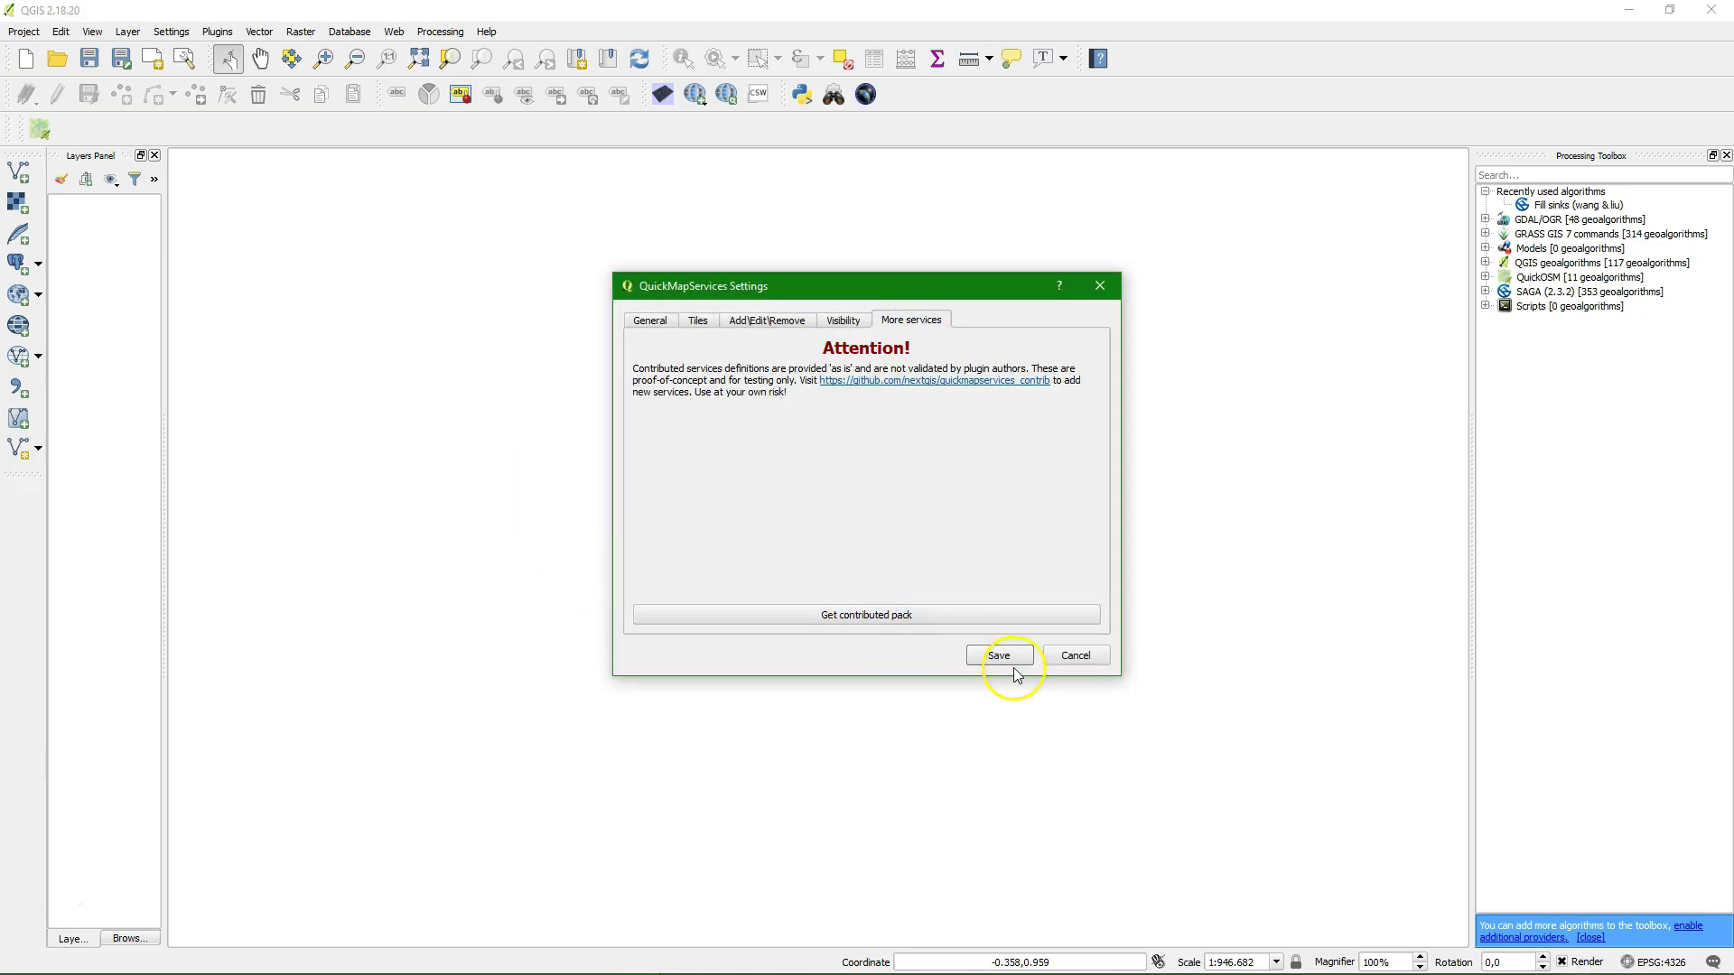
left_click(1076, 656)
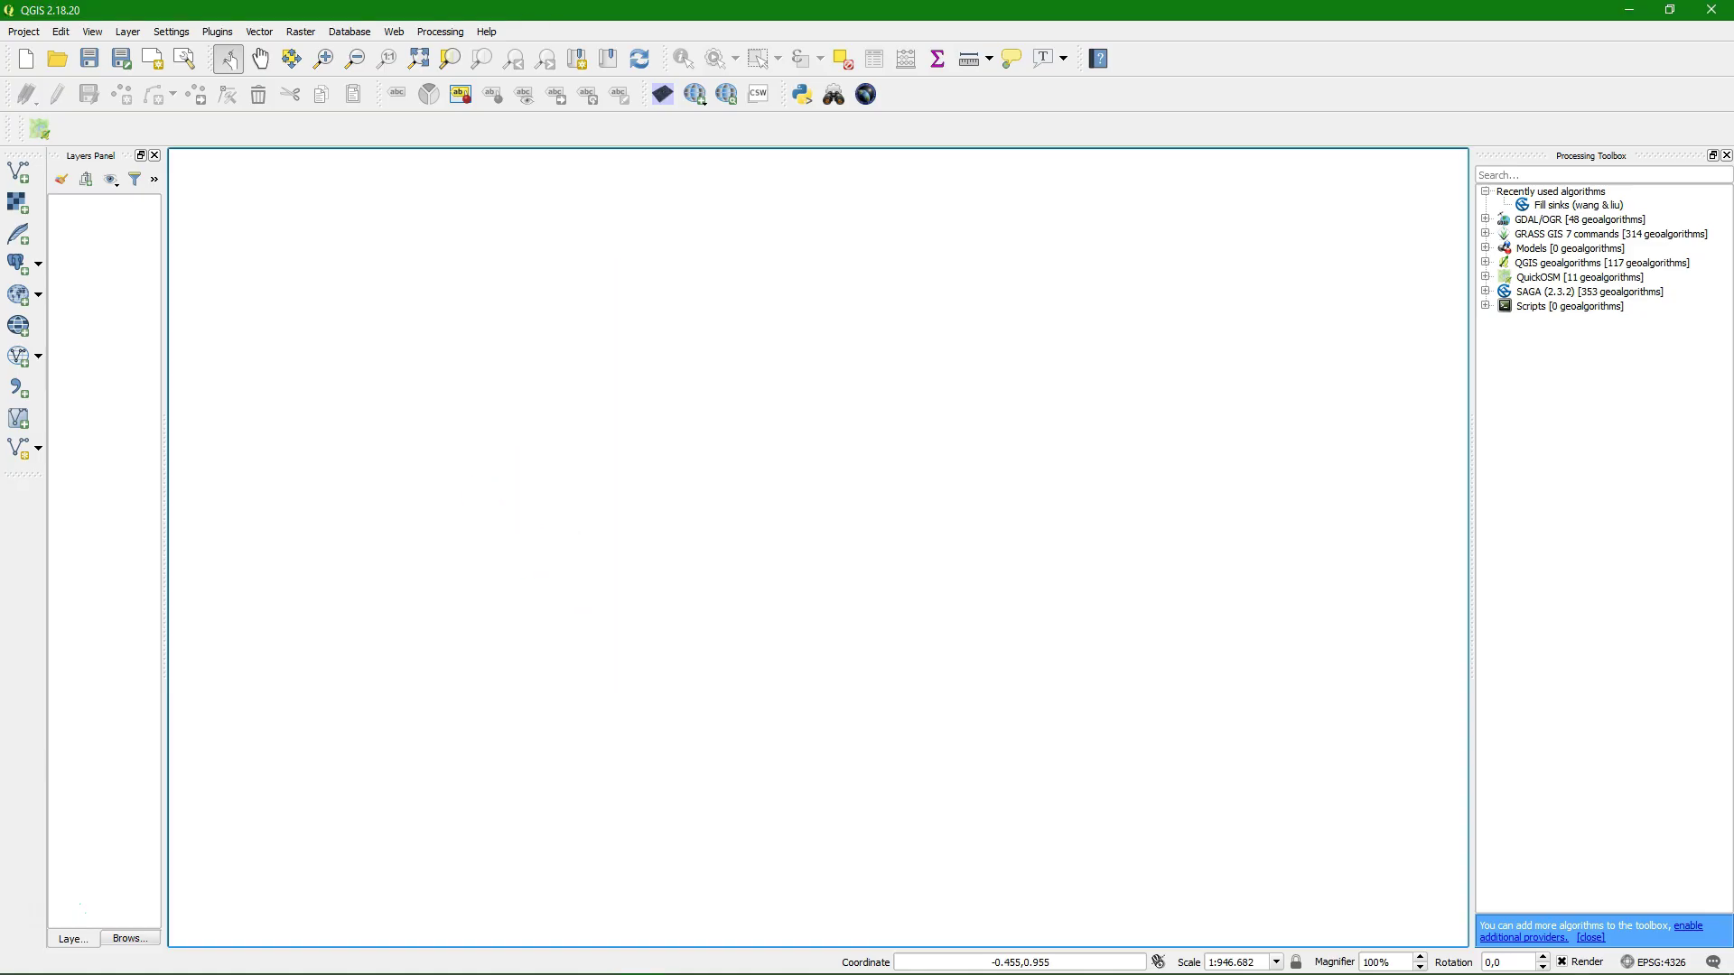
Add the OSM Standard basemap from QuickMapServices to the project.
left_click(393, 31)
mouse_move(443, 83)
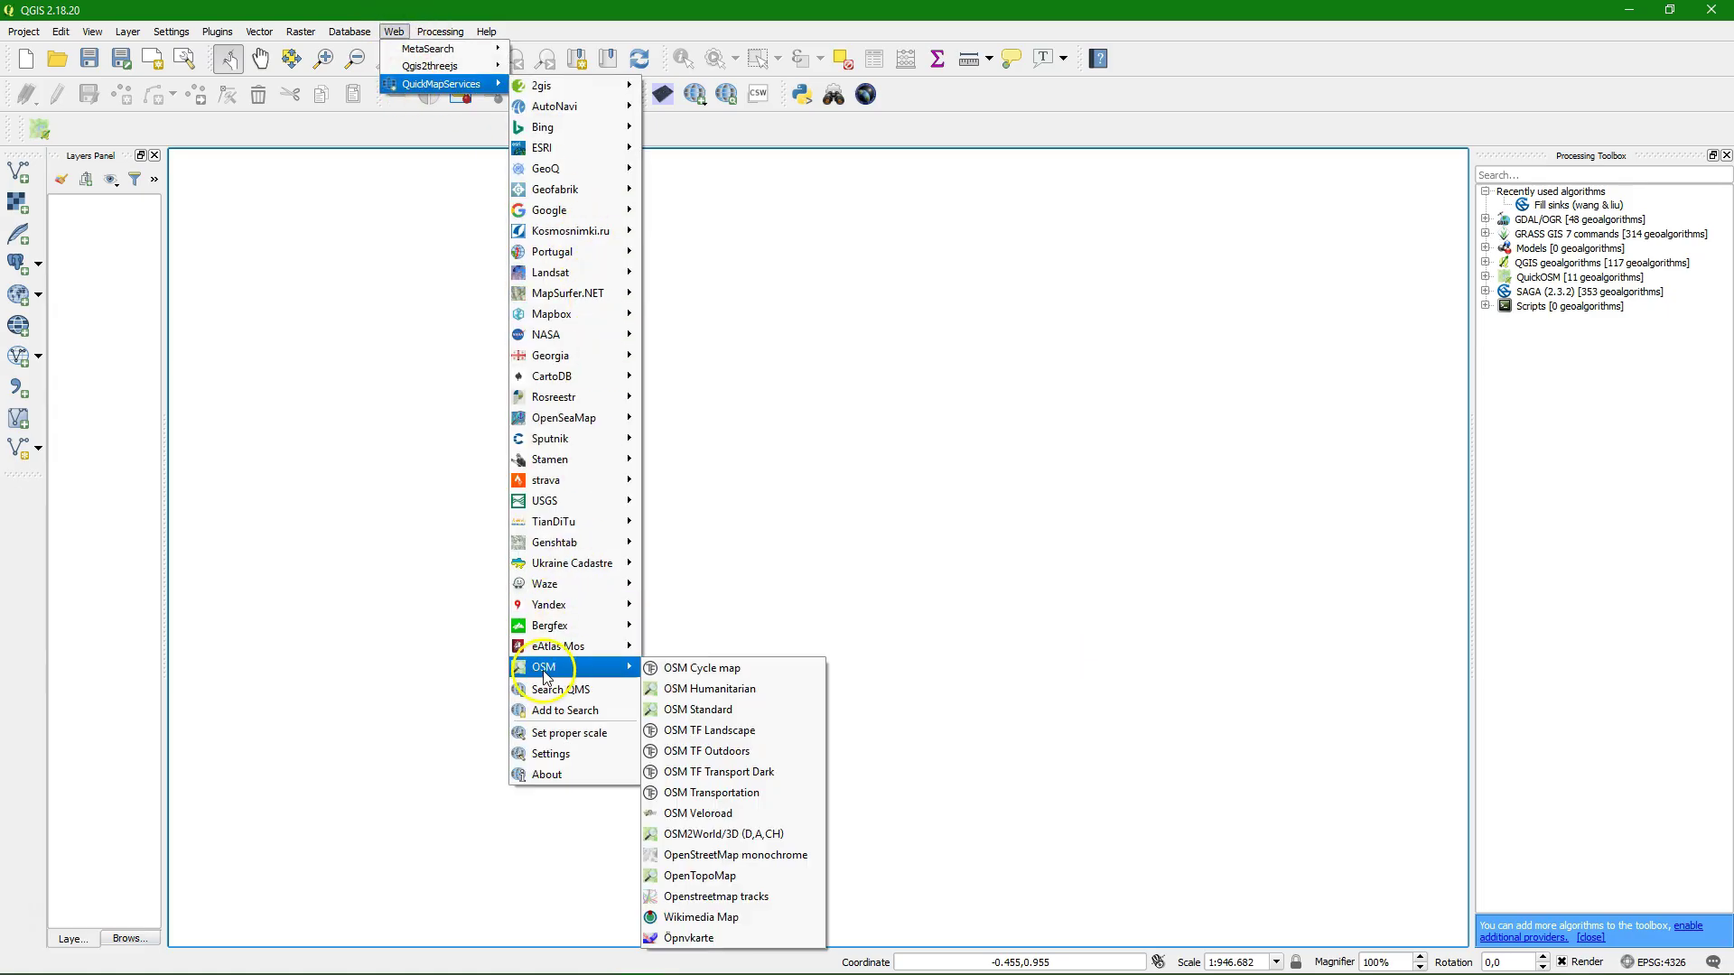
mouse_move(621, 670)
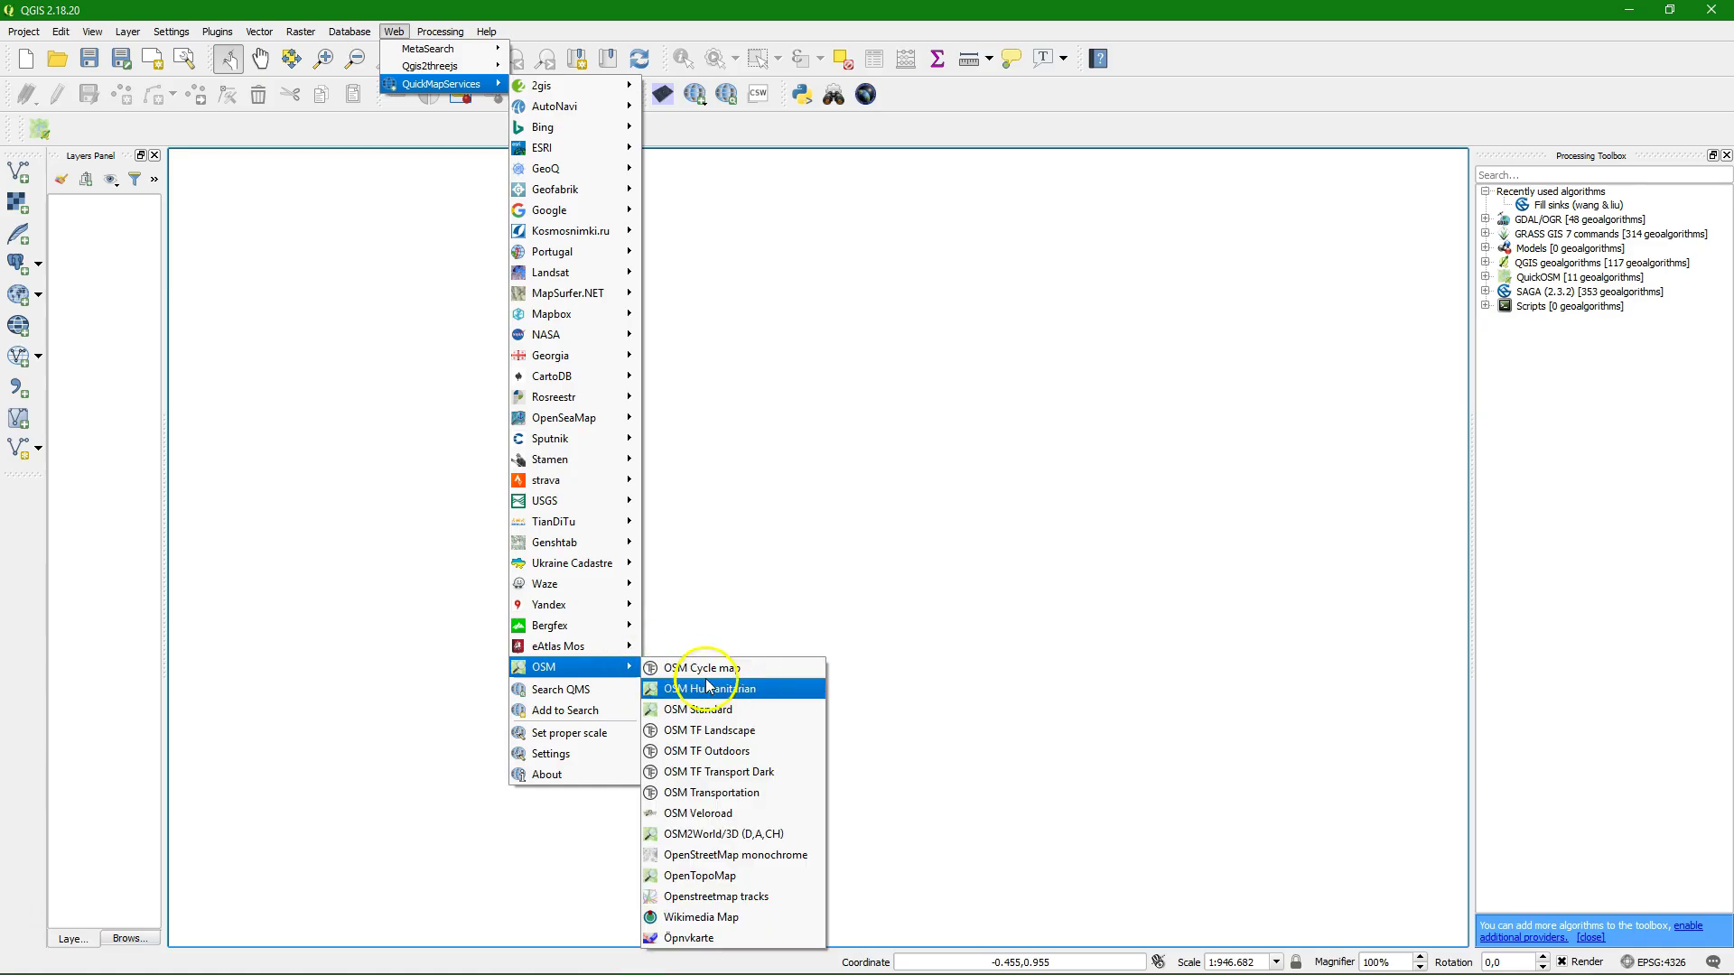
left_click(733, 709)
Zoom the map in to the area of Cotonou, Abomey-Calavi and Lac Nokoué in Benin.
left_click(323, 58)
mouse_move(838, 521)
left_mouse_down()
mouse_move(823, 567)
mouse_move(832, 554)
left_mouse_up()
left_click_drag(763, 481, 844, 580)
left_click_drag(593, 515, 957, 805)
left_click_drag(693, 395, 1183, 773)
left_click_drag(268, 219, 1083, 707)
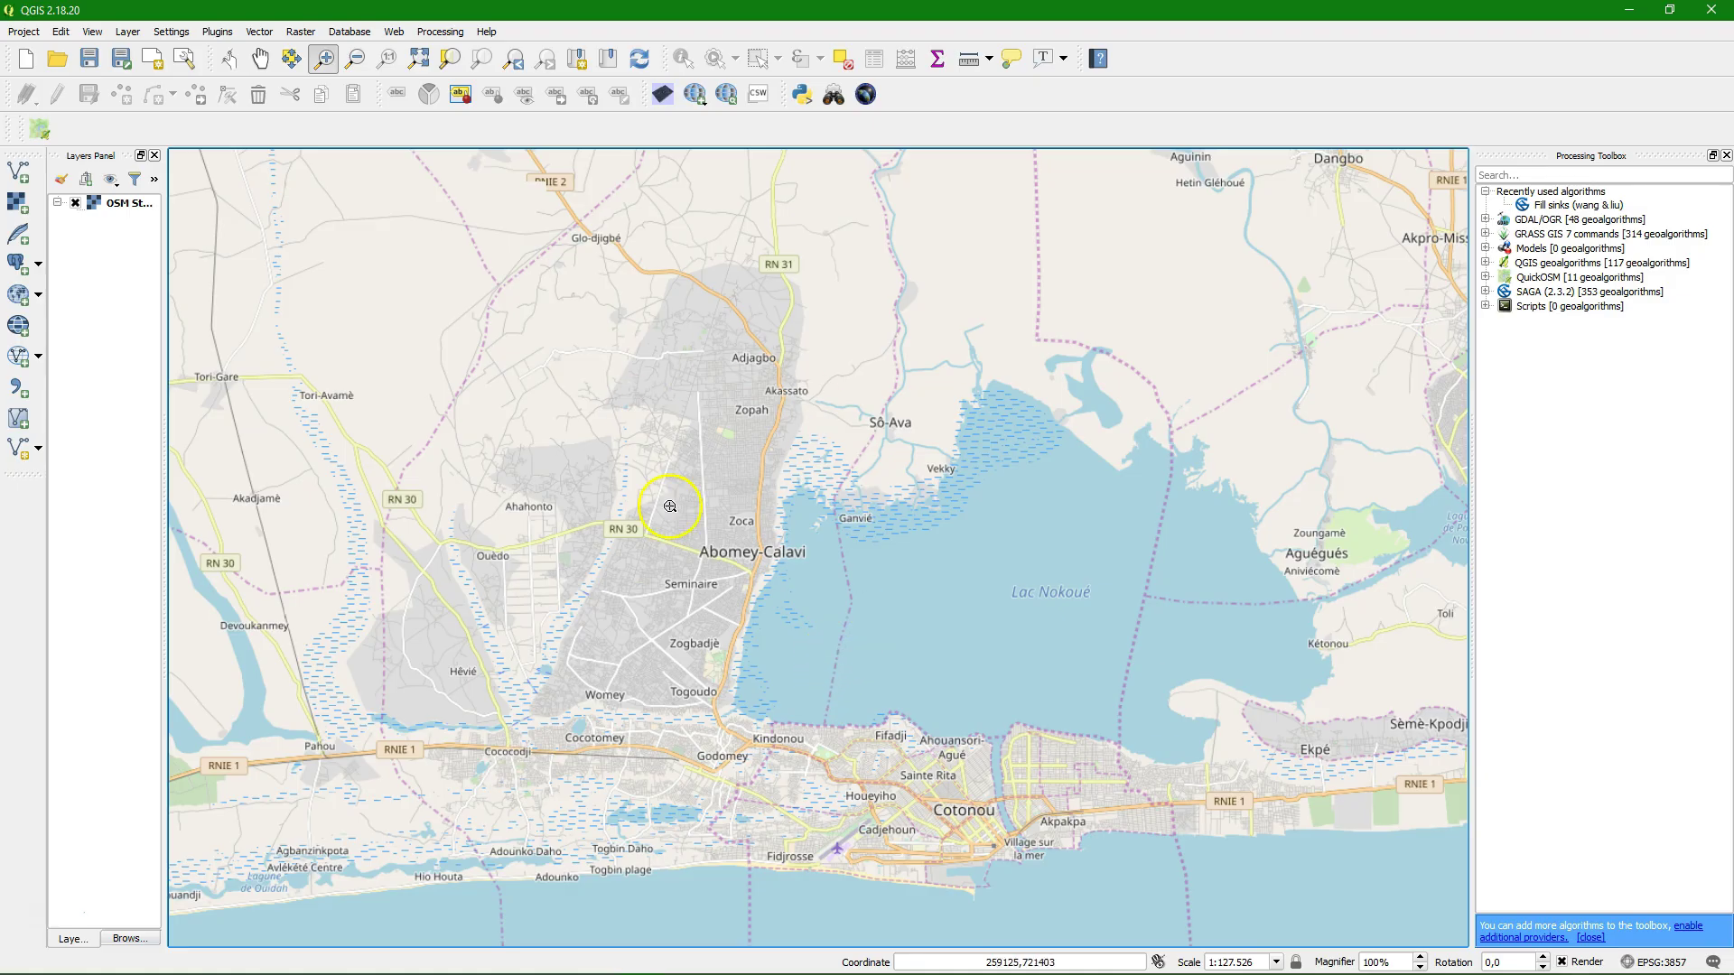
Enable on-the-fly CRS transformation and set the project CRS to WGS 84 / UTM zone 31N (EPSG:32631).
left_click(1647, 956)
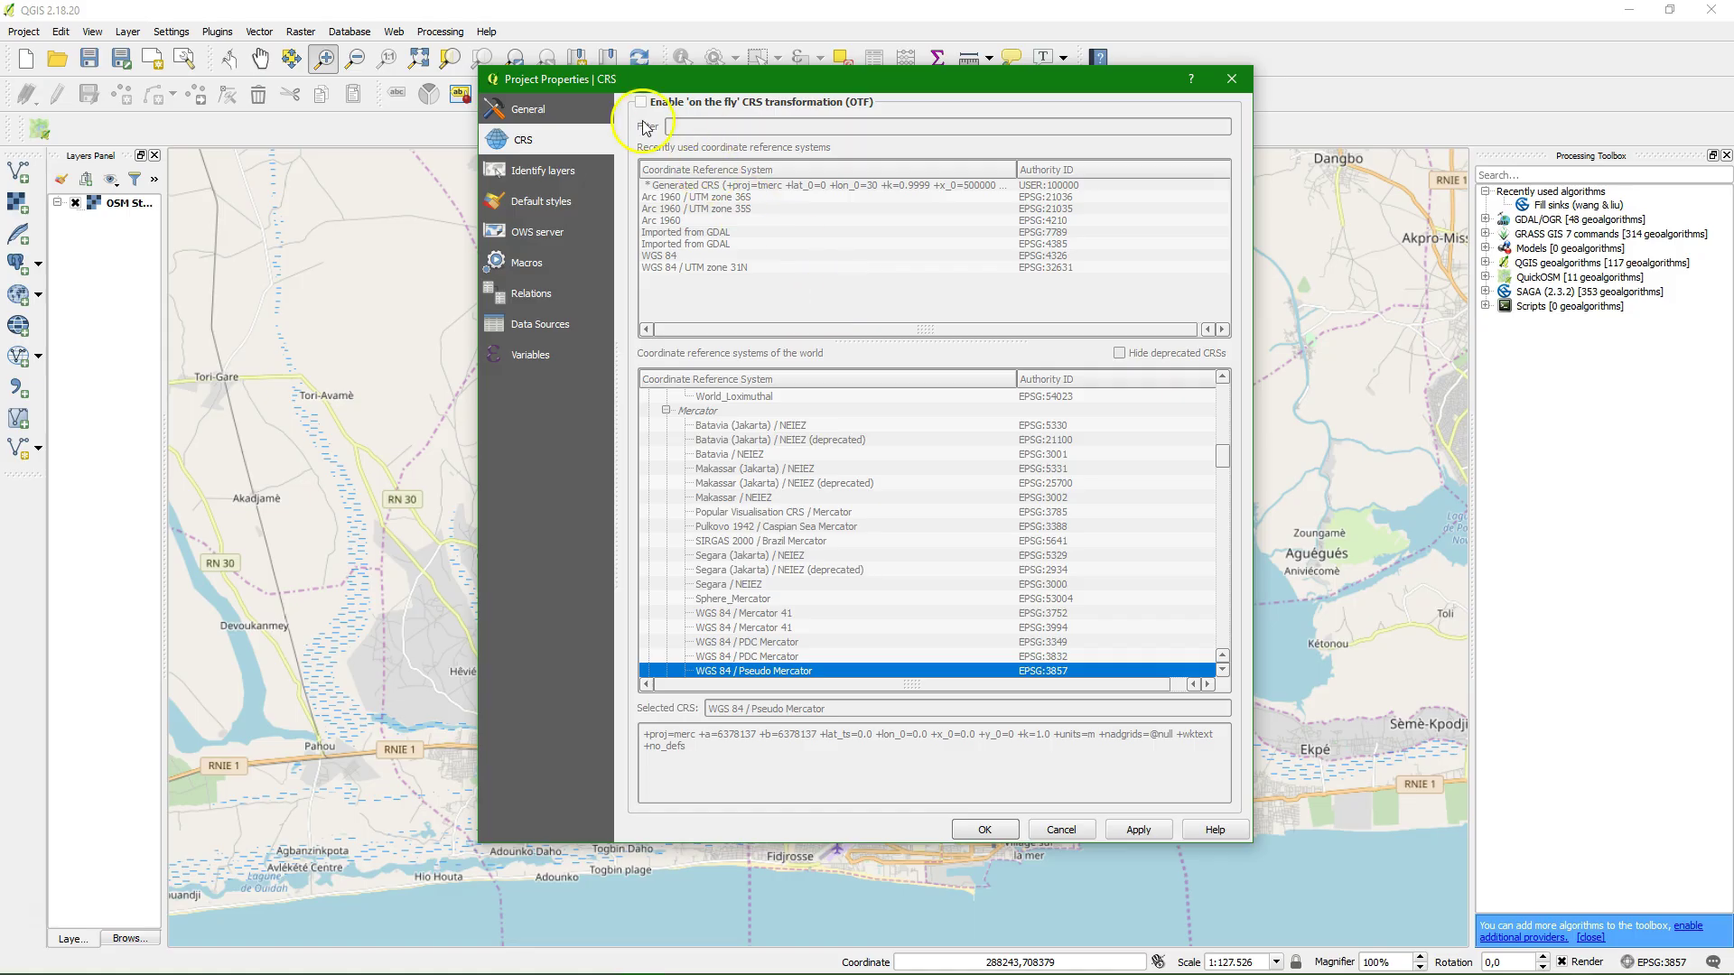
left_click(640, 103)
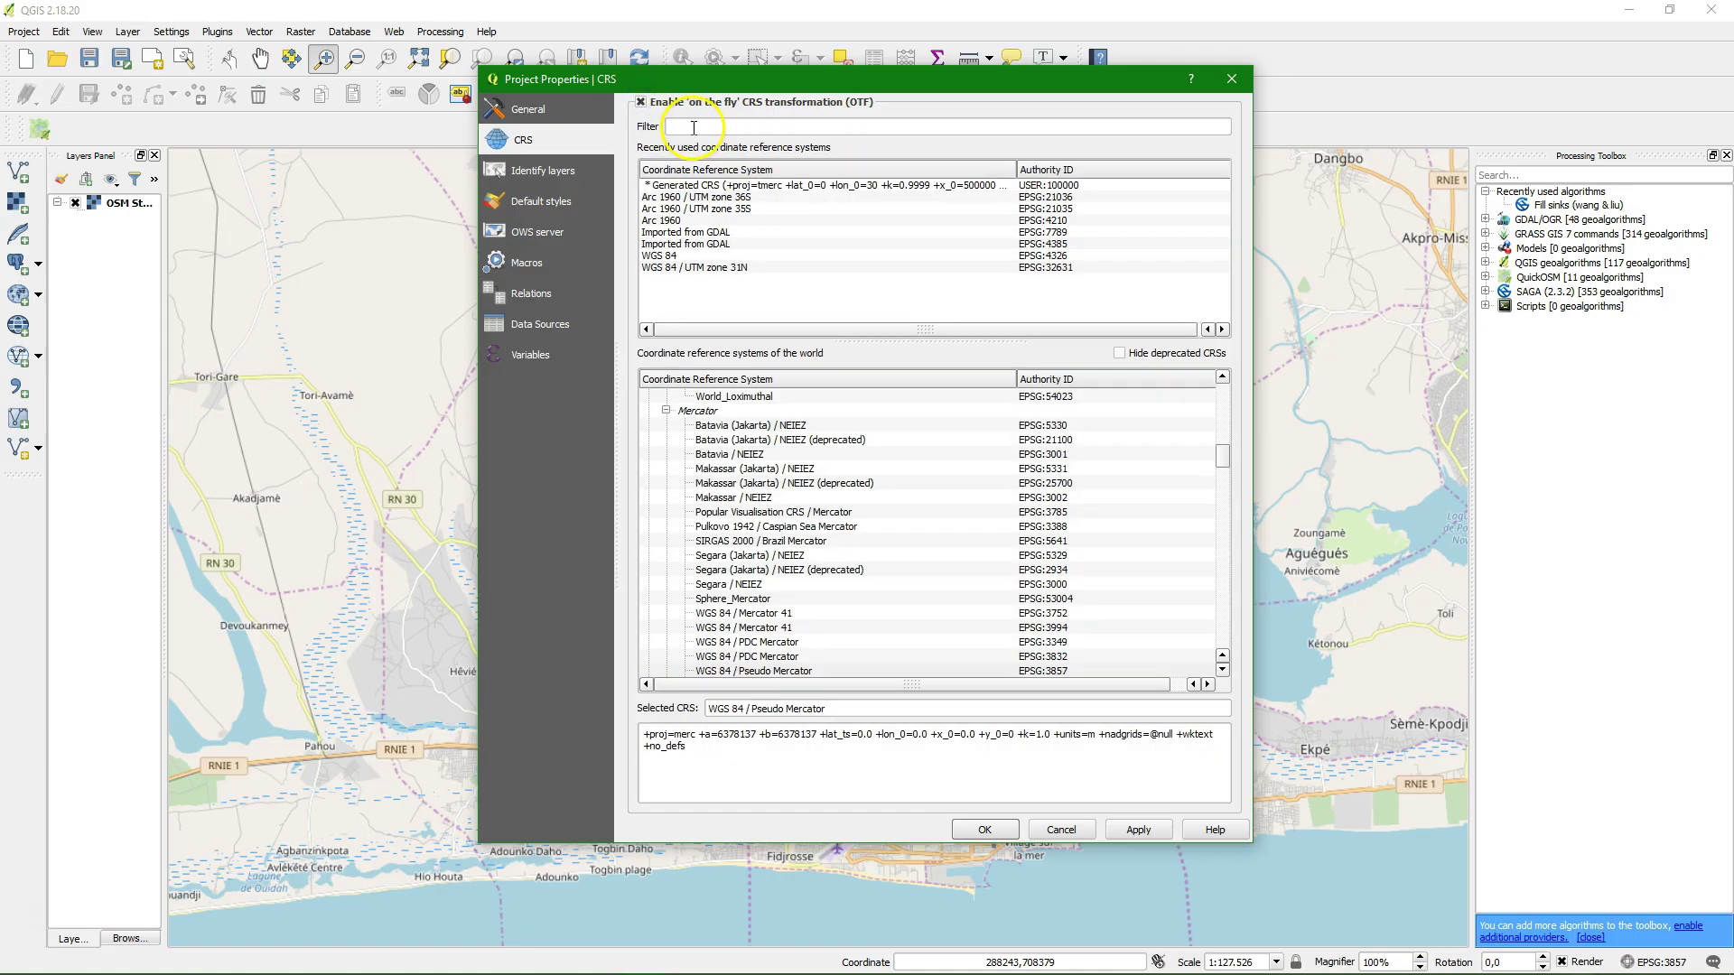
left_click(655, 267)
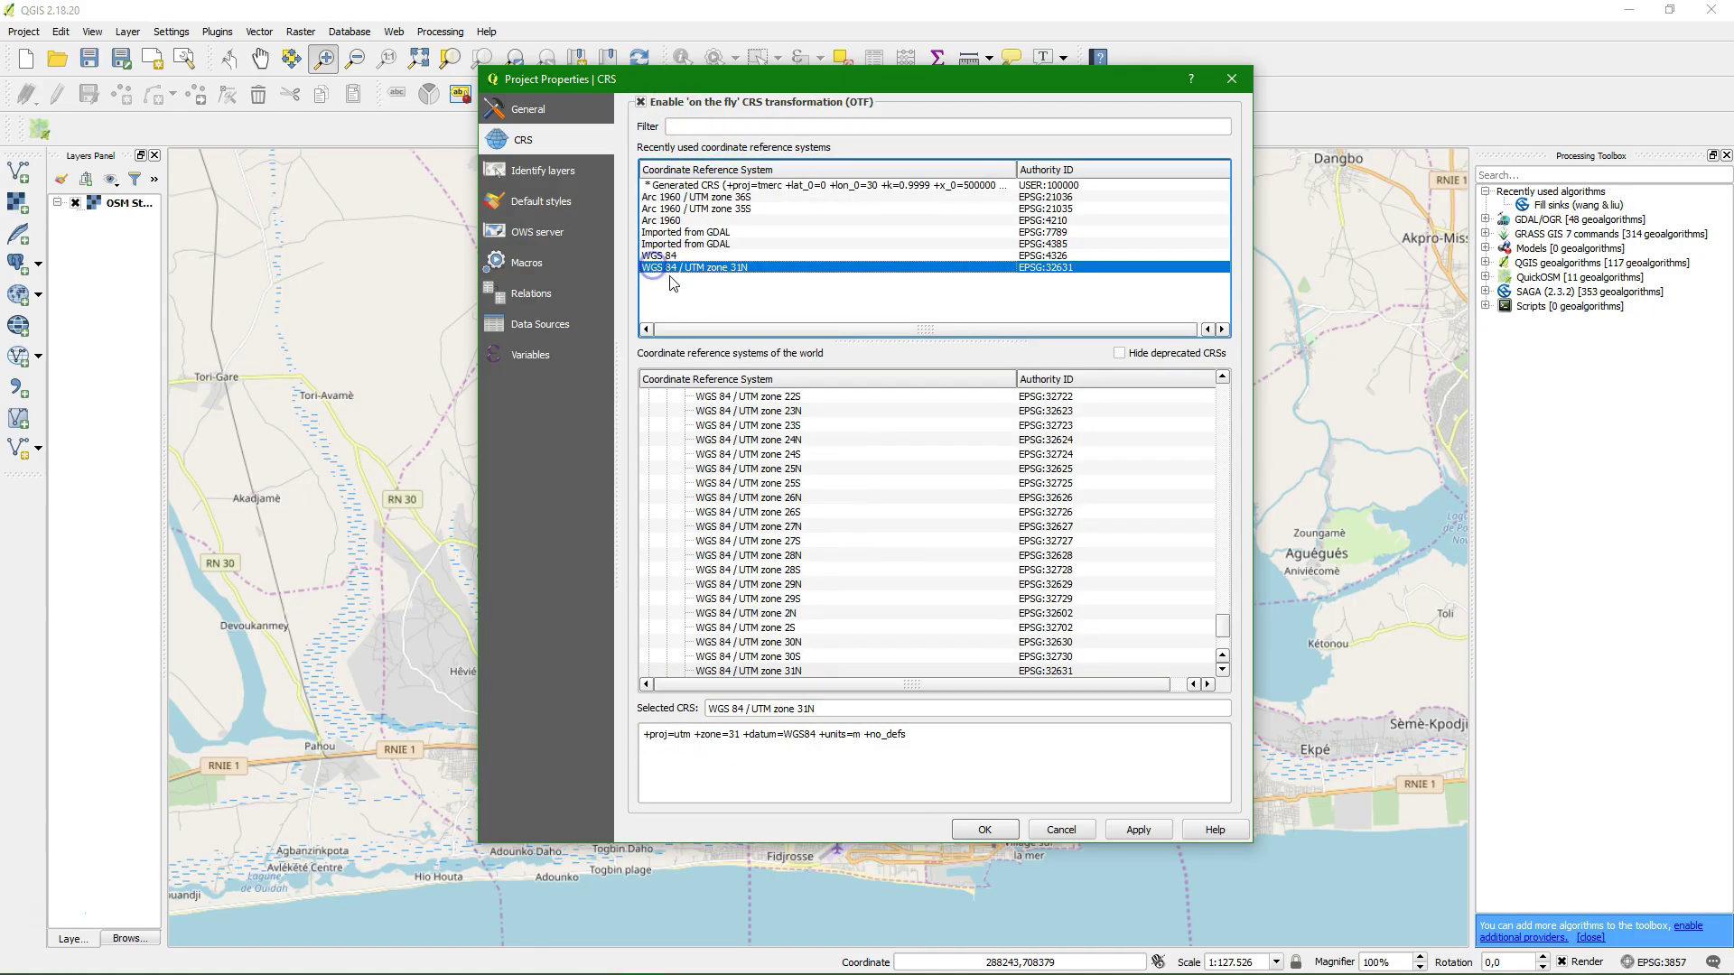
left_click(982, 827)
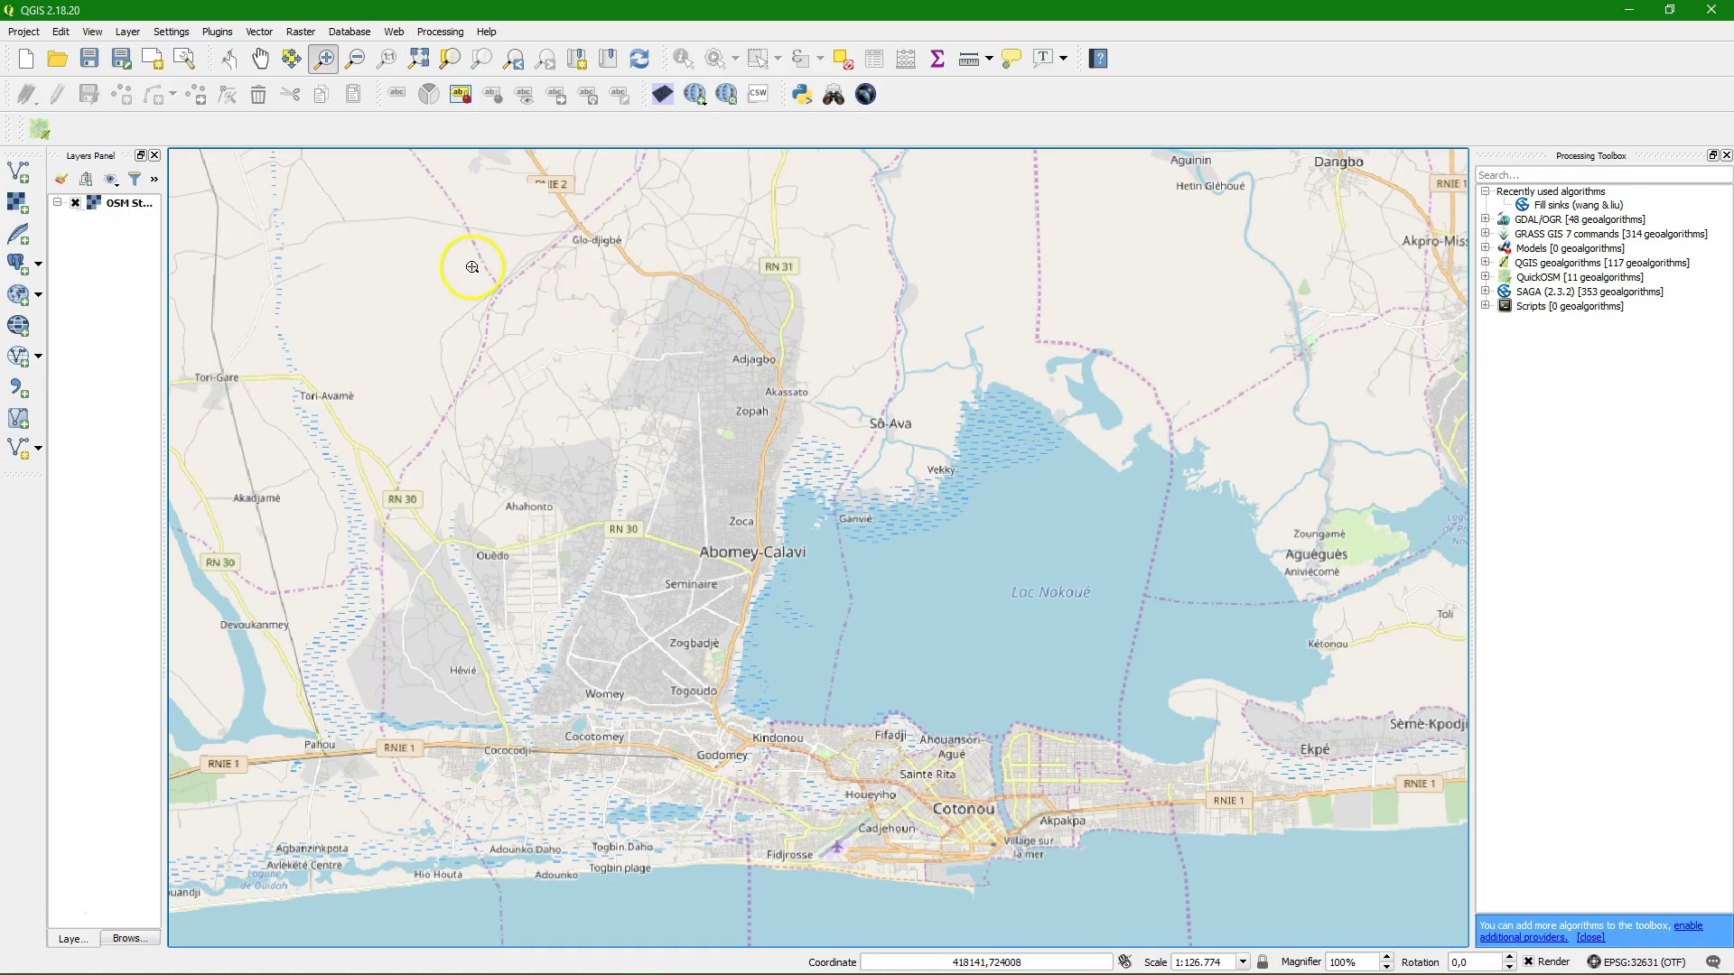
Search all plugins for "srt" to check that SRTM Downloader is installed.
left_click(216, 31)
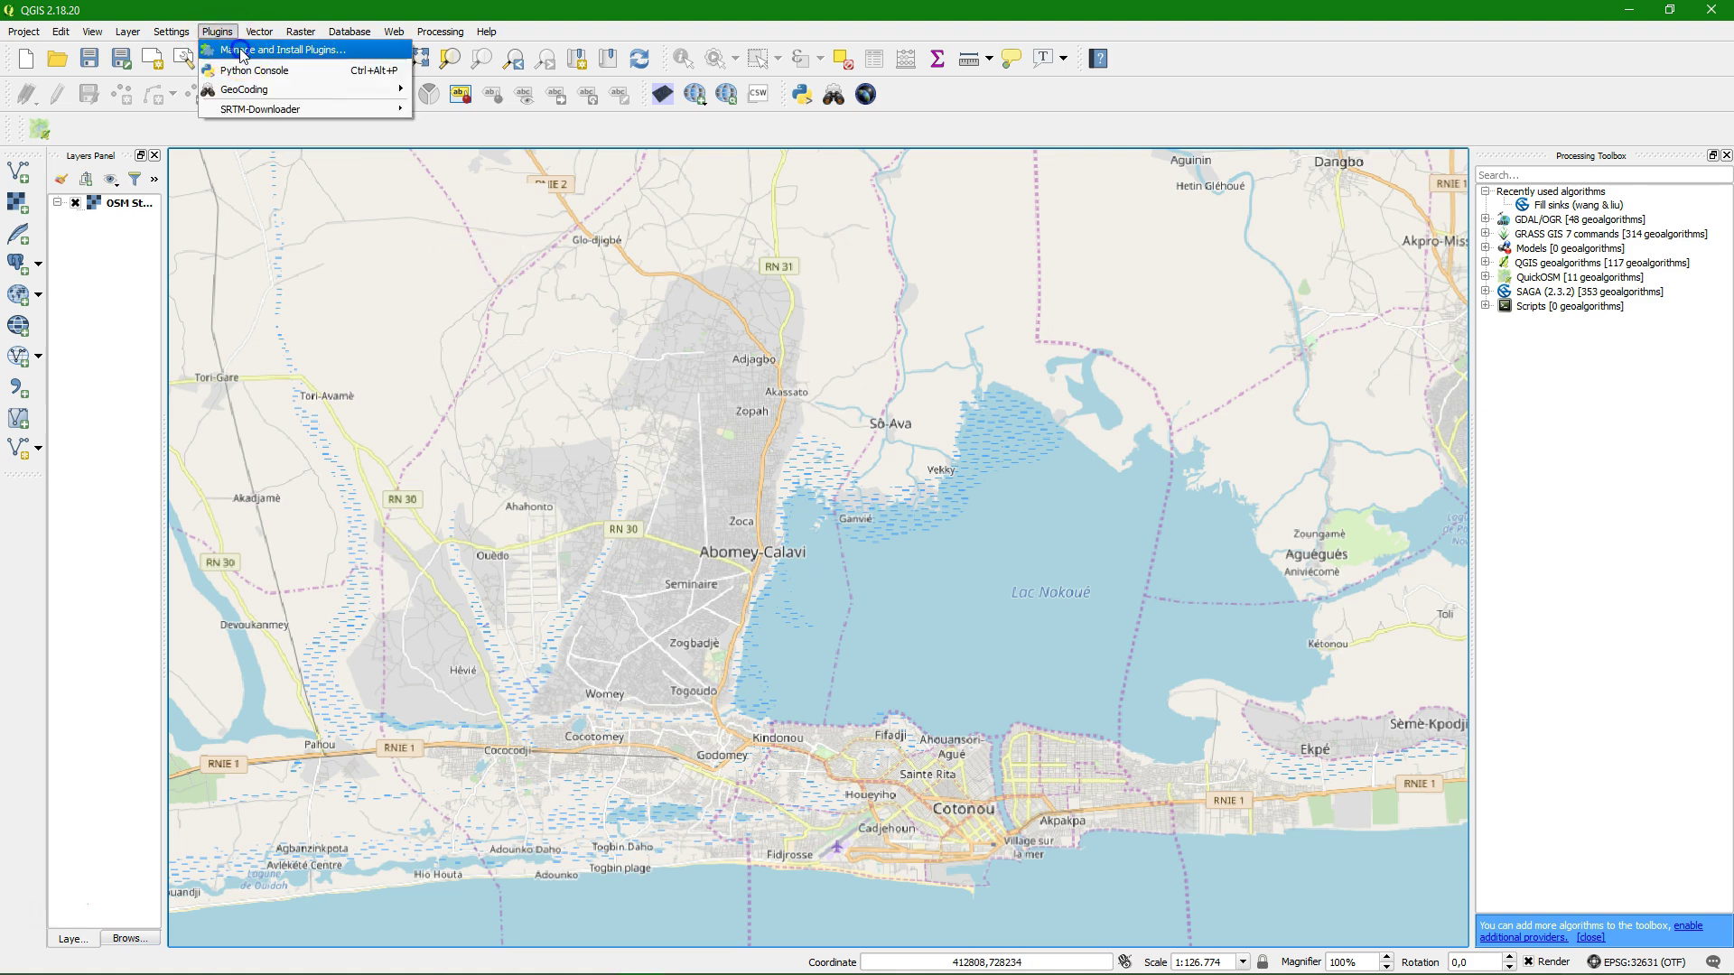
left_click(240, 51)
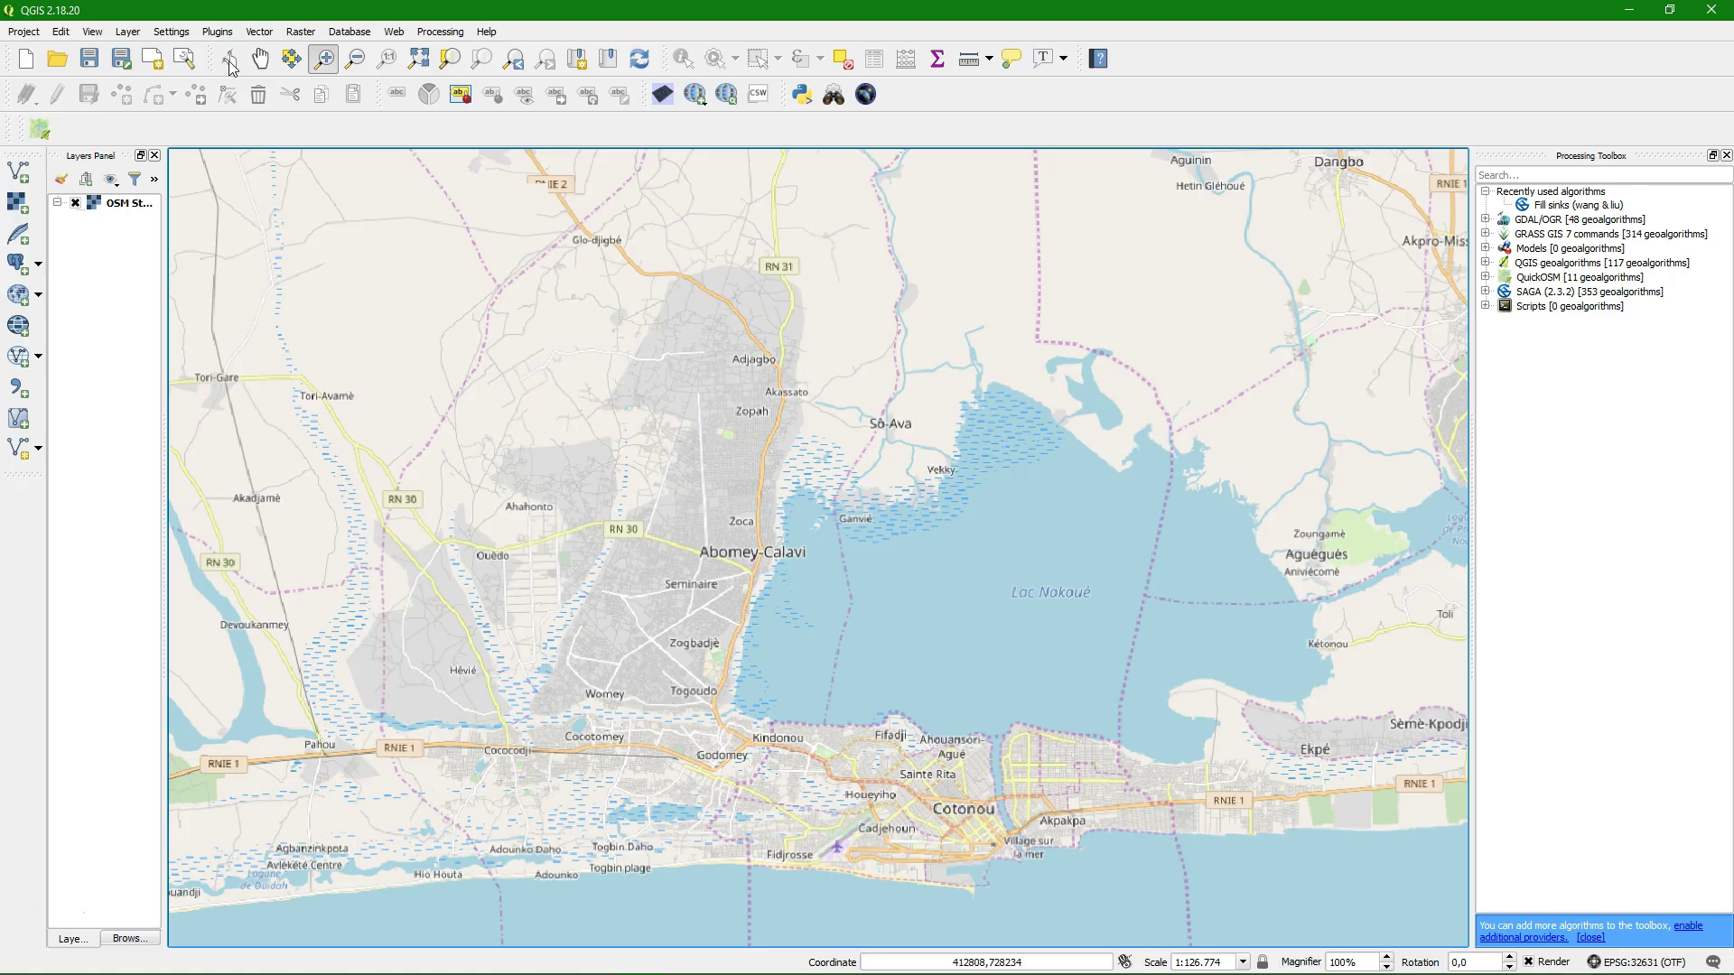
type("k")
left_click_drag(833, 213, 772, 224)
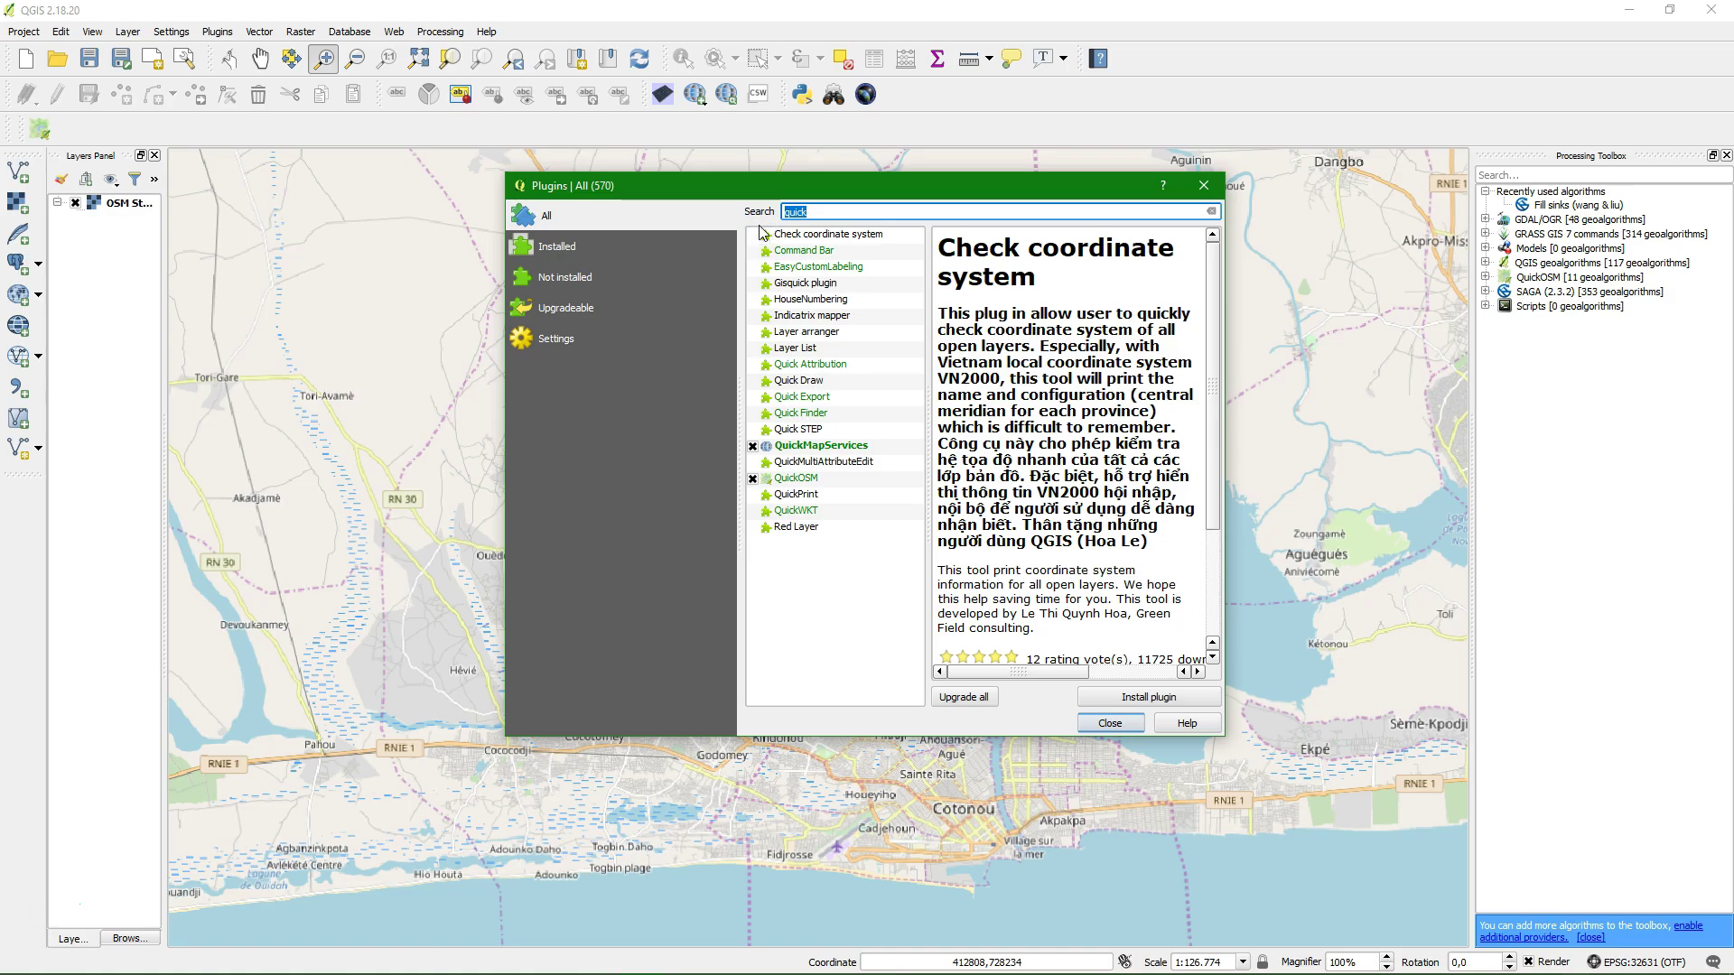
type("srt")
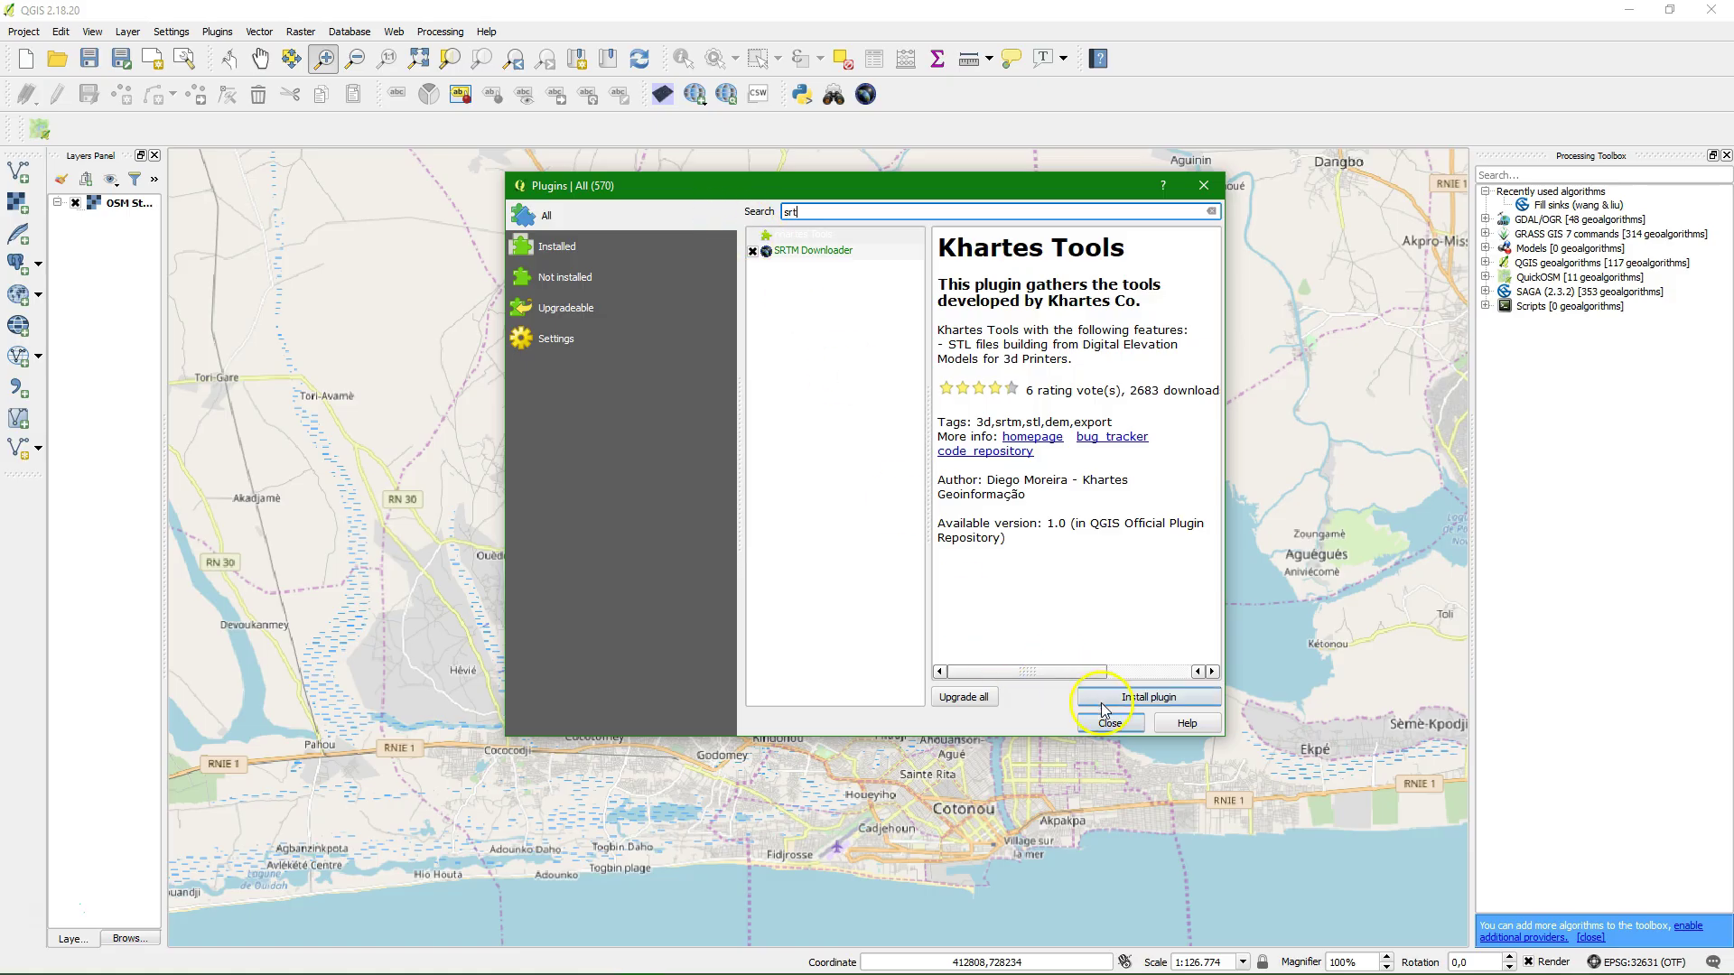
left_click(1119, 728)
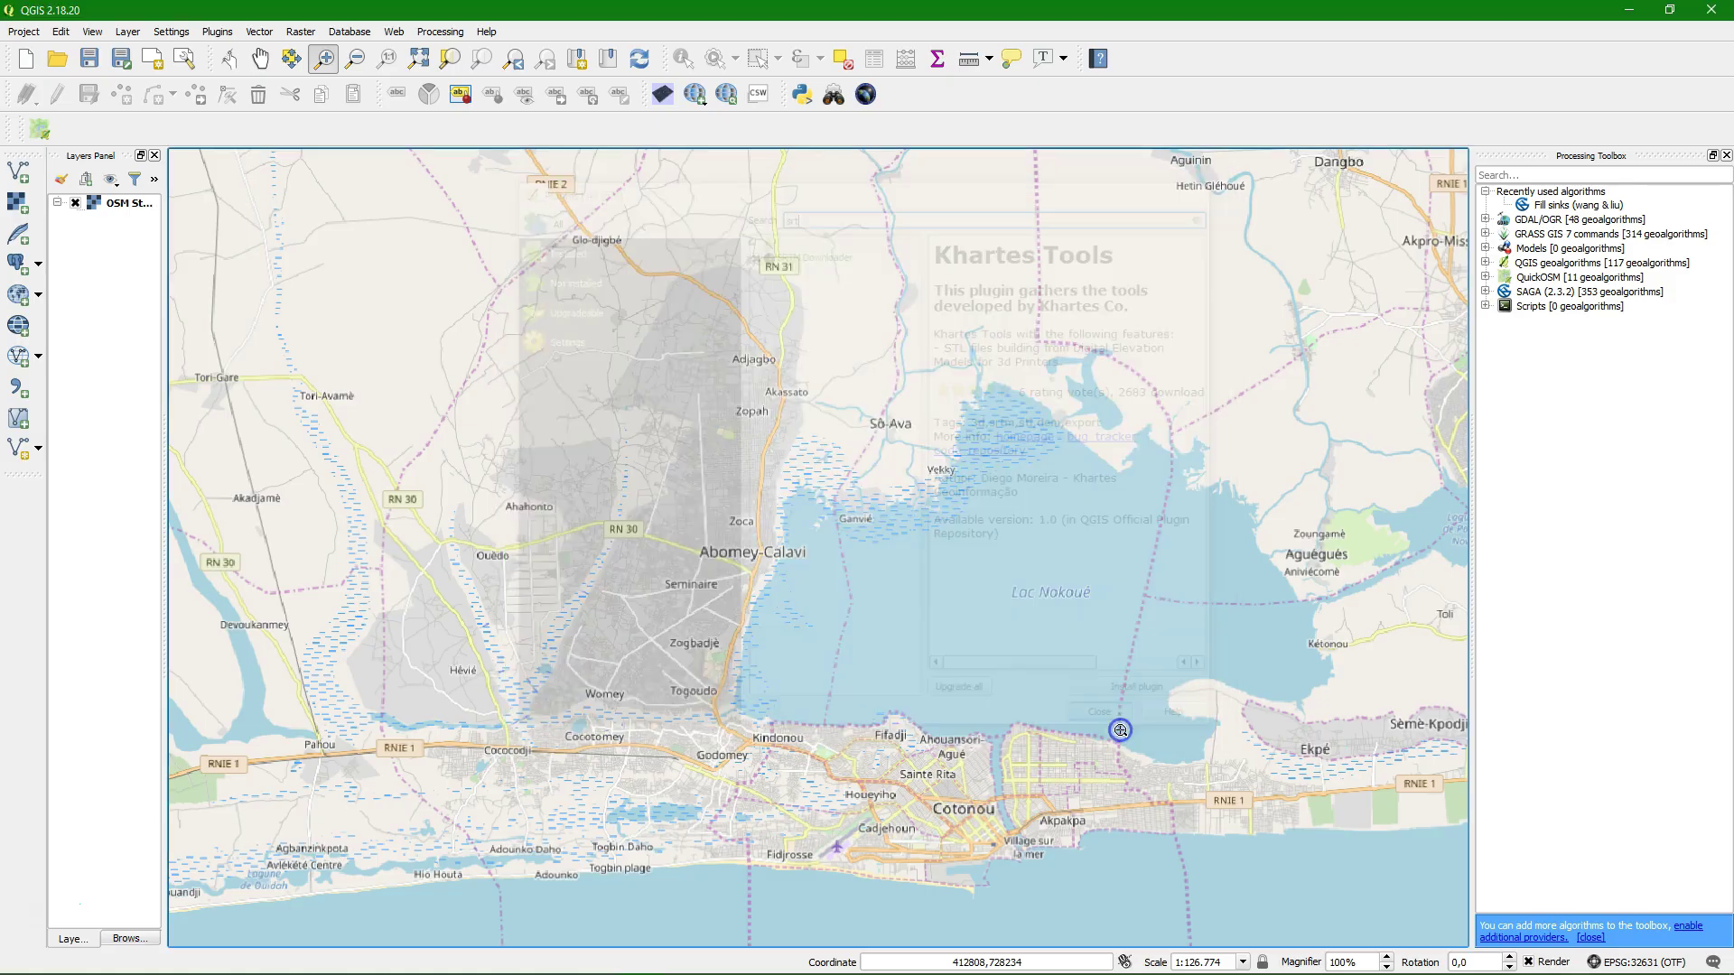
Set SRTM Downloader to the canvas extent and its output path to a new folder Flood_Cotonou on the Z: drive.
left_click(866, 96)
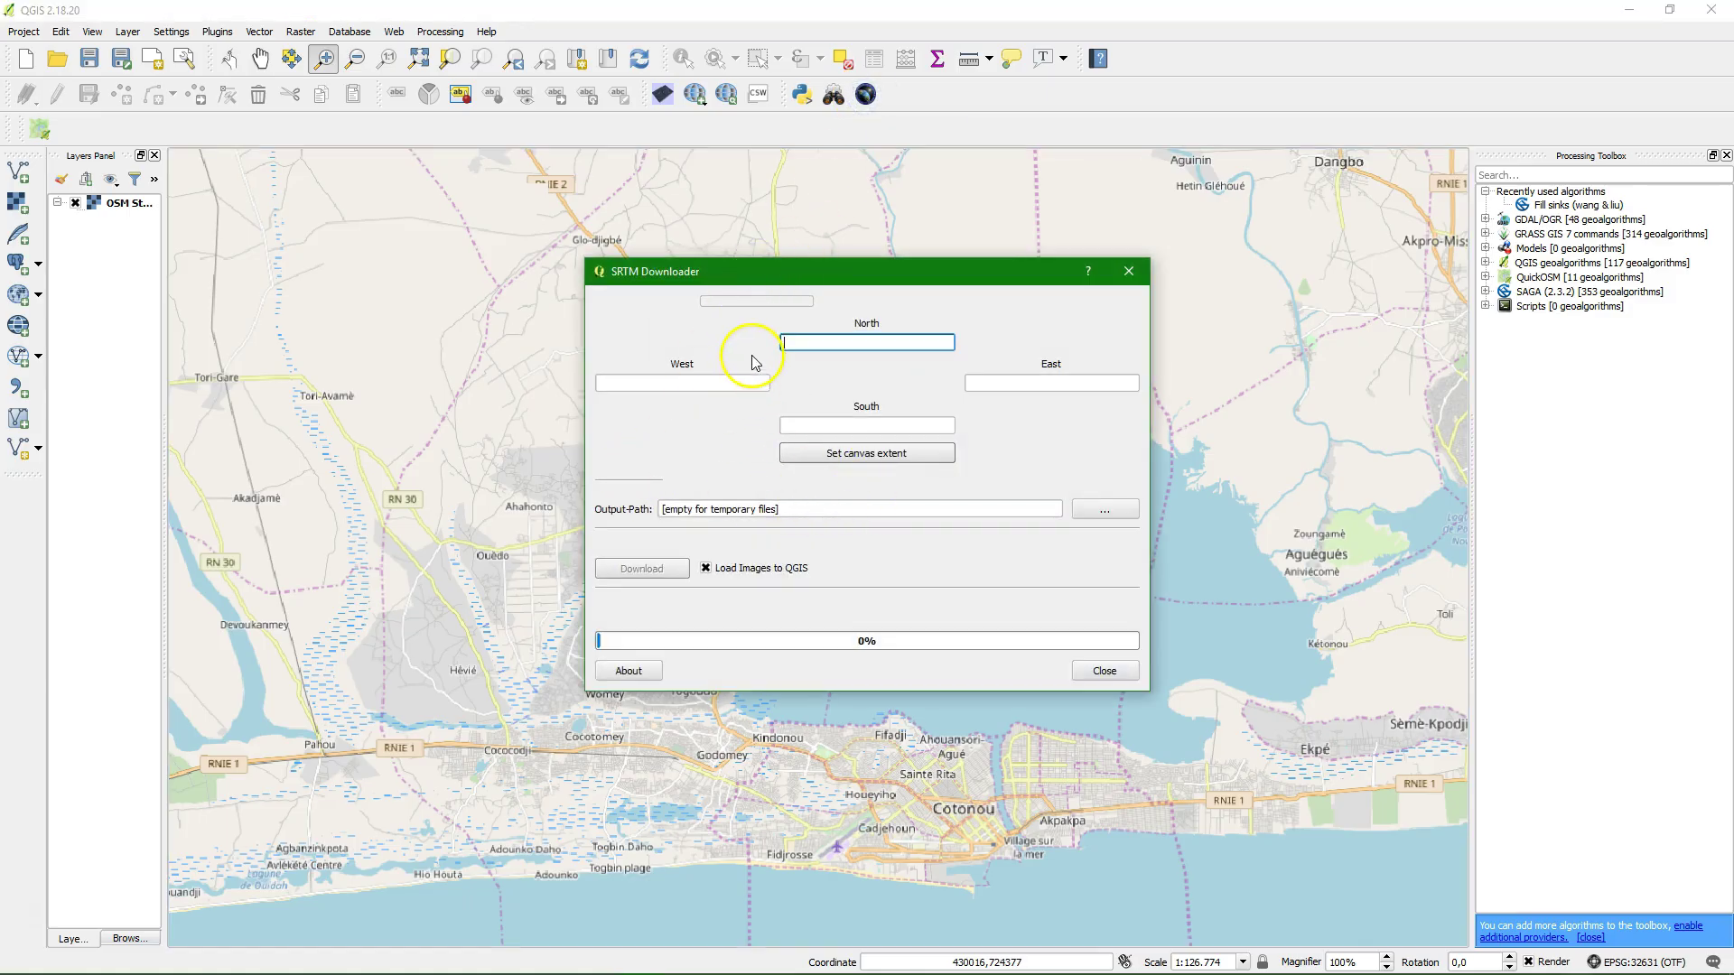
left_click(890, 456)
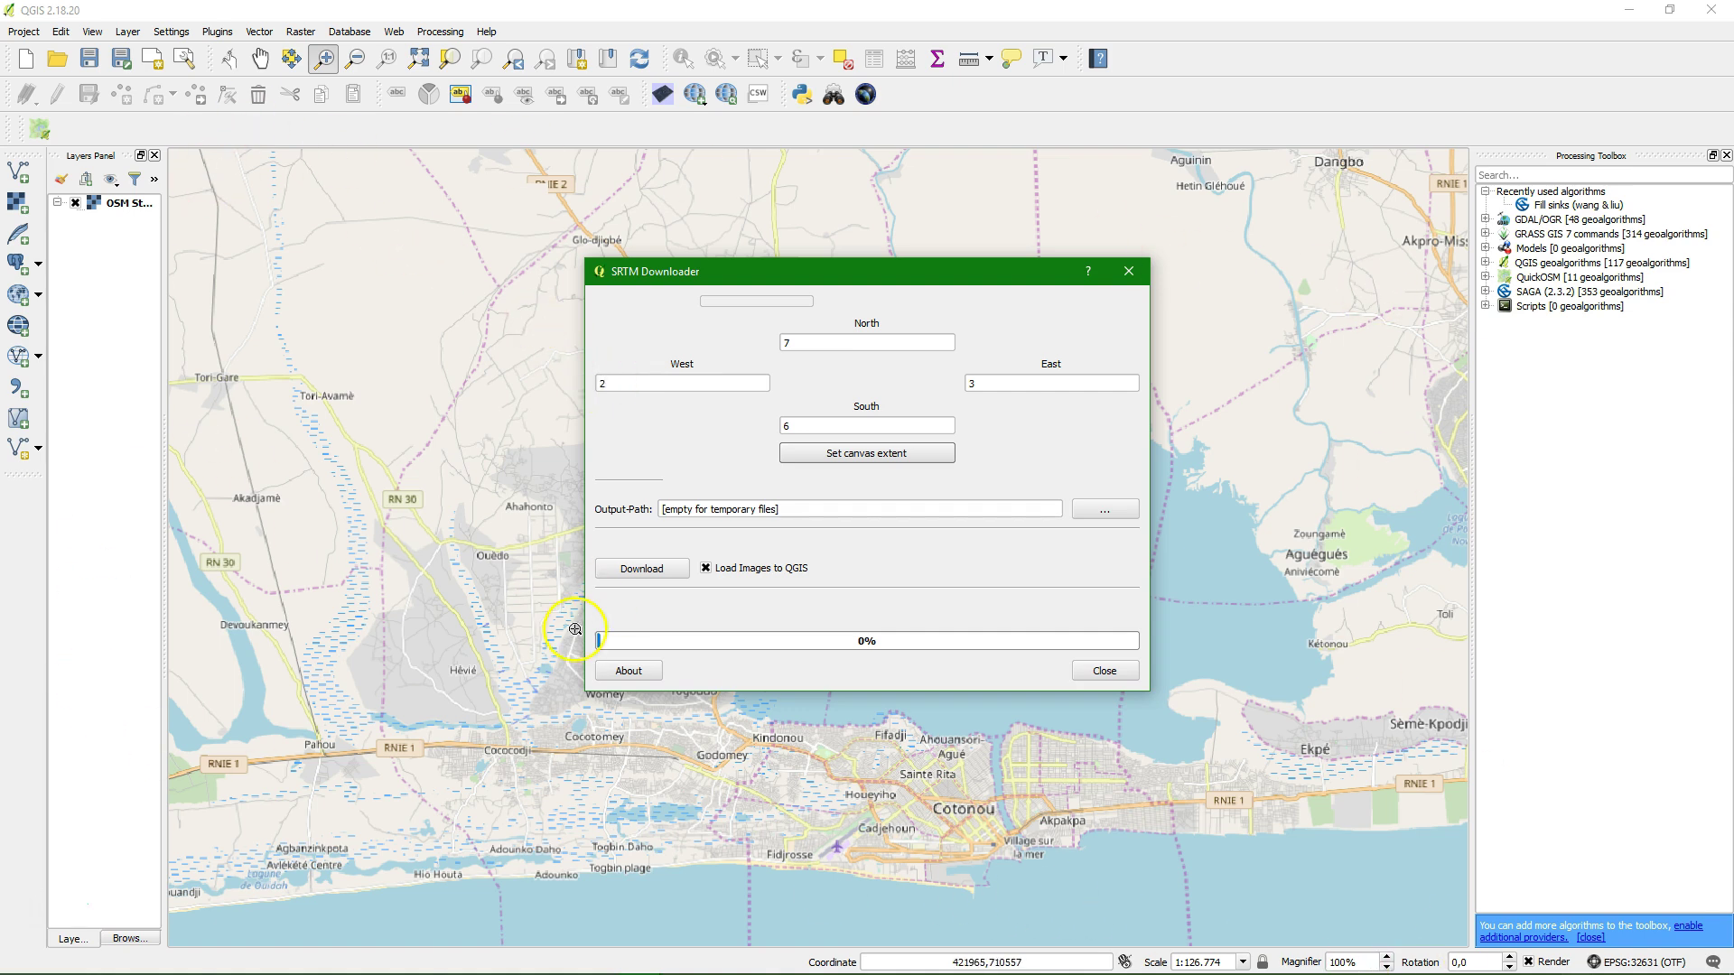
left_click(1125, 511)
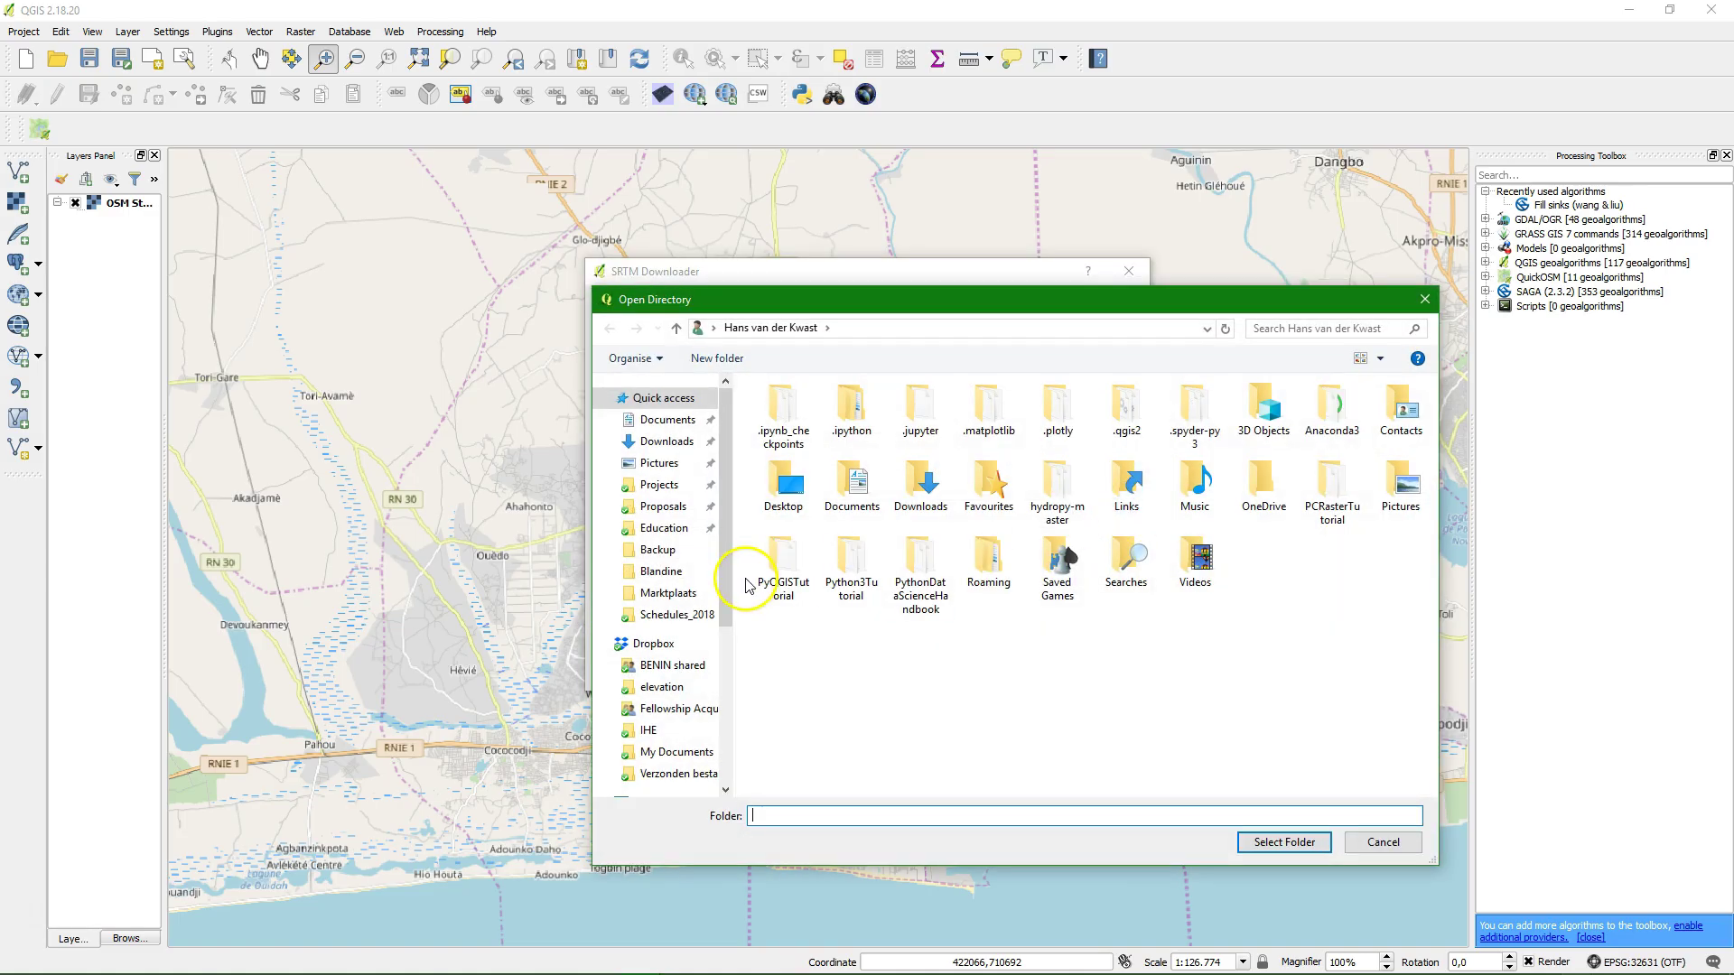
left_click_drag(723, 561, 745, 728)
left_click(650, 738)
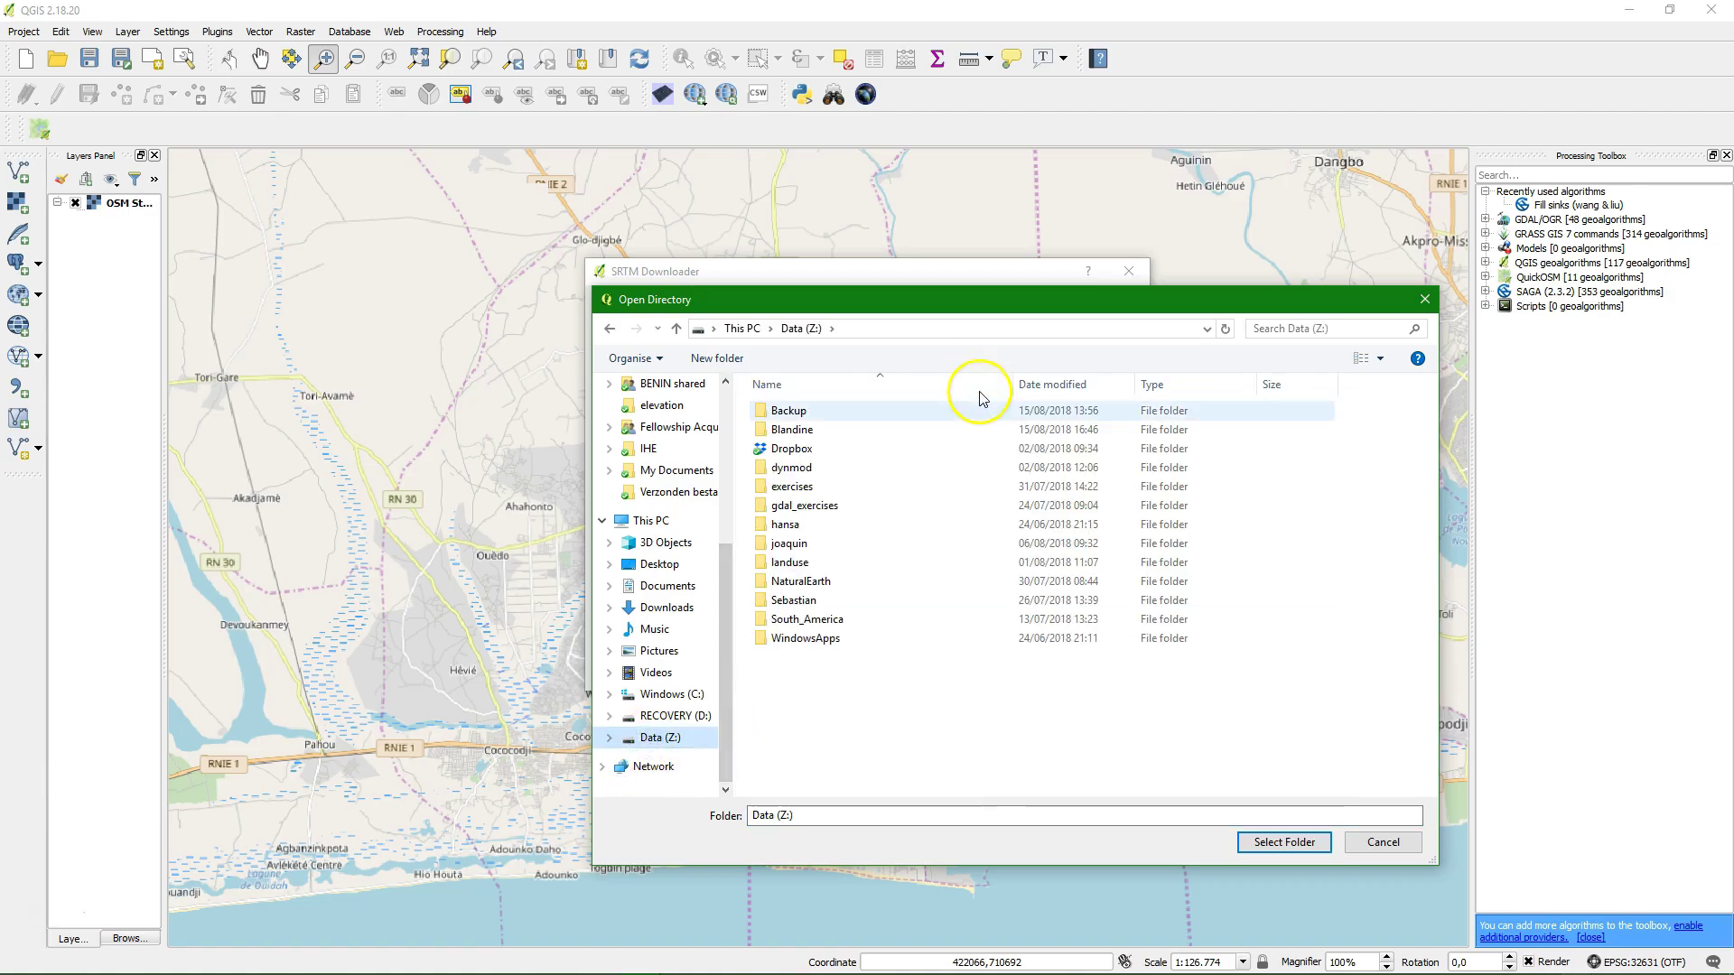
left_click(716, 358)
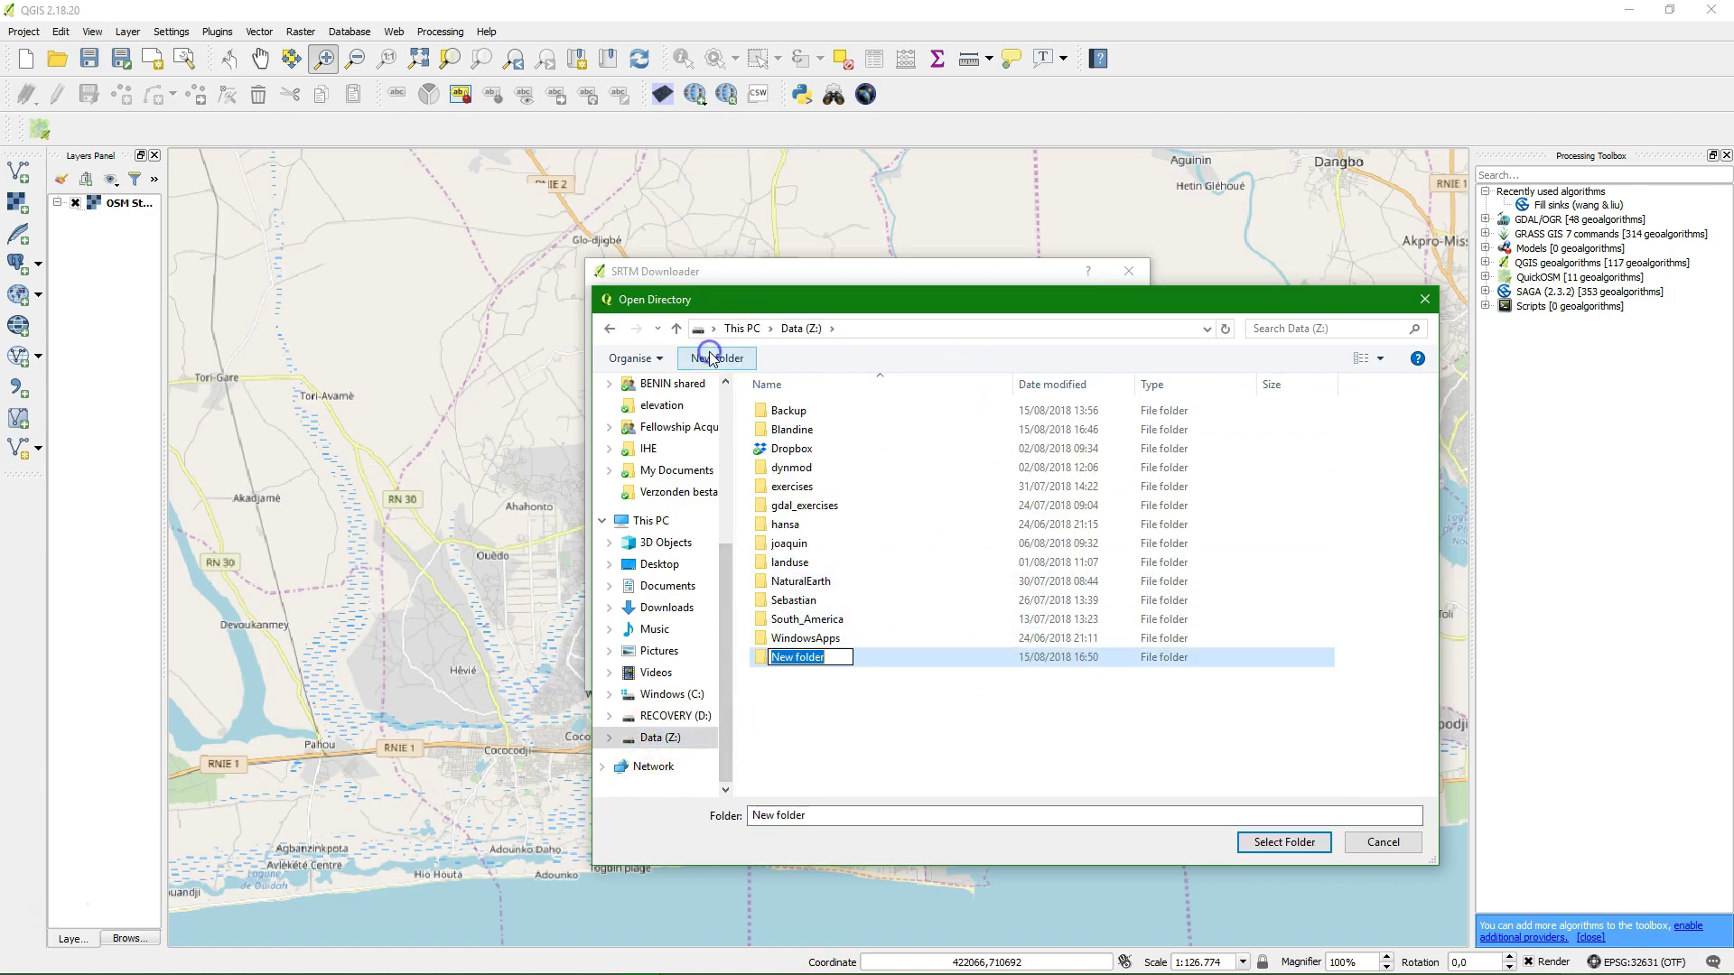
type("Flood_Cotonou")
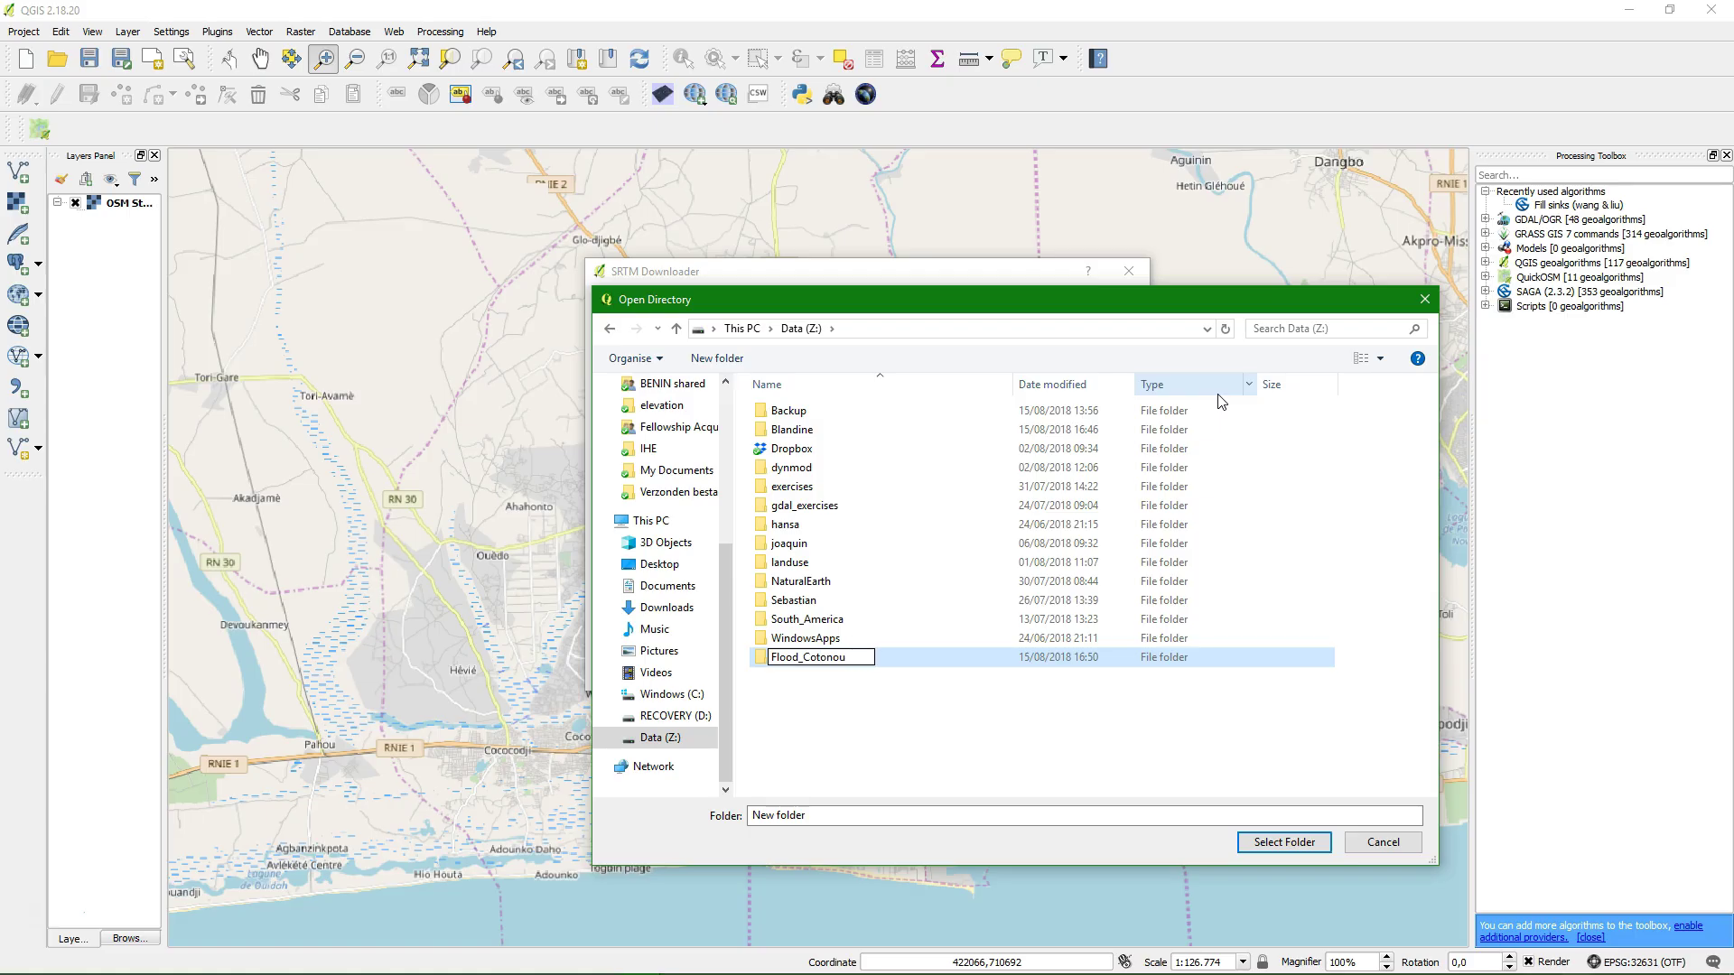
left_click(871, 716)
double_click(802, 657)
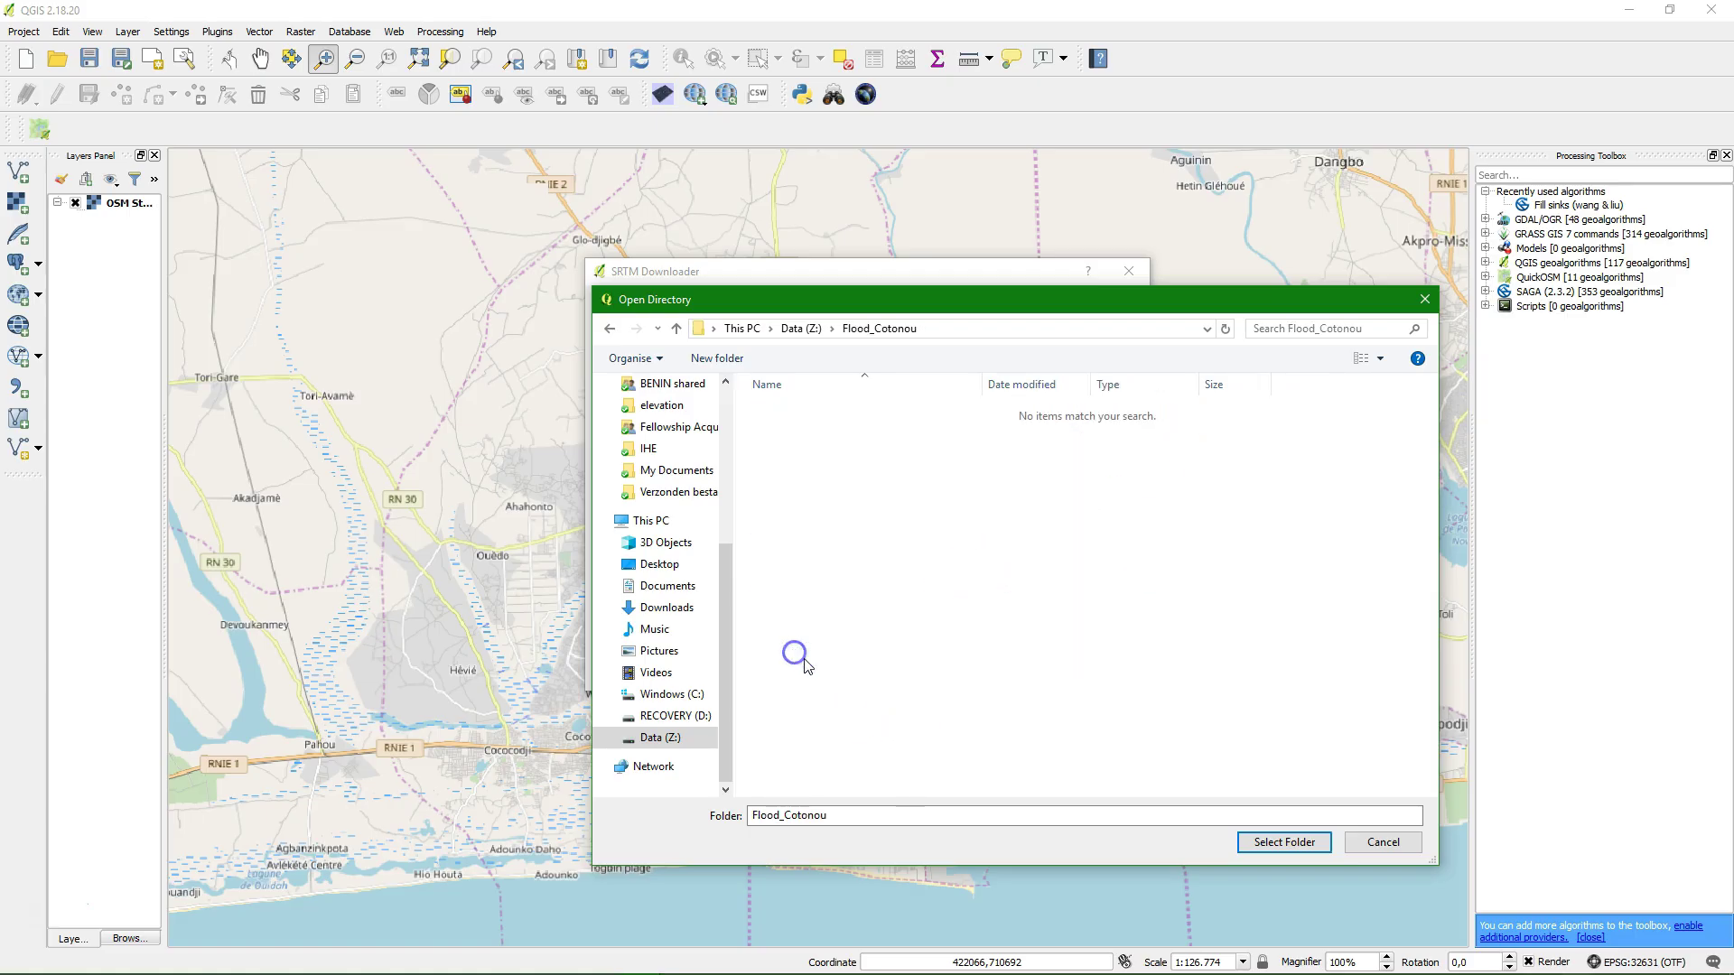
left_click(1284, 841)
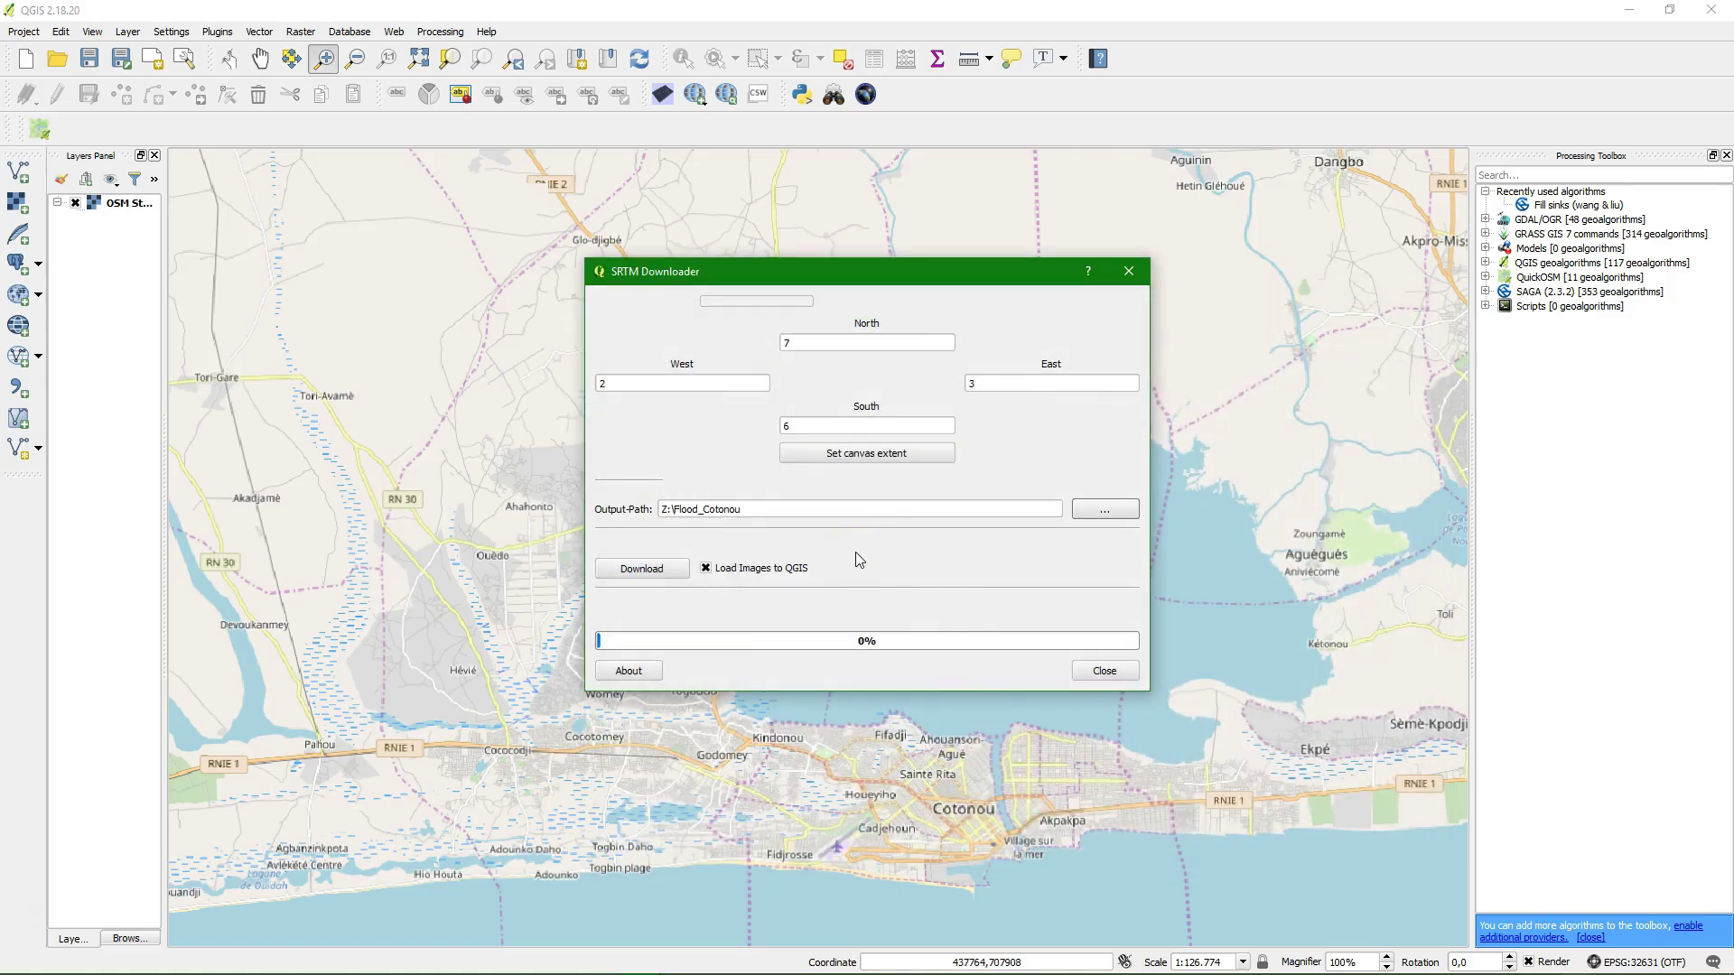
Download the SRTM imagery into the project, signing in with the Earthdata username and password.
left_click(623, 571)
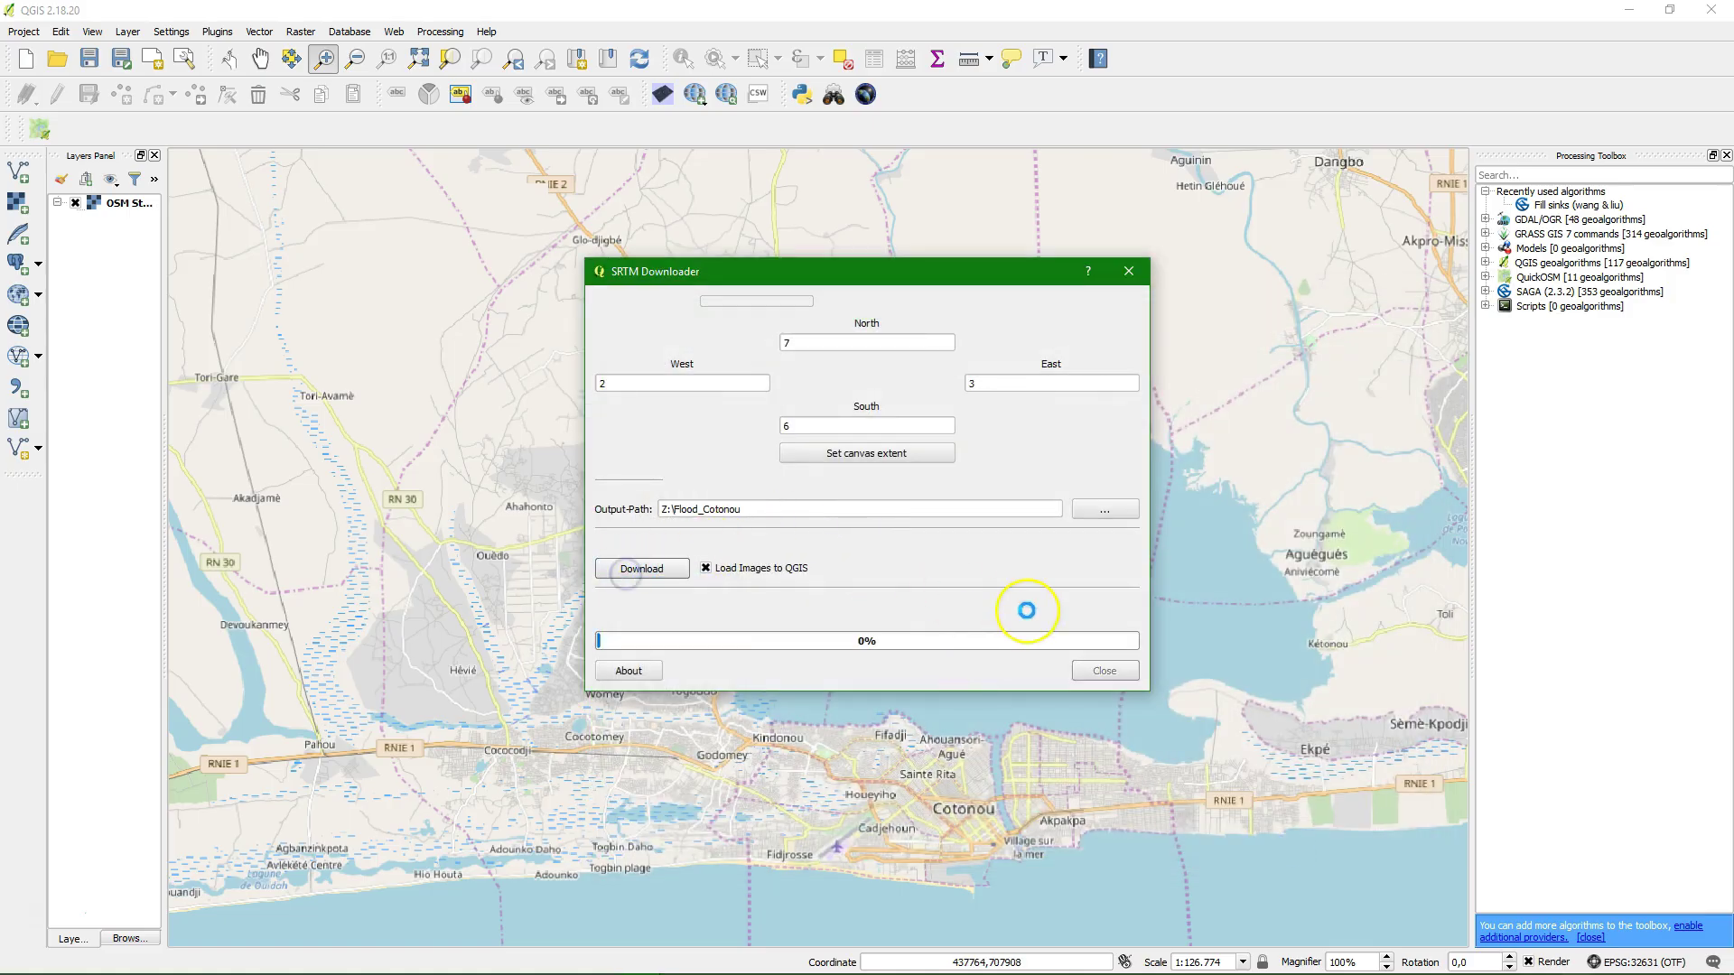
left_click(679, 435)
type("•••")
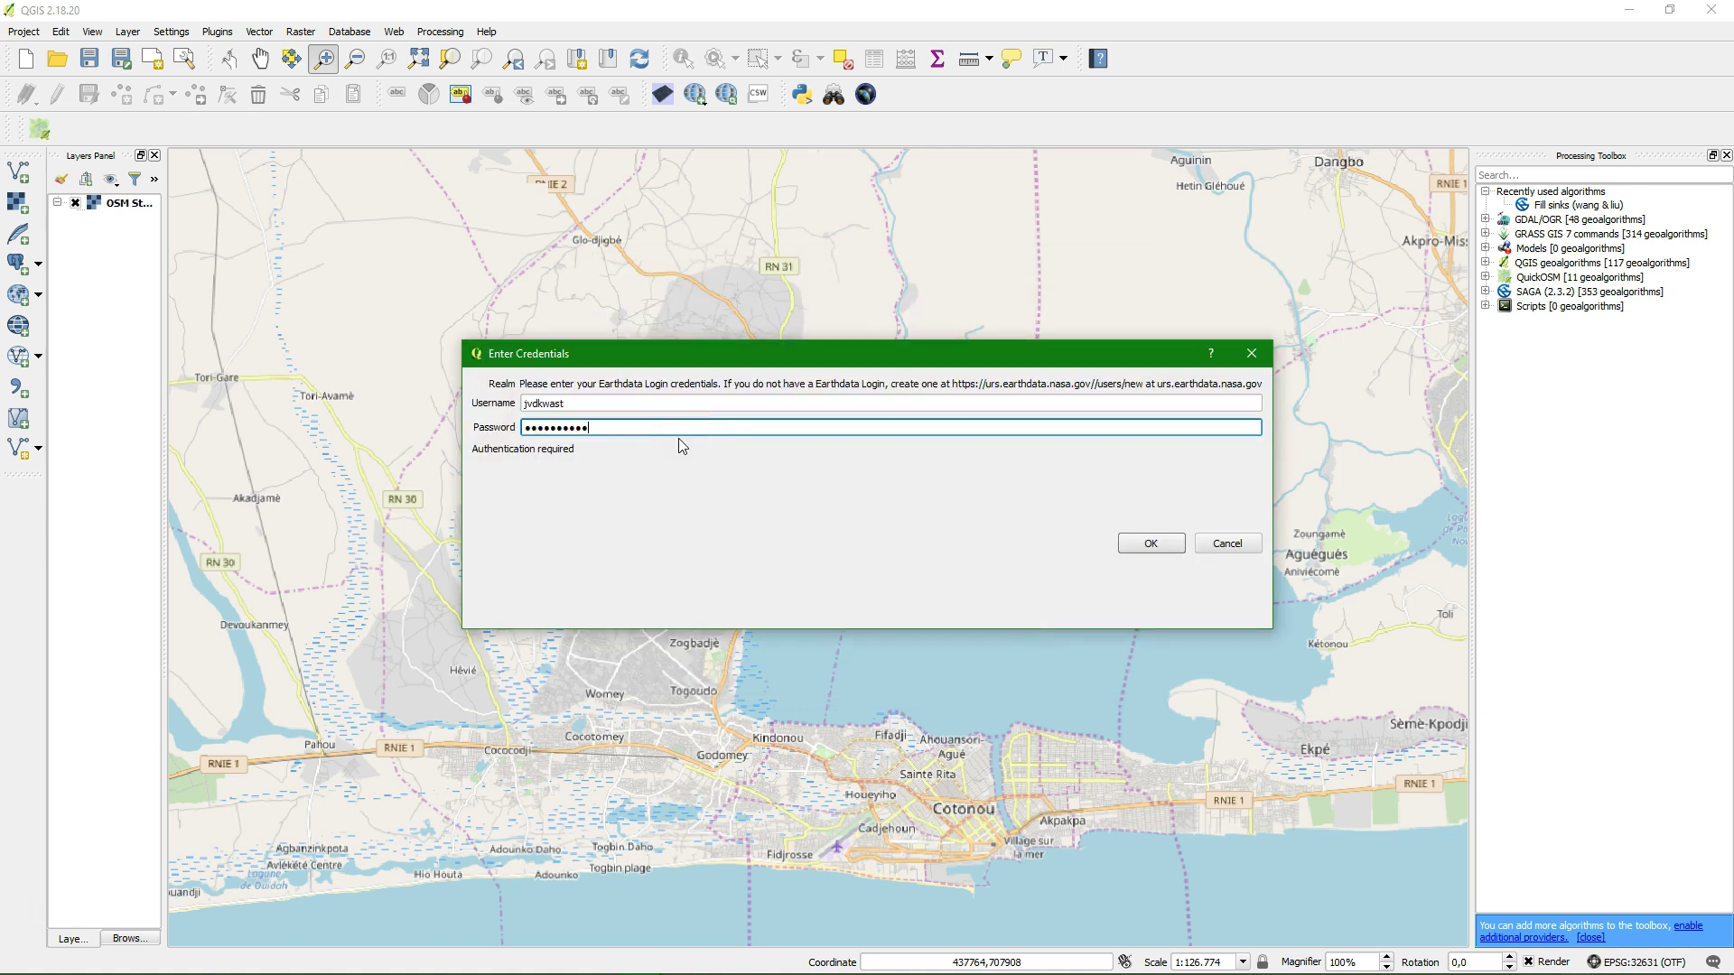
type("•••••••••••")
key("Return")
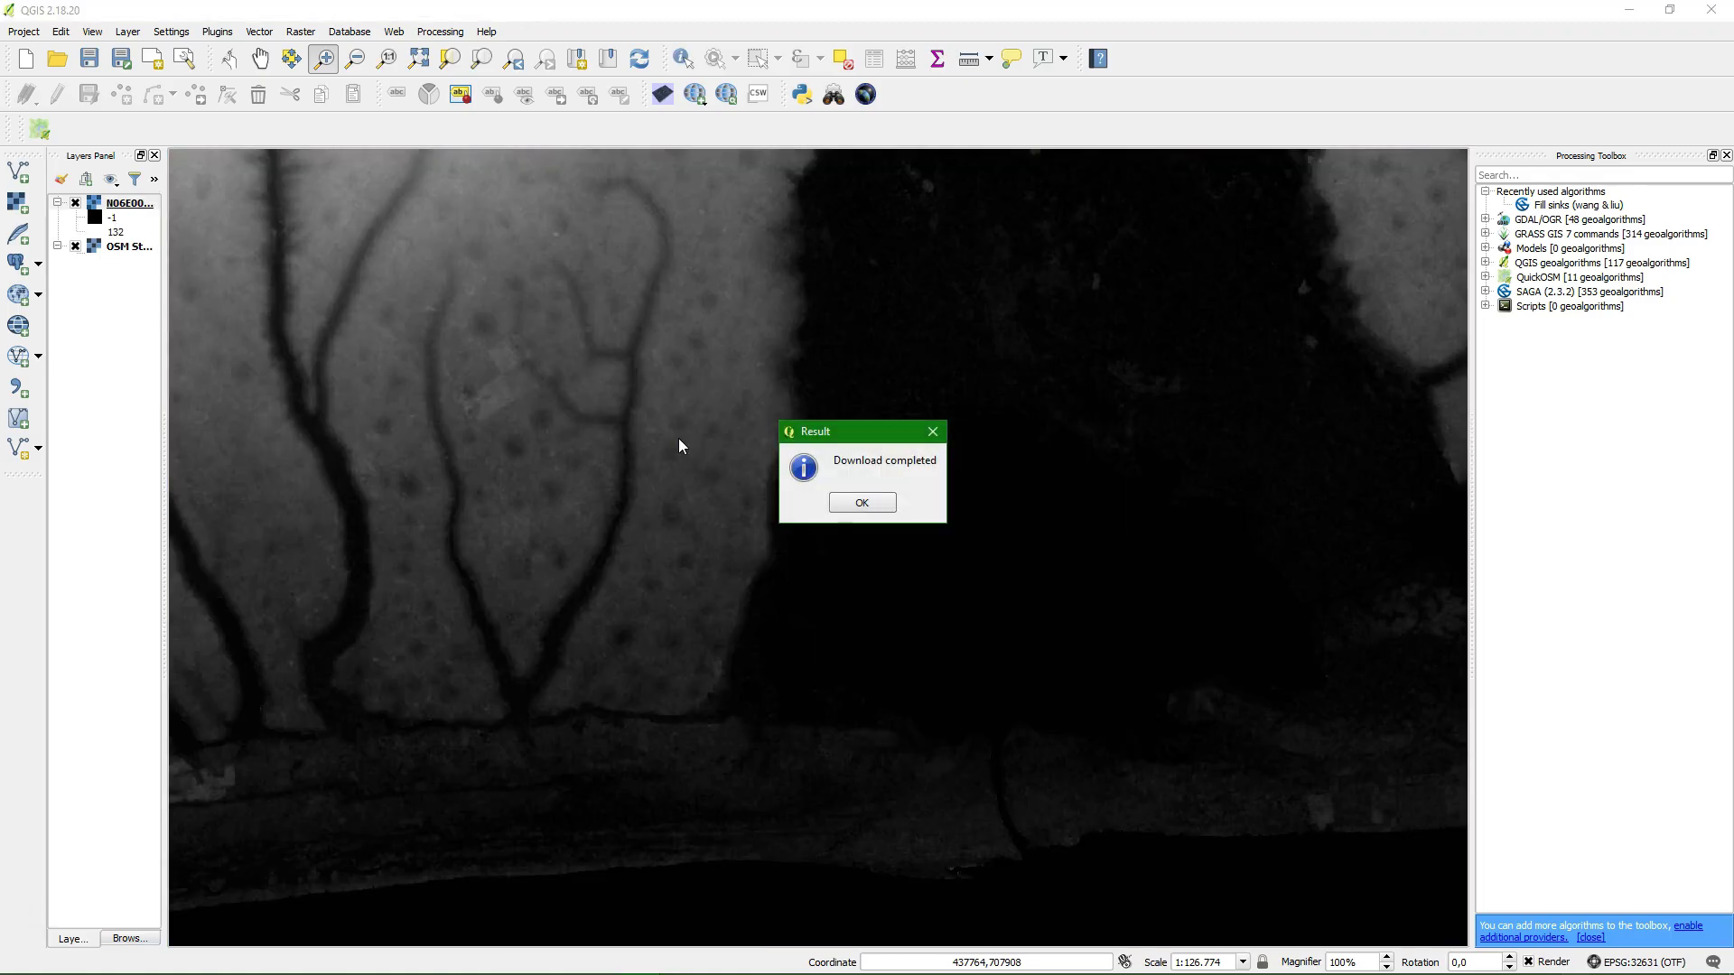
Close the download message and set the N06E002.hgt layer's render type to Singleband pseudocolor.
left_click(880, 504)
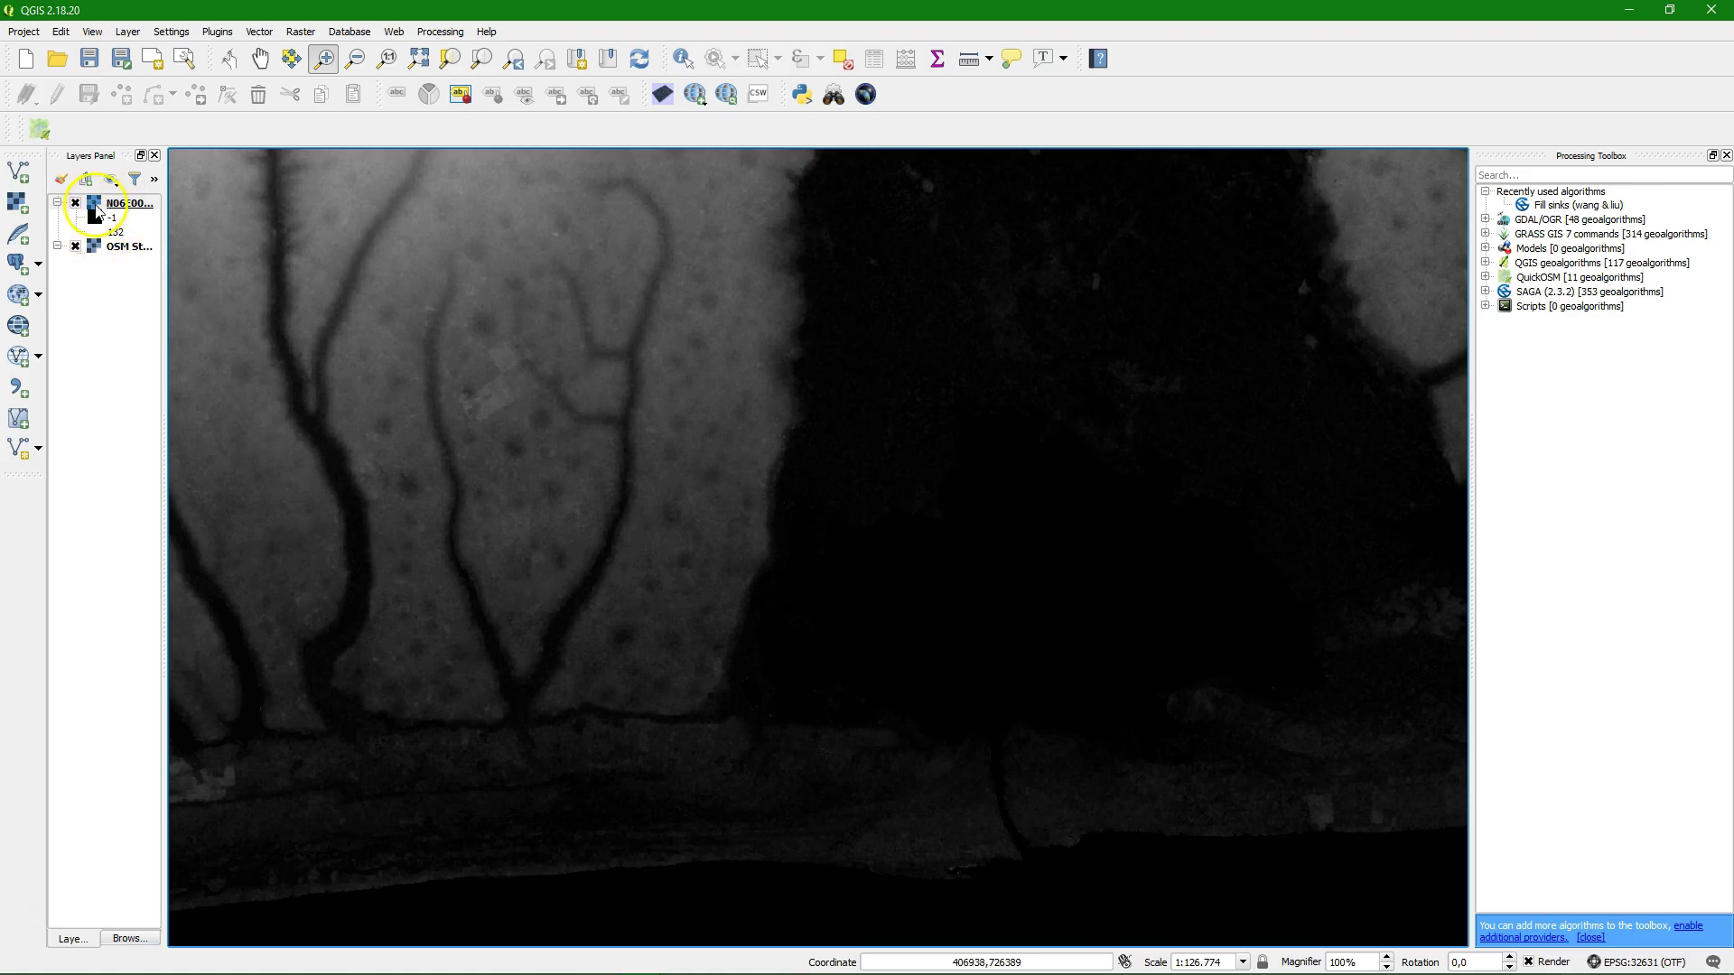
right_click(113, 210)
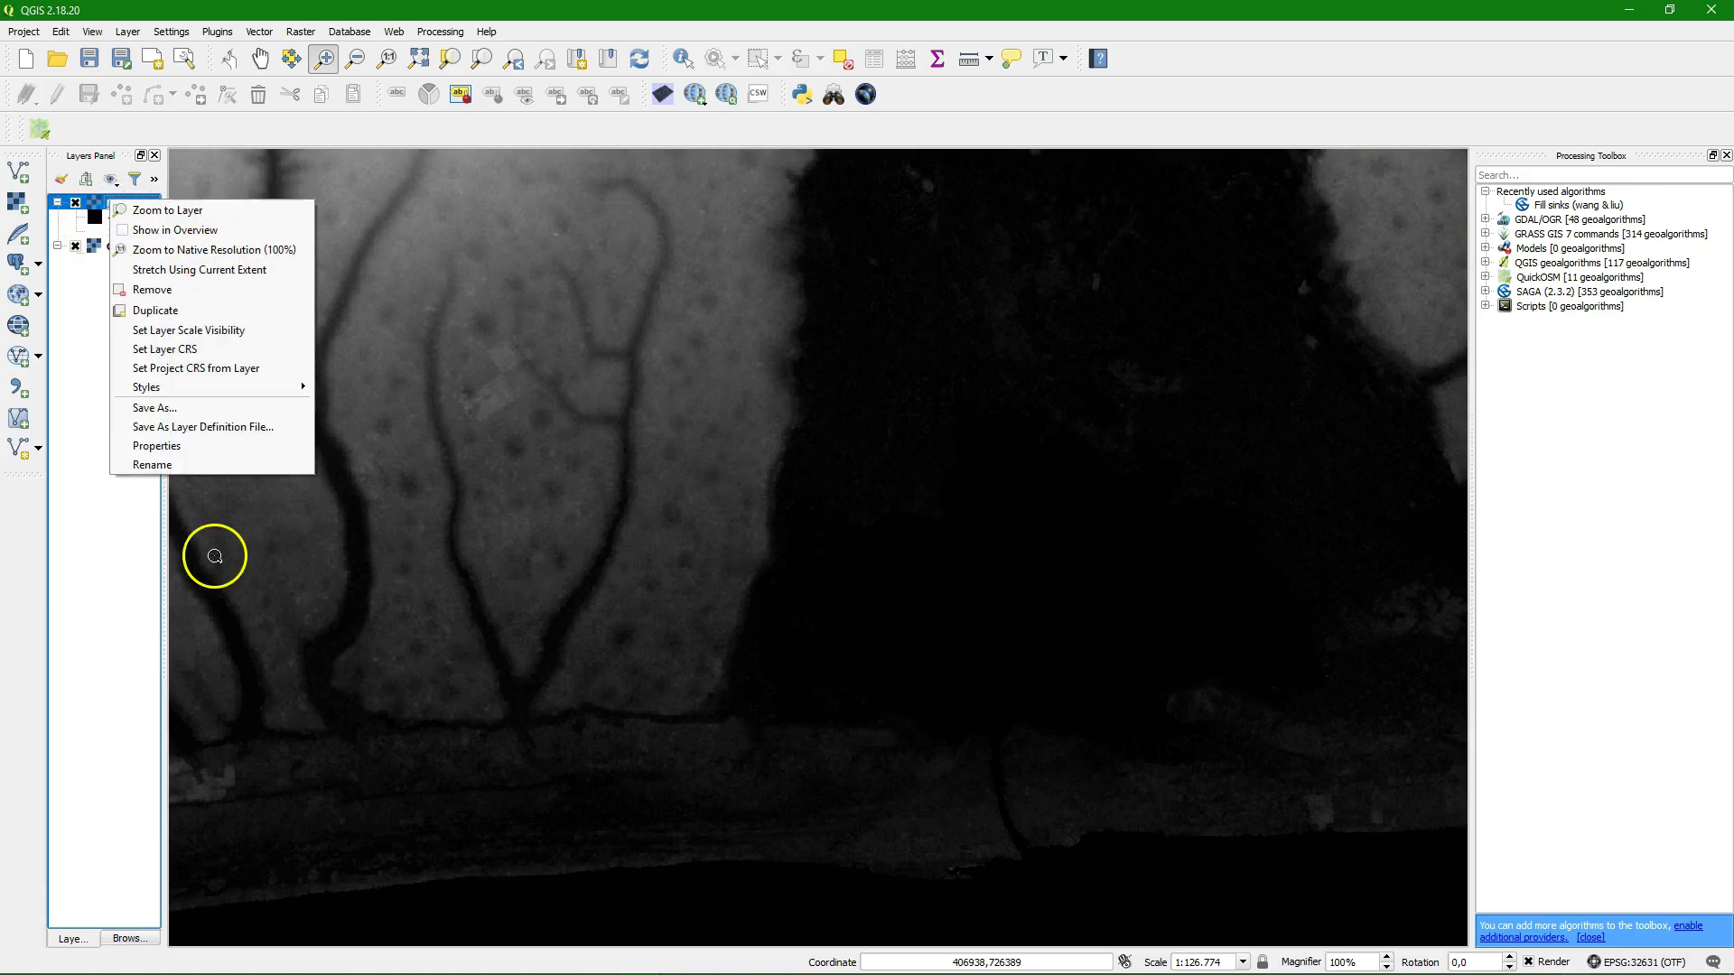
left_click(152, 445)
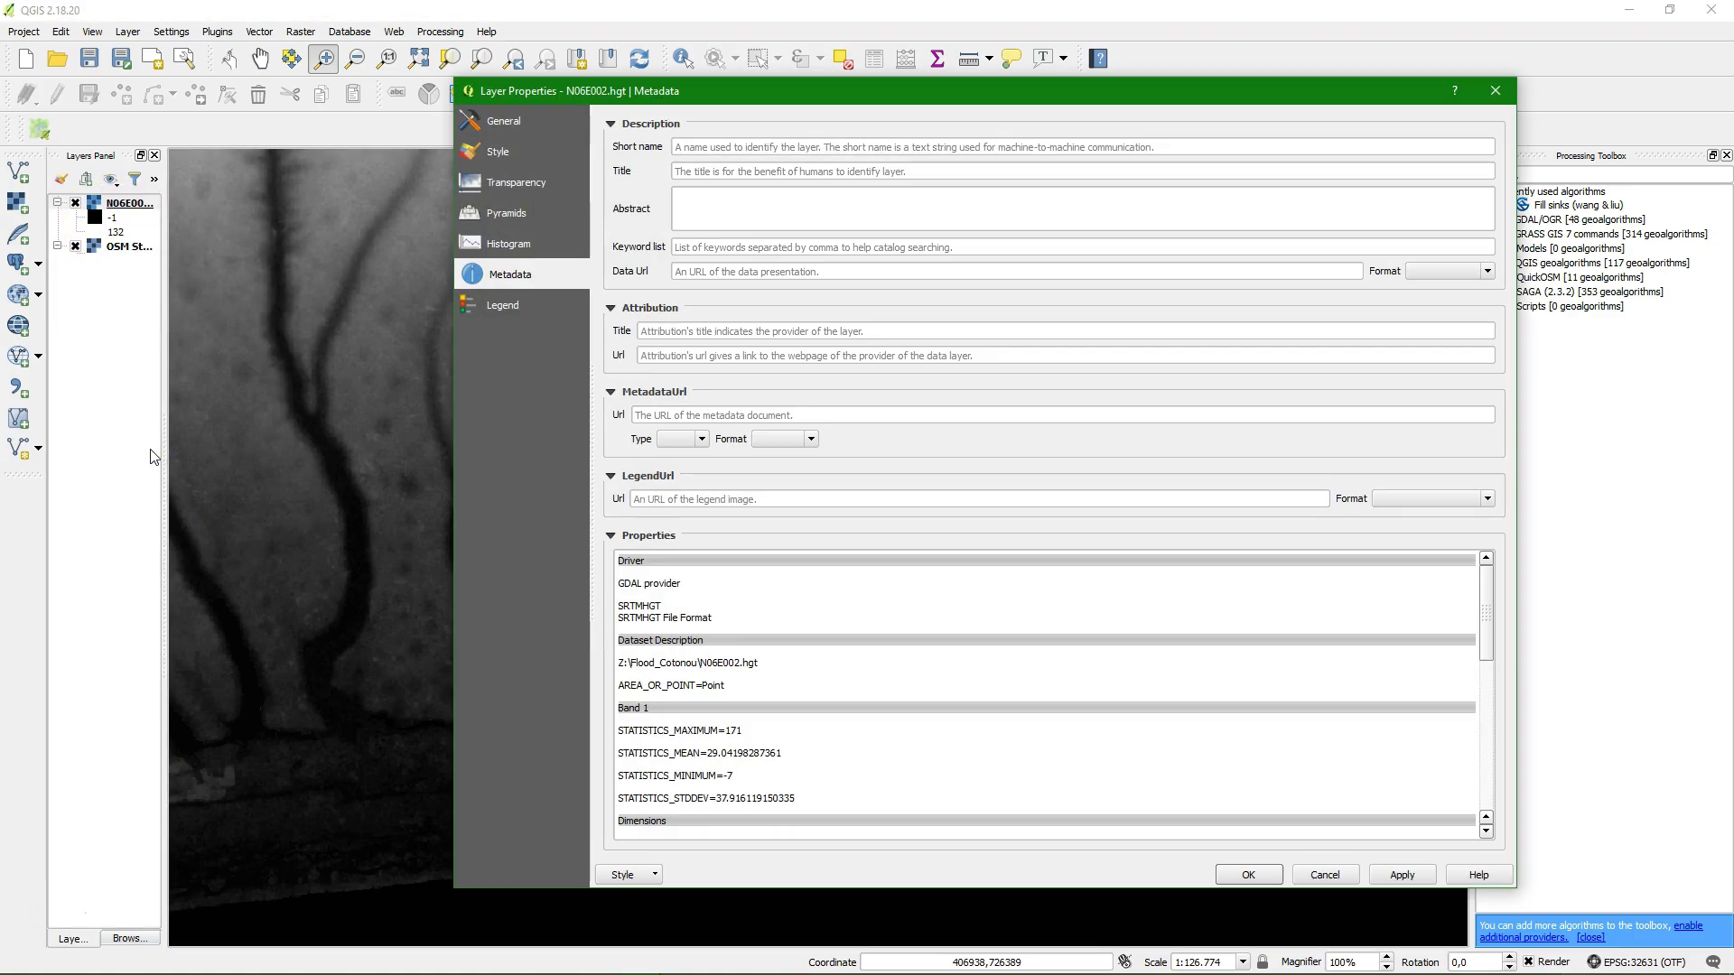
left_click(505, 154)
left_click(797, 155)
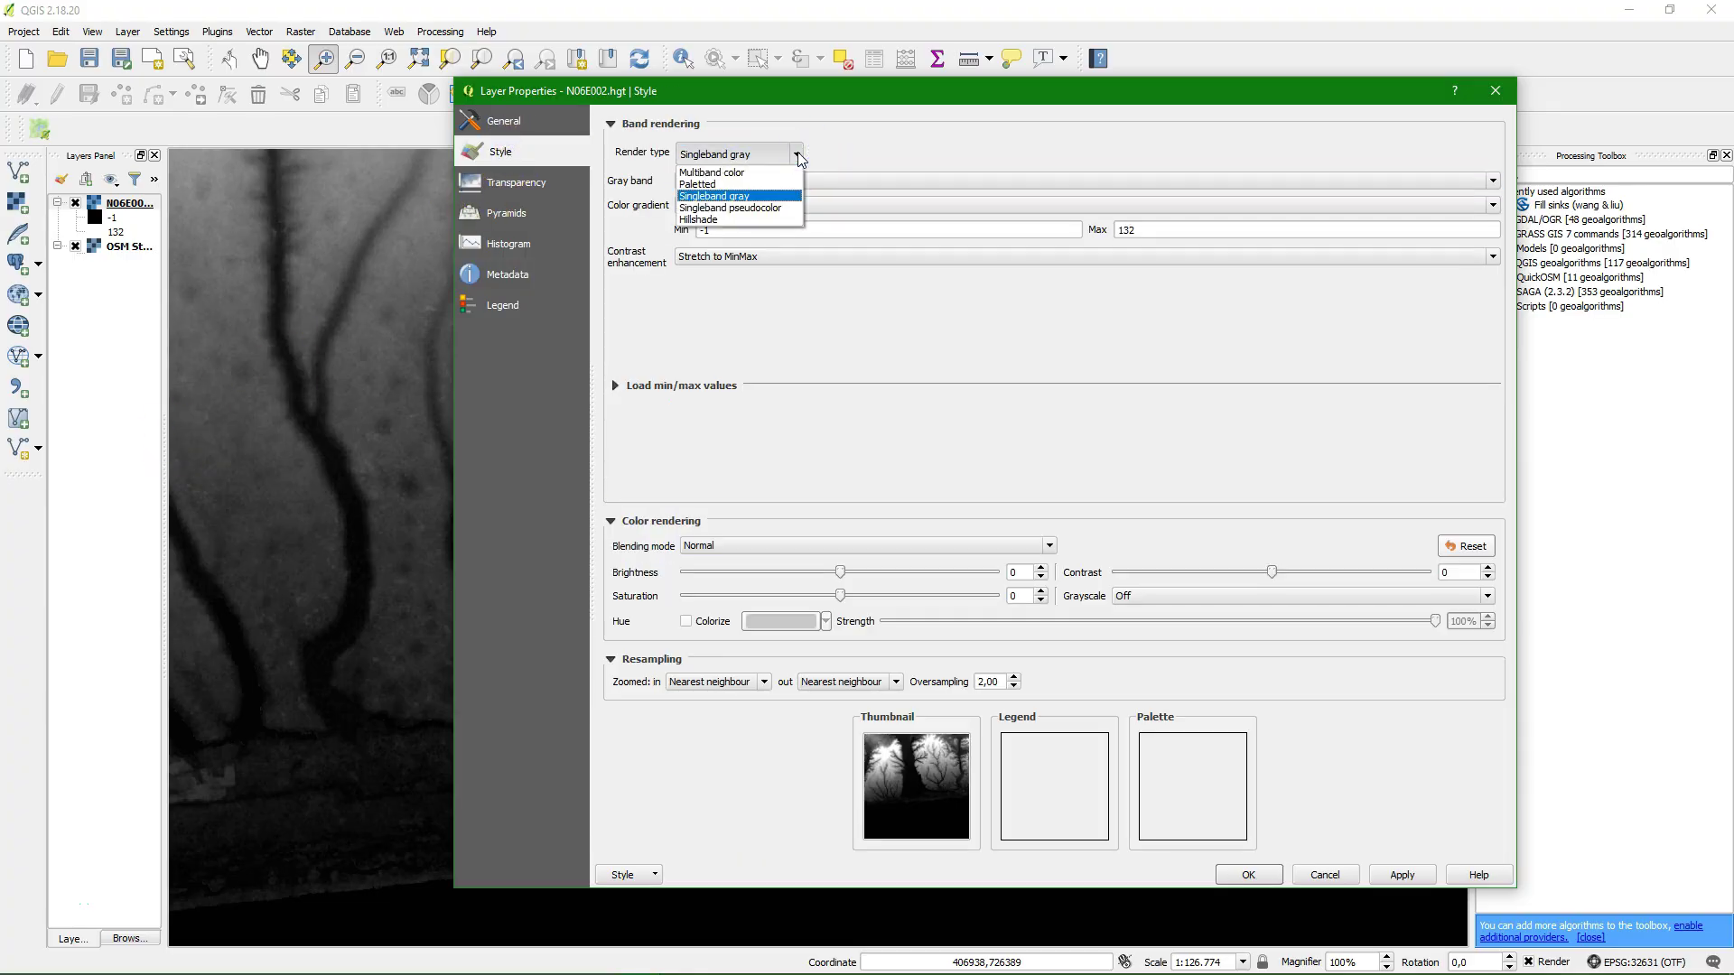
left_click(732, 208)
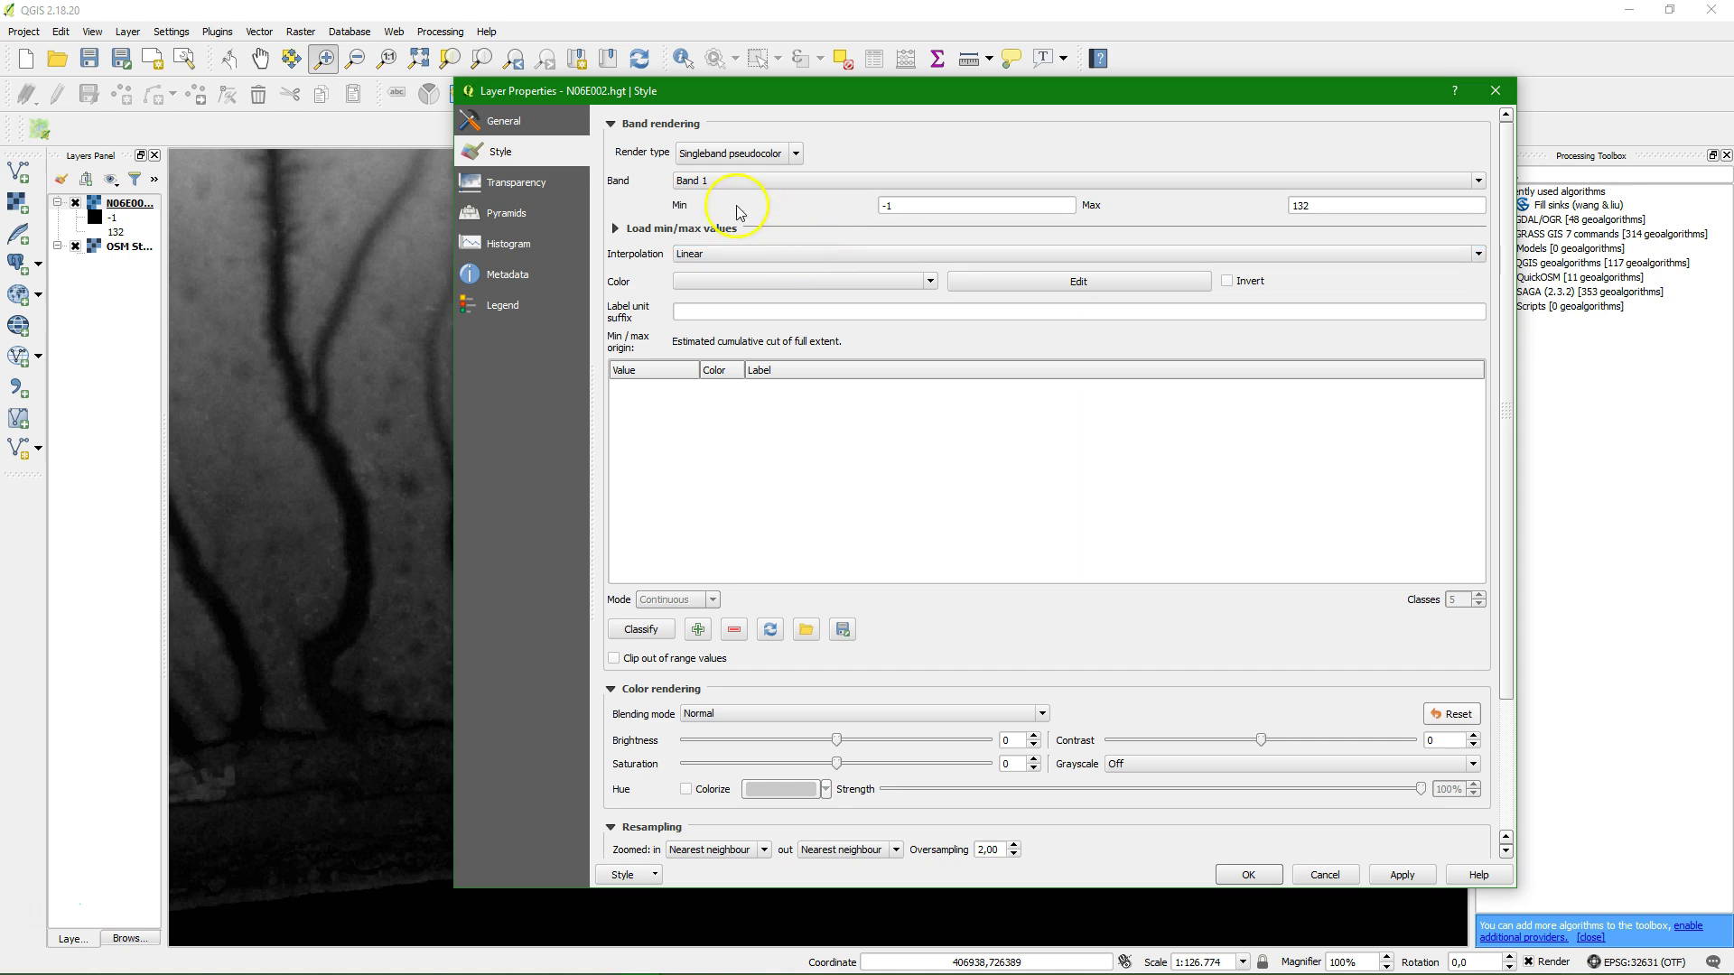
Load the elevation layer's Min / max values with Actual (slower) accuracy and the extent clipped to the canvas.
left_click(615, 229)
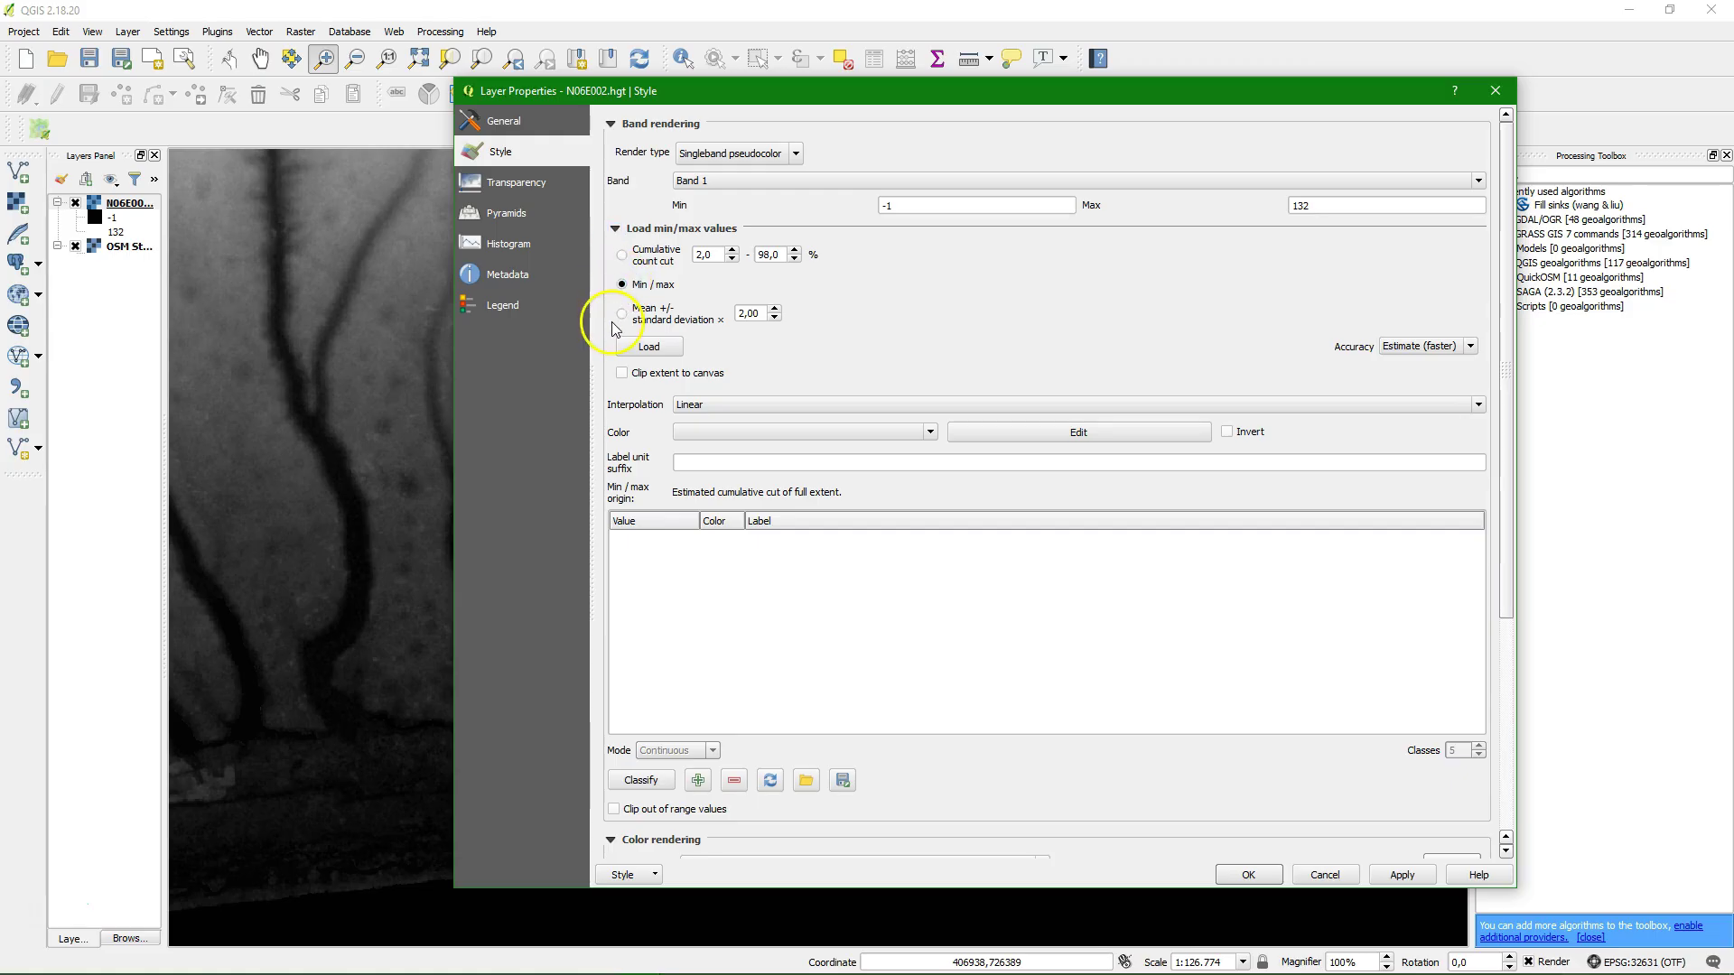
left_click(1470, 347)
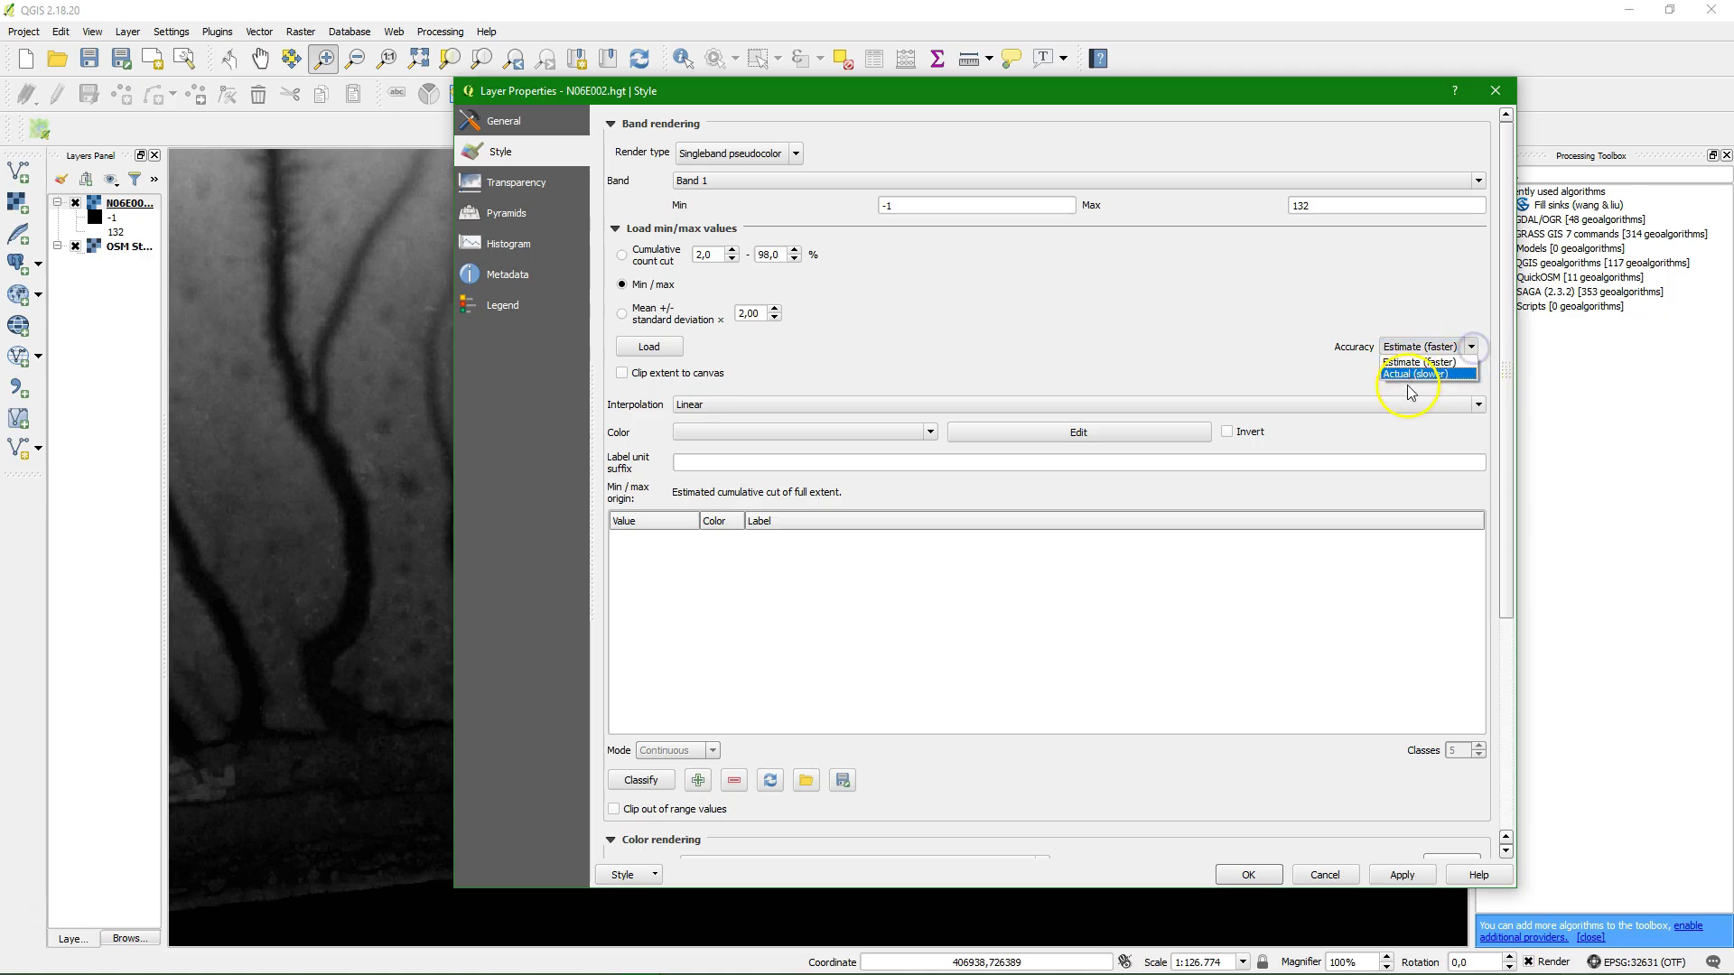
left_click(1416, 378)
left_click(646, 348)
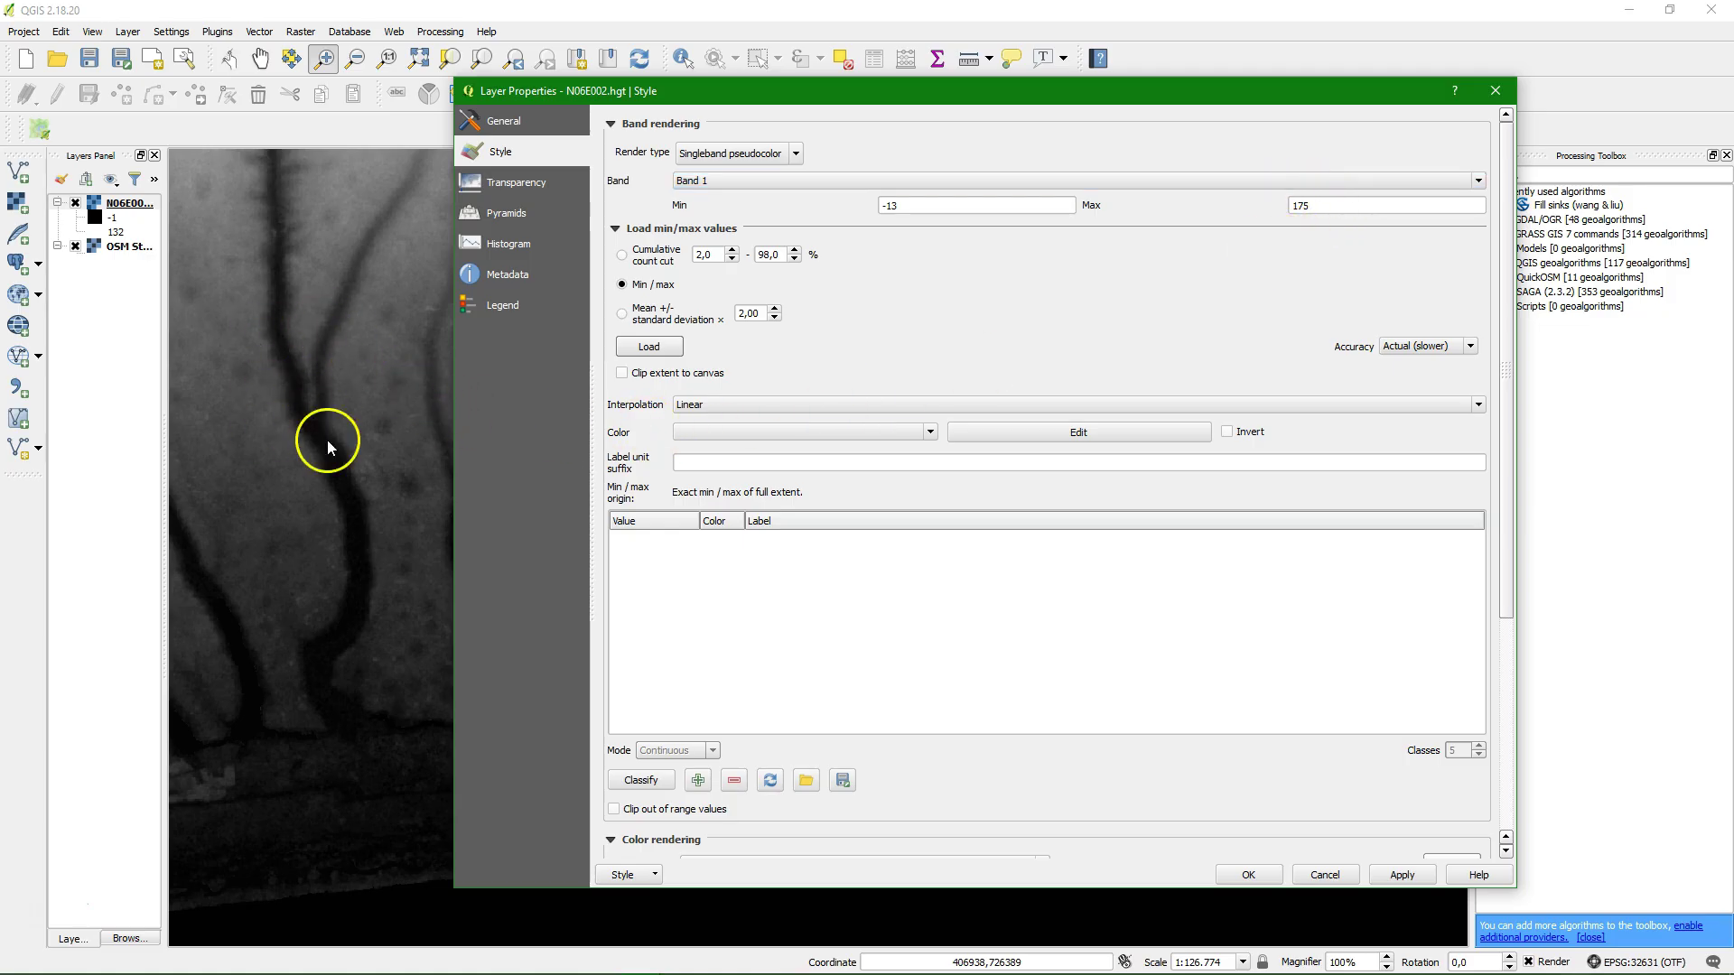
left_click(622, 373)
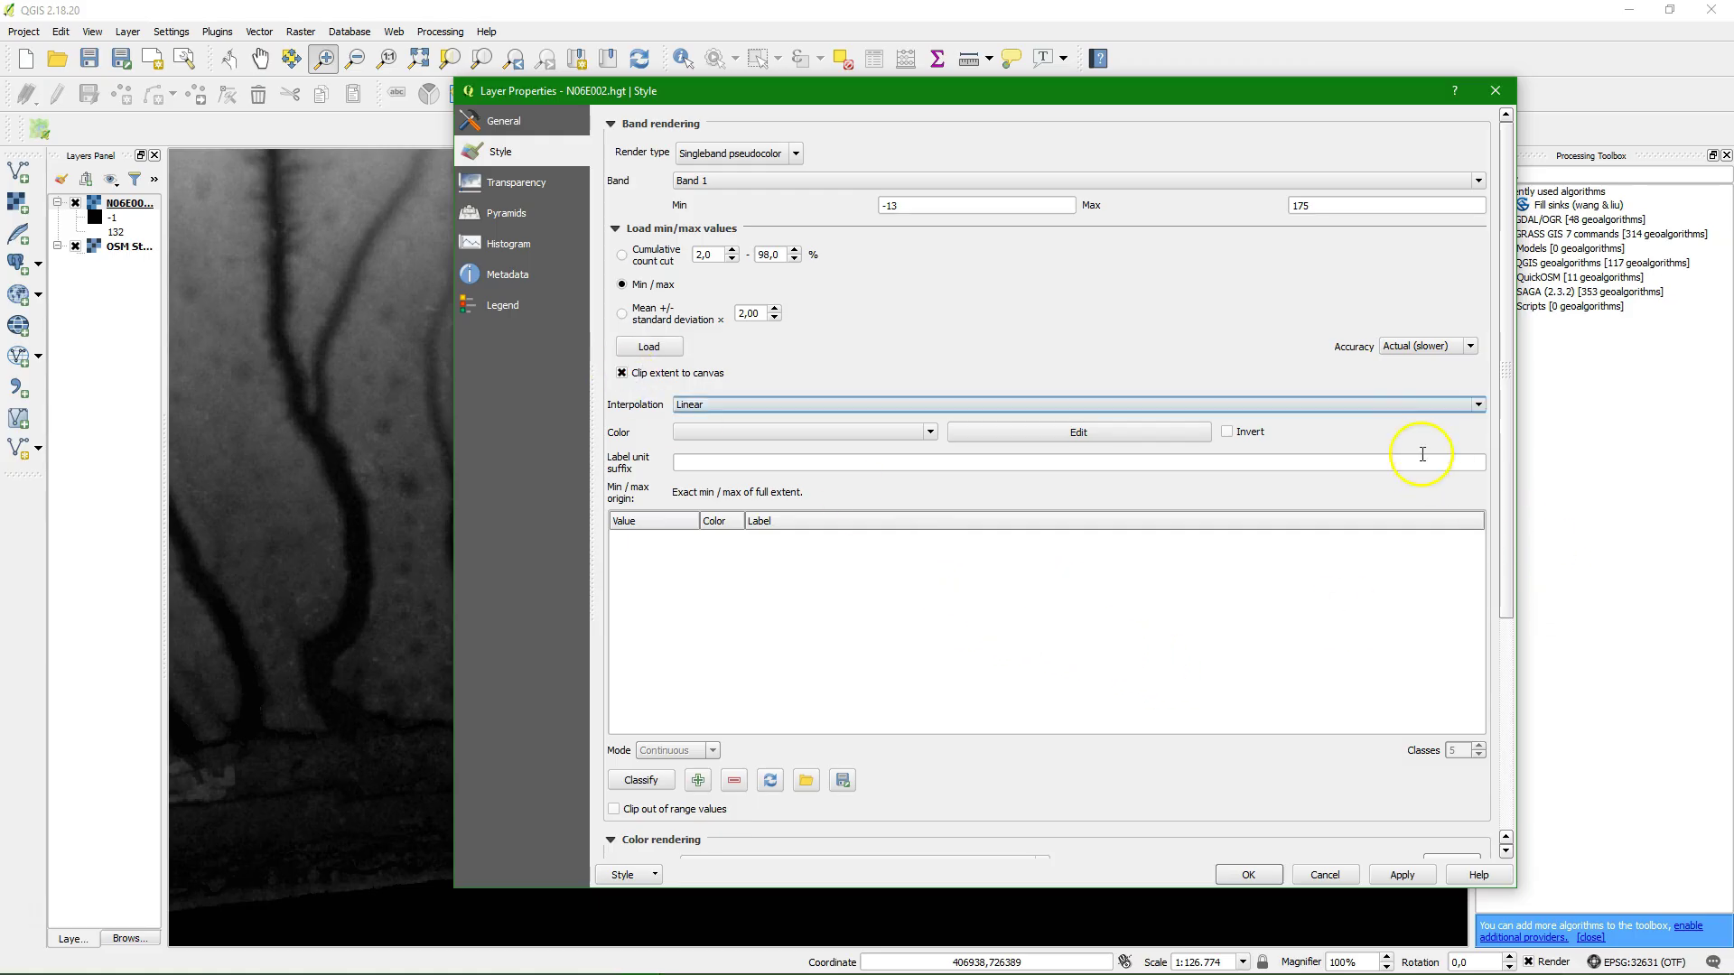
left_click(656, 349)
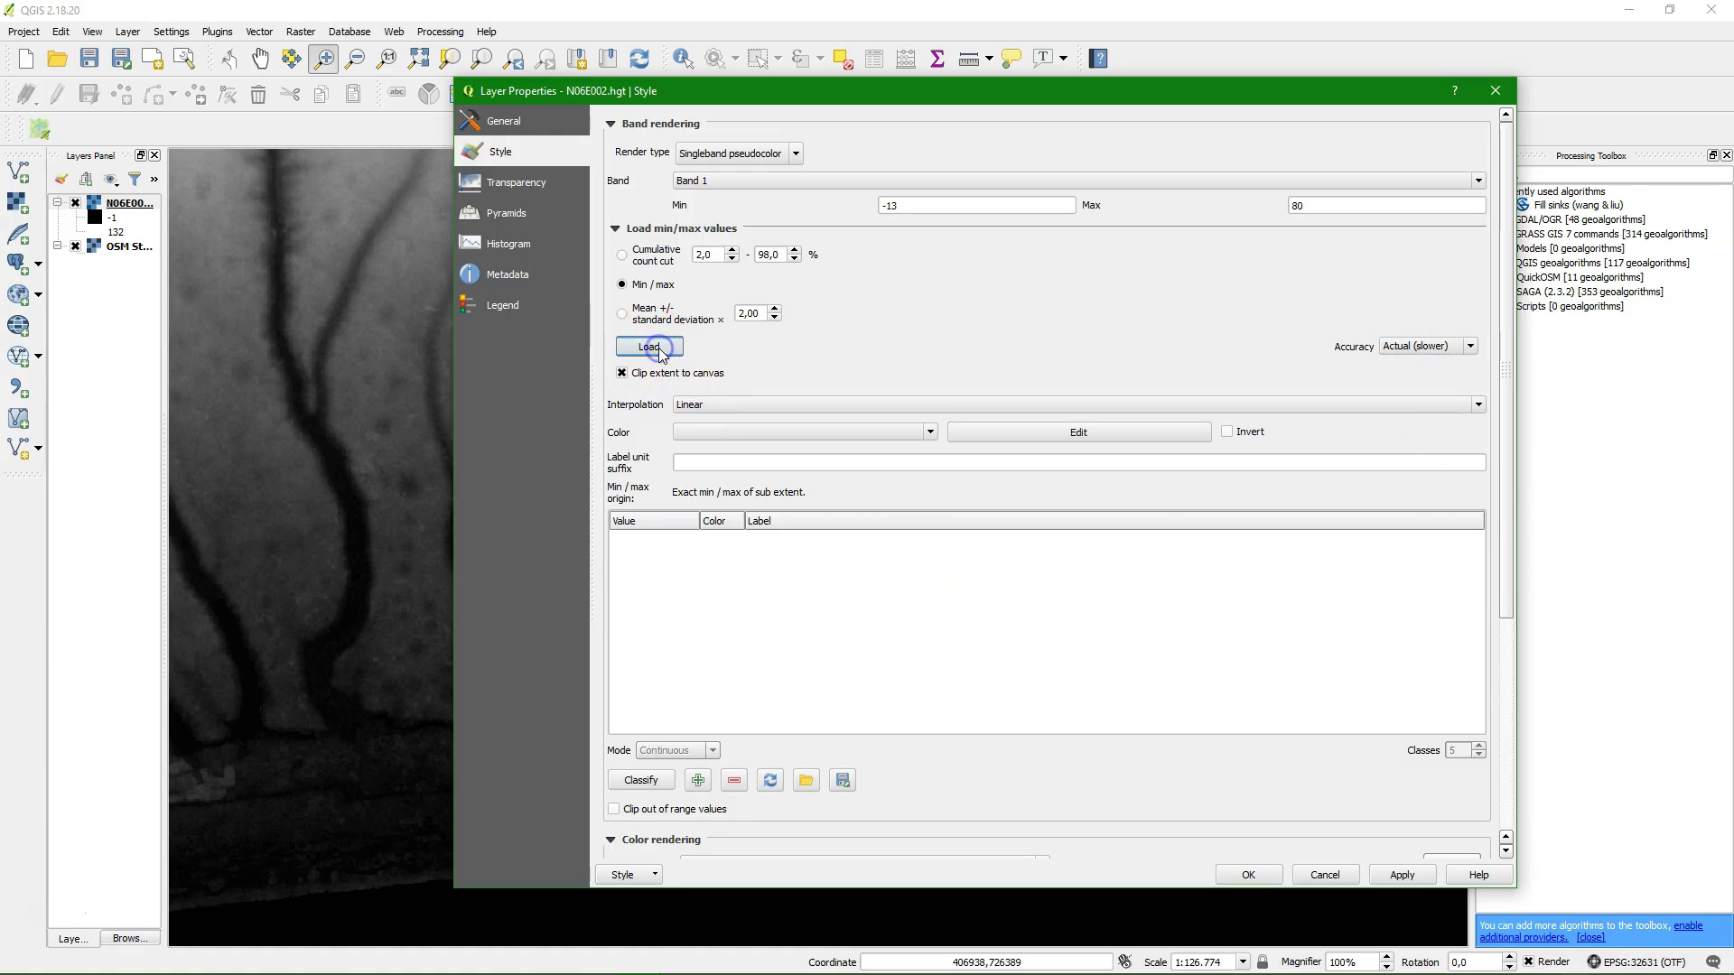
left_click(857, 457)
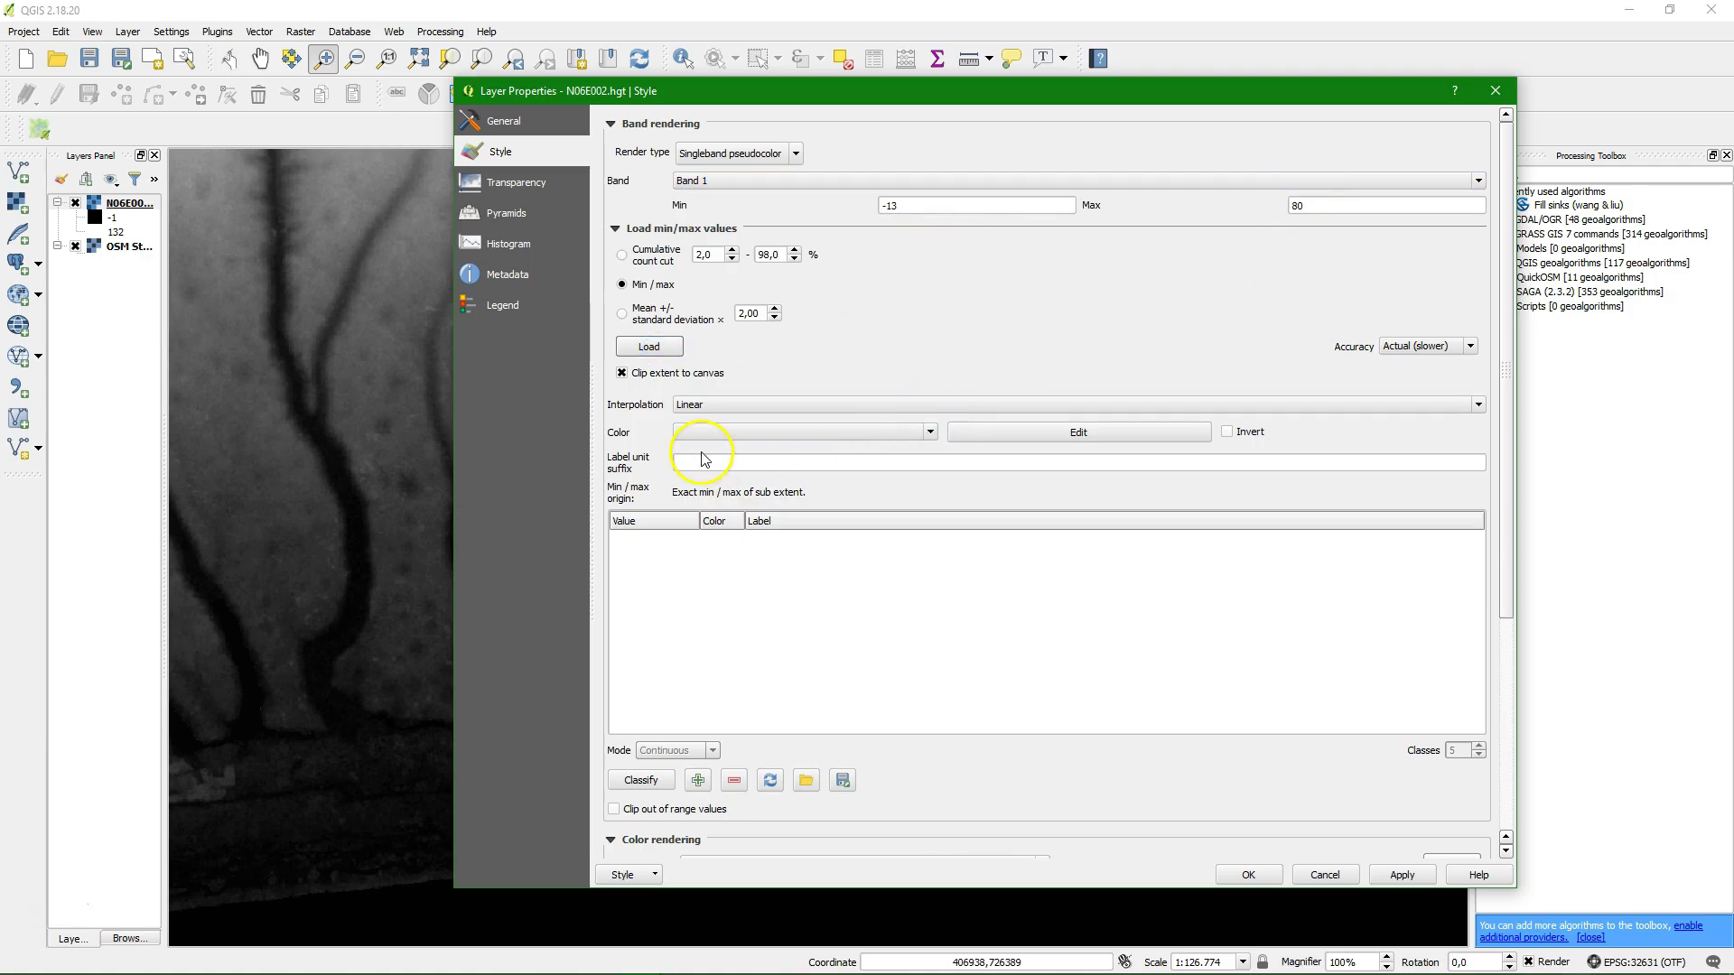
Apply a new cpt-city color ramp to the elevation layer, using the elevation palette from Topography and naming it elevation.
left_click(931, 431)
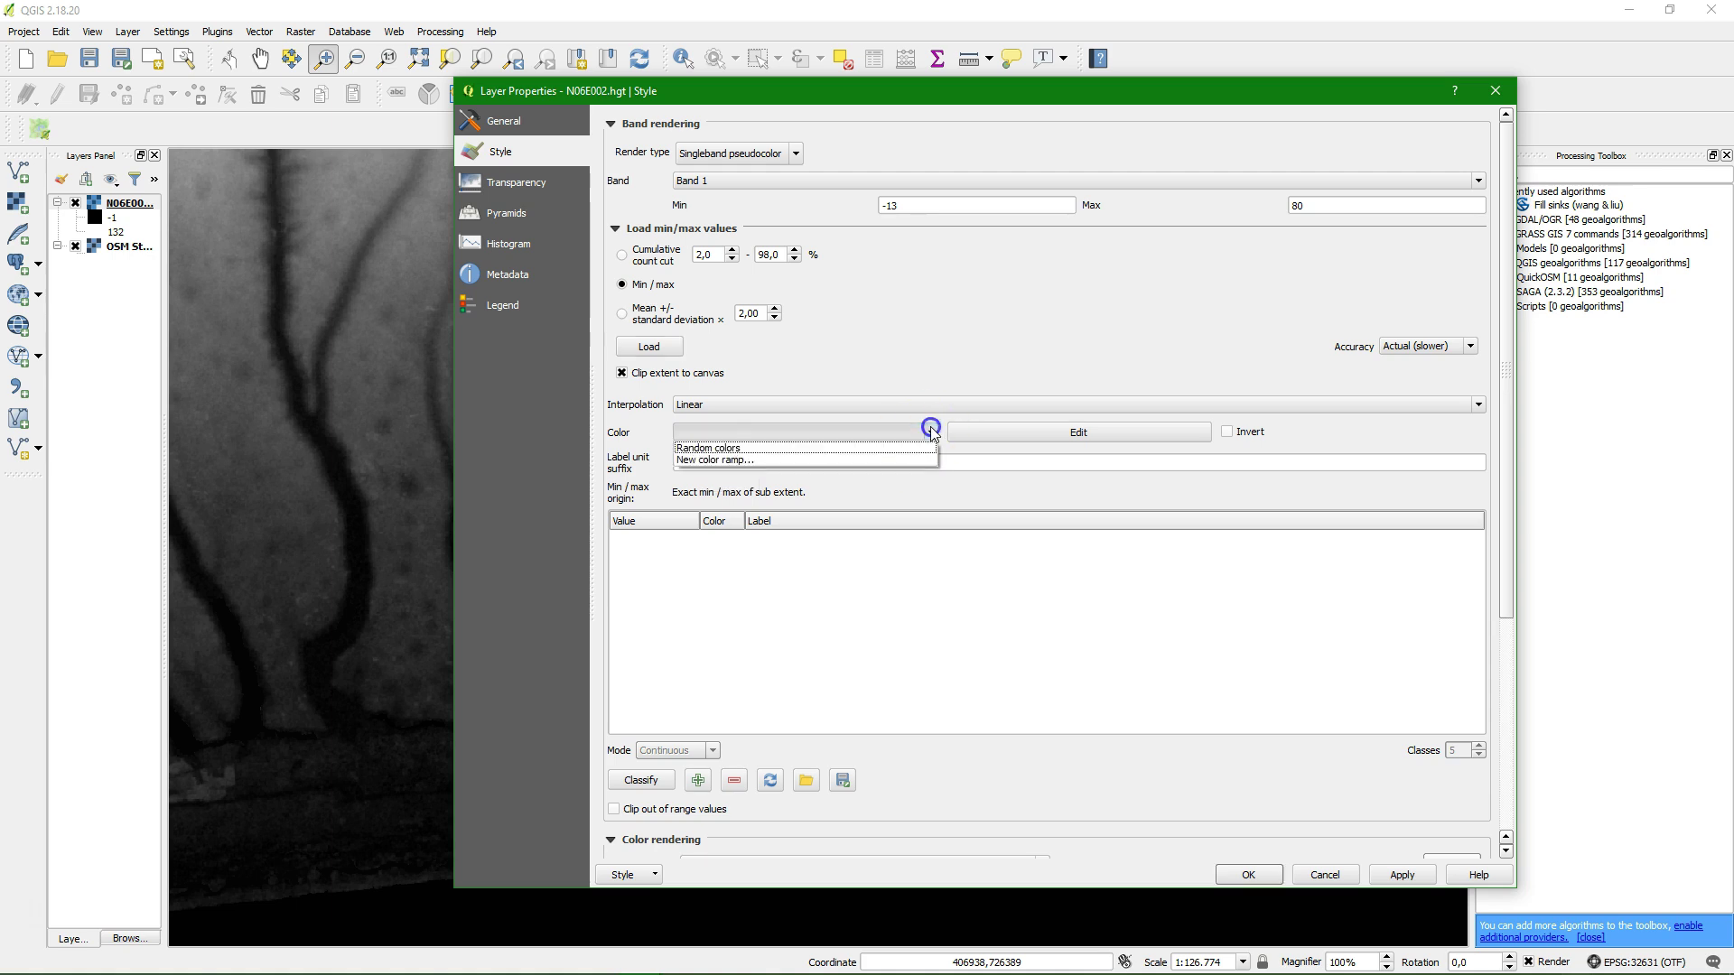
left_click(714, 459)
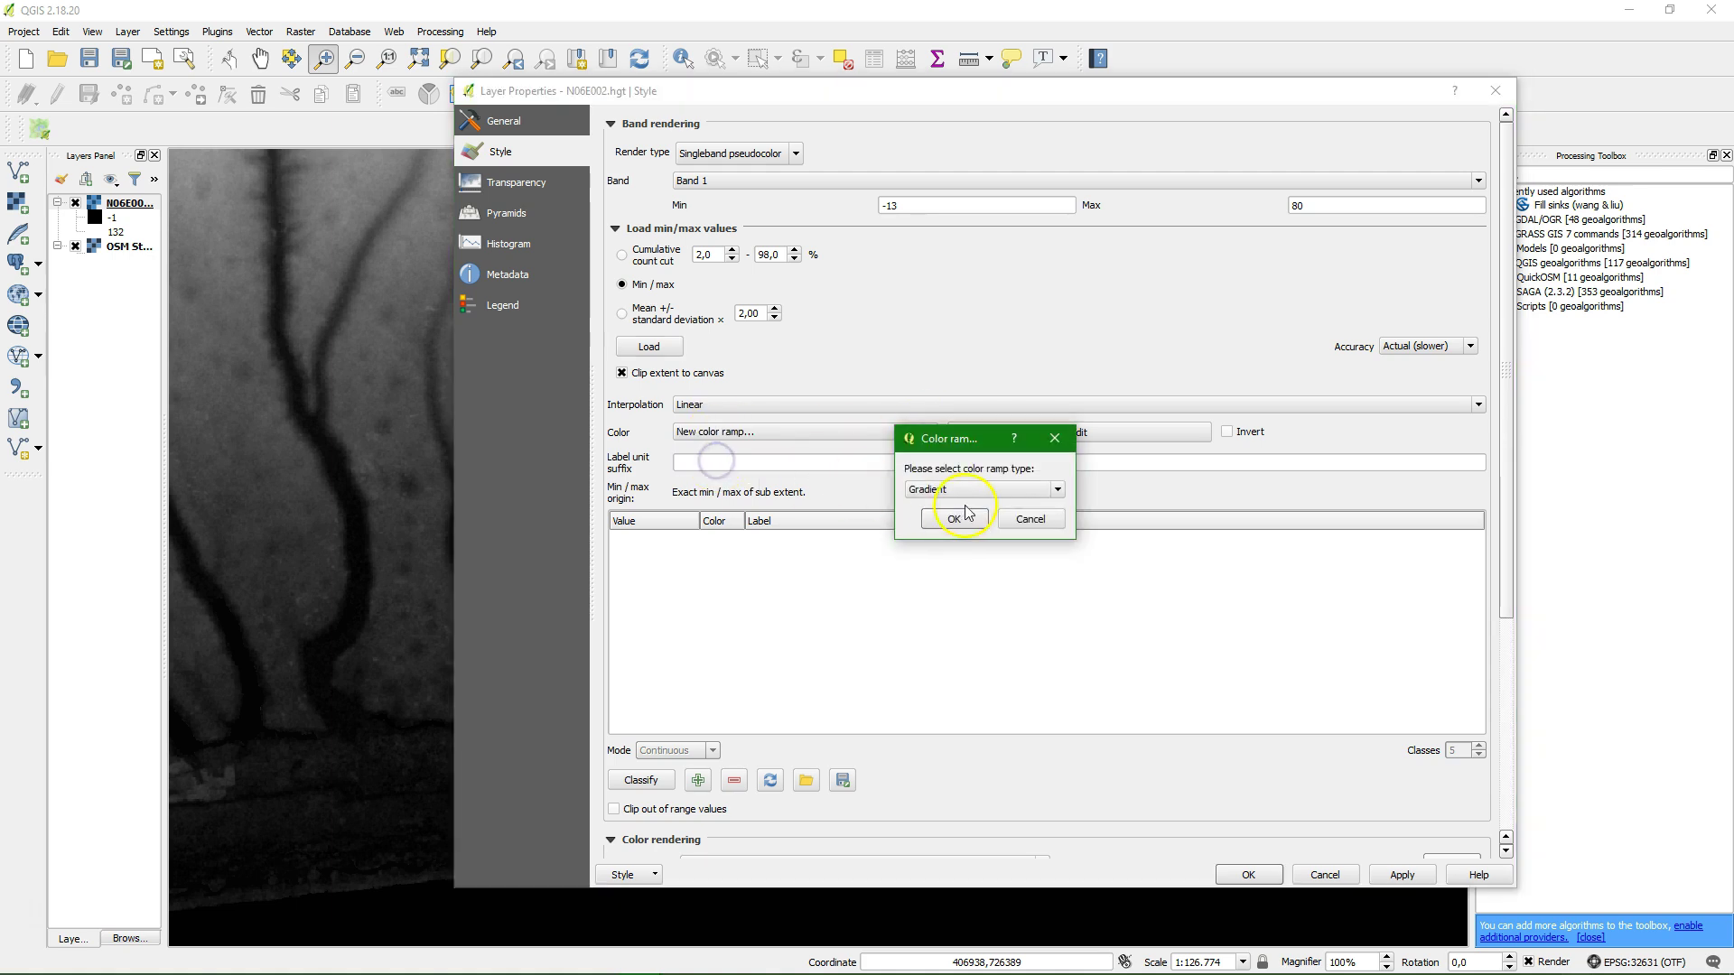
left_click(1062, 496)
left_click(925, 541)
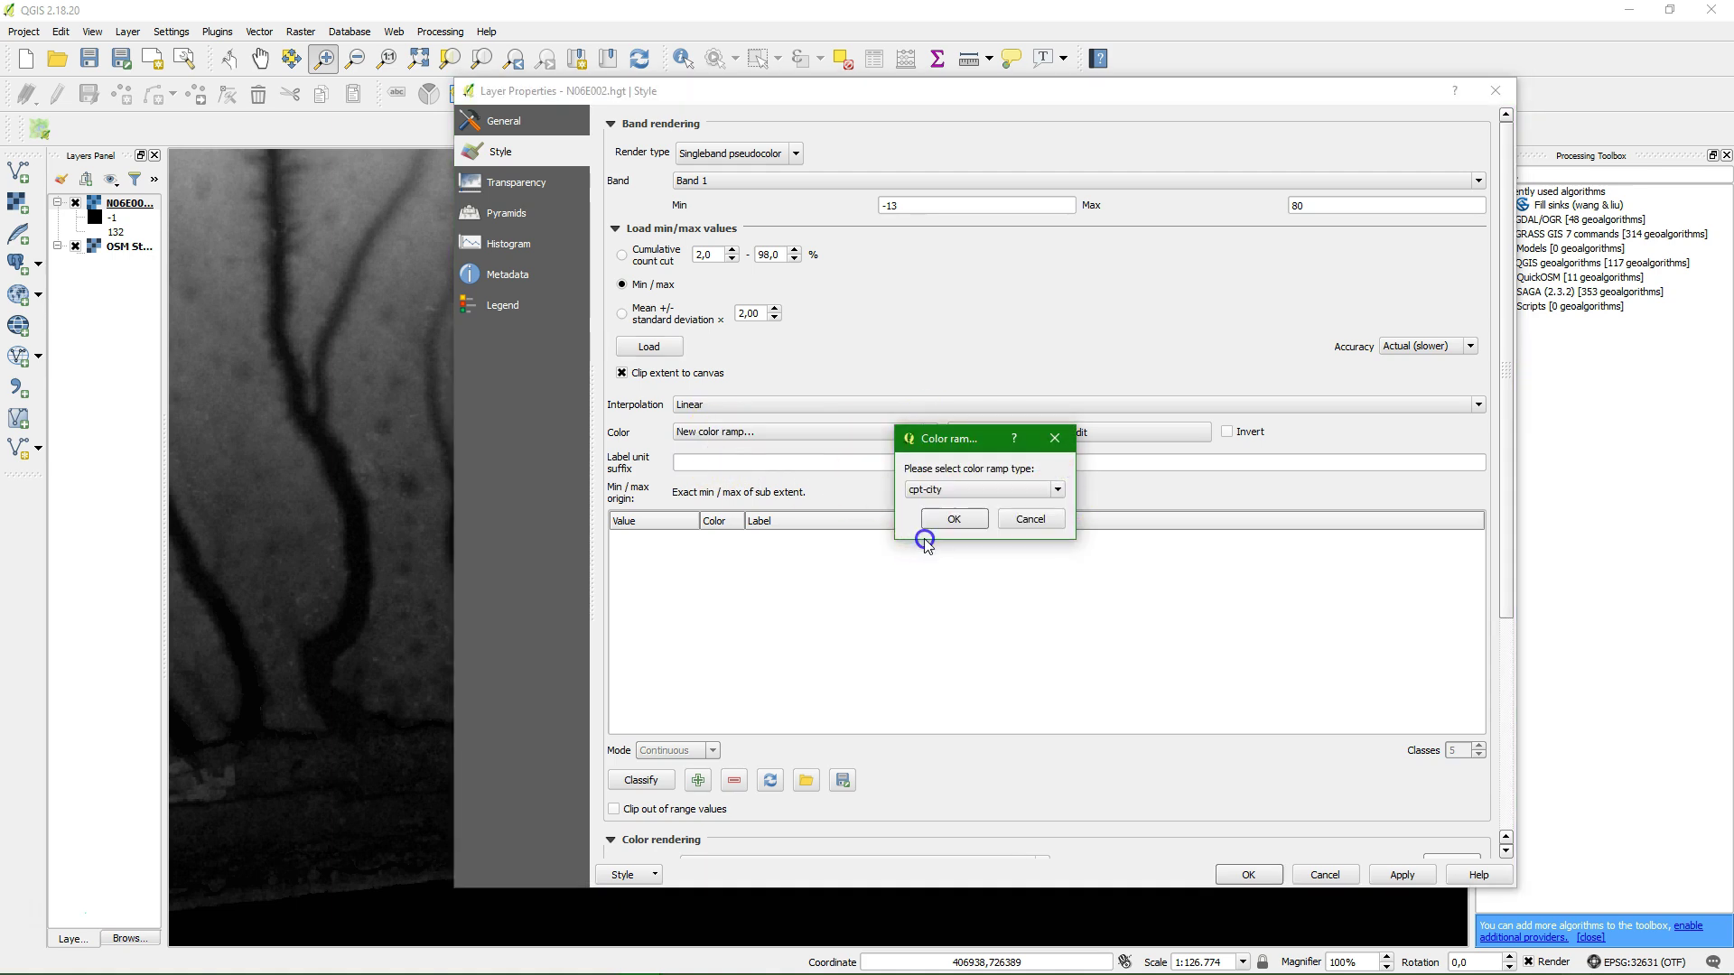
left_click(940, 518)
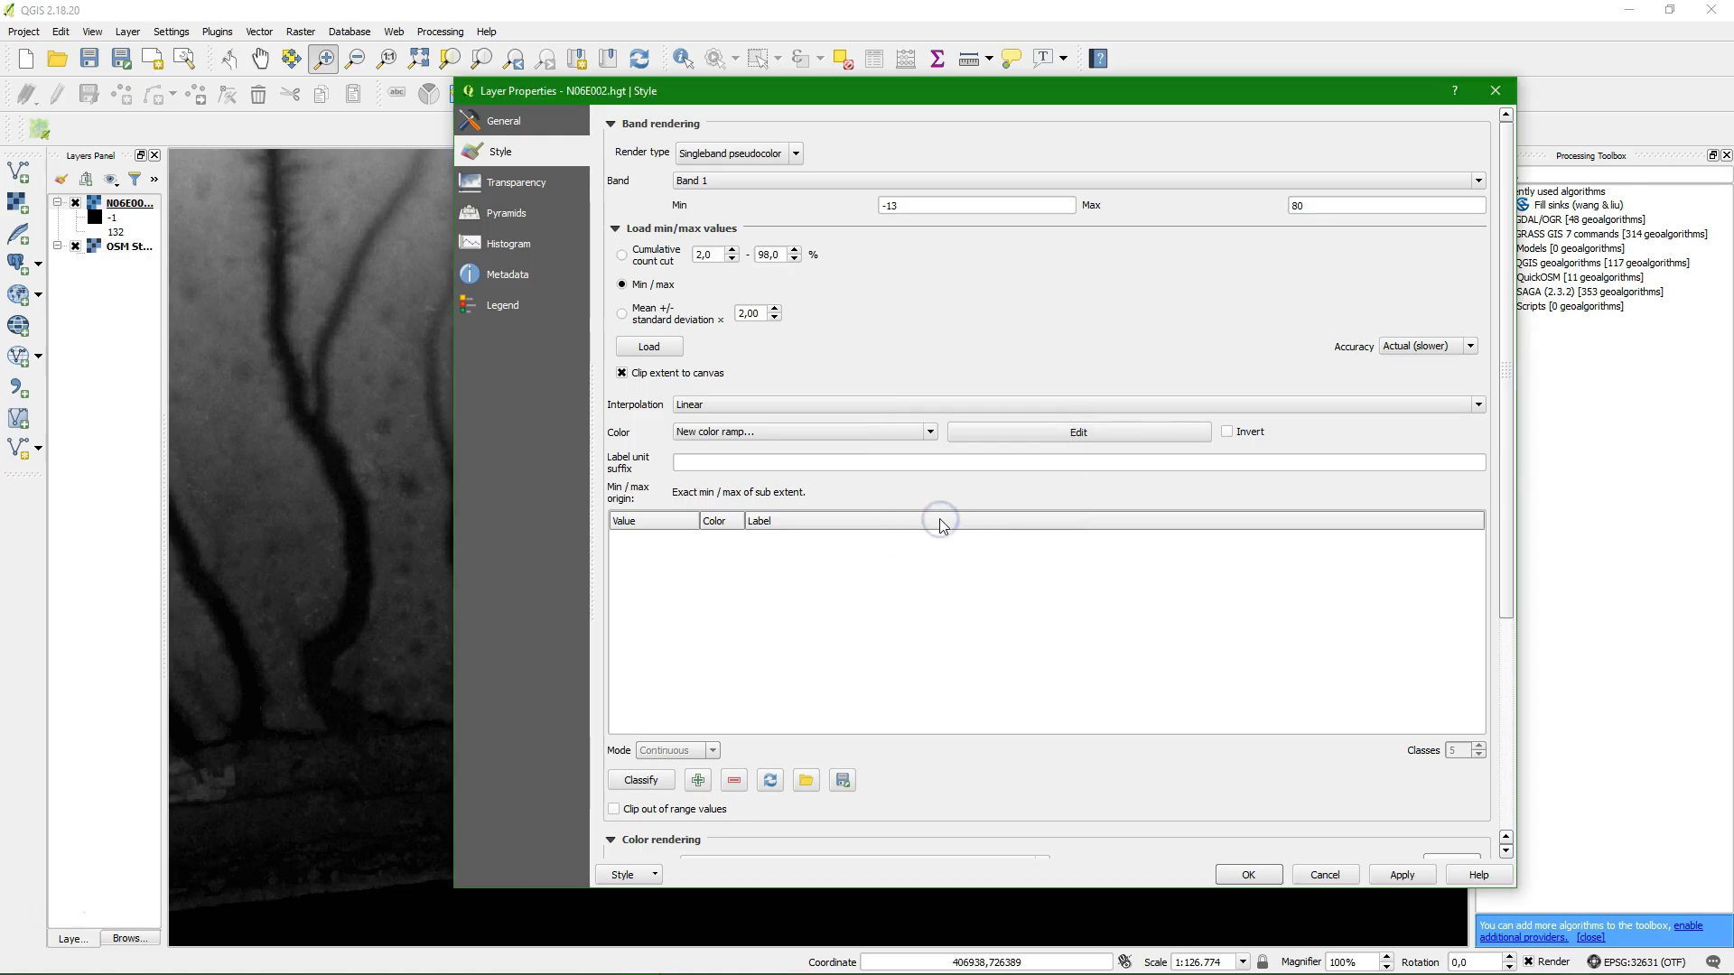
left_click(759, 457)
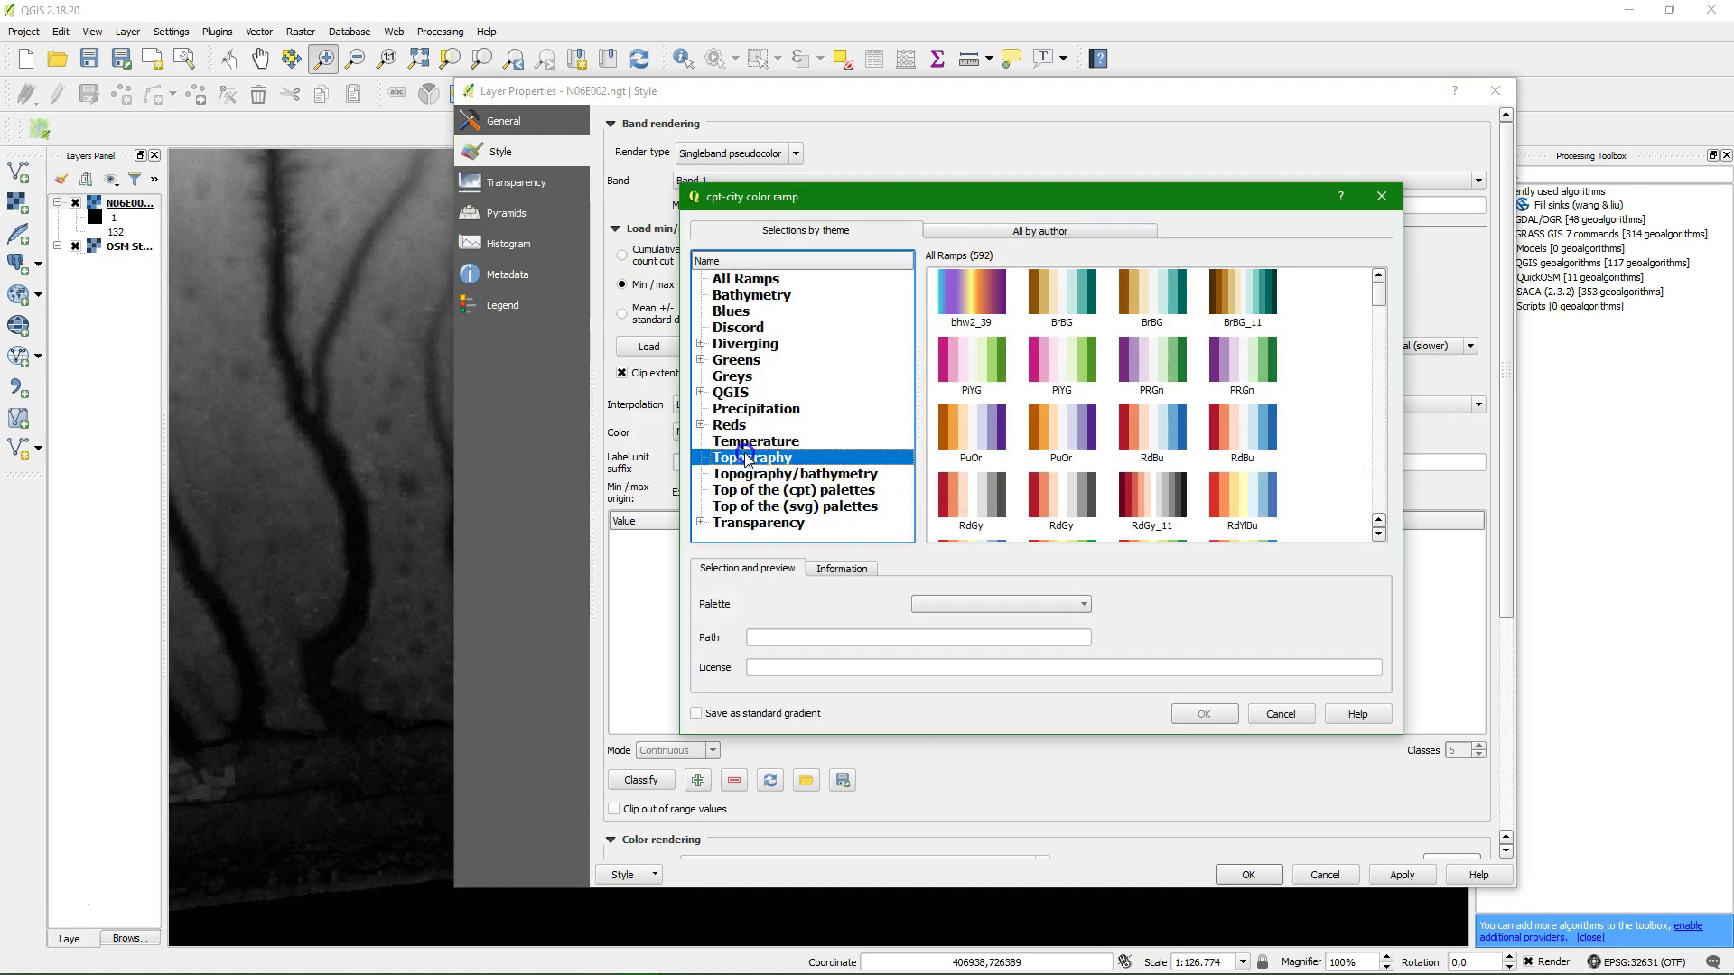
left_click(1249, 295)
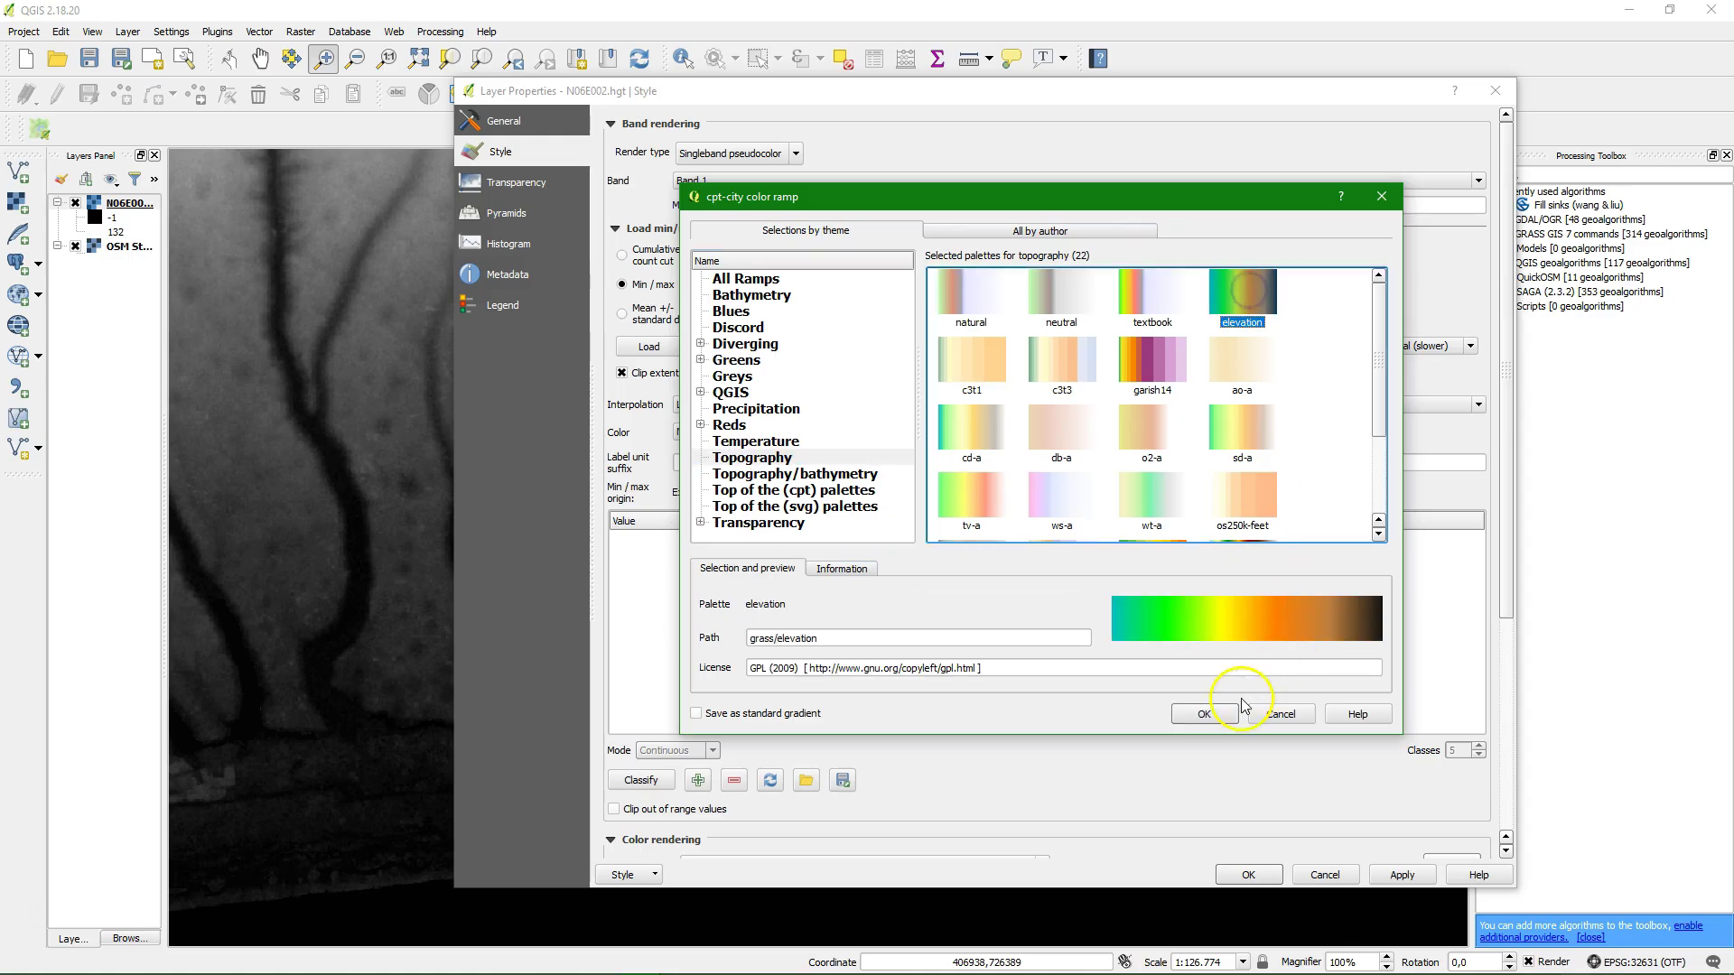
left_click(1208, 713)
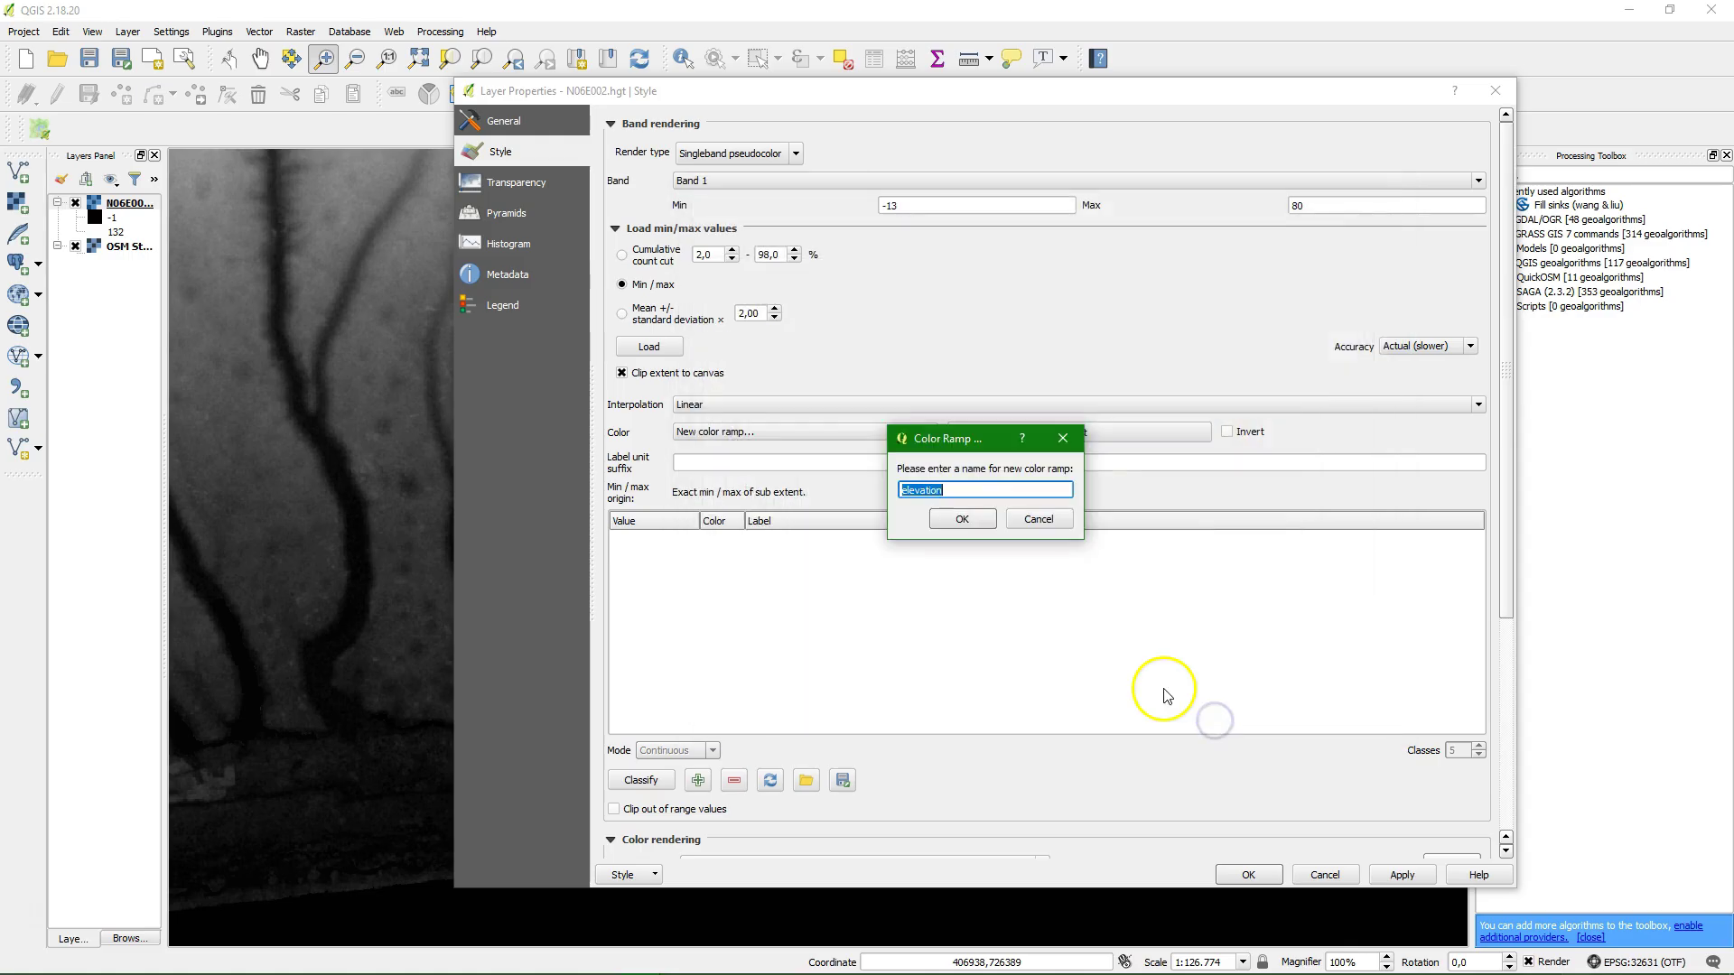
left_click(953, 519)
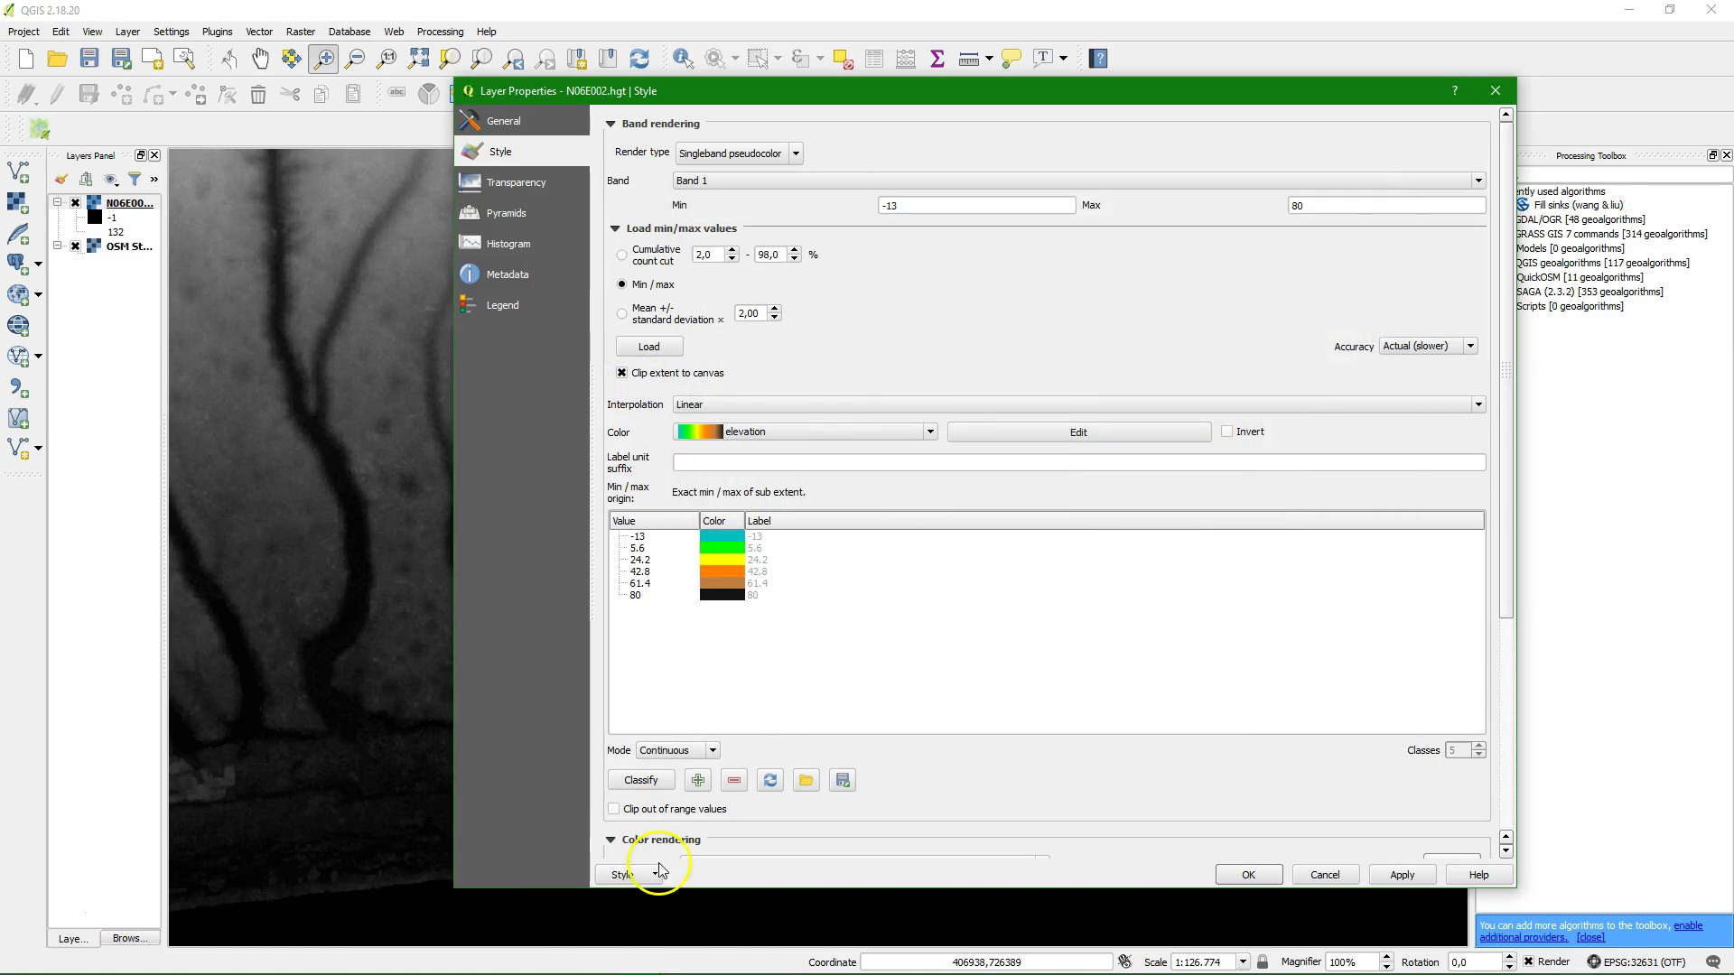
left_click(1249, 874)
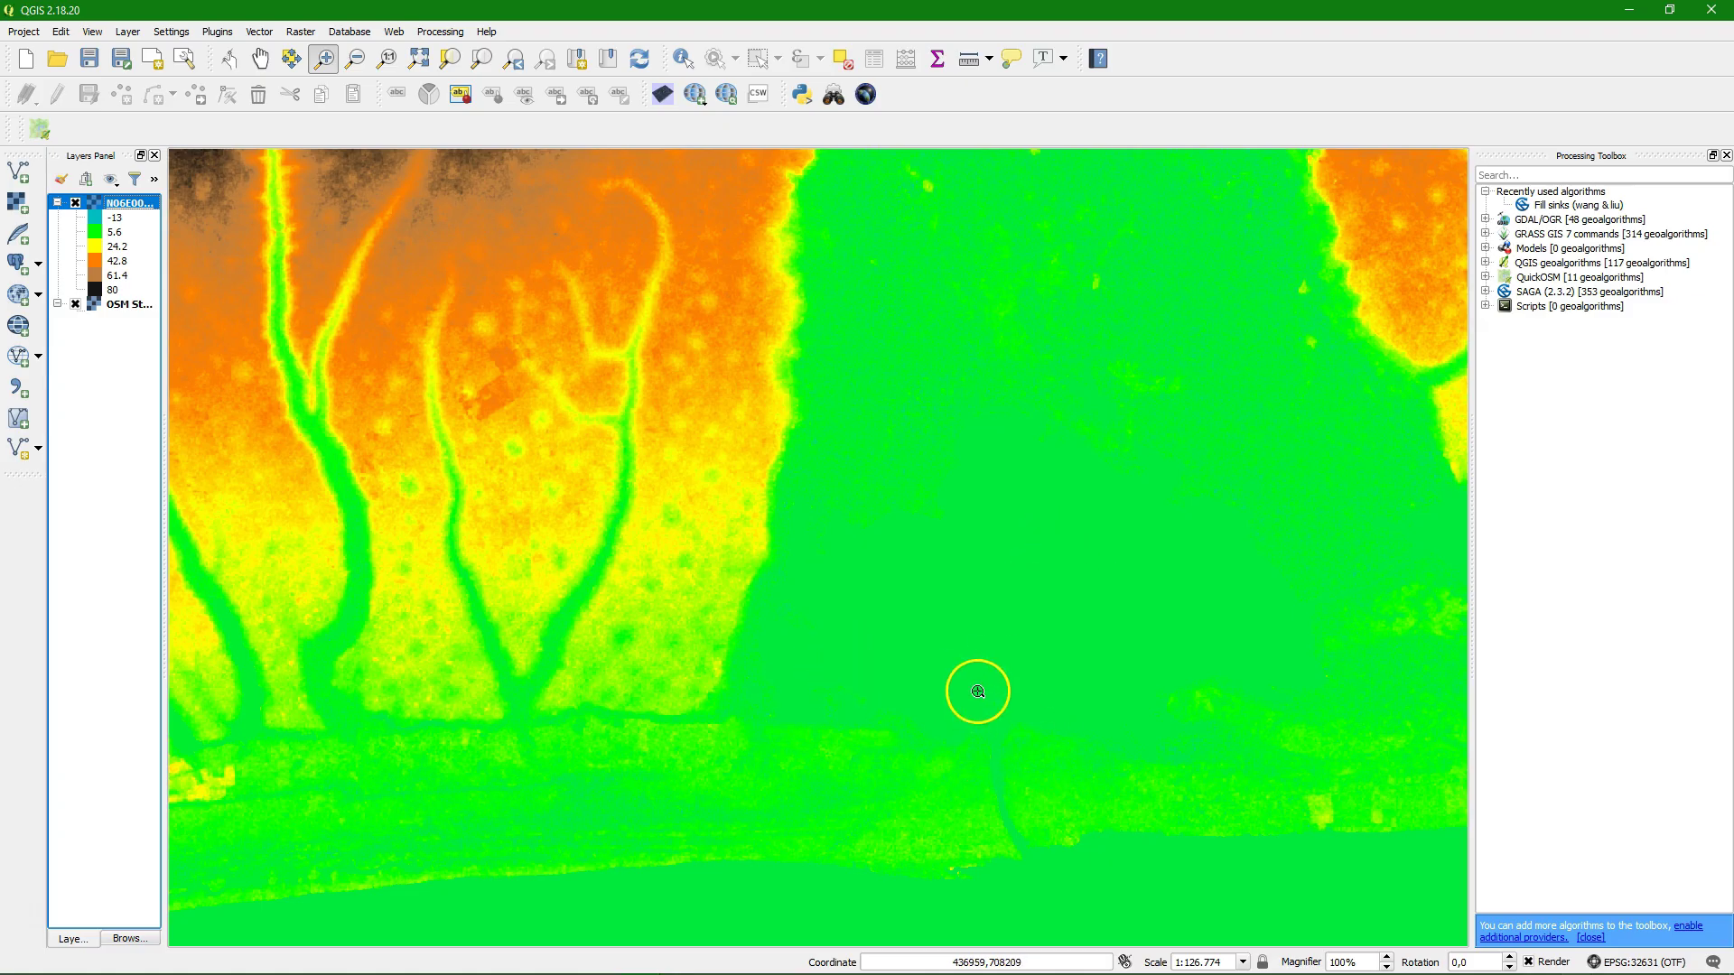
Restretch the elevation colors to the coastal city area around the channel, using cumulative count cut, Actual (slower) accuracy and extent clipped to canvas.
left_click_drag(799, 650, 1236, 912)
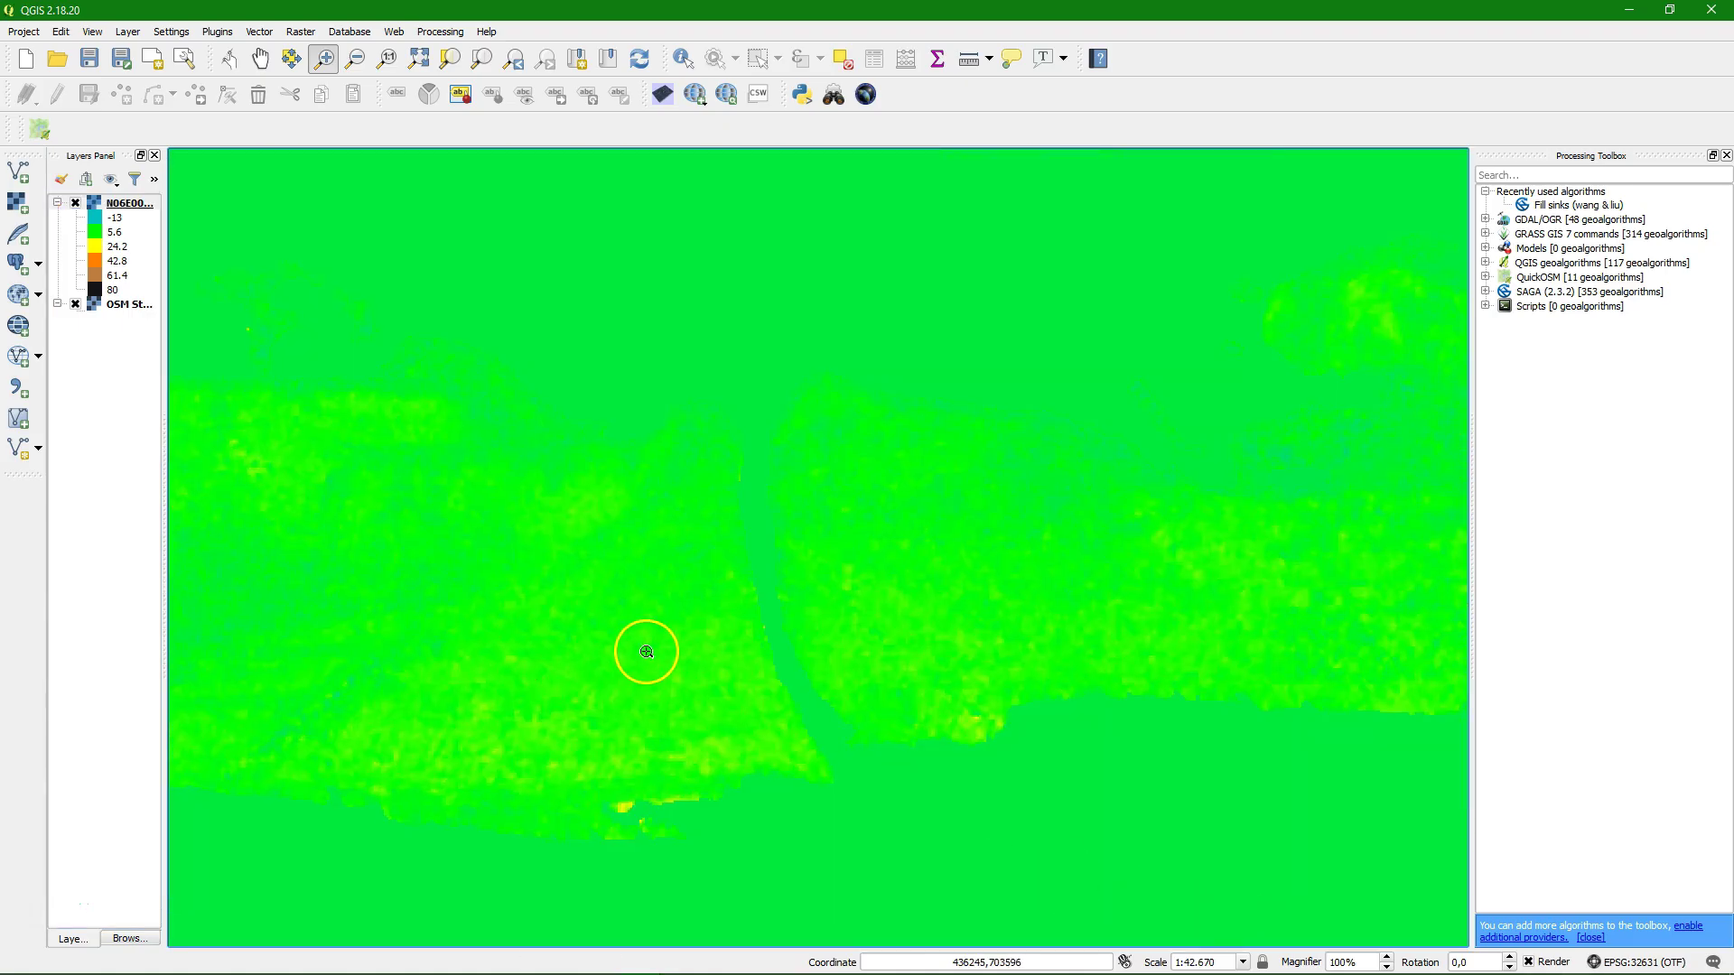
right_click(123, 200)
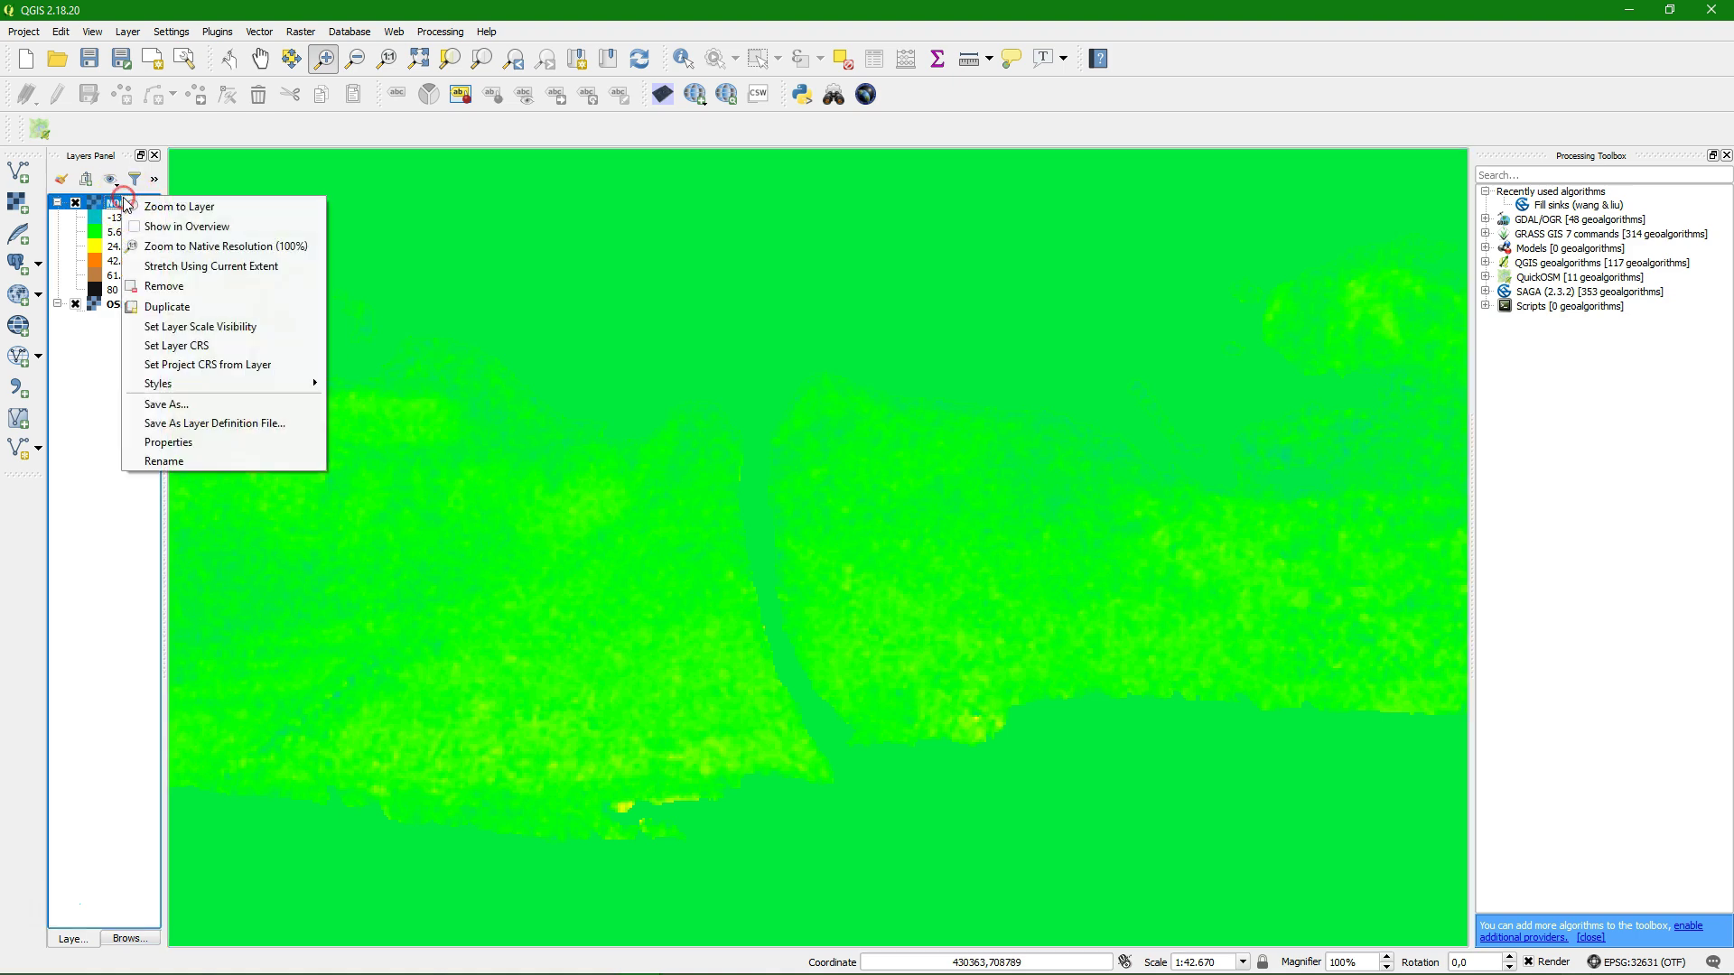
left_click(172, 443)
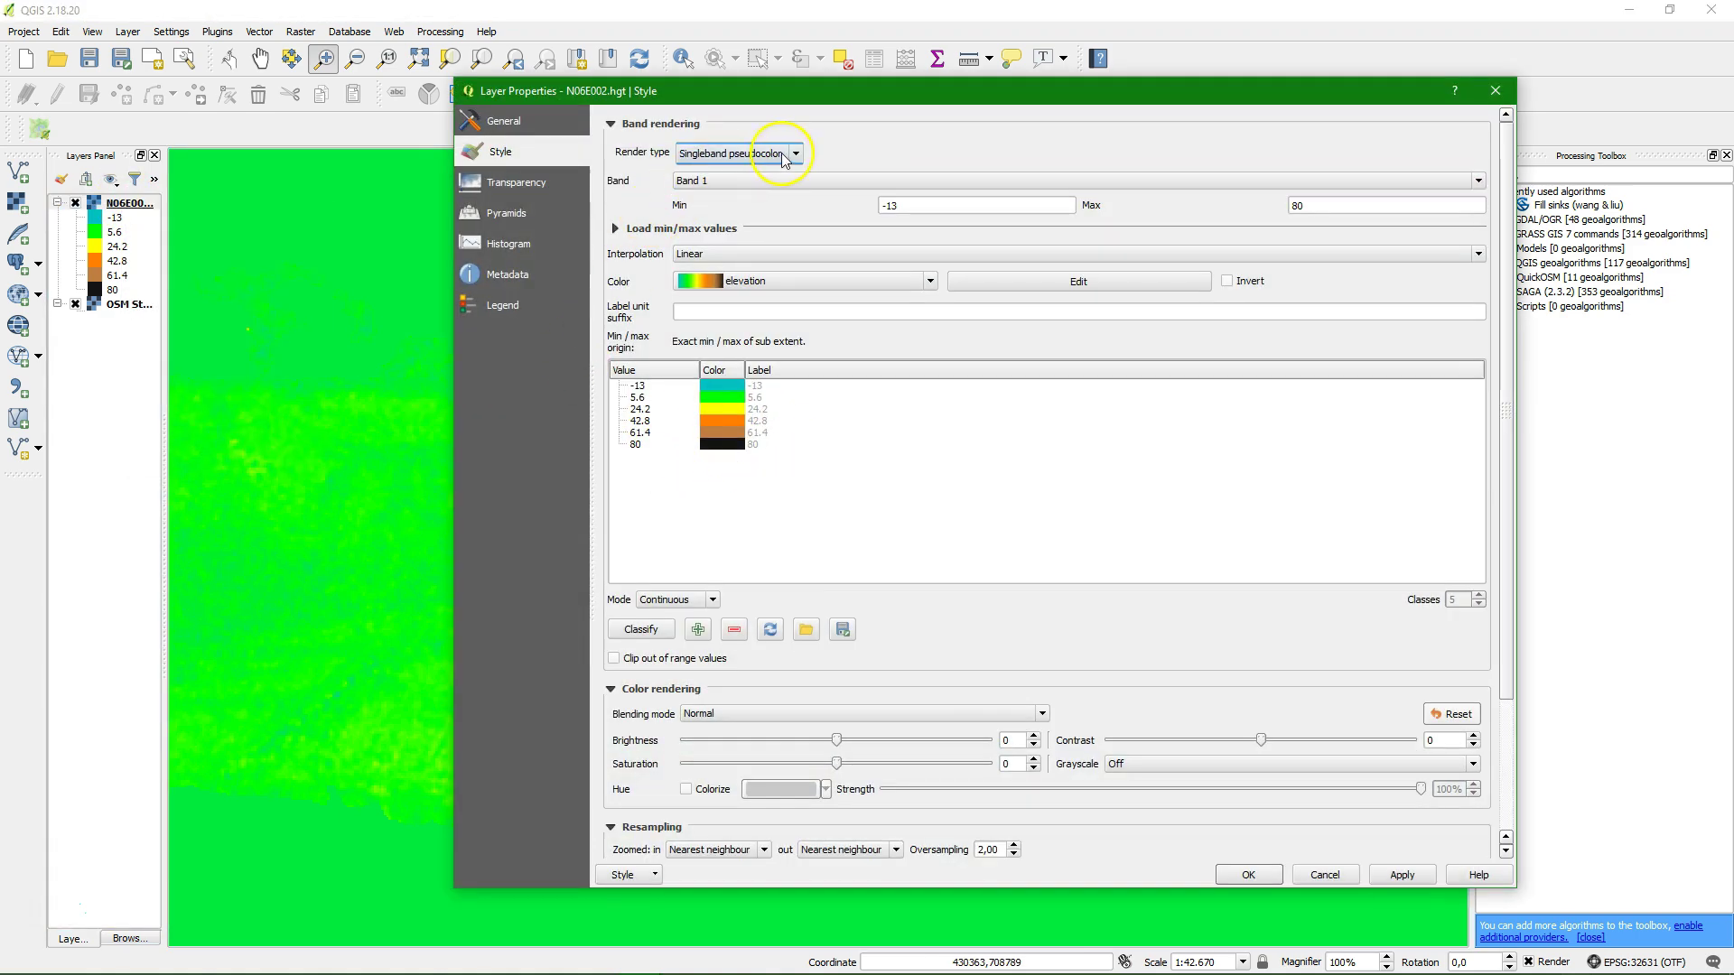
left_click(619, 228)
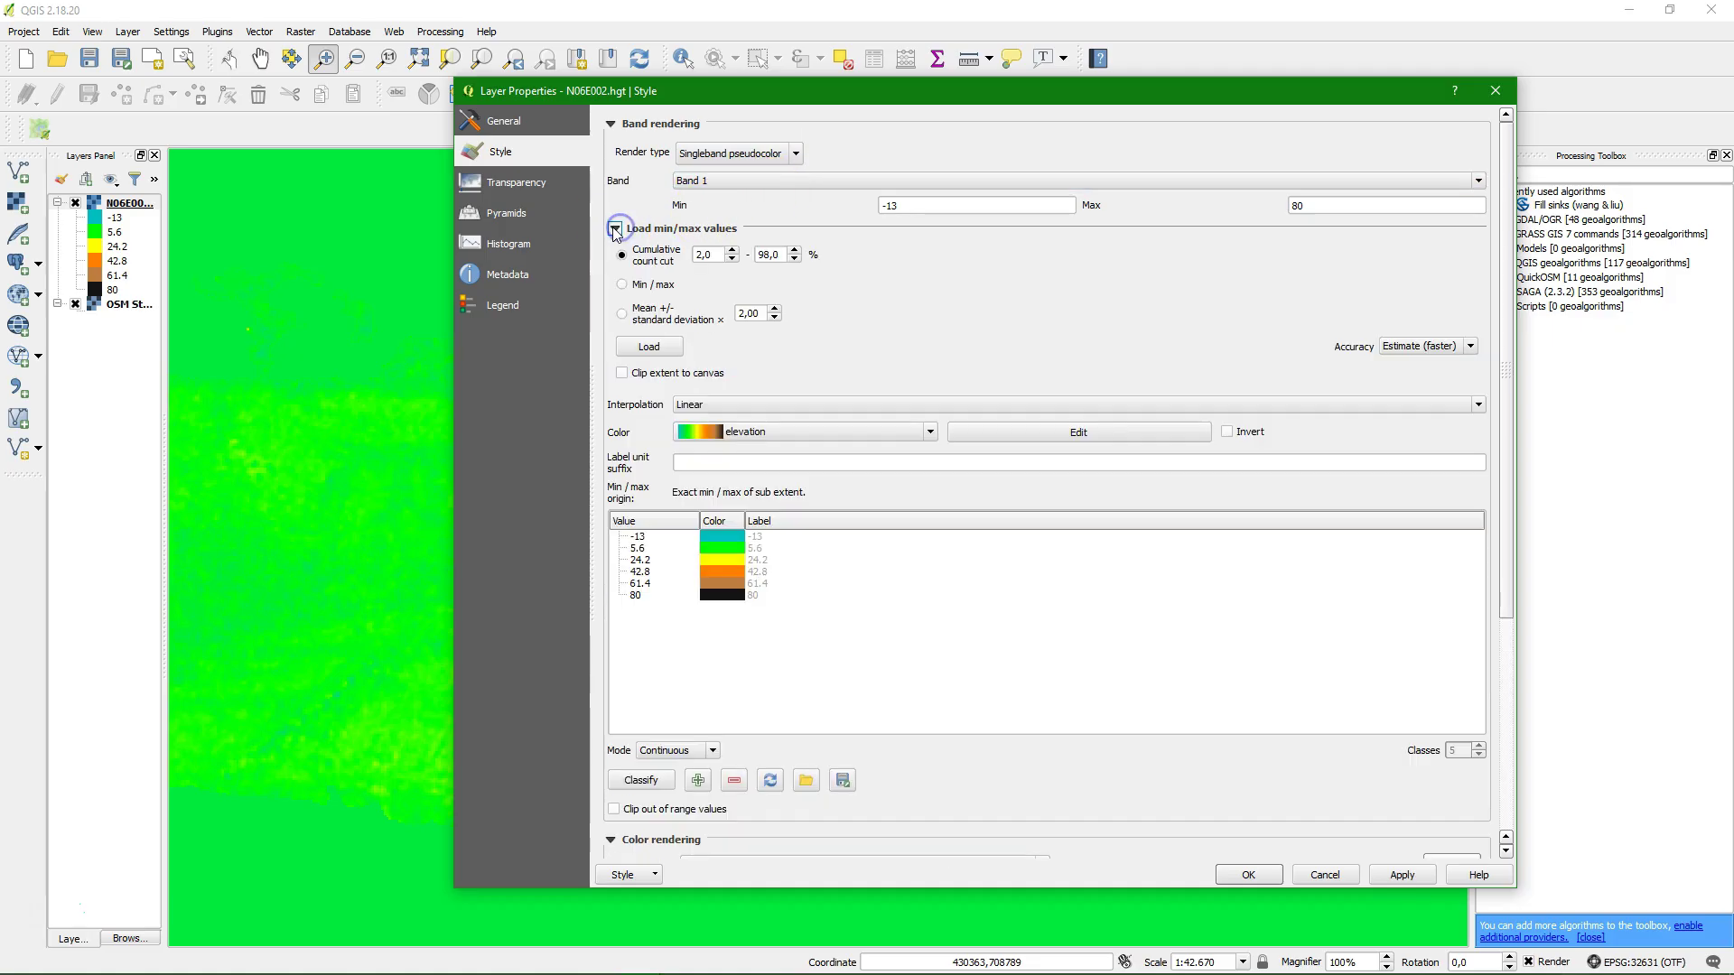
left_click(1470, 346)
left_click(1423, 370)
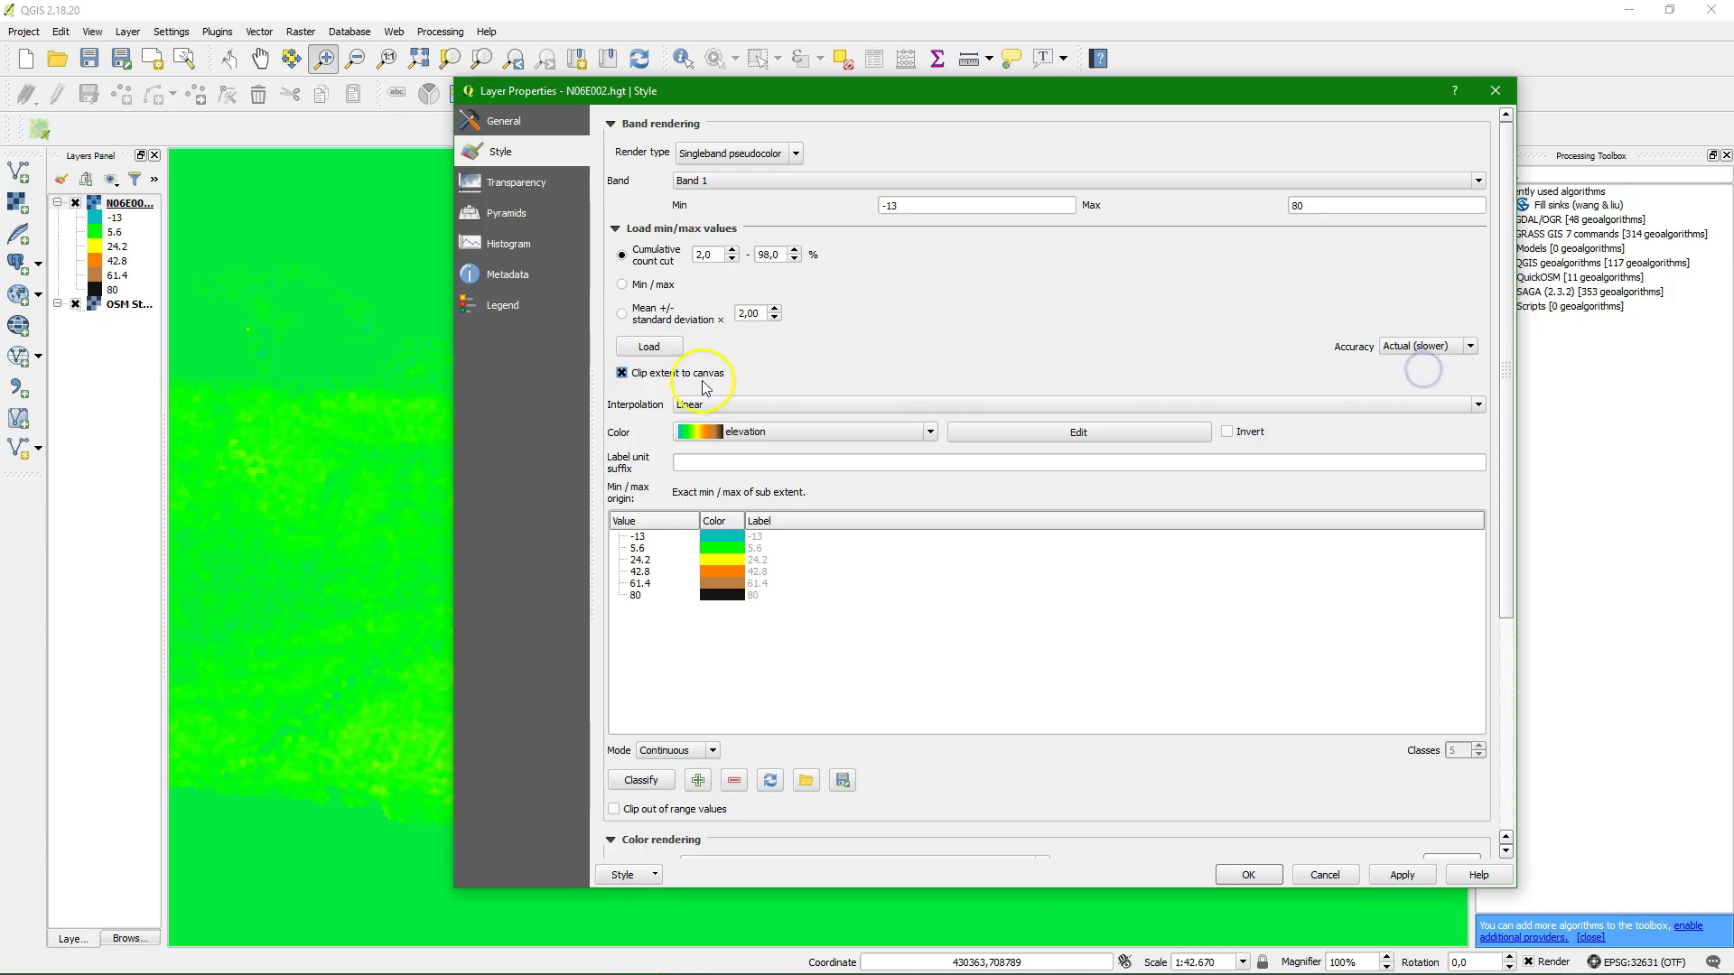
left_click(650, 347)
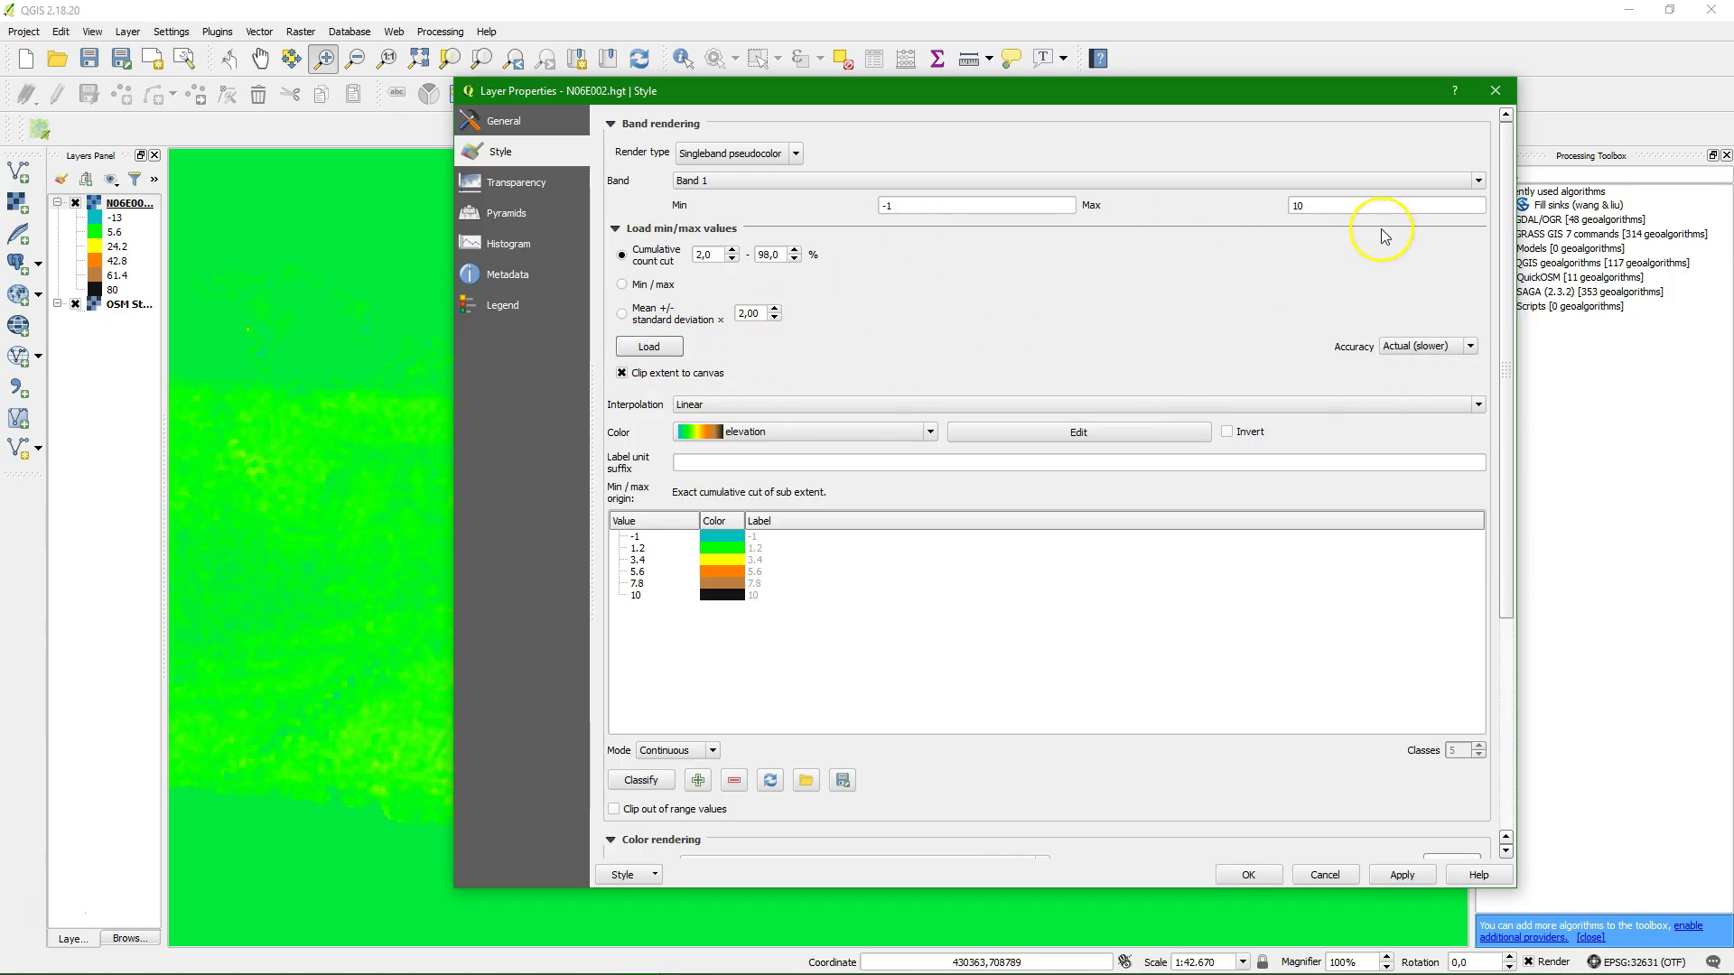
left_click(1248, 875)
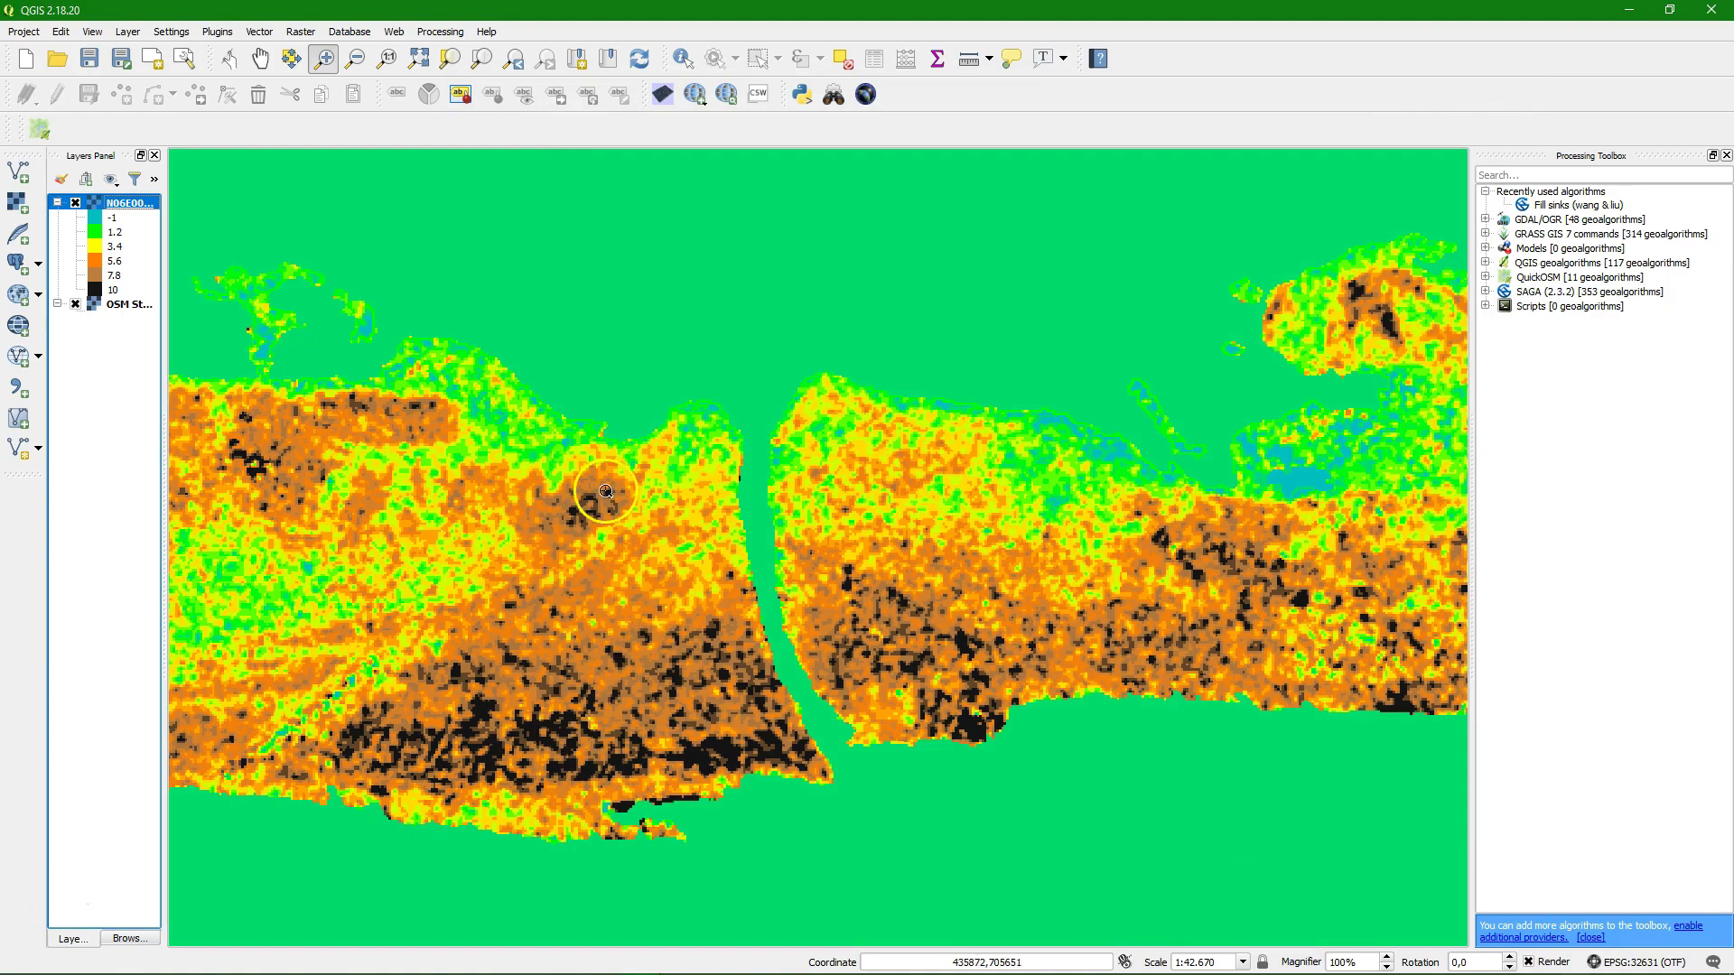
Hide the elevation layer temporarily to examine the city streets on the OSM basemap up close, returning to the previous extent.
left_click(76, 204)
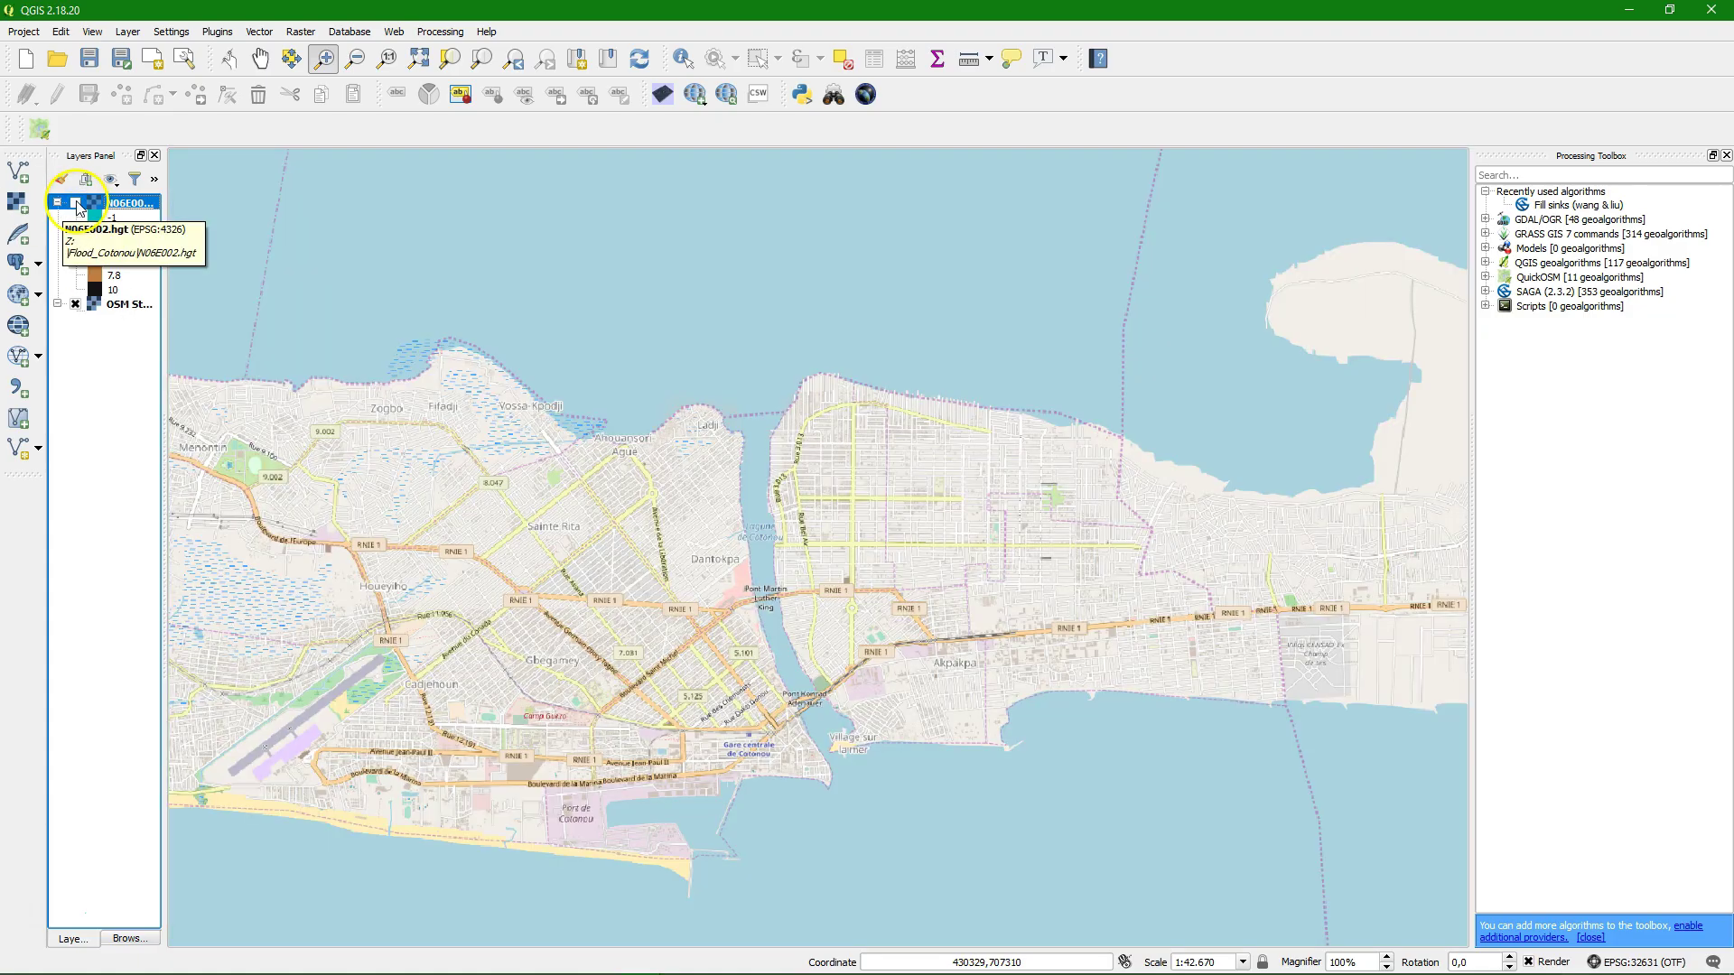
left_click_drag(588, 591, 708, 739)
left_click_drag(790, 433, 1011, 781)
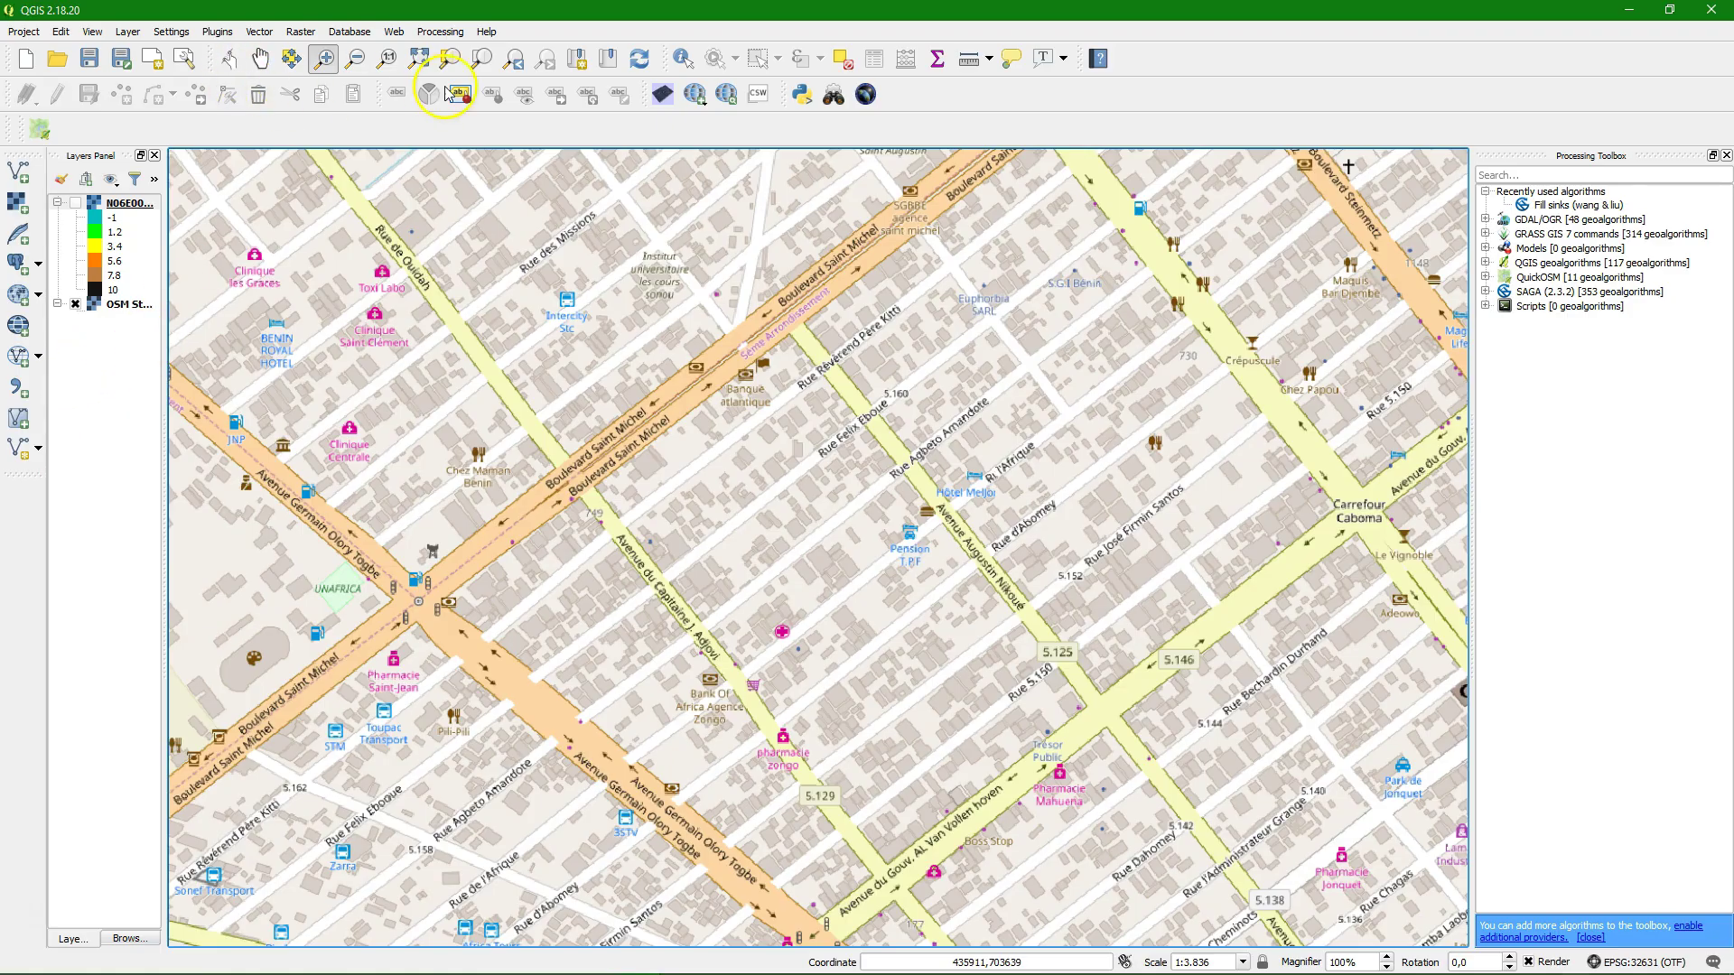
left_click(511, 63)
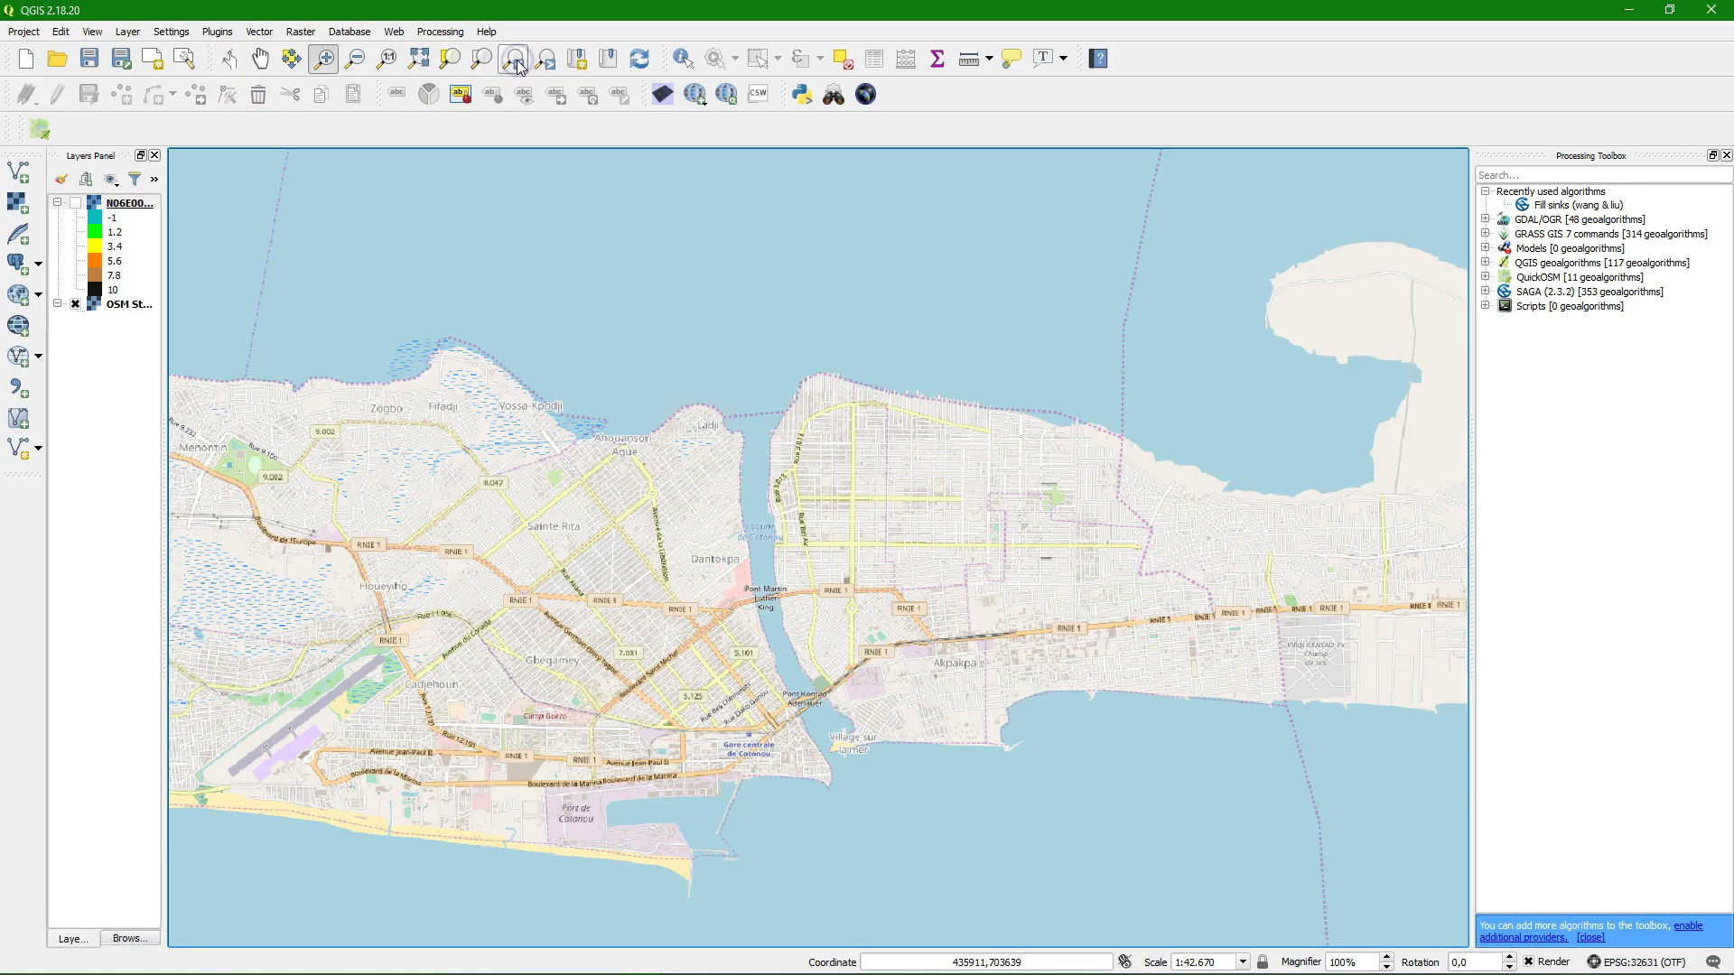
left_click(76, 204)
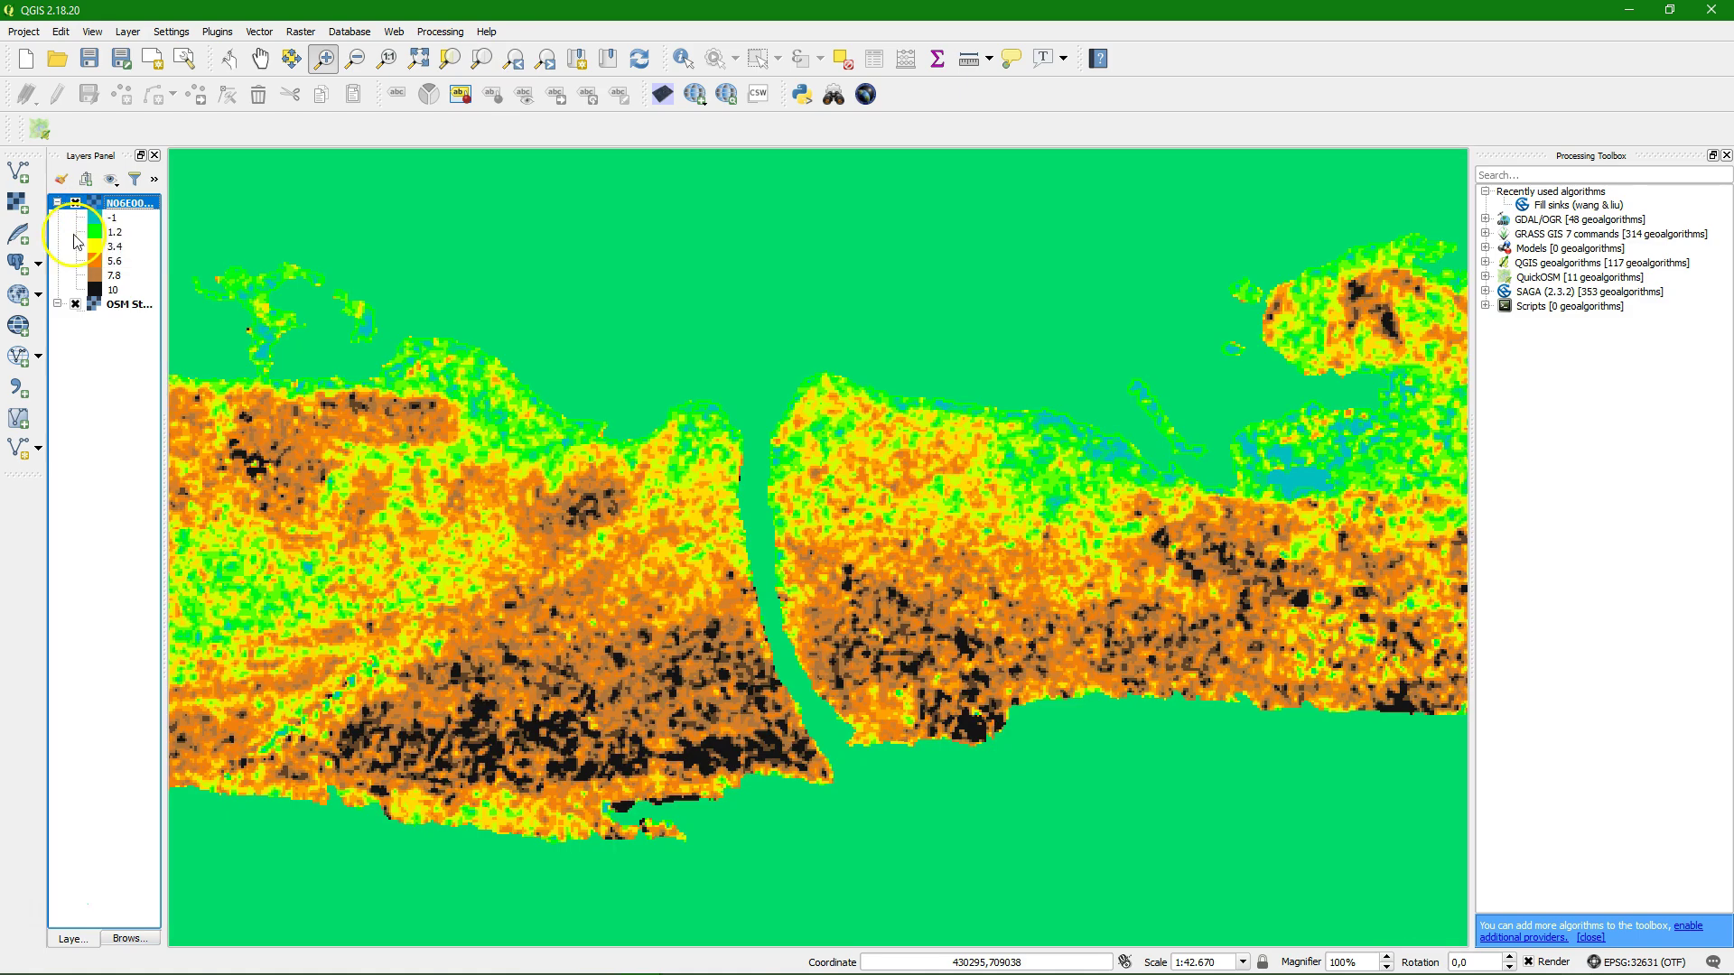
Enter the Raster Calculator expression "N06E002.hgt@1" < 1.
left_click(302, 33)
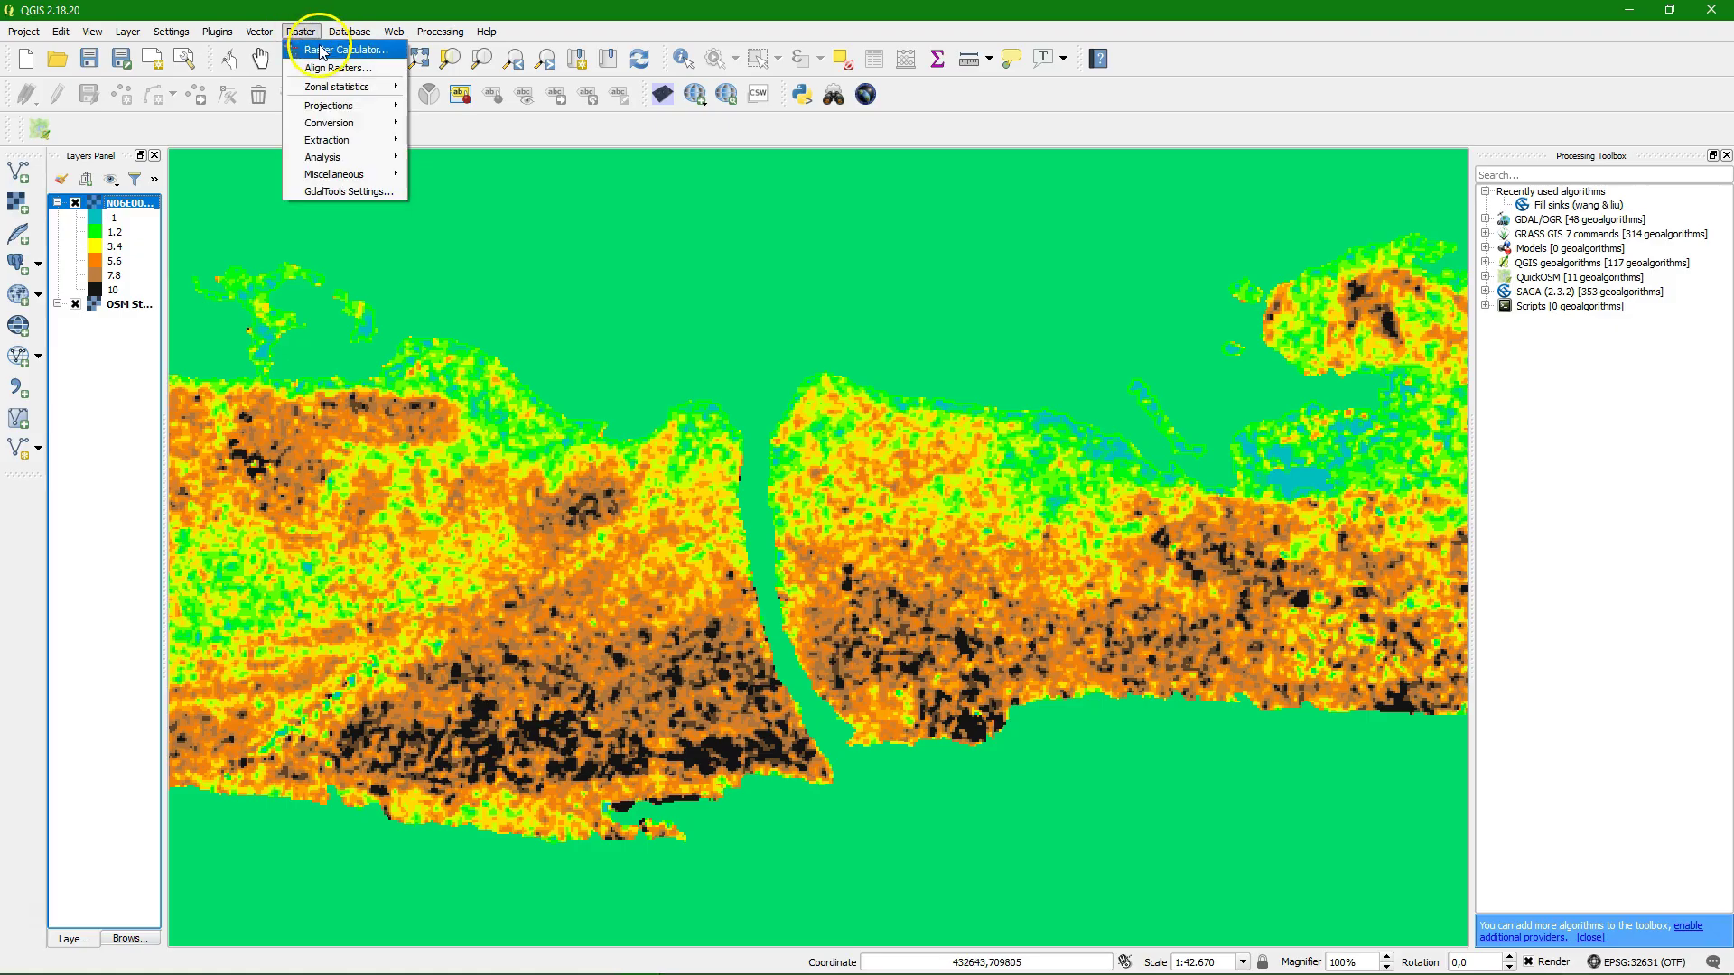
left_click(320, 49)
double_click(557, 253)
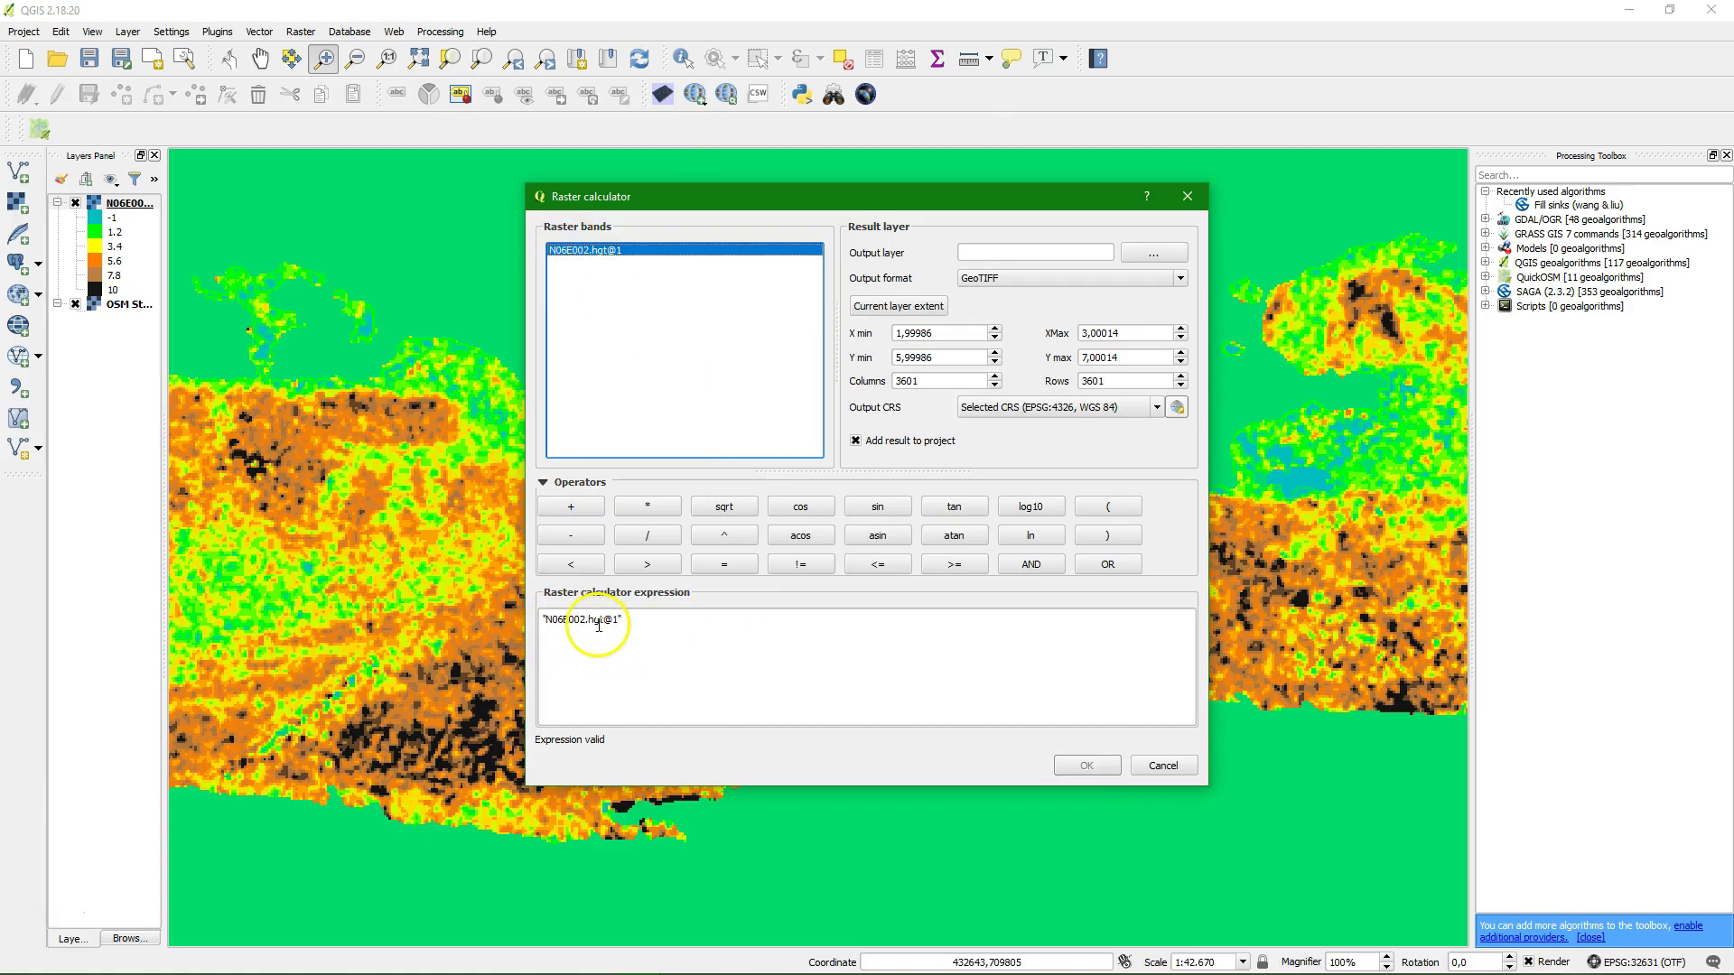
left_click(570, 569)
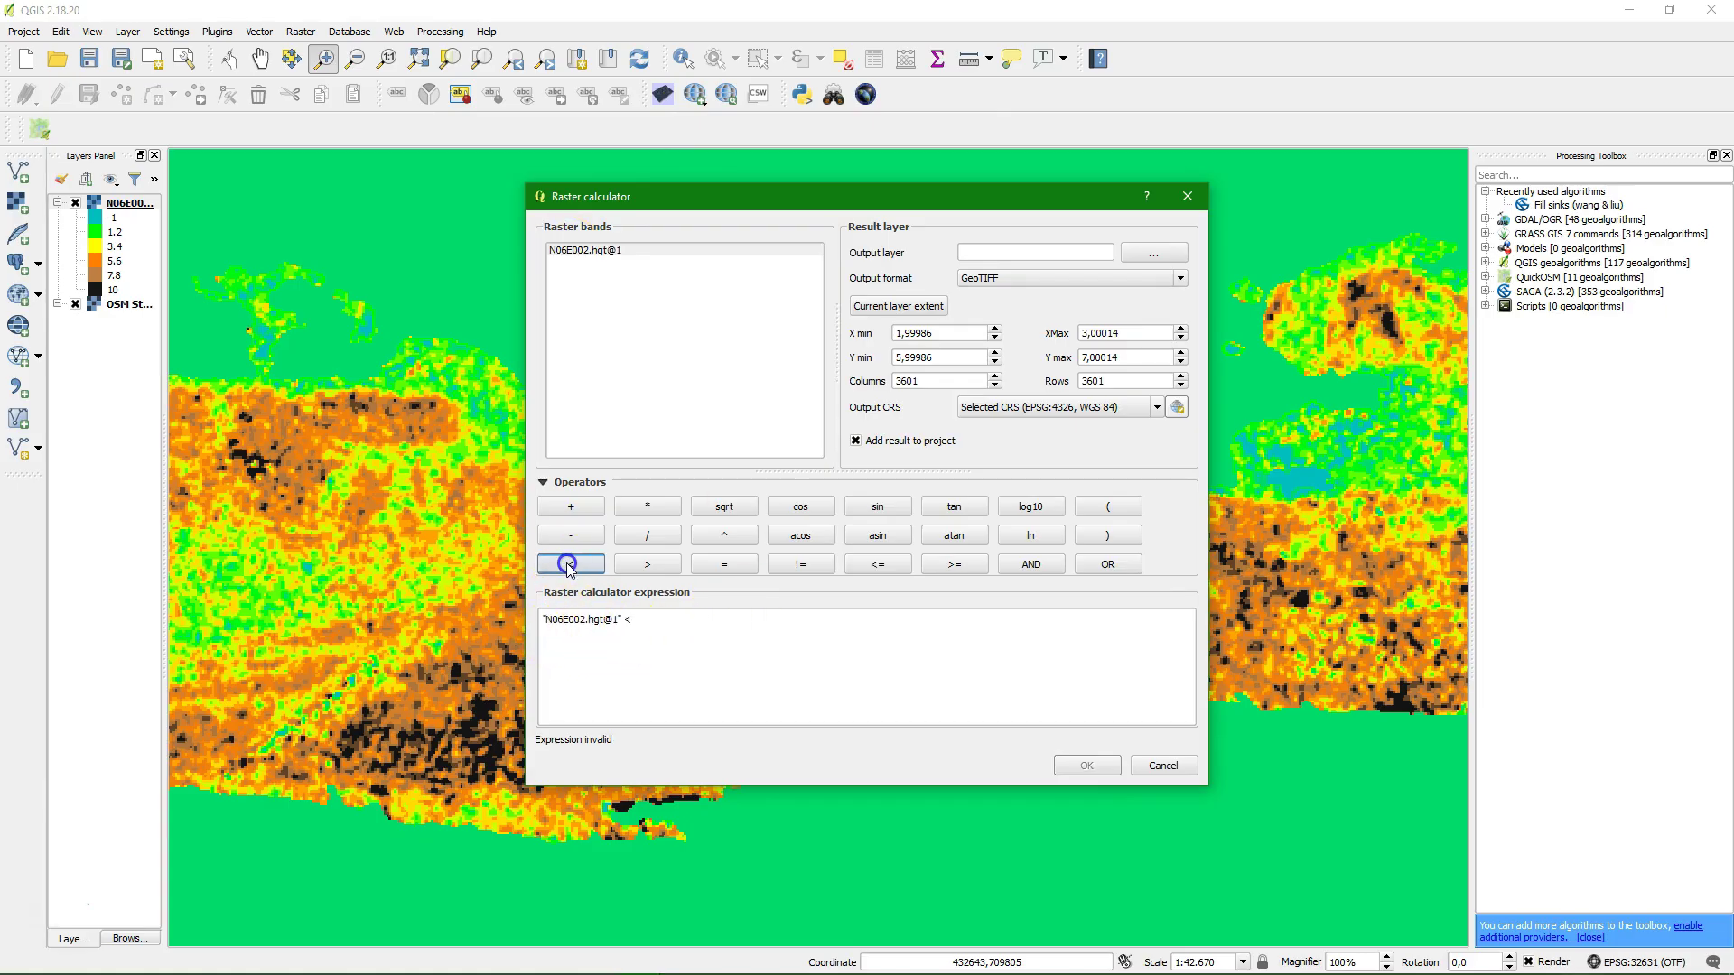
left_click(679, 618)
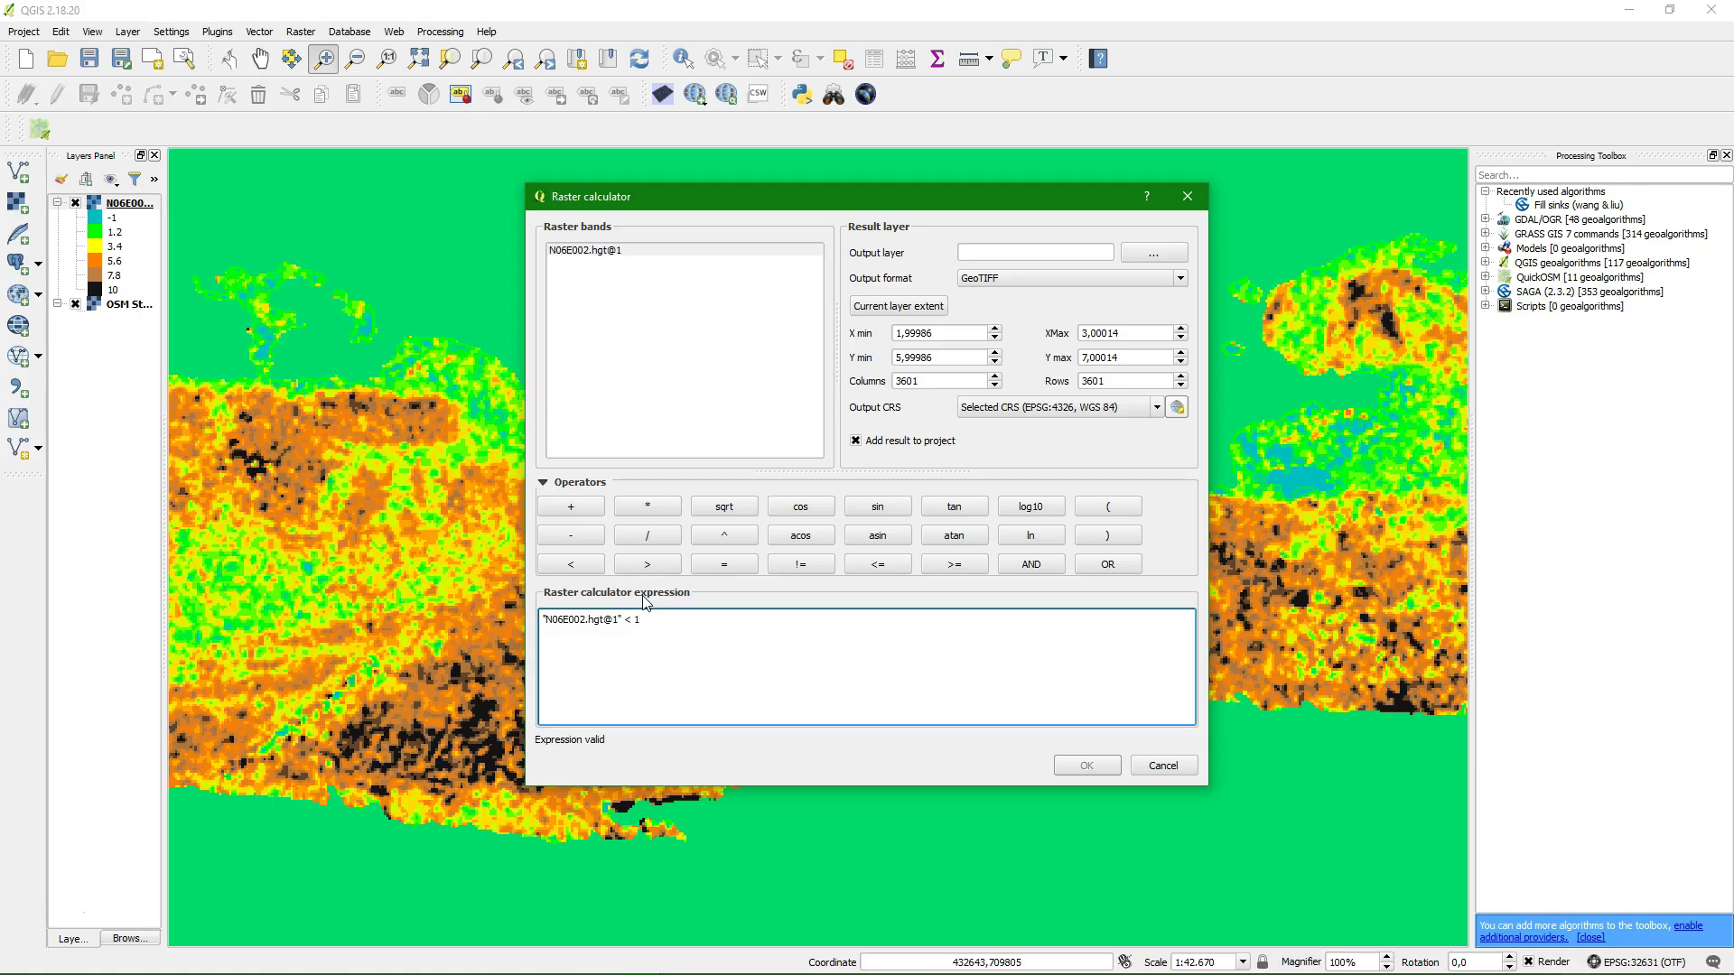
Set the output layer to floodlt1.tif in the Z:/Flood_Cotonou folder and run the raster calculation.
left_click(1155, 252)
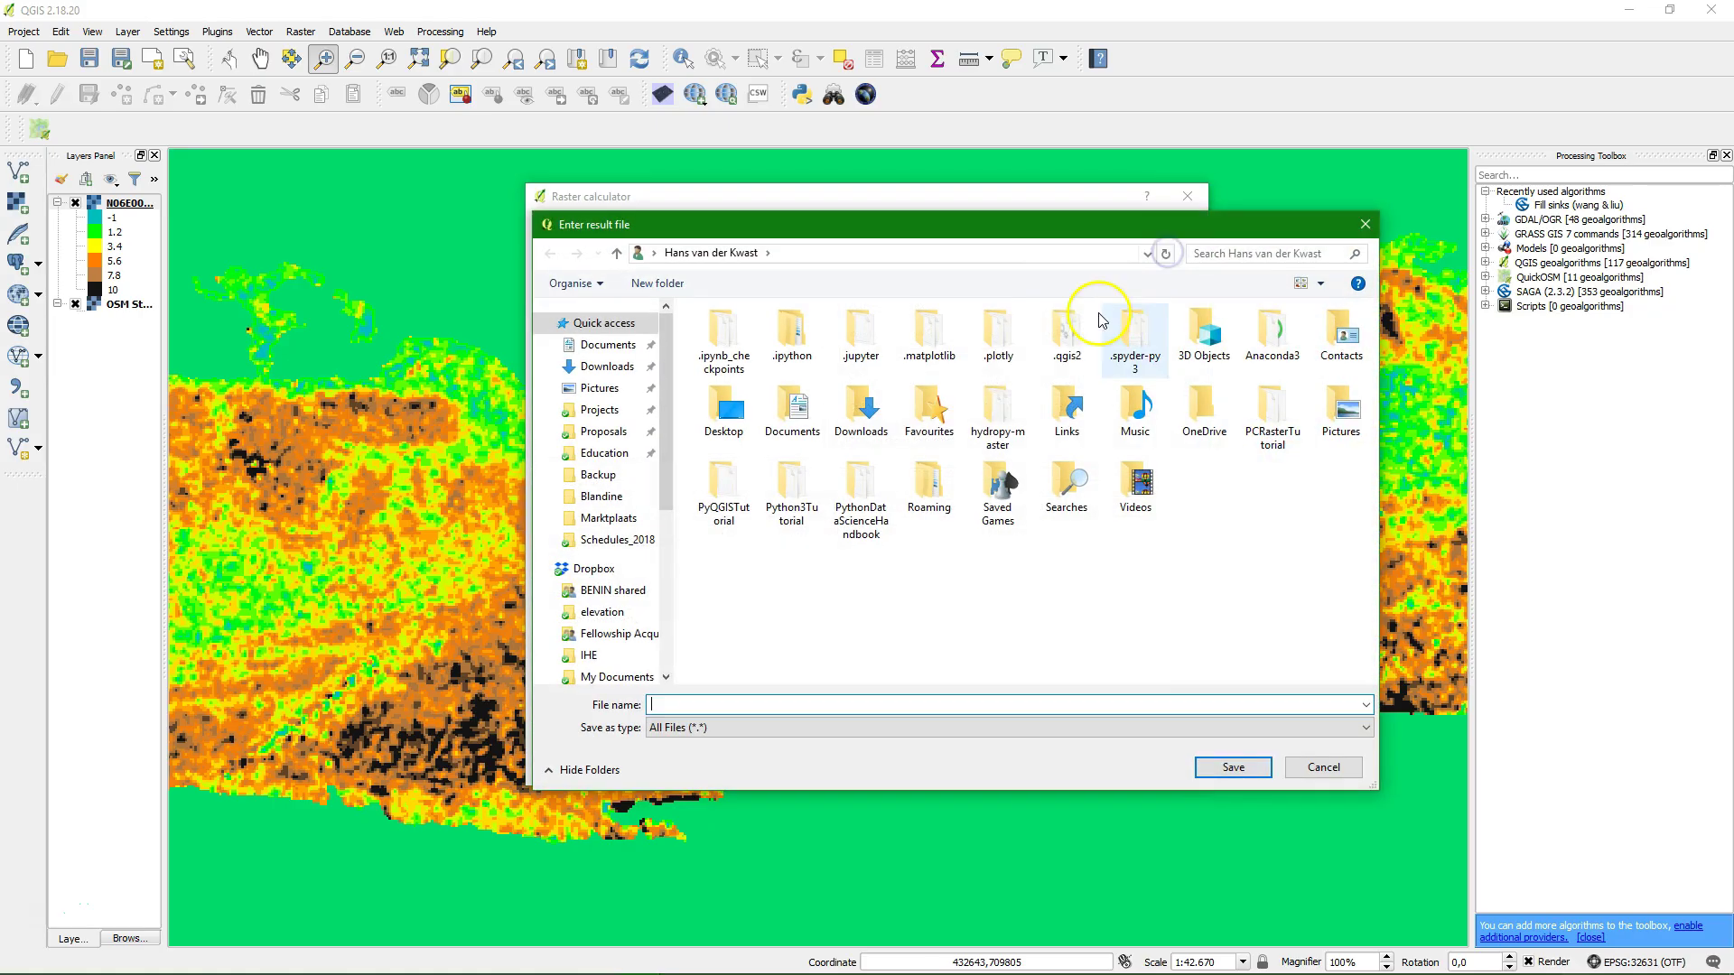
scroll(623, 497, "down", 5)
left_click(601, 620)
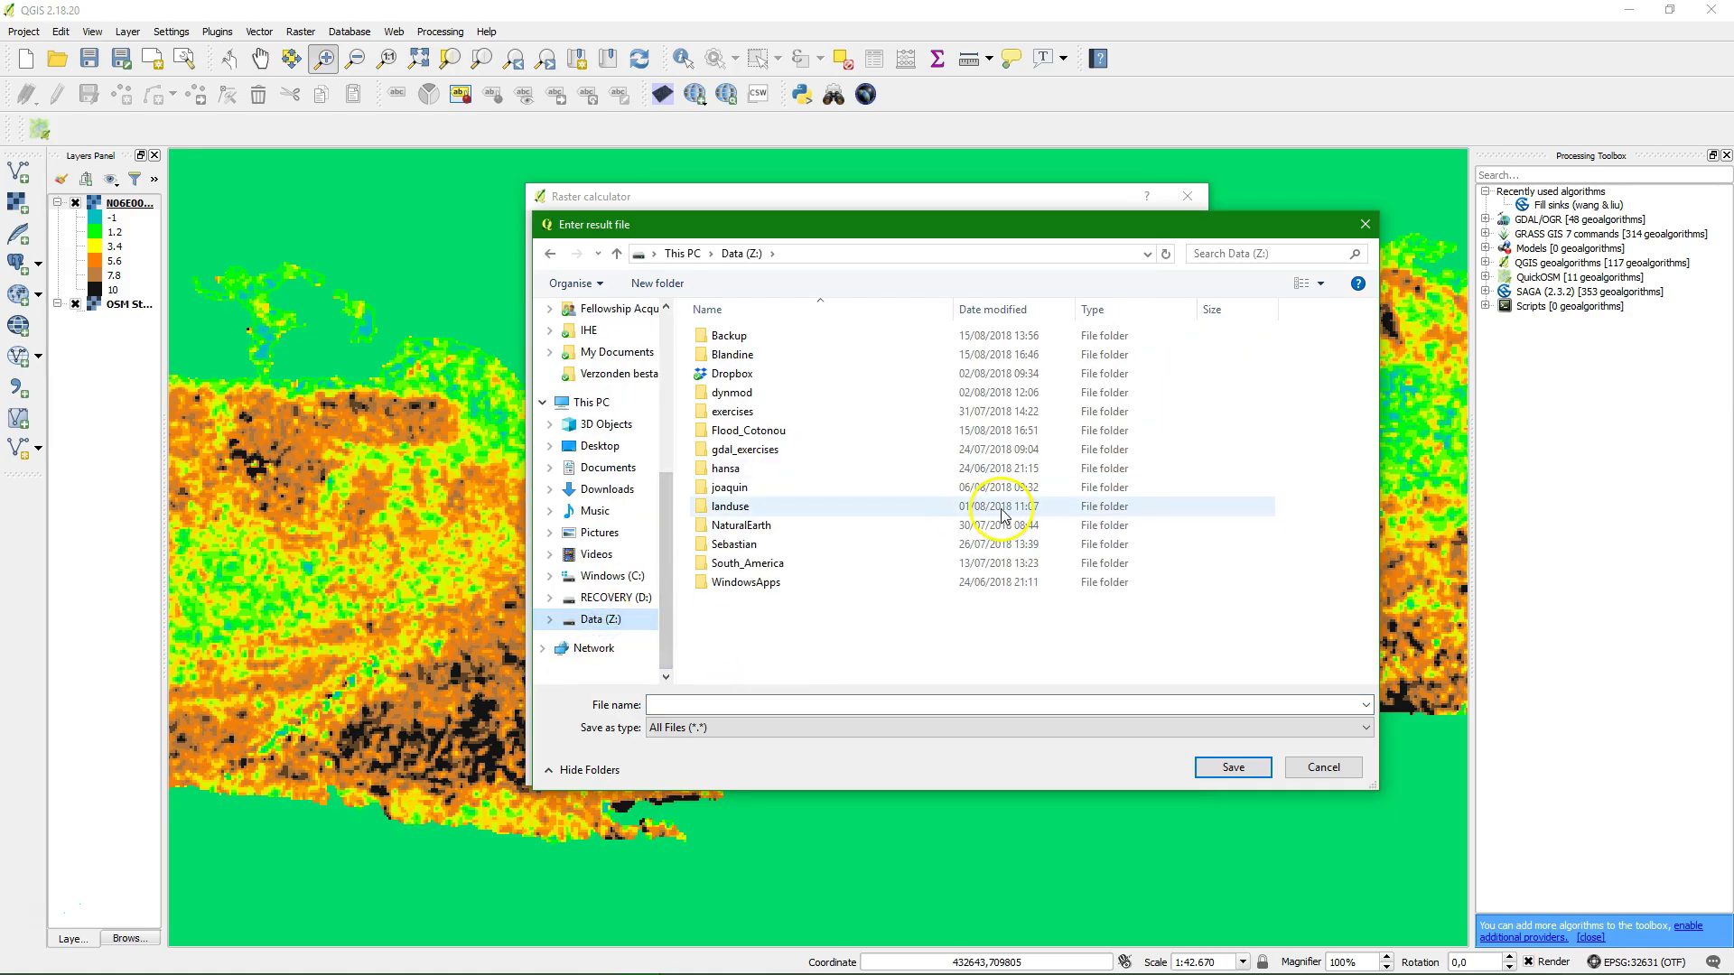
double_click(750, 430)
left_click(718, 706)
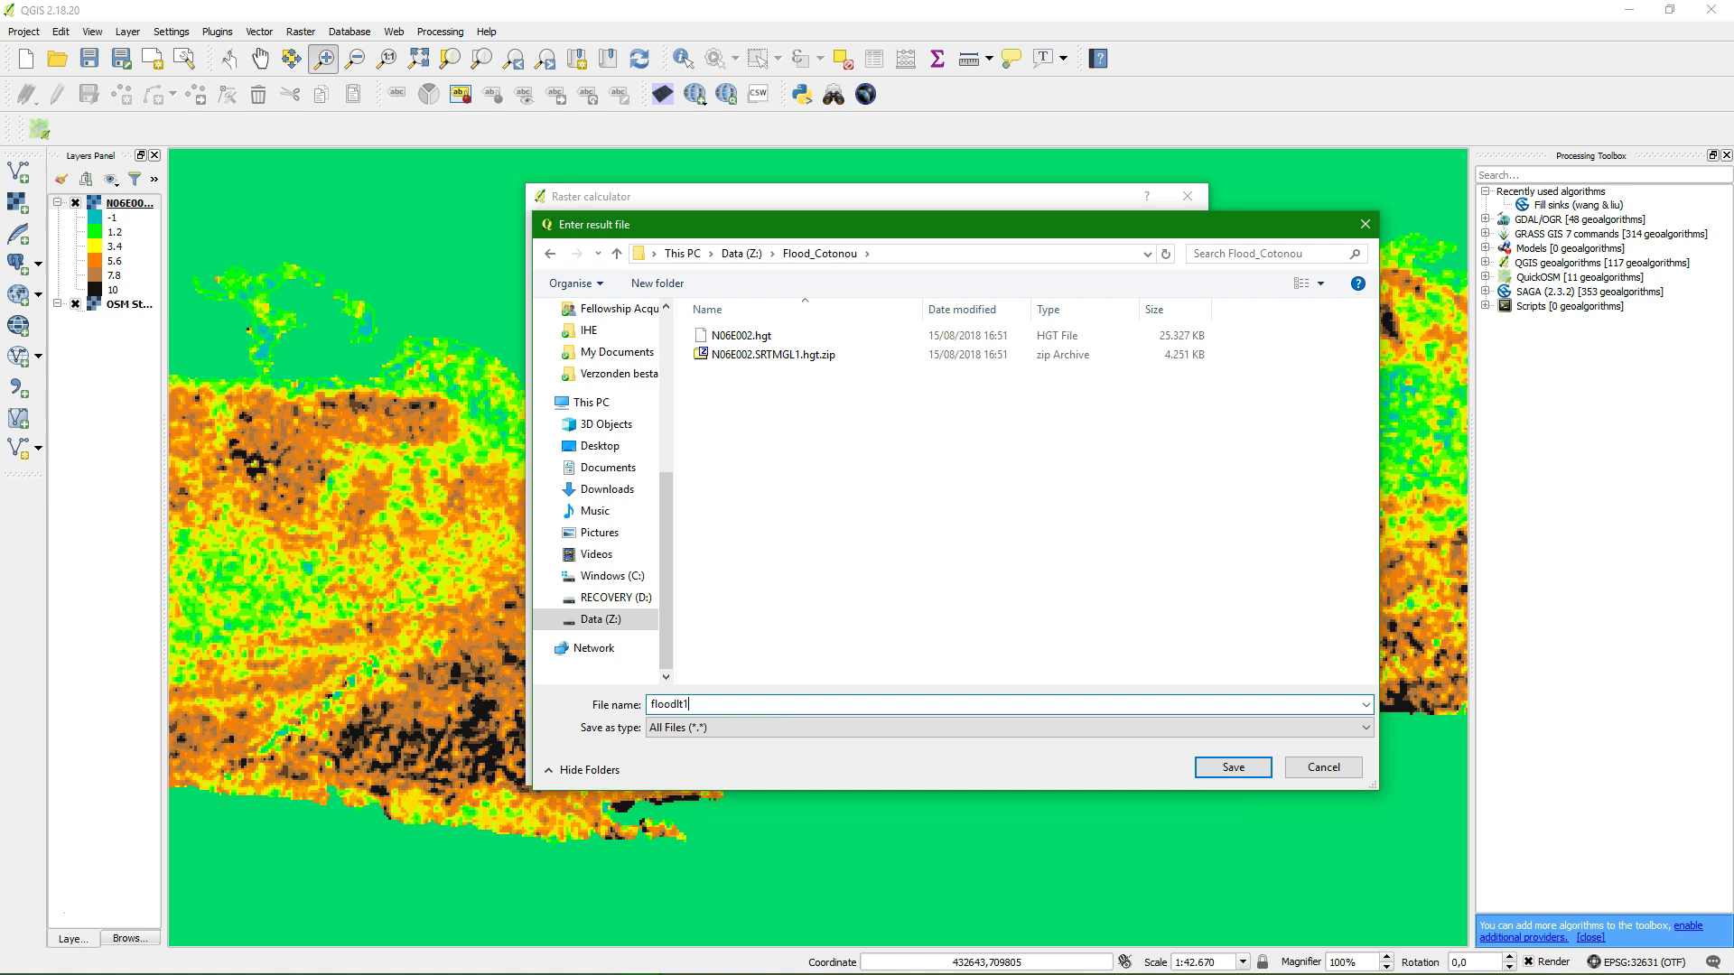
left_click(1231, 767)
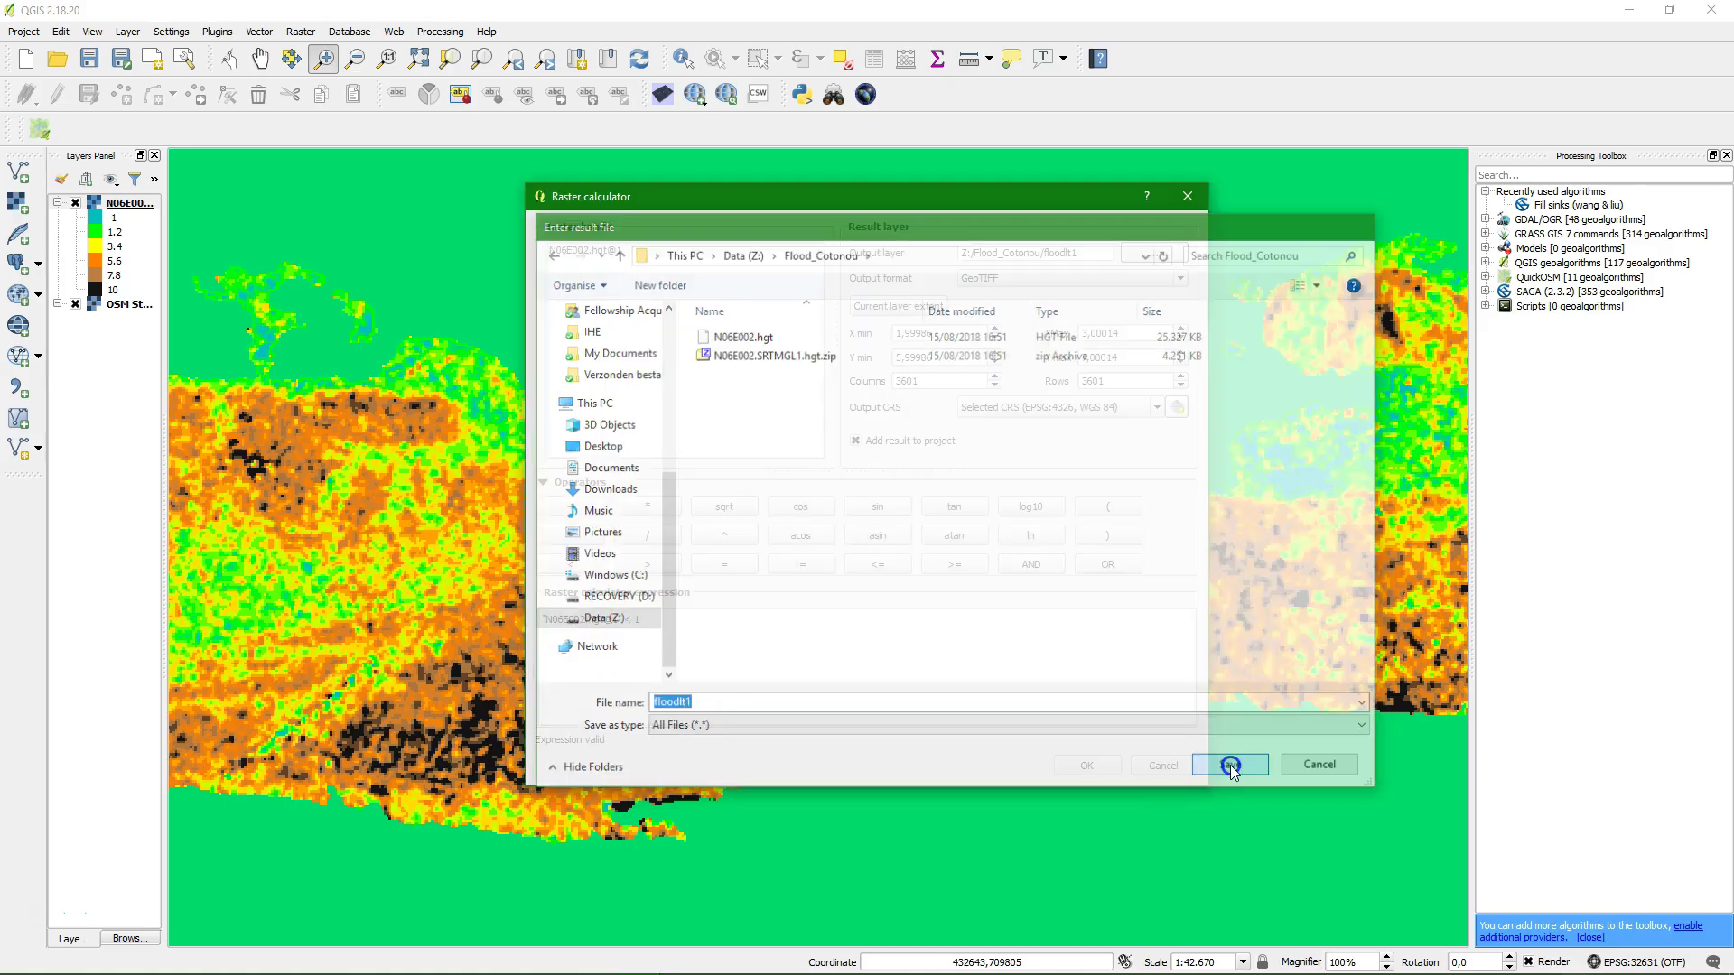
left_click(1089, 253)
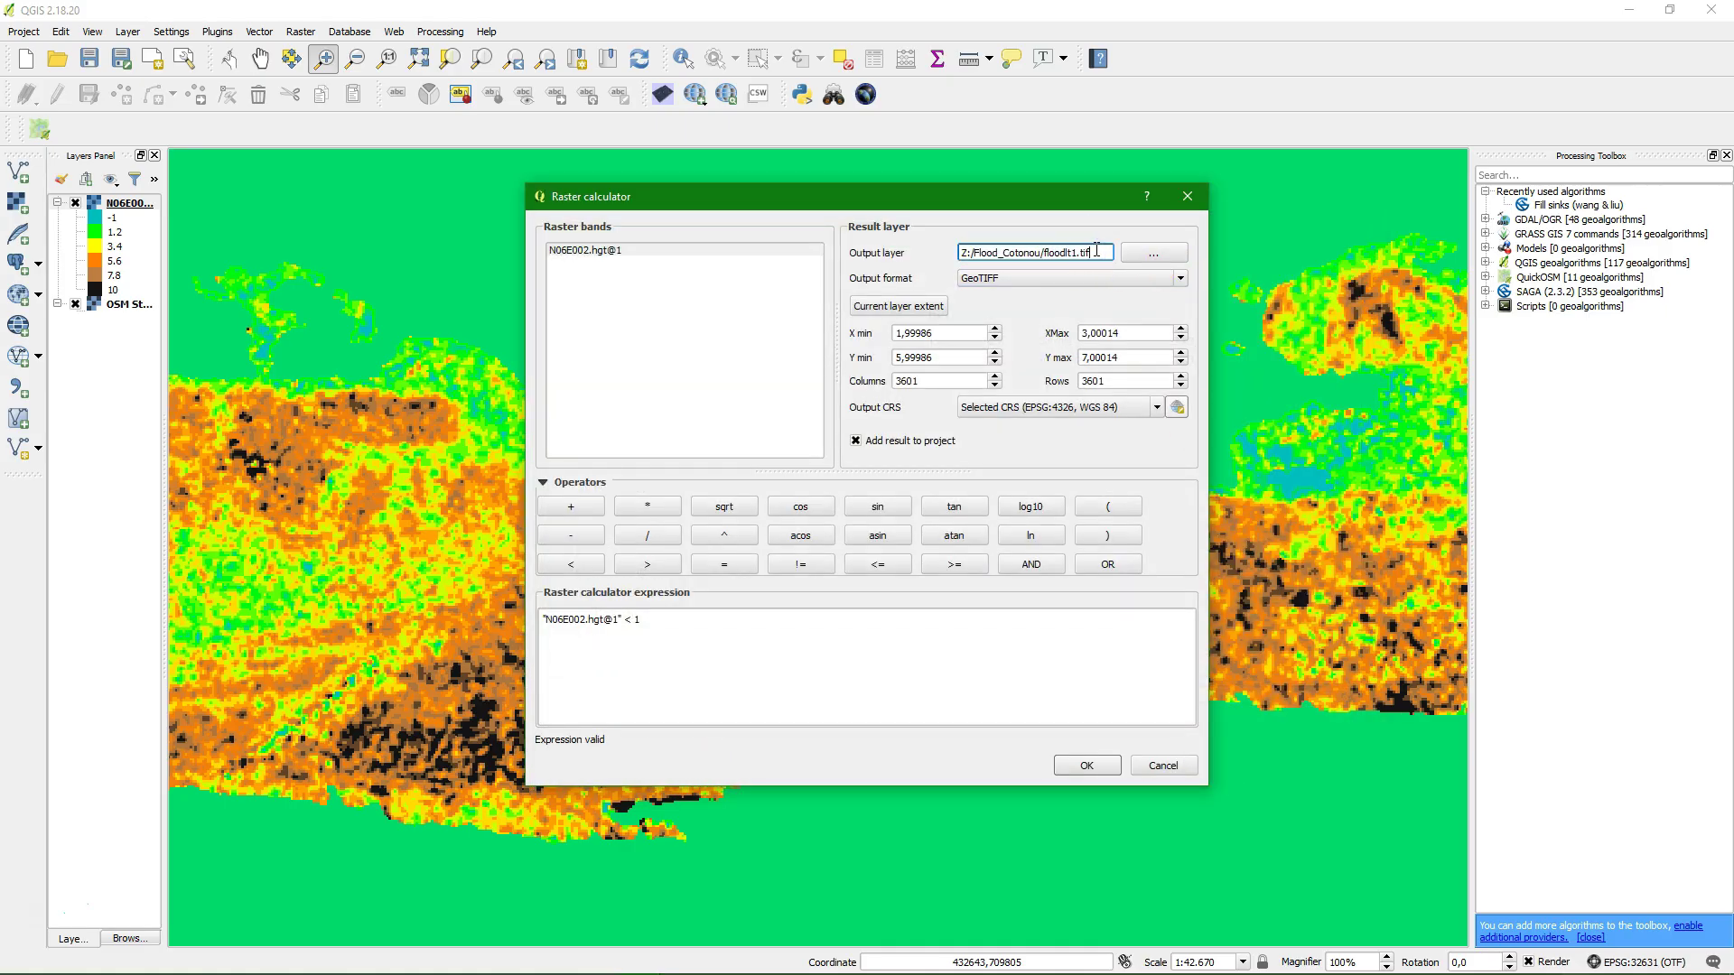
left_click(1087, 765)
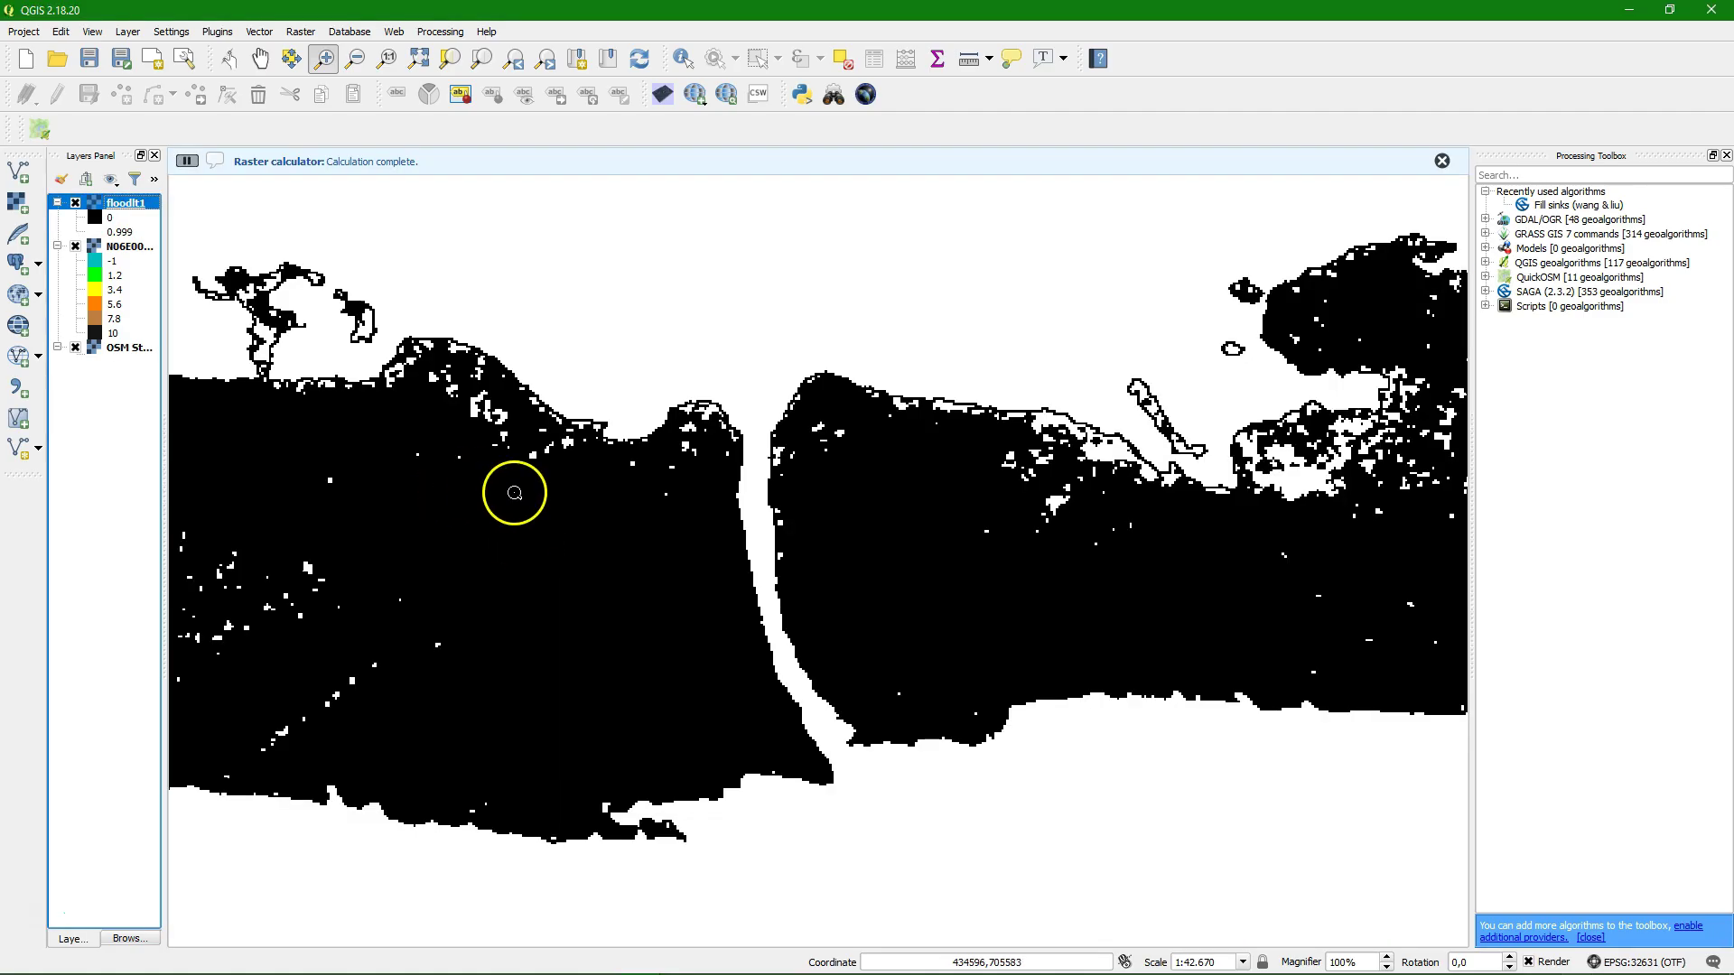
Switch the floodlt1 layer to singleband pseudocolor rendering and add two color entries with values 0 and 1.
left_click(126, 202)
right_click(126, 201)
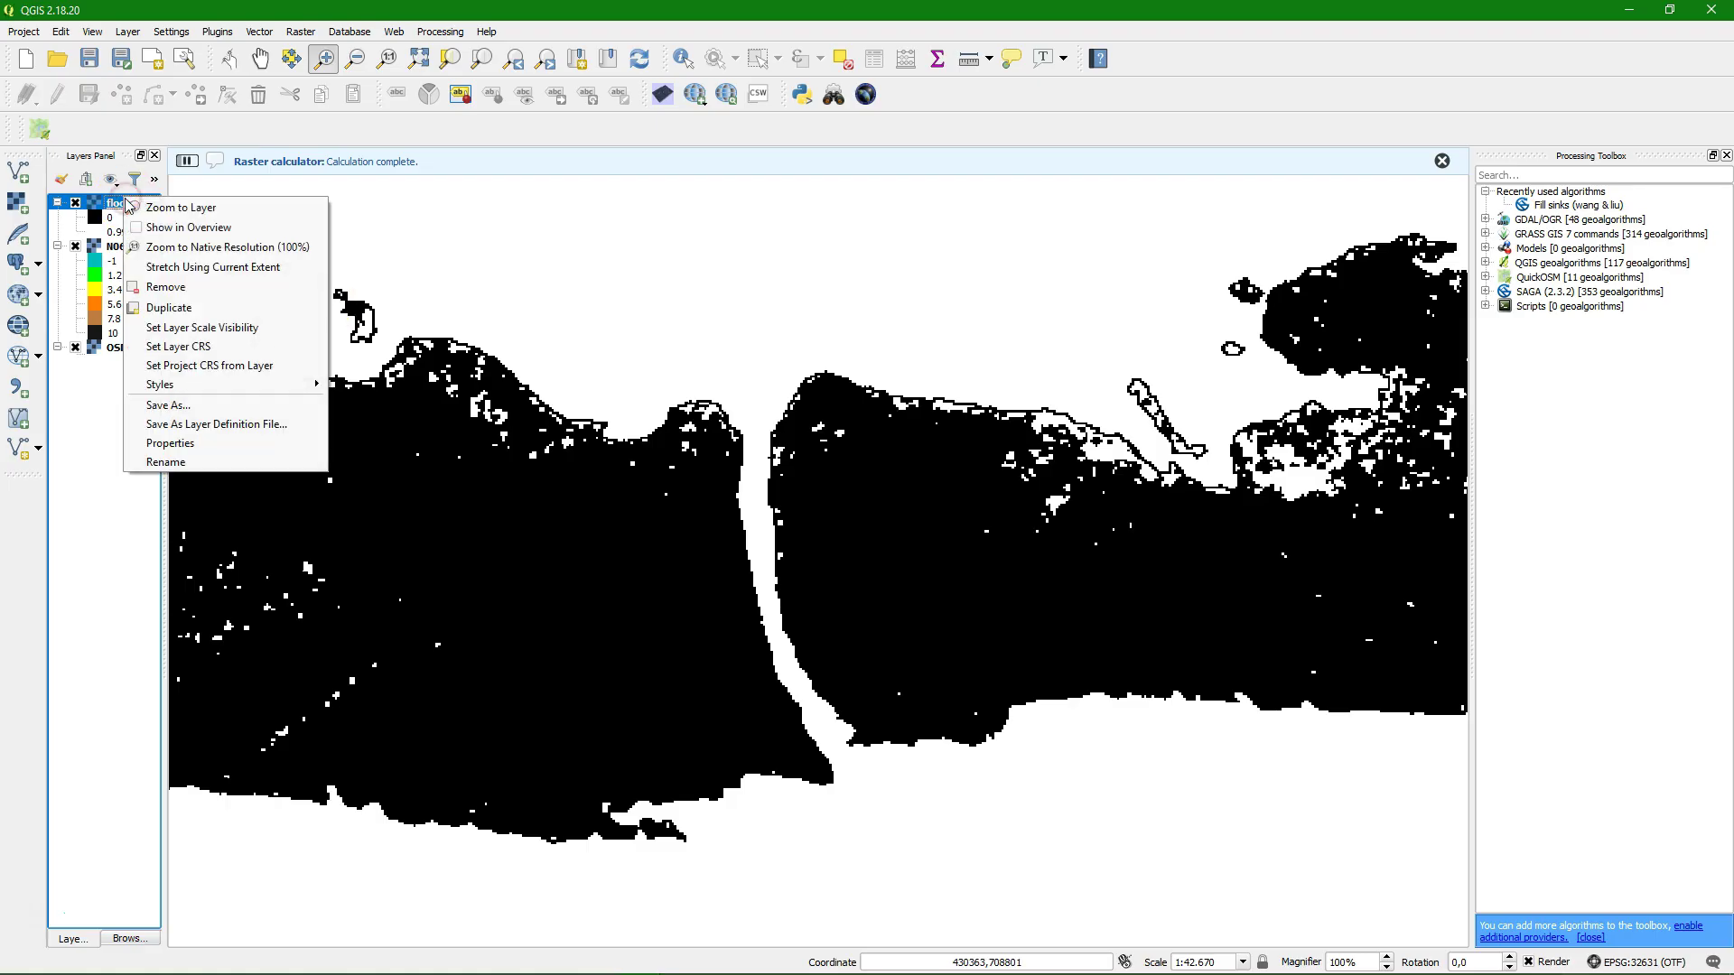
left_click(207, 449)
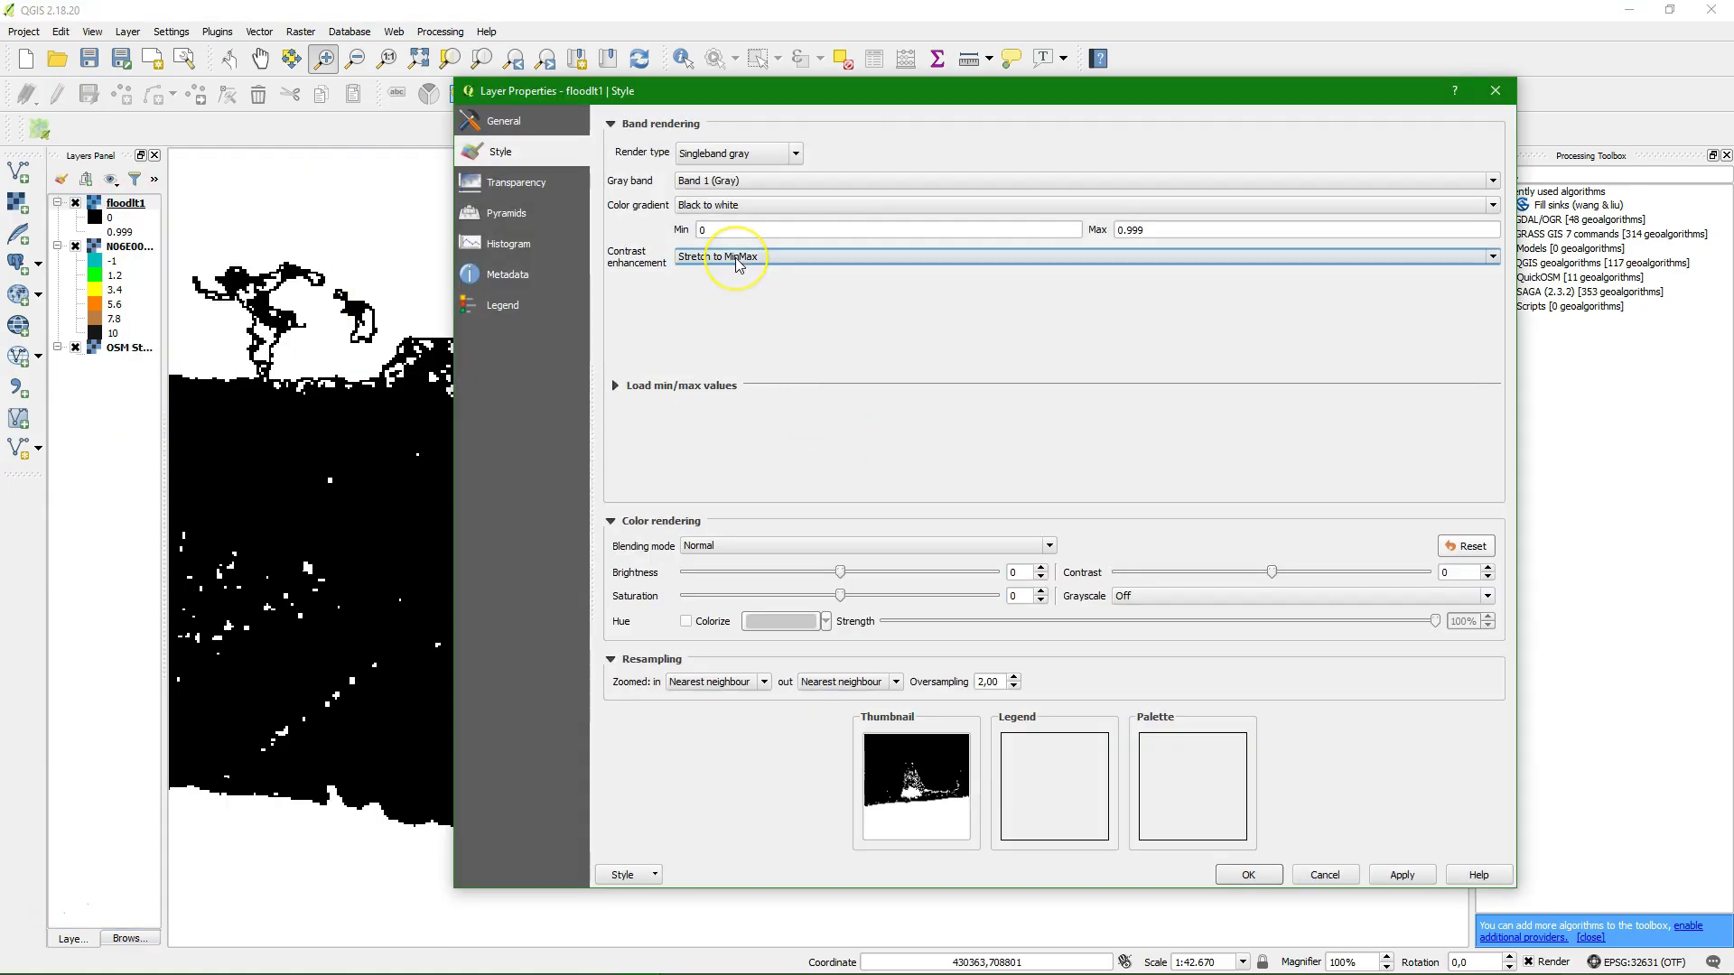
left_click(795, 153)
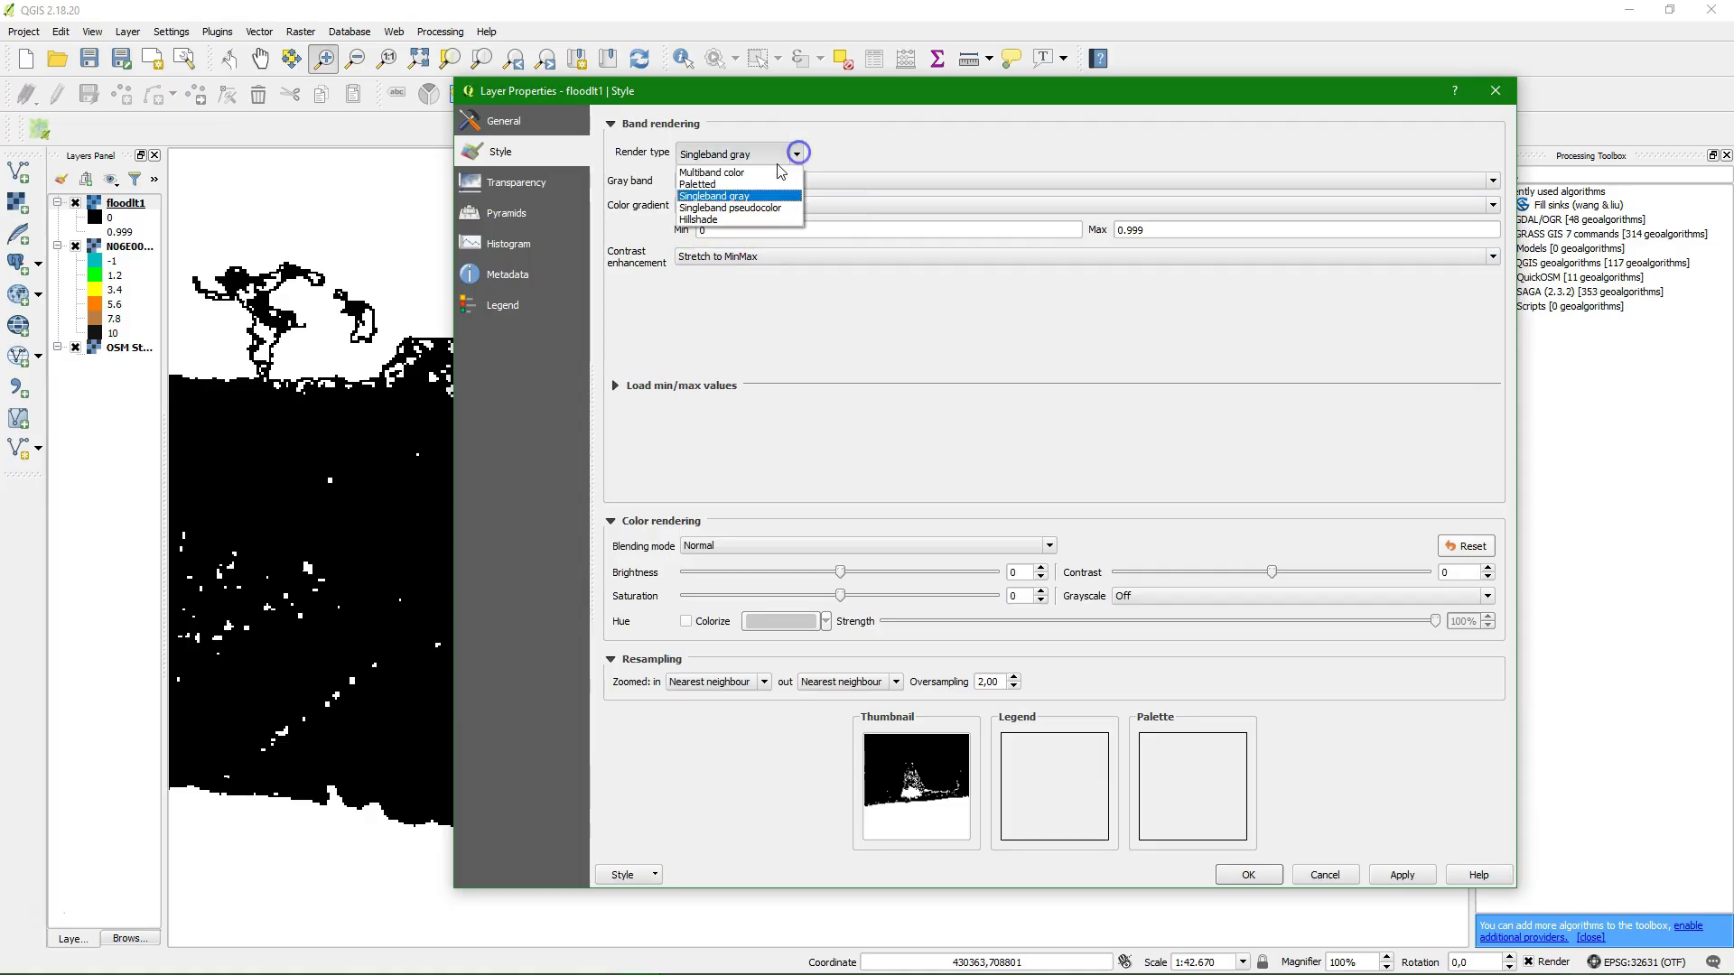
left_click(746, 209)
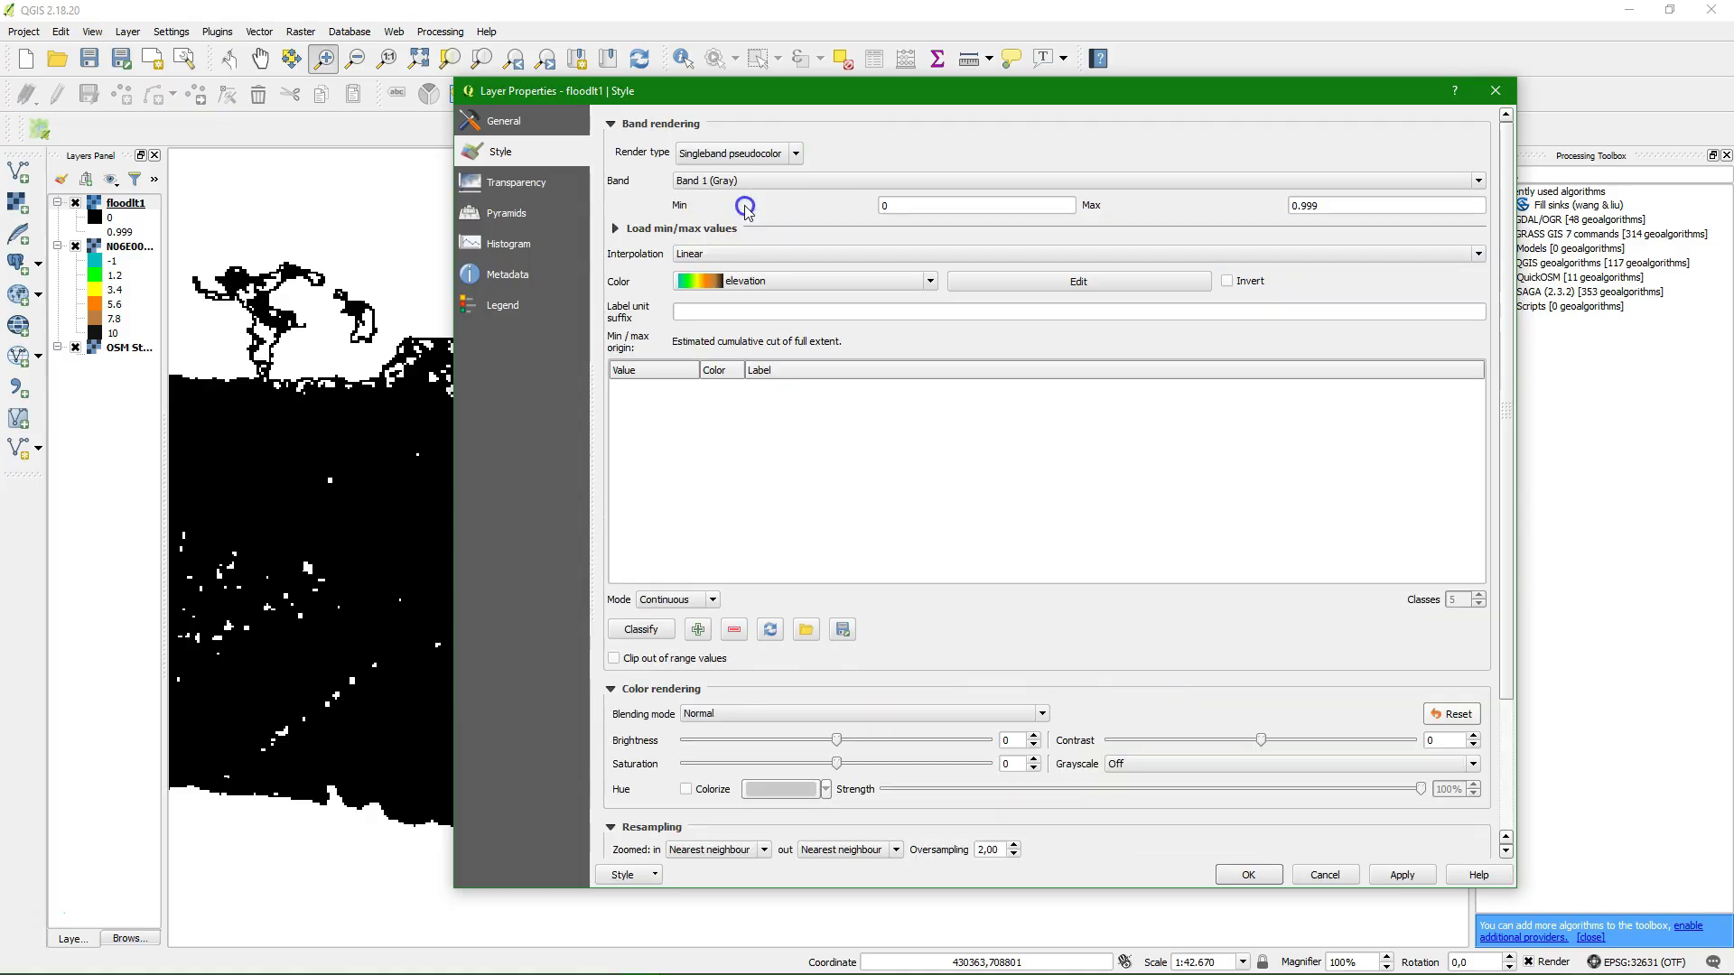
left_click(700, 632)
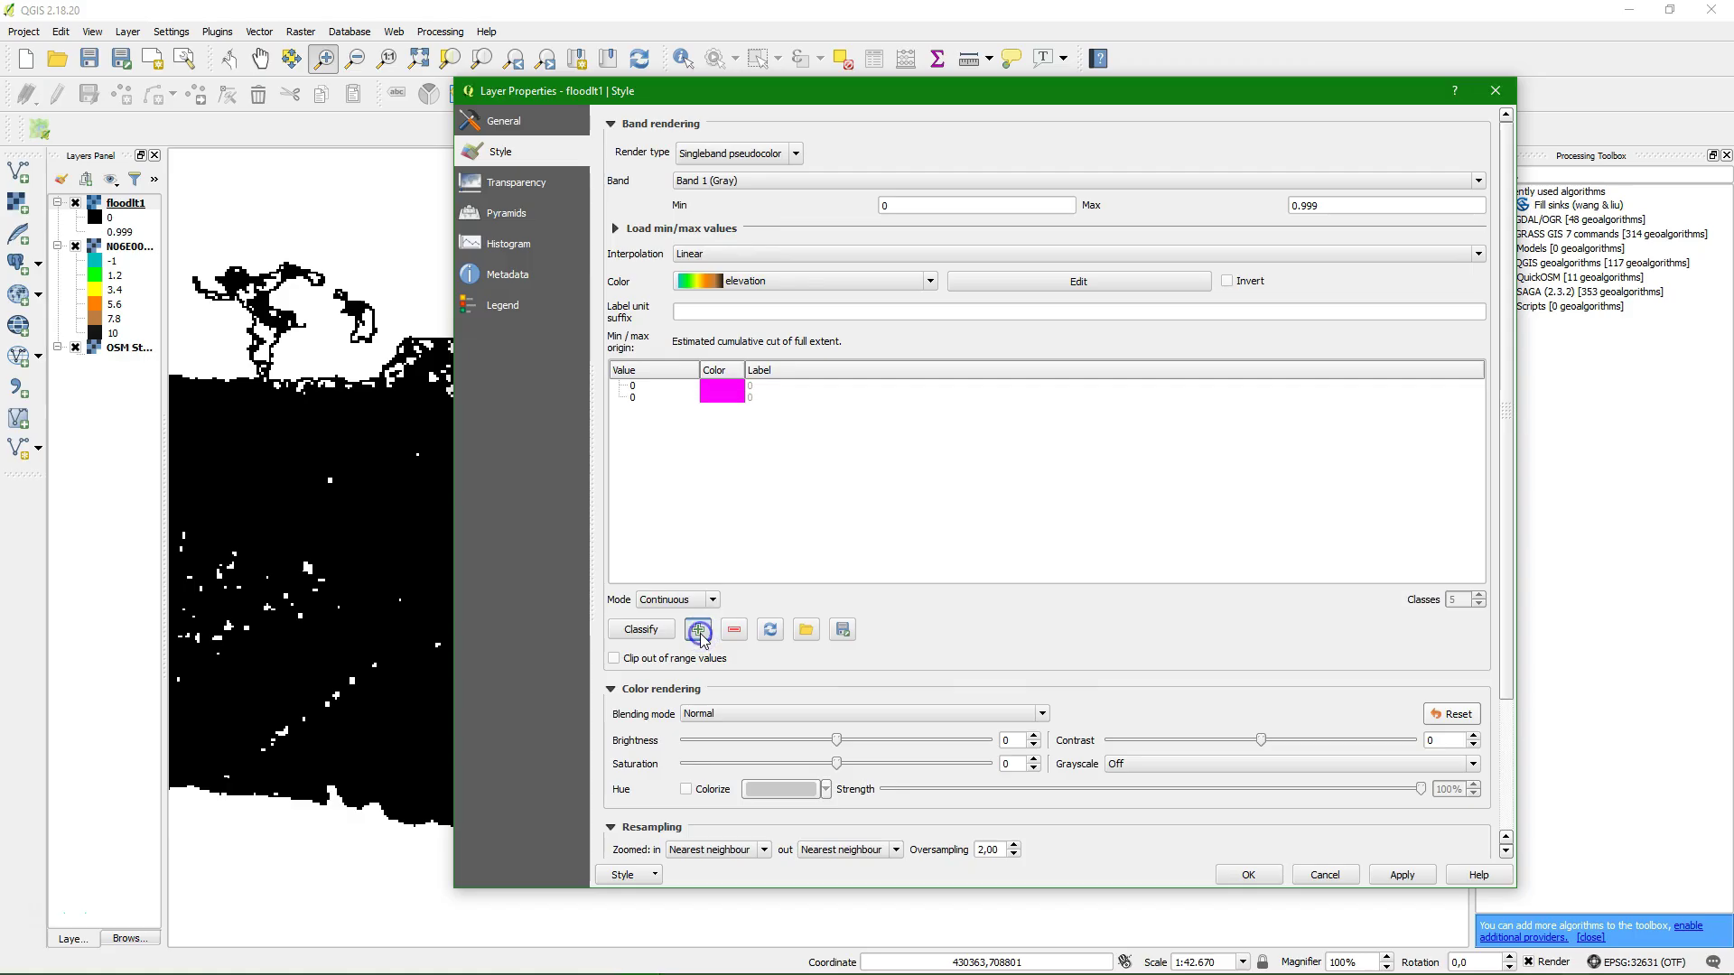
left_click(633, 399)
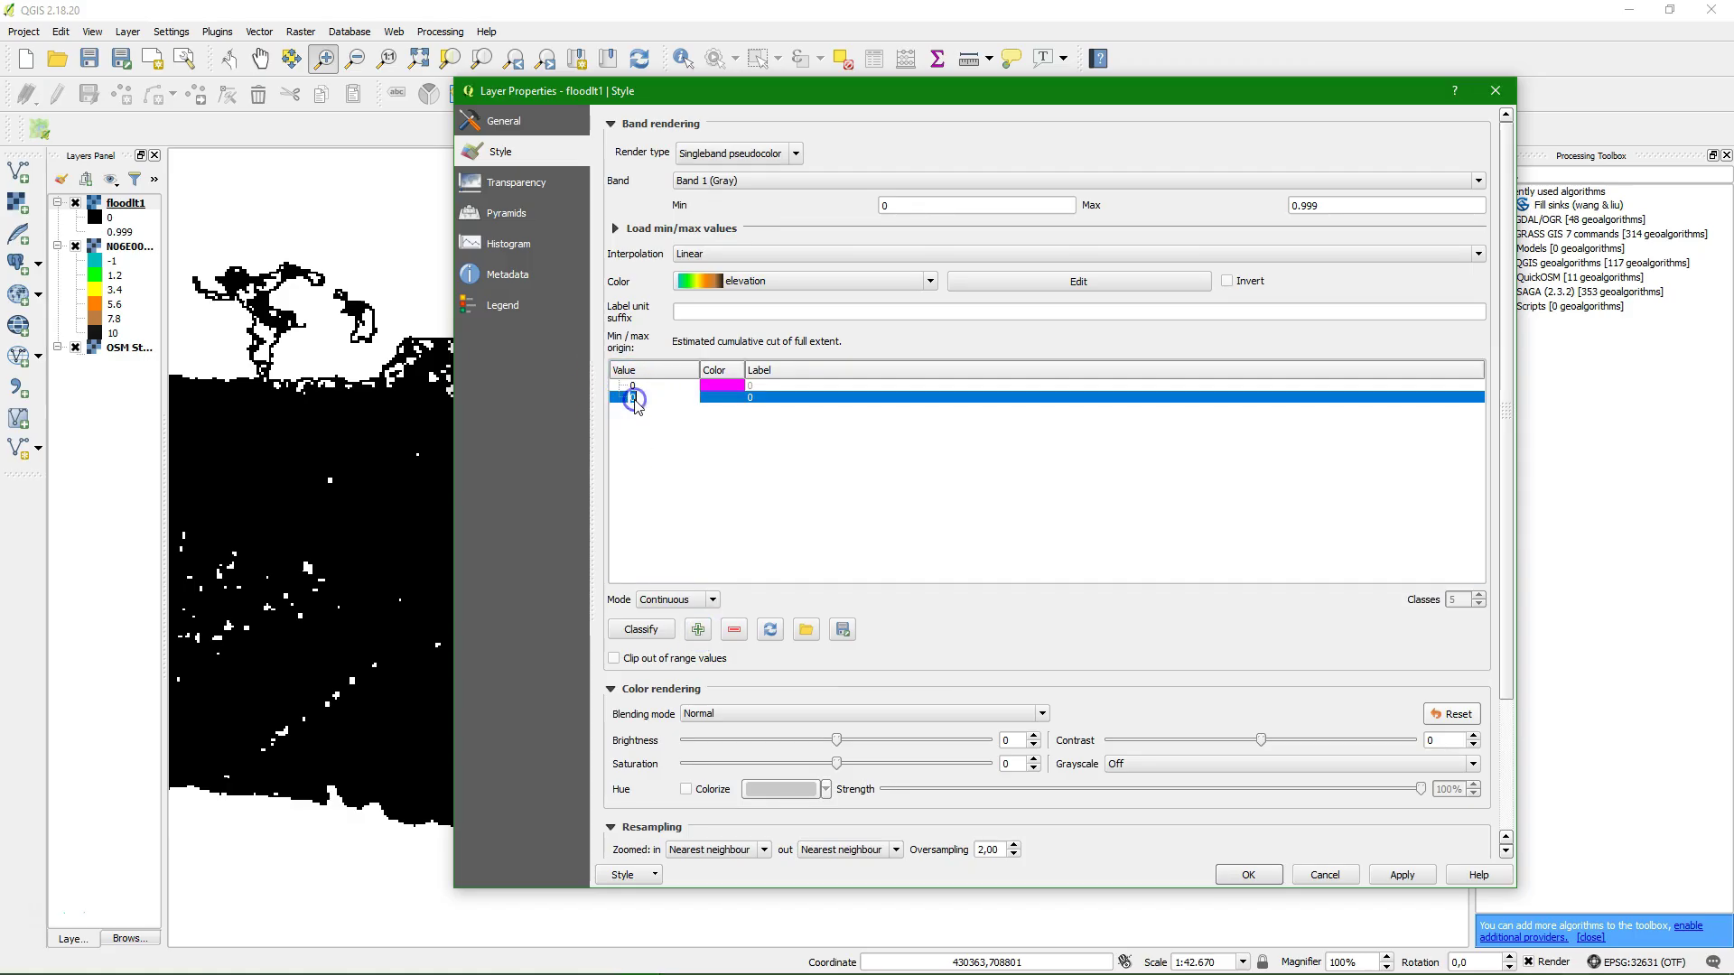
type("1")
left_click(743, 423)
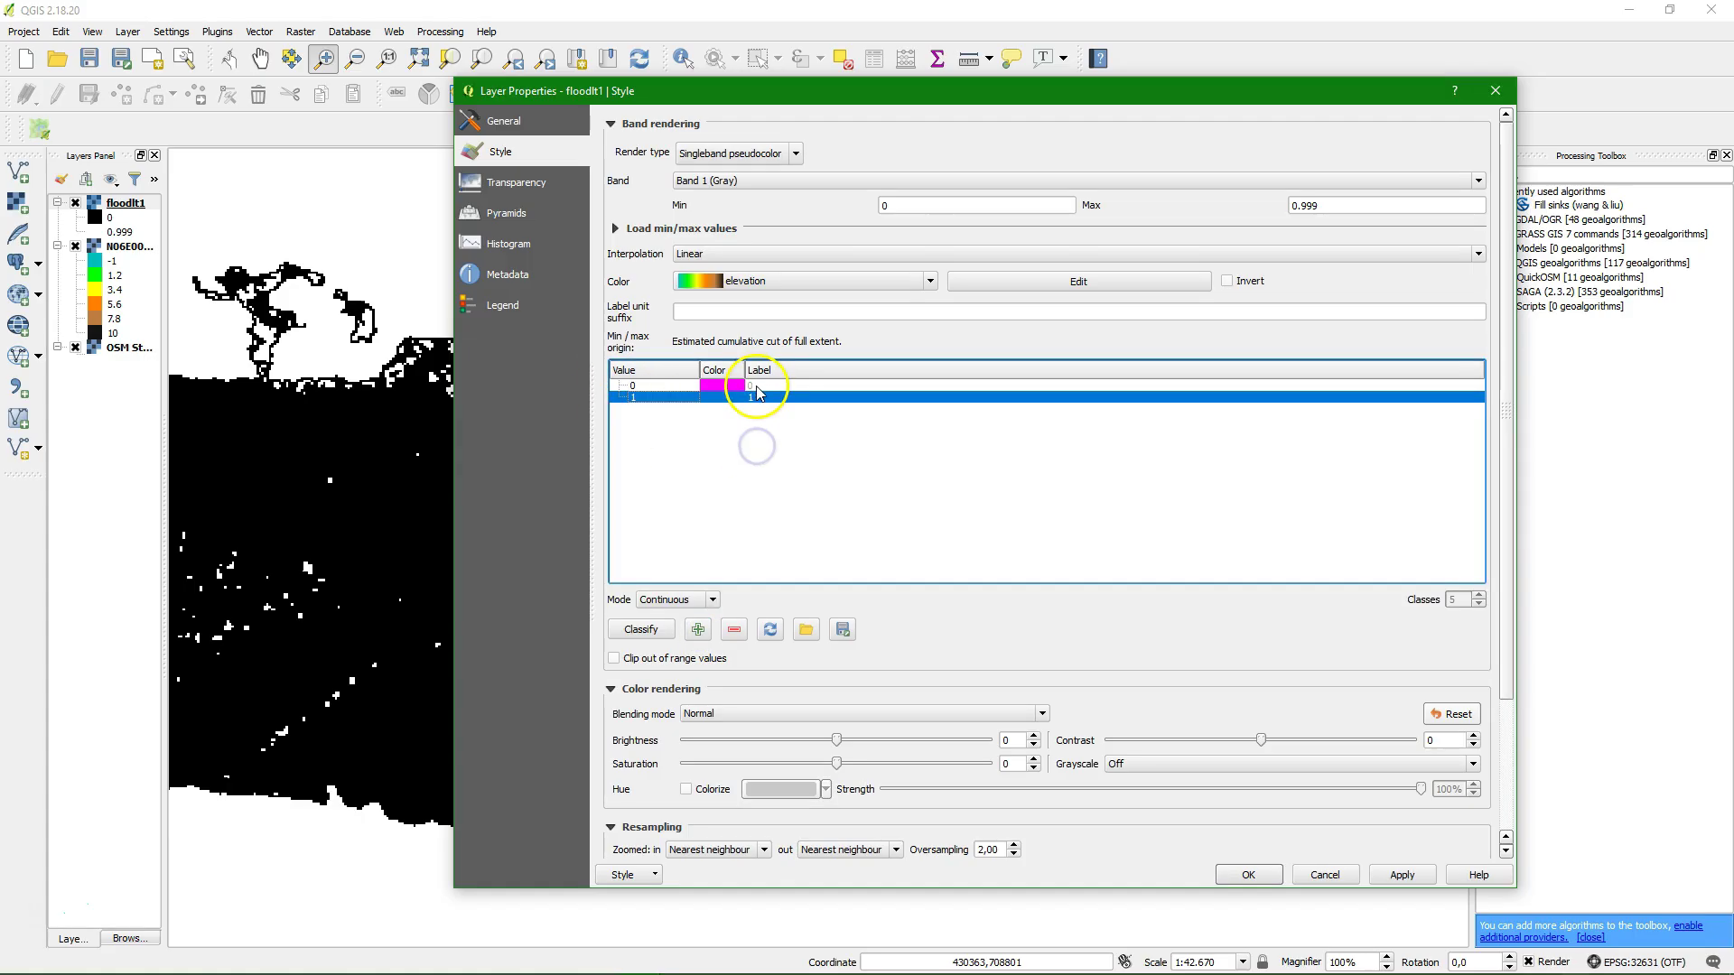
Label the value 0 entry "Not flooded" and the value 1 entry "Flooded".
double_click(757, 386)
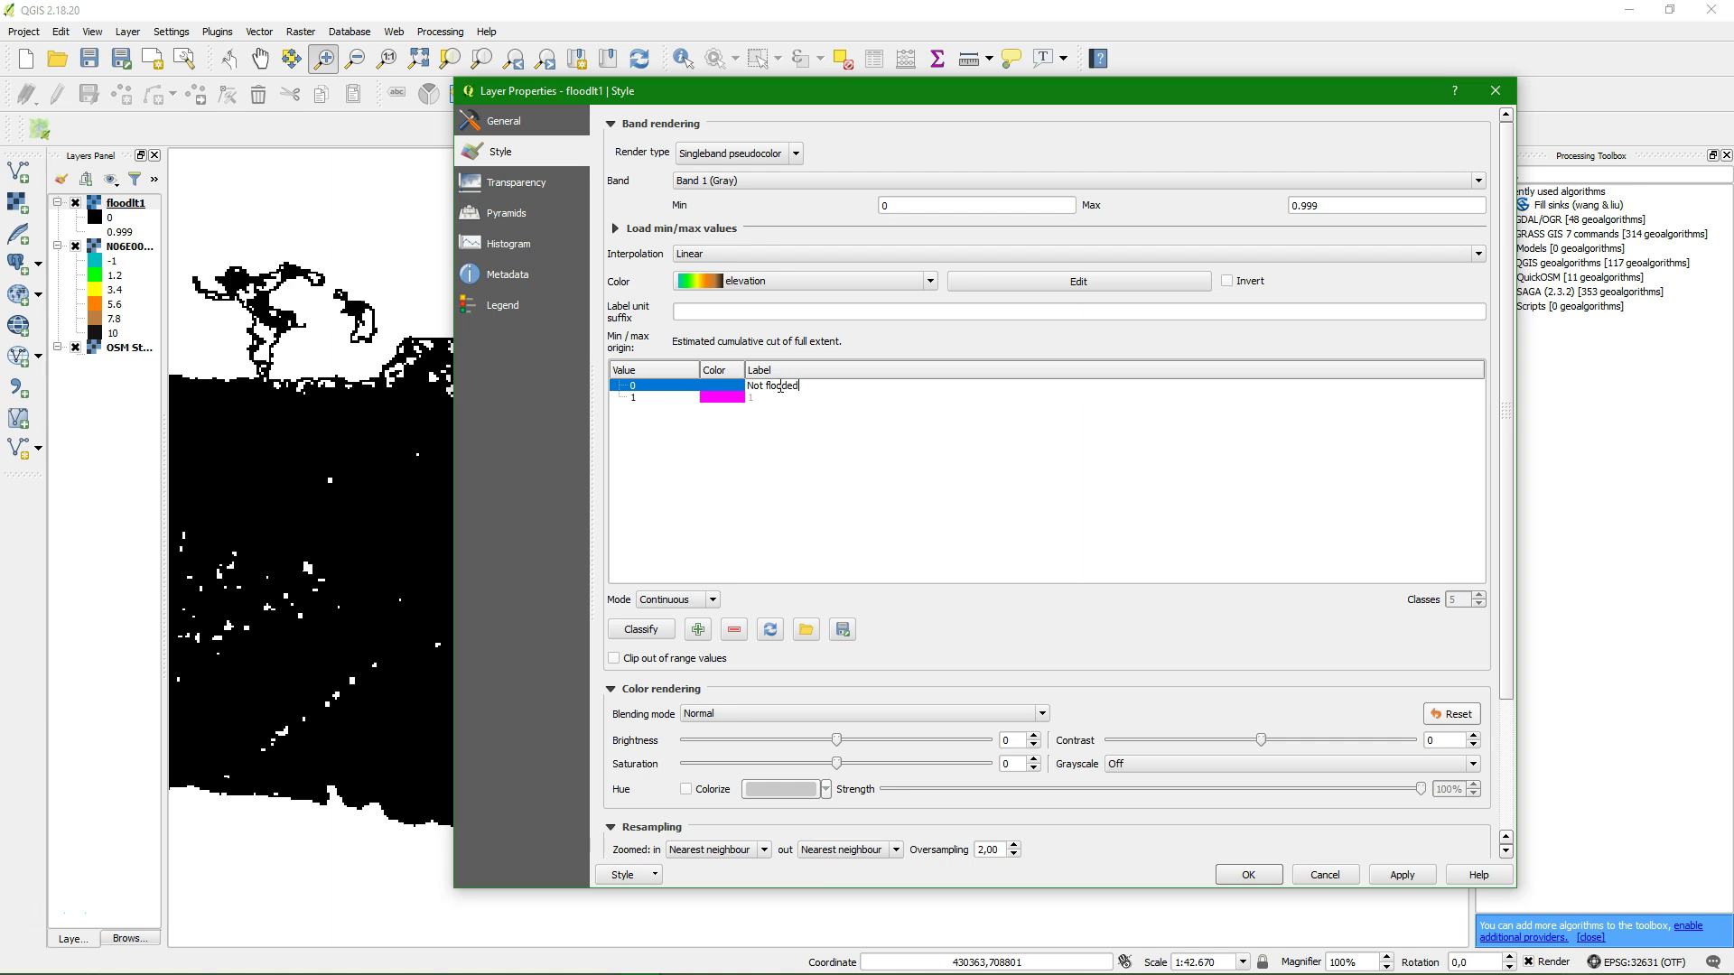
double_click(773, 399)
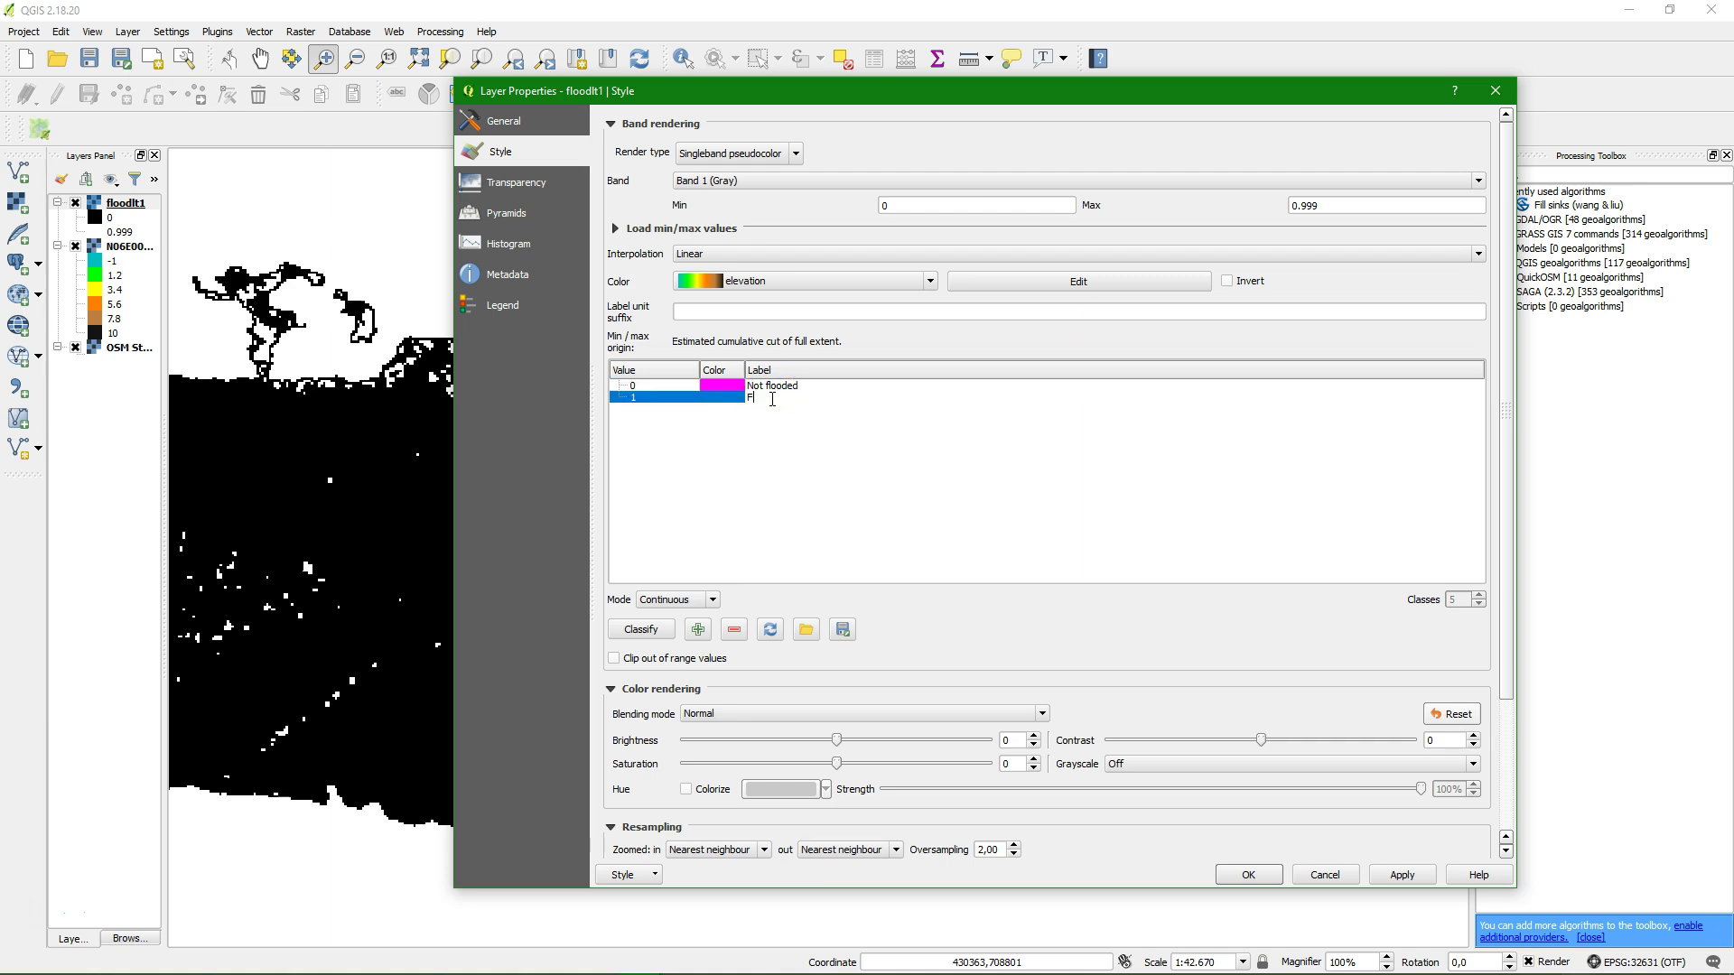
left_click(755, 470)
Change the color of the Flooded class to blue (#2600ff) and apply the style to the layer.
left_click(728, 413)
double_click(720, 403)
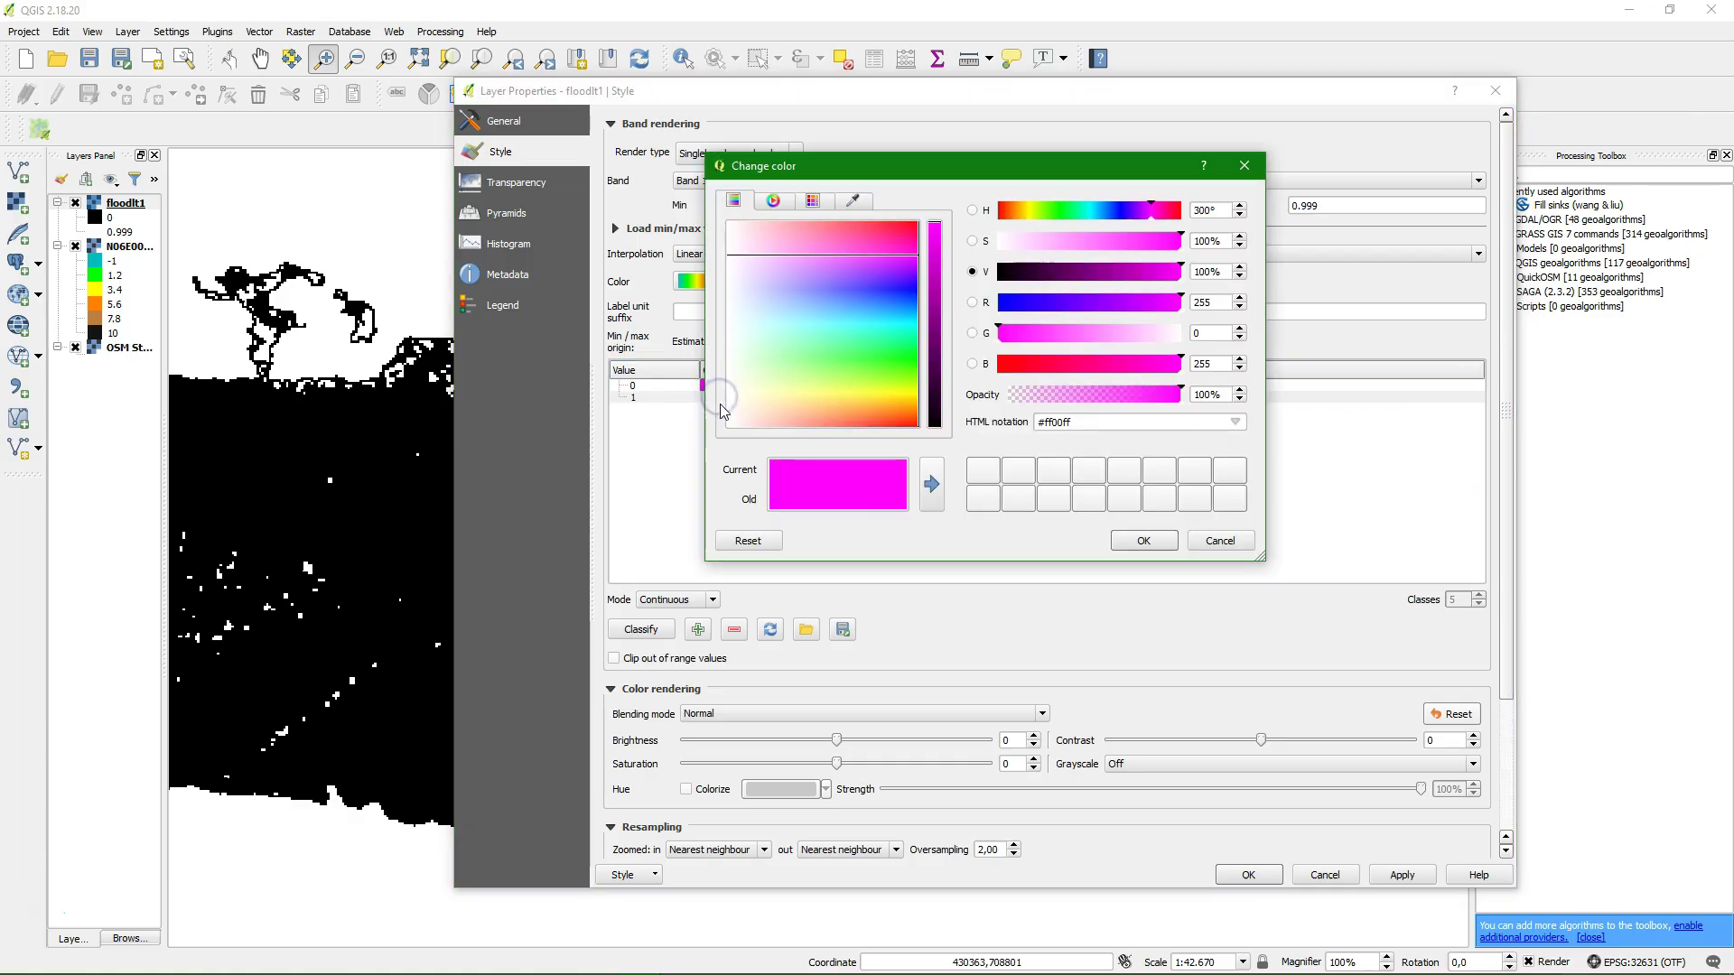
left_click_drag(924, 271, 926, 285)
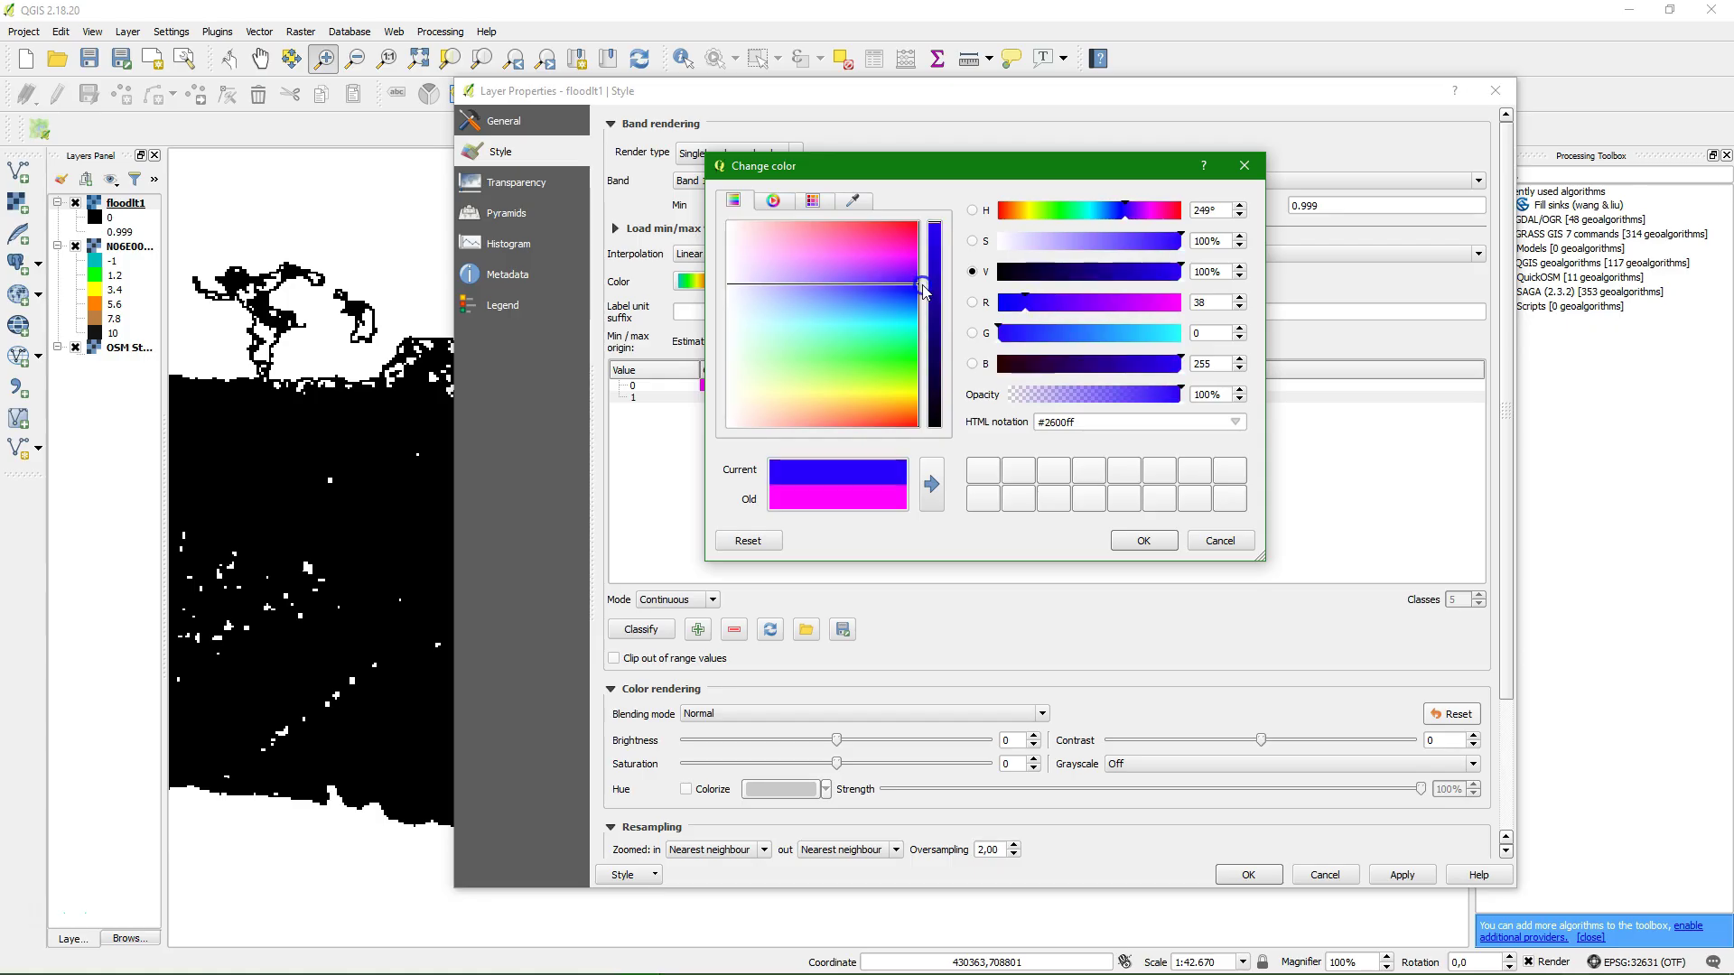
left_click(1144, 540)
left_click(1238, 875)
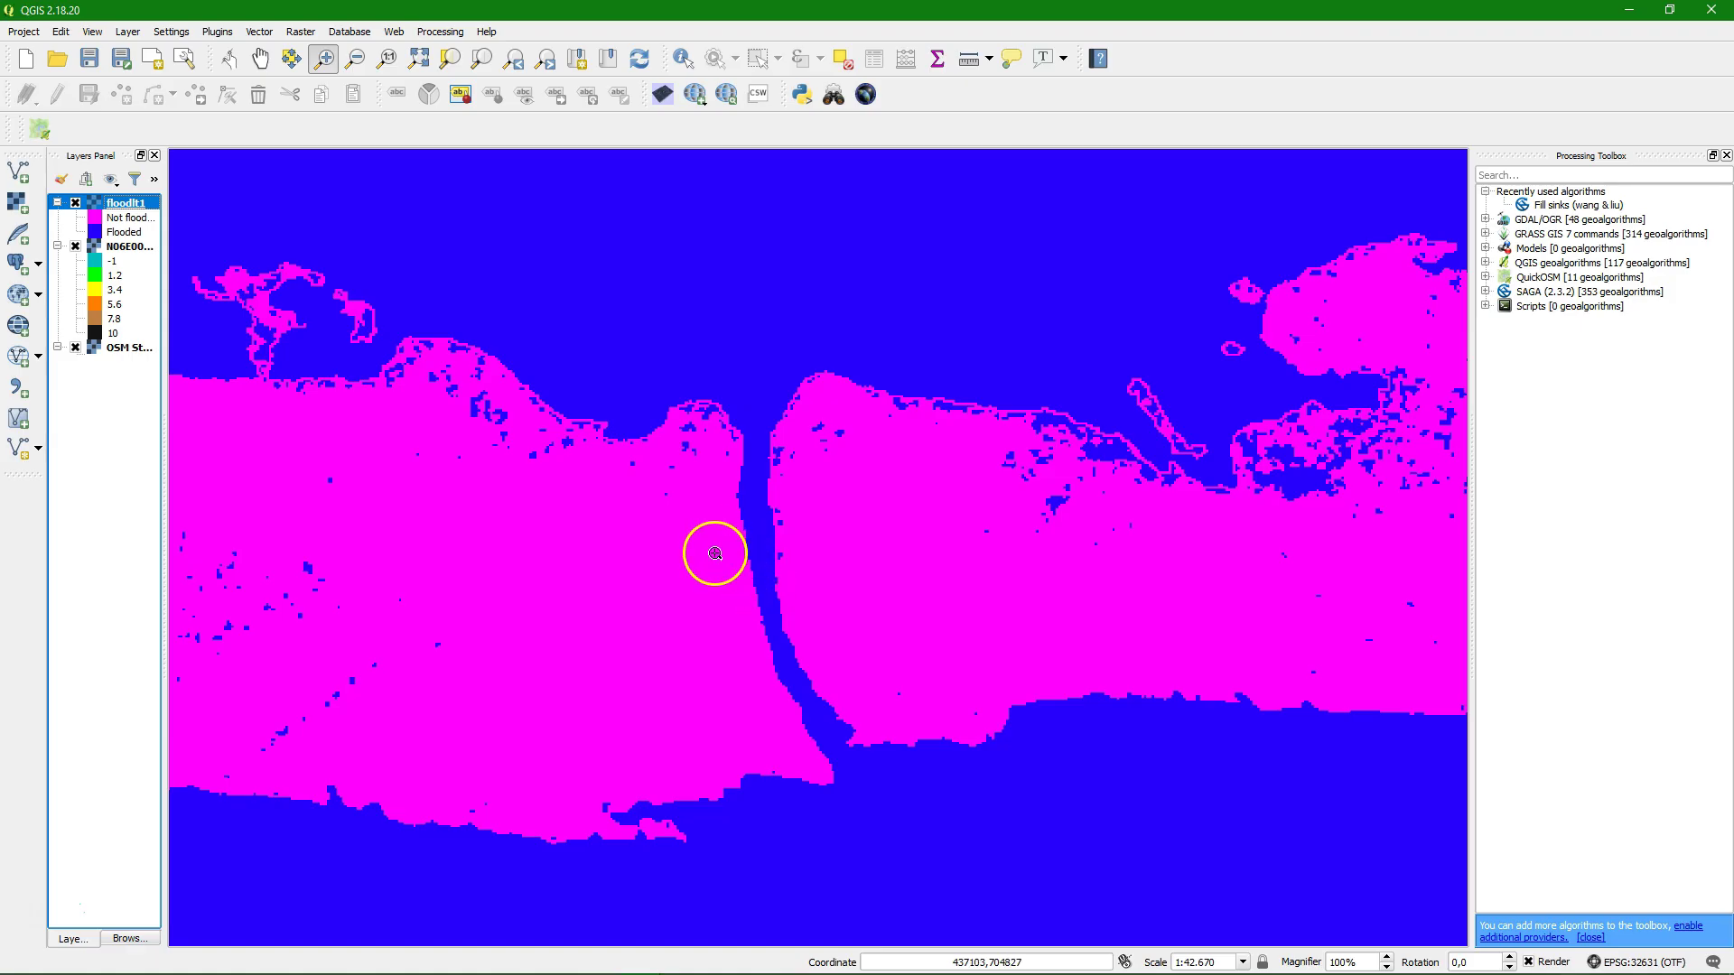
Make the Not flooded cells of floodlt1 transparent by setting 0 as the additional no data value.
left_click(131, 202)
right_click(131, 203)
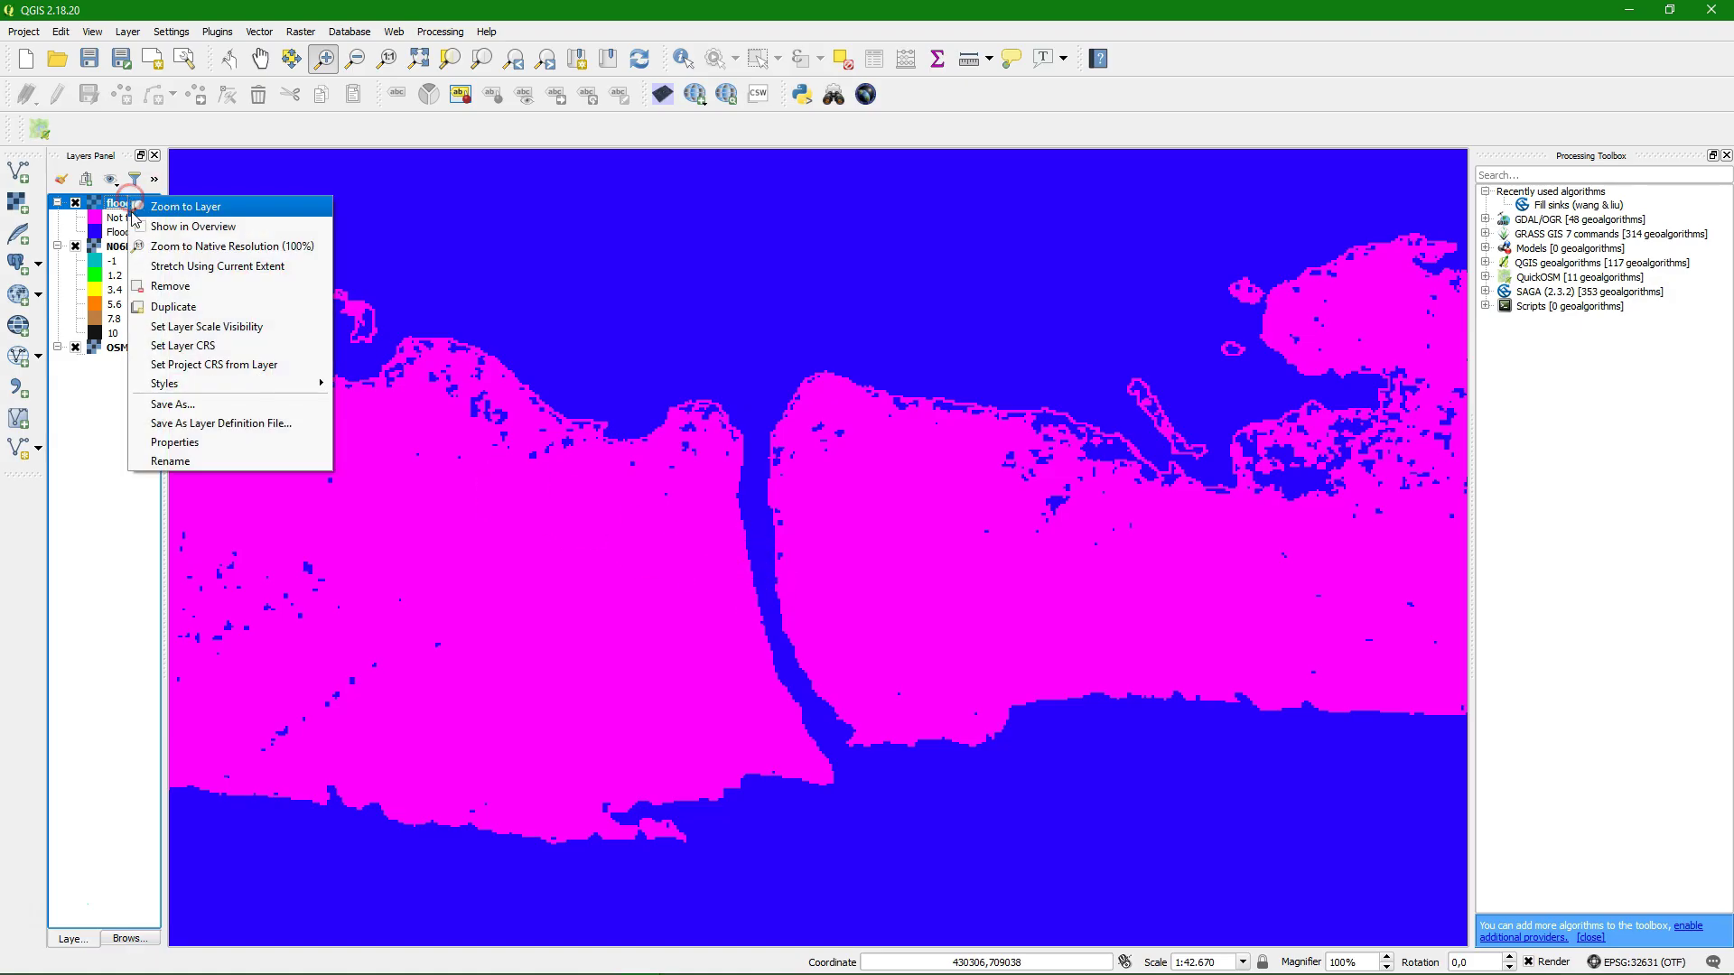
left_click(213, 438)
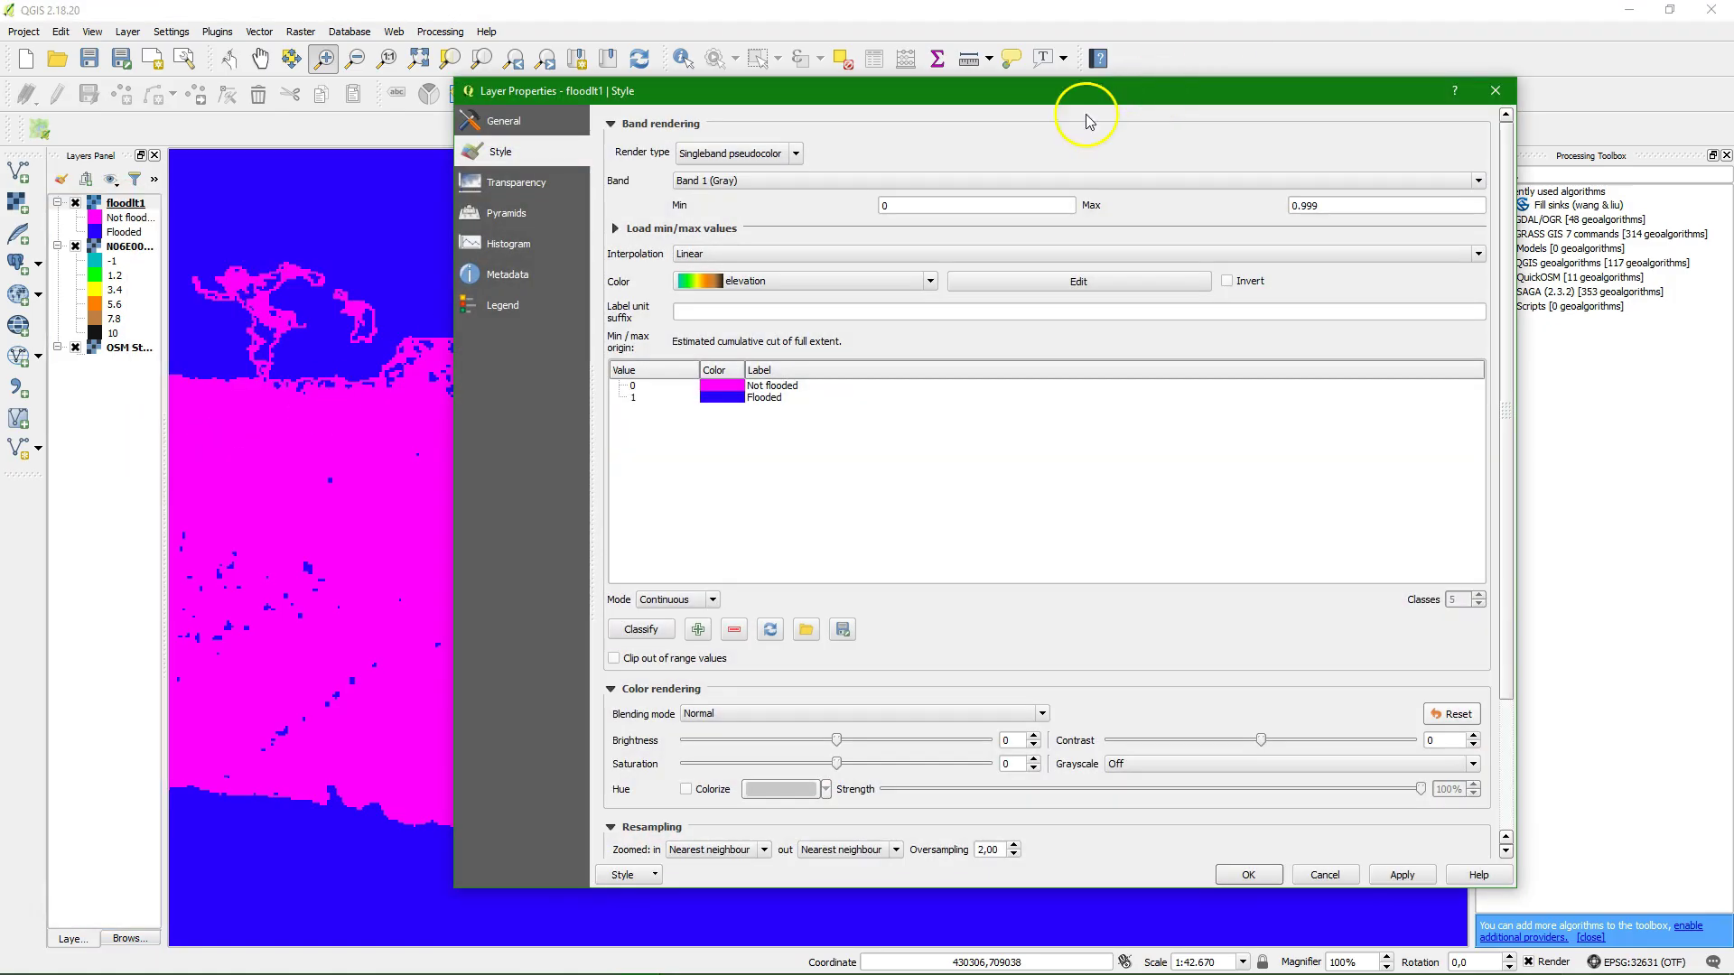
left_click(488, 184)
left_click(1212, 163)
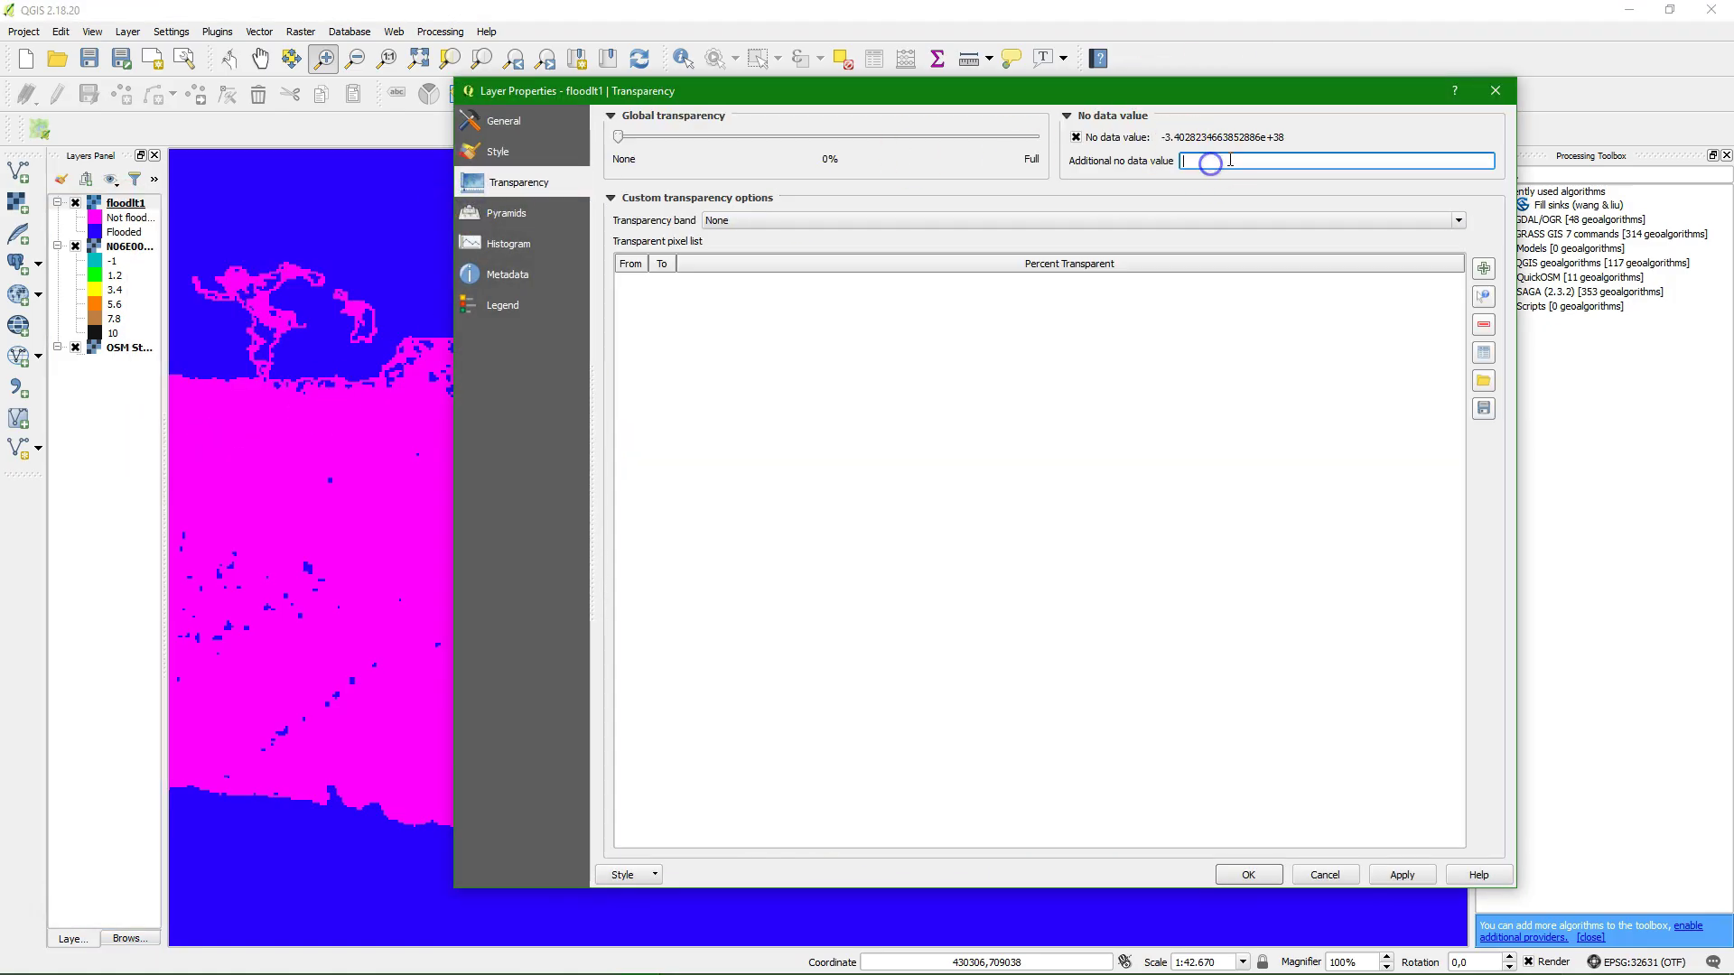
type("0")
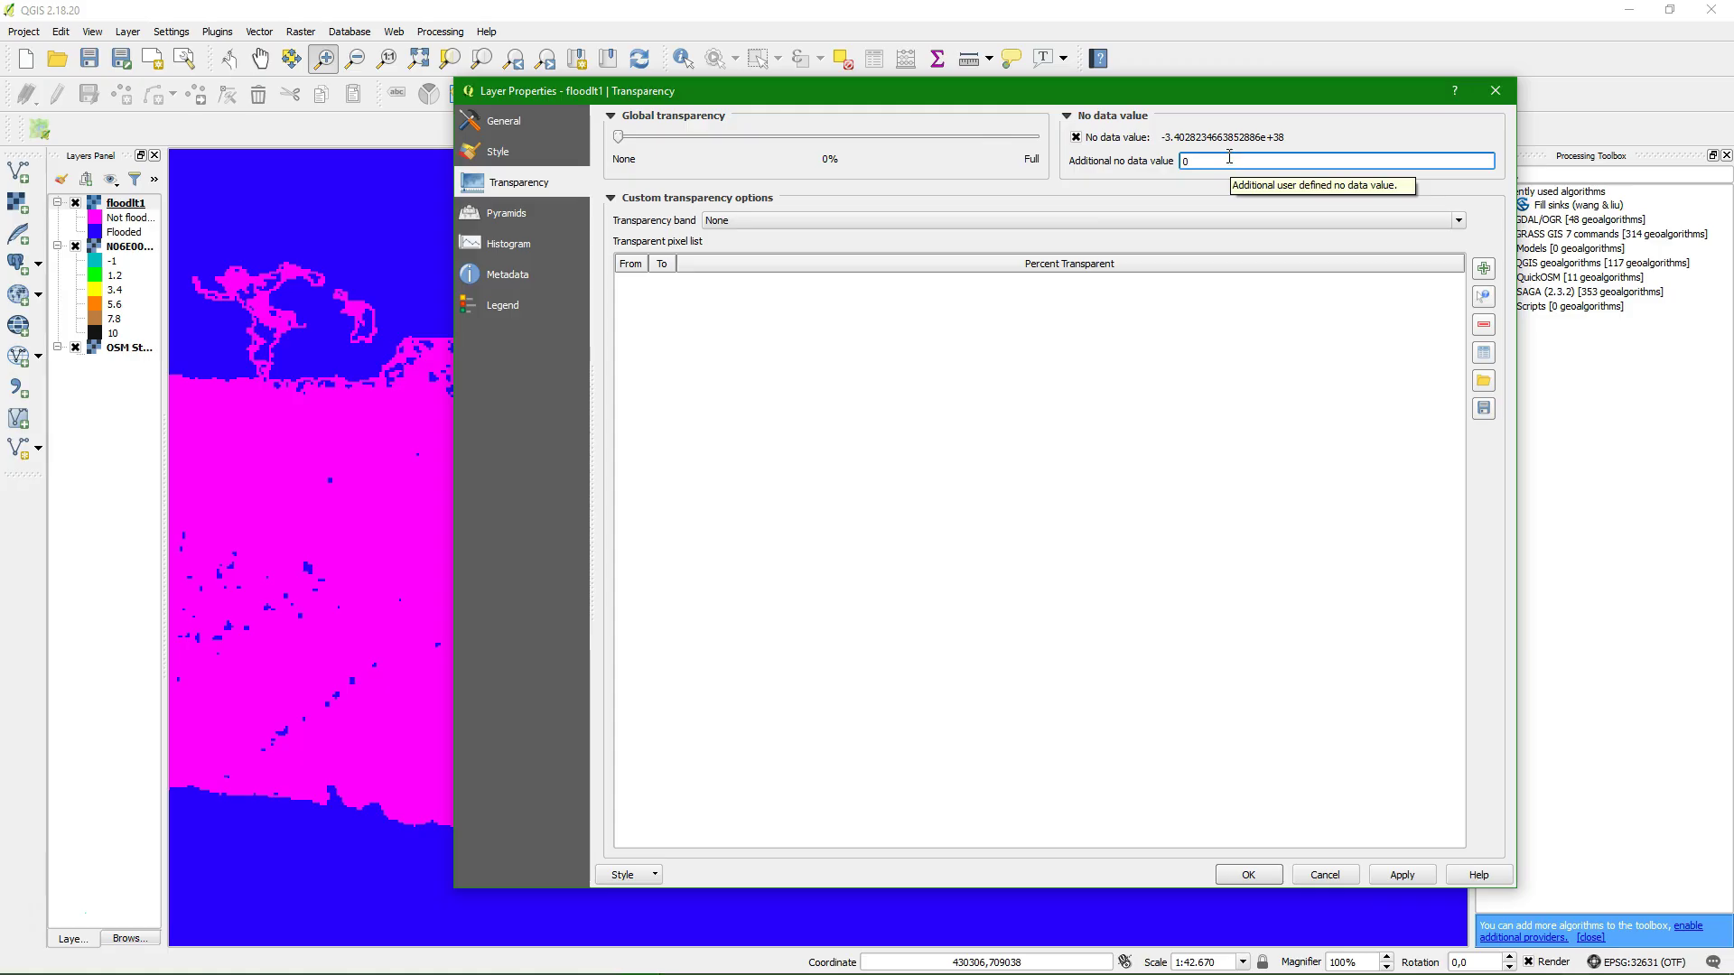
left_click(1244, 875)
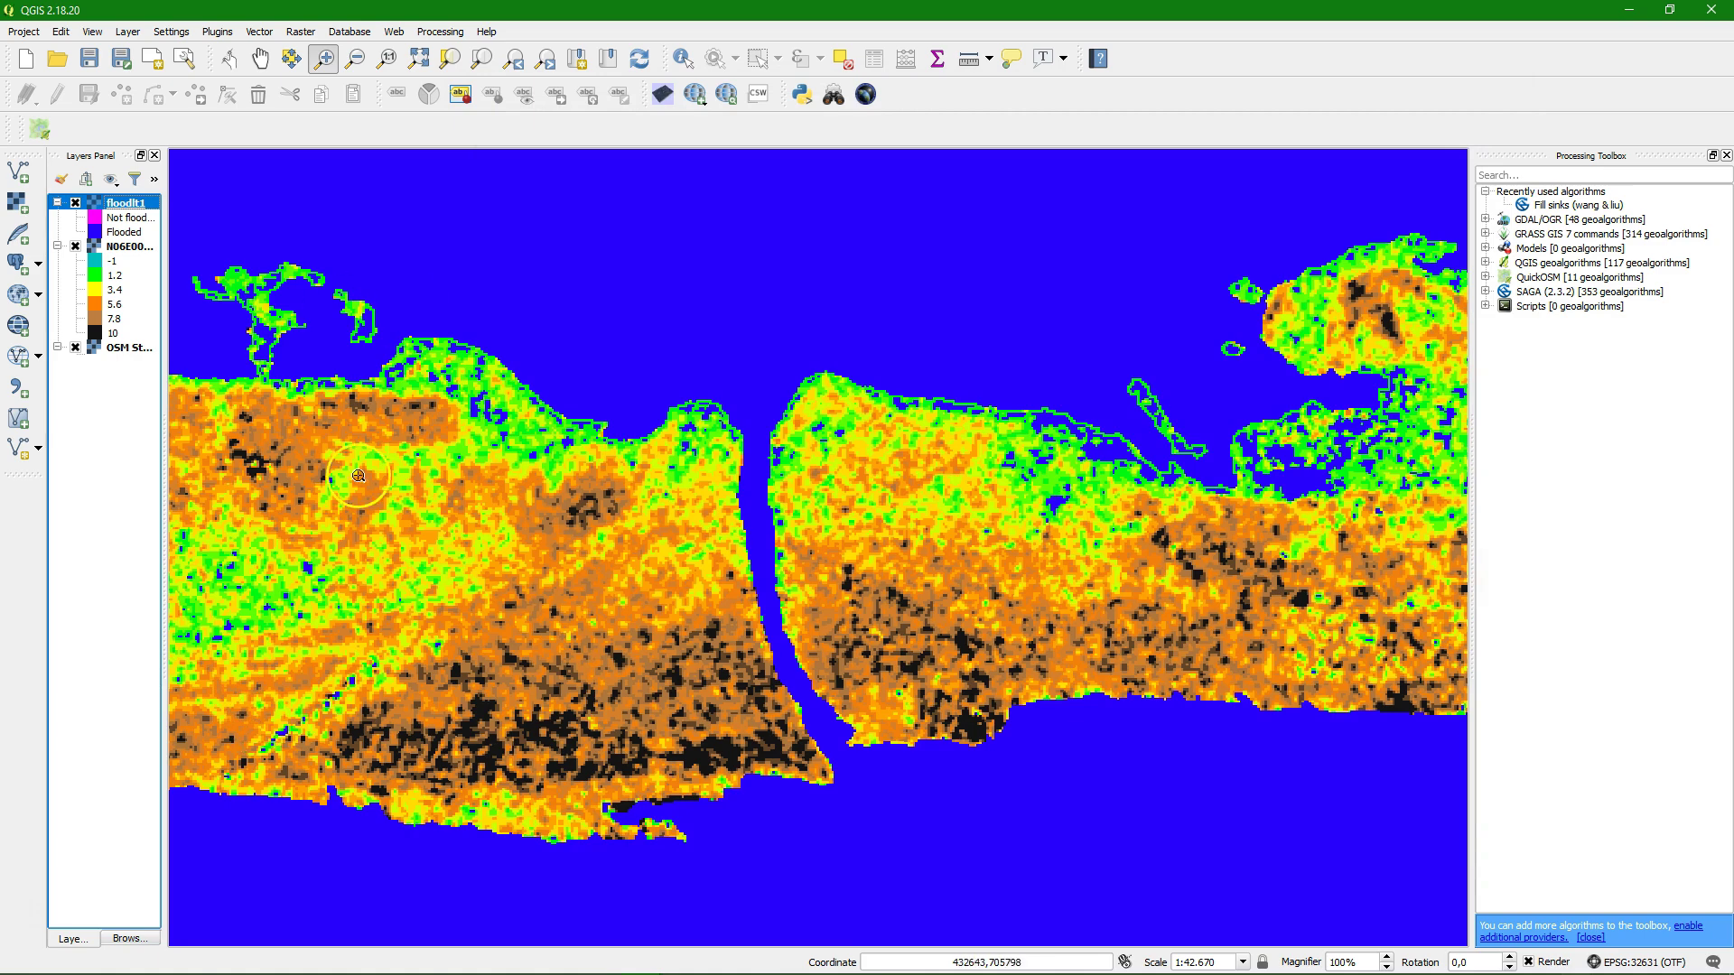
Hide the N06E002 elevation layer and examine the flooded cells over the OSM streets around Ladji.
left_click(76, 247)
left_click(449, 372)
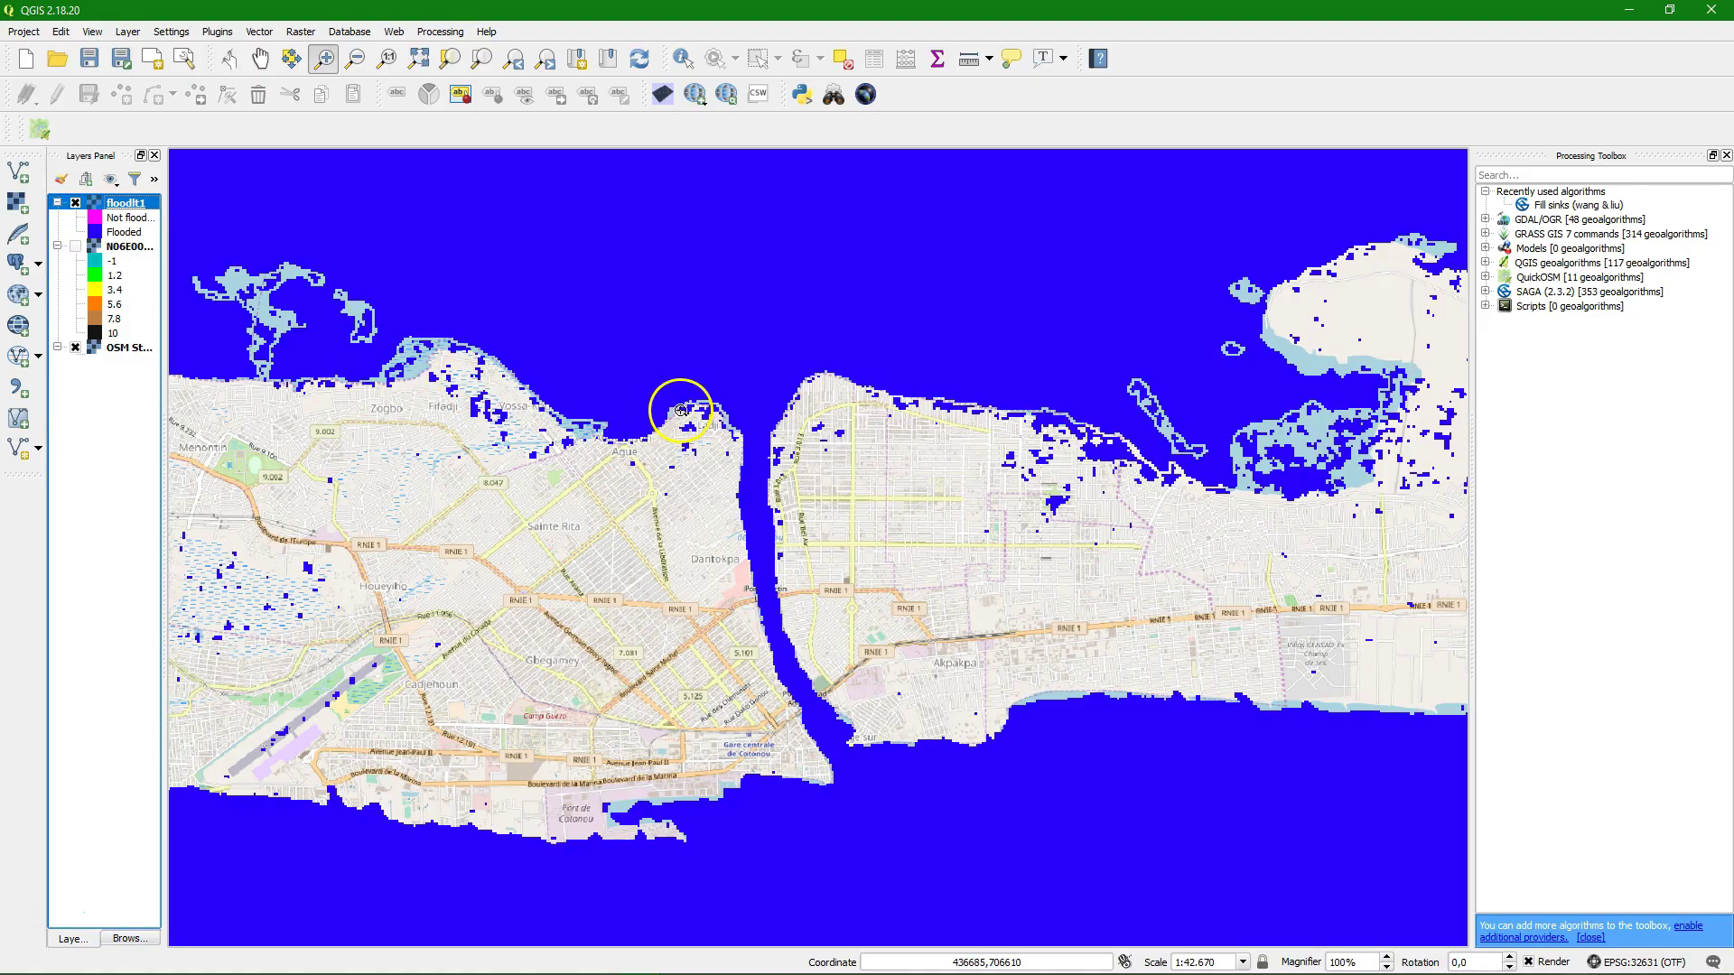
left_click_drag(618, 398, 780, 523)
left_click_drag(491, 271, 1048, 869)
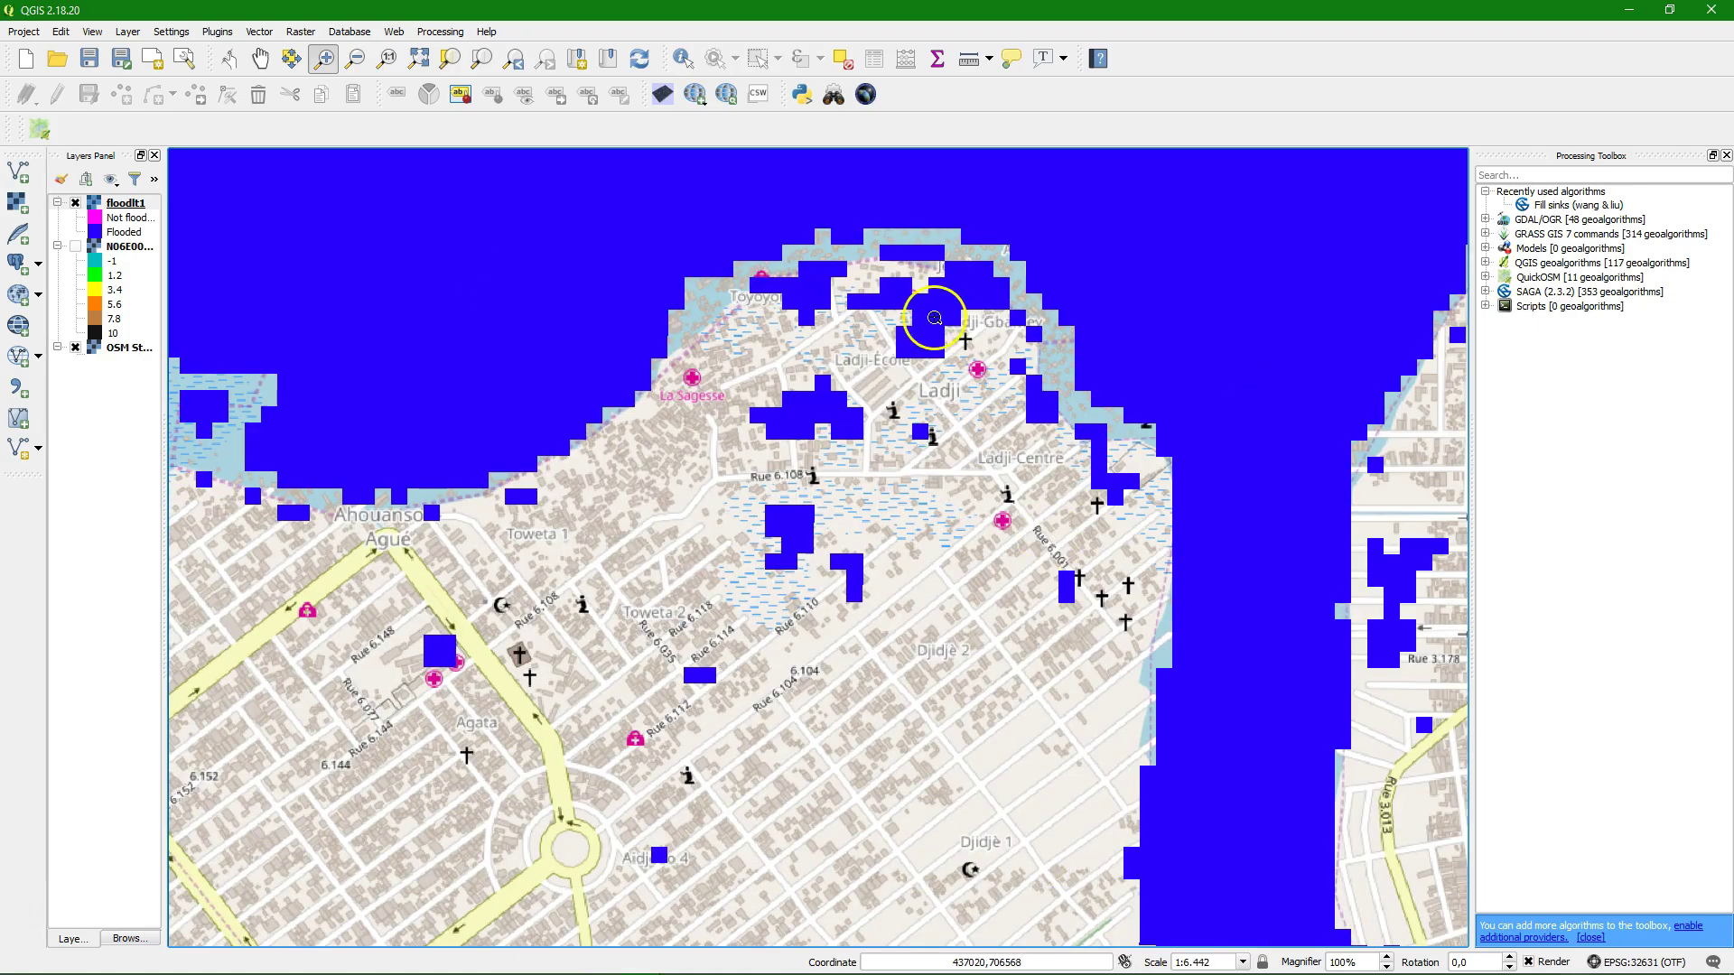
scroll(461, 548, "down", 3)
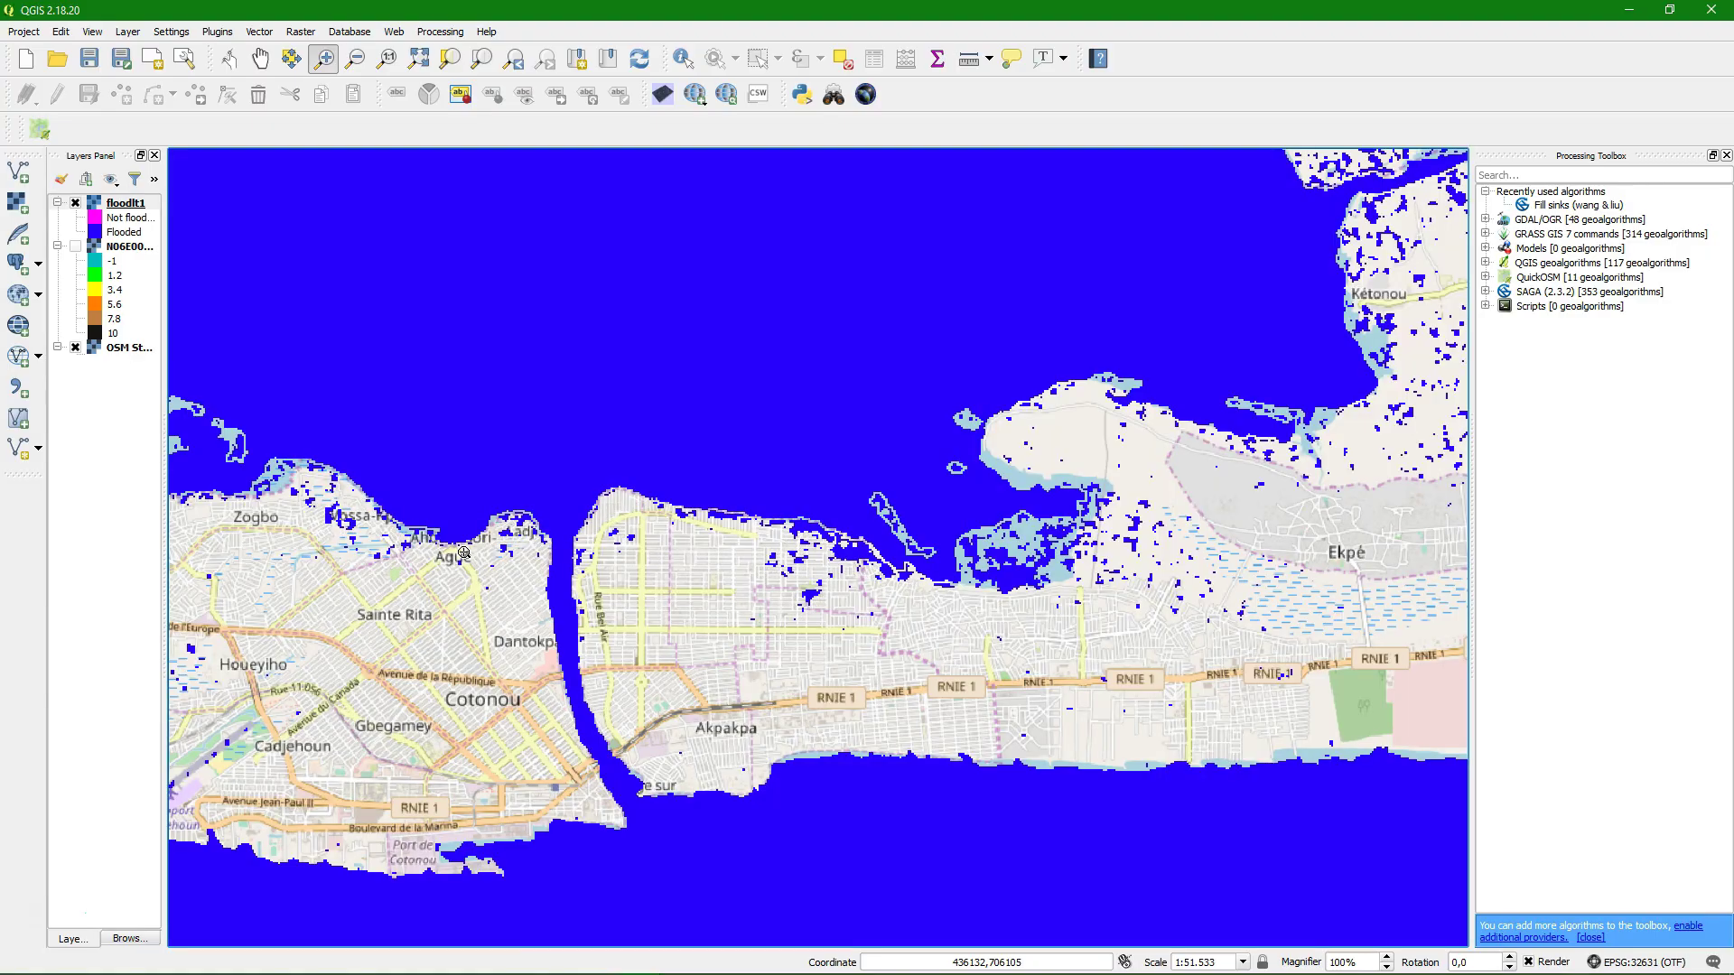
Enter the expression "N06E002.hgt@1" < 2 in a new Raster Calculator run.
left_click(300, 33)
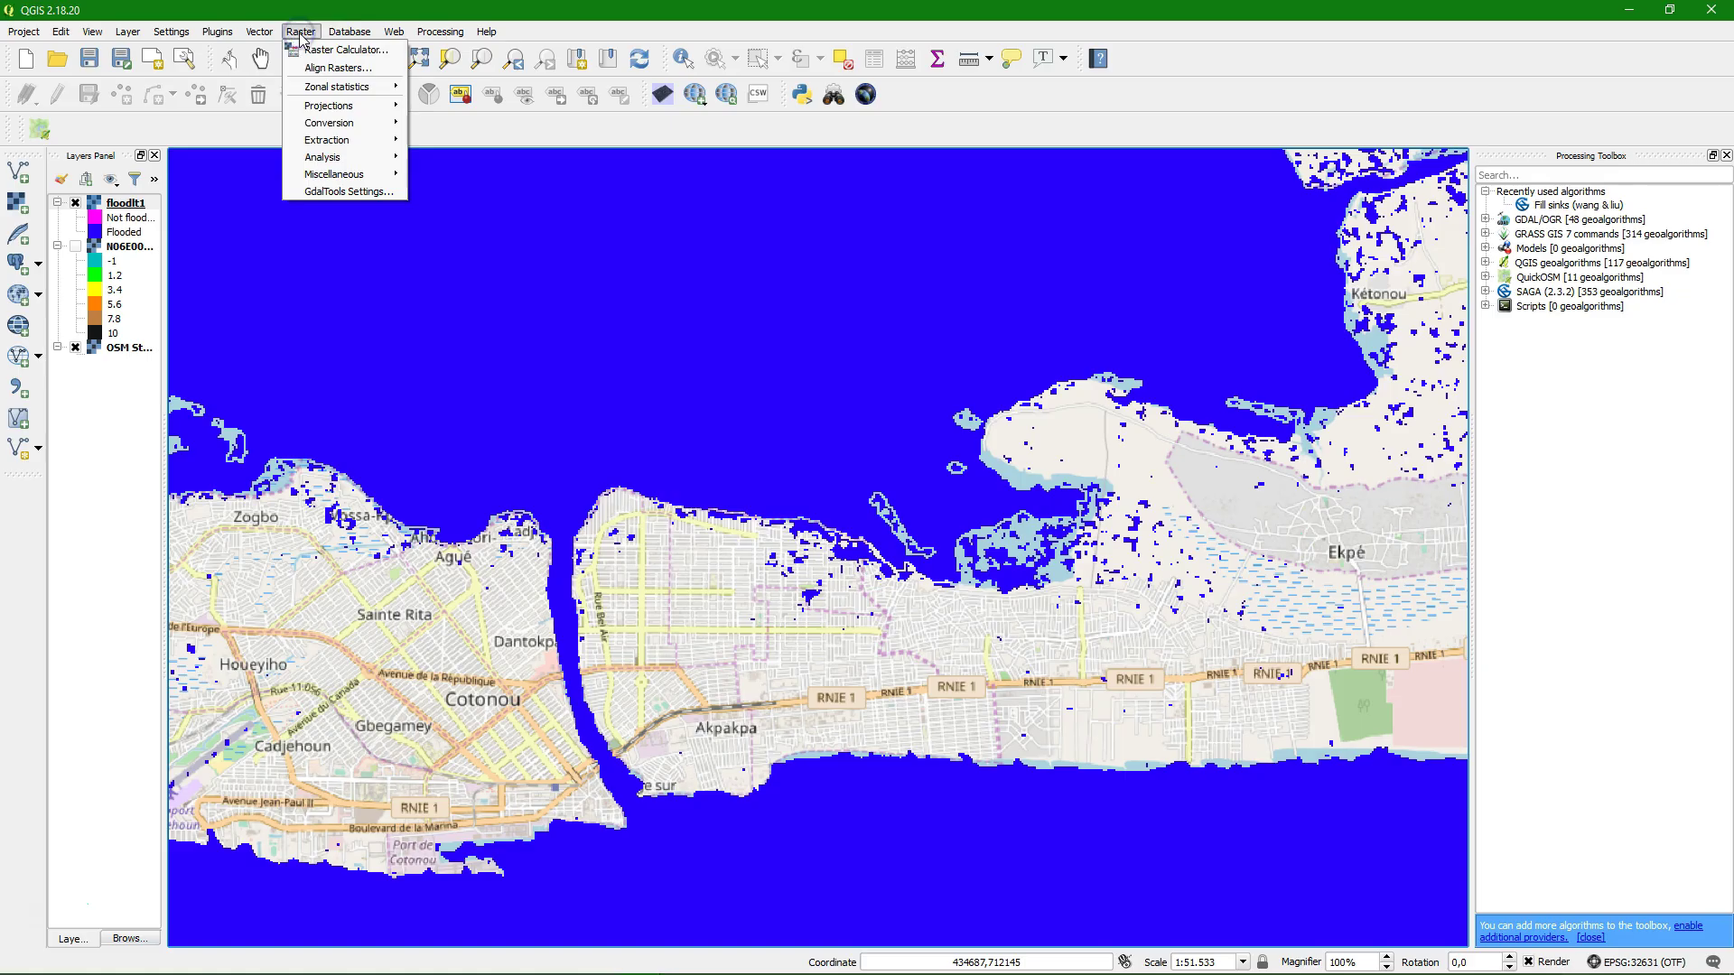
left_click(335, 54)
double_click(610, 252)
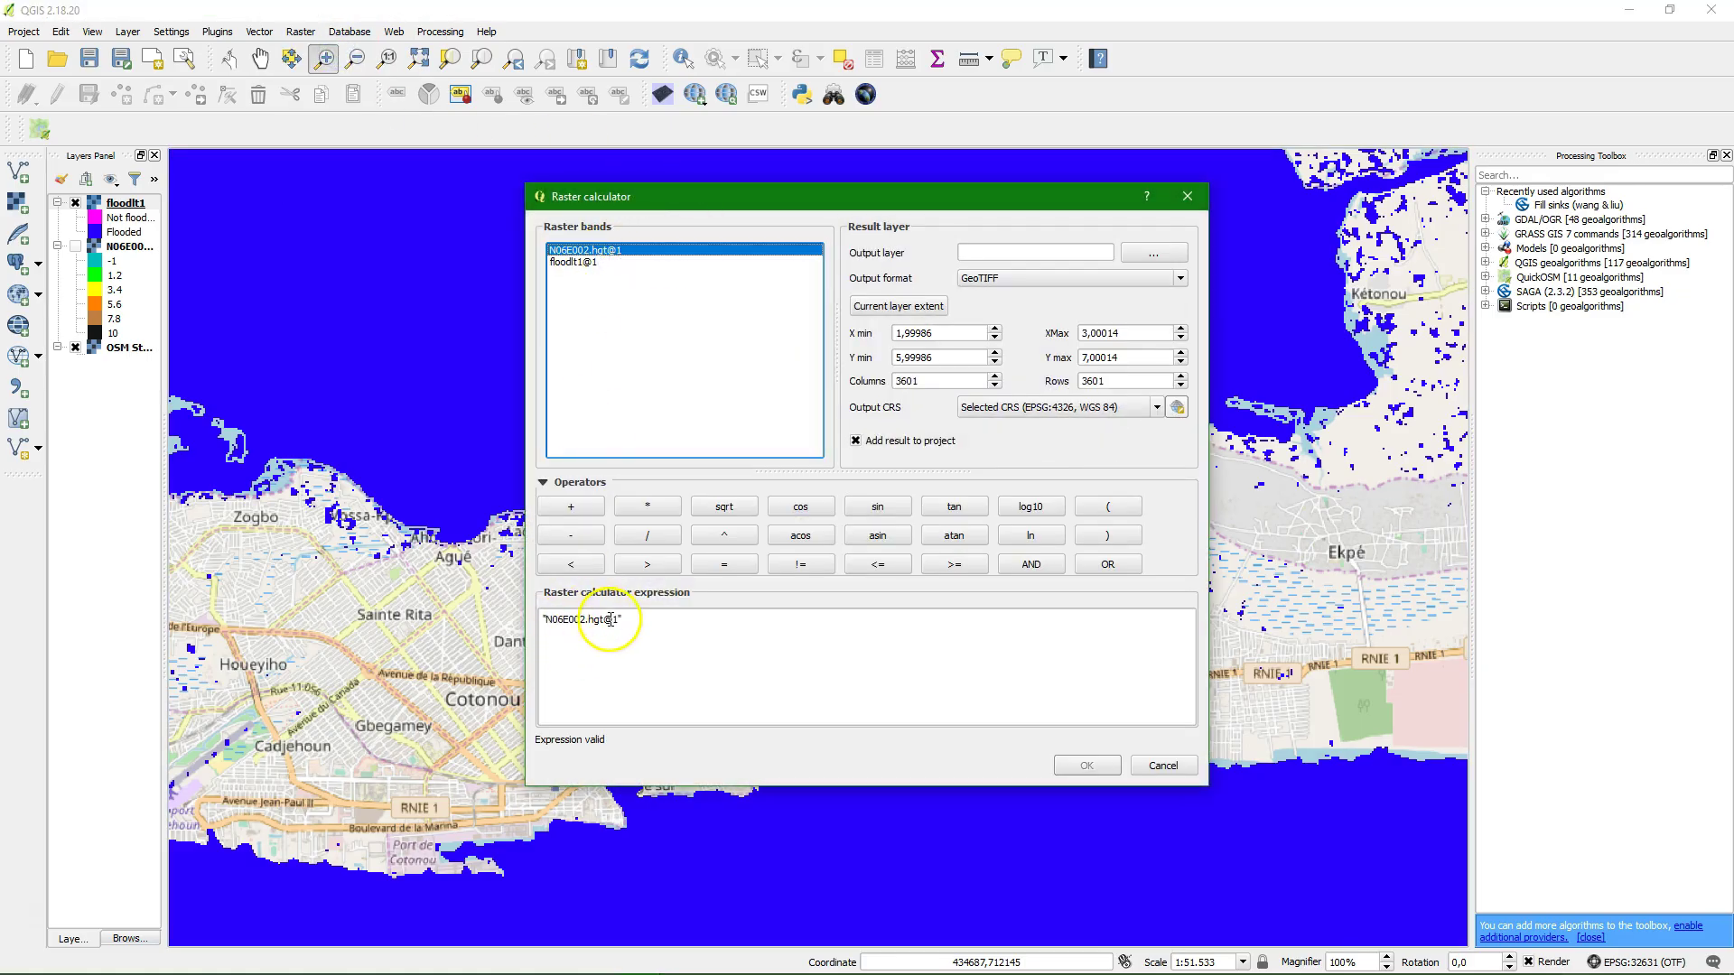
left_click(571, 564)
left_click(658, 616)
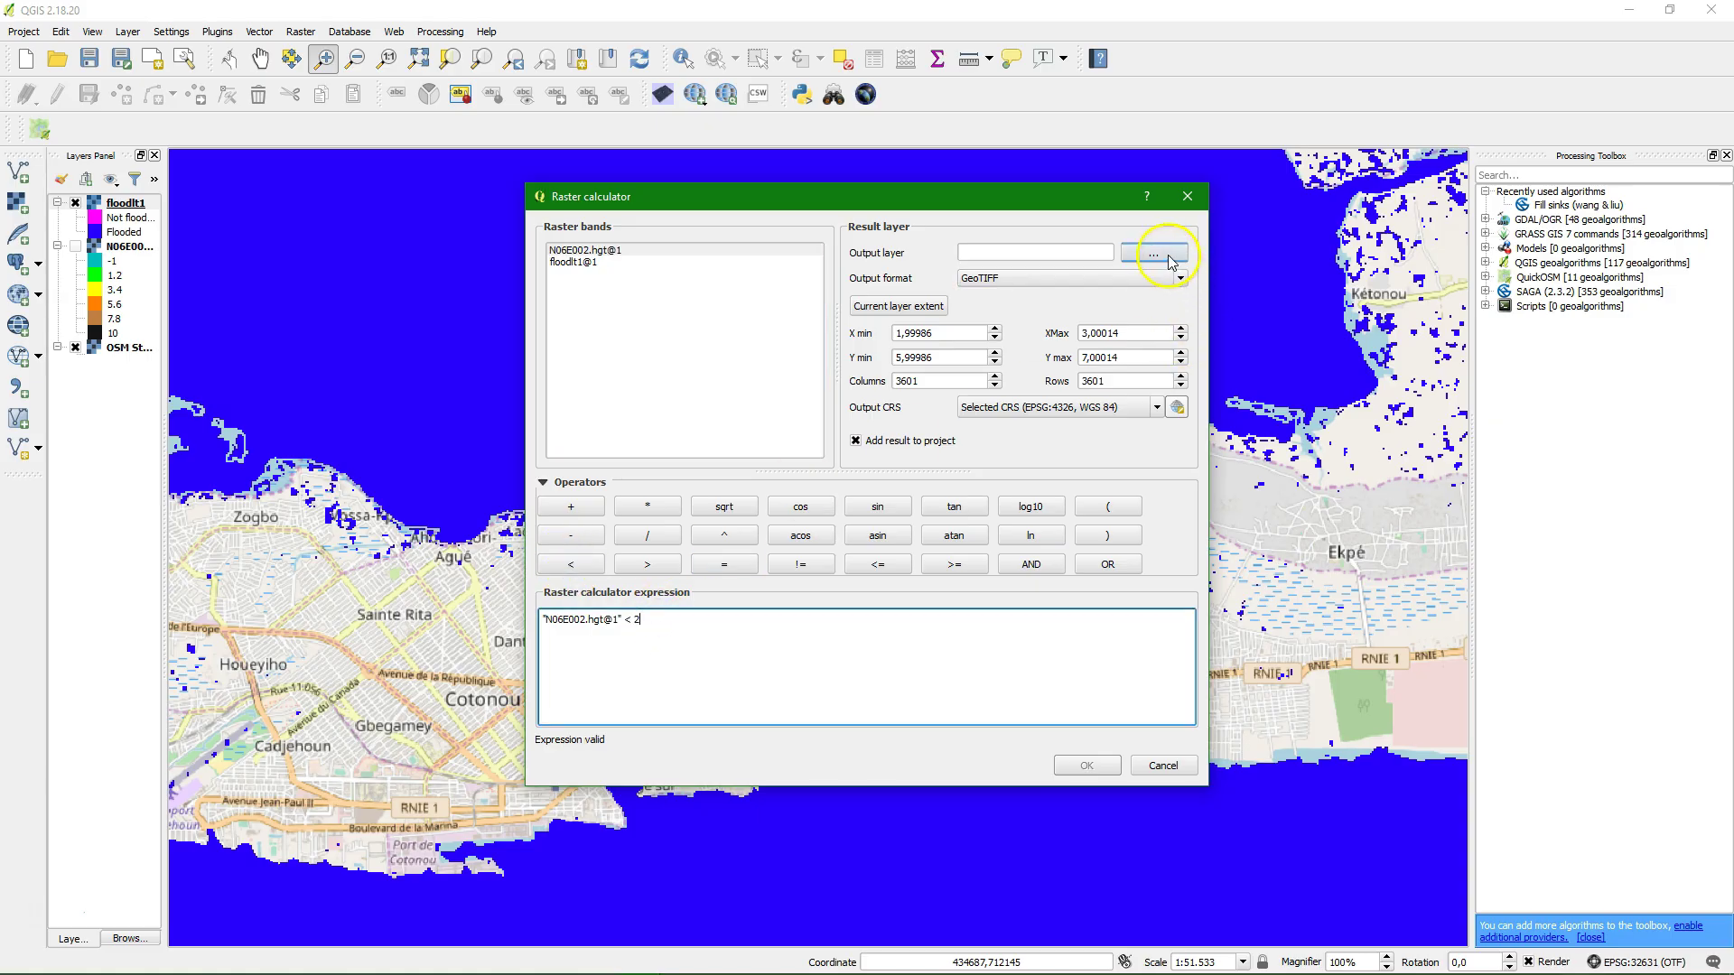
Save the calculator output as floodlt2.tif in the Flood_Cotonou folder on Data (Z:) and run the calculation.
left_click(1153, 253)
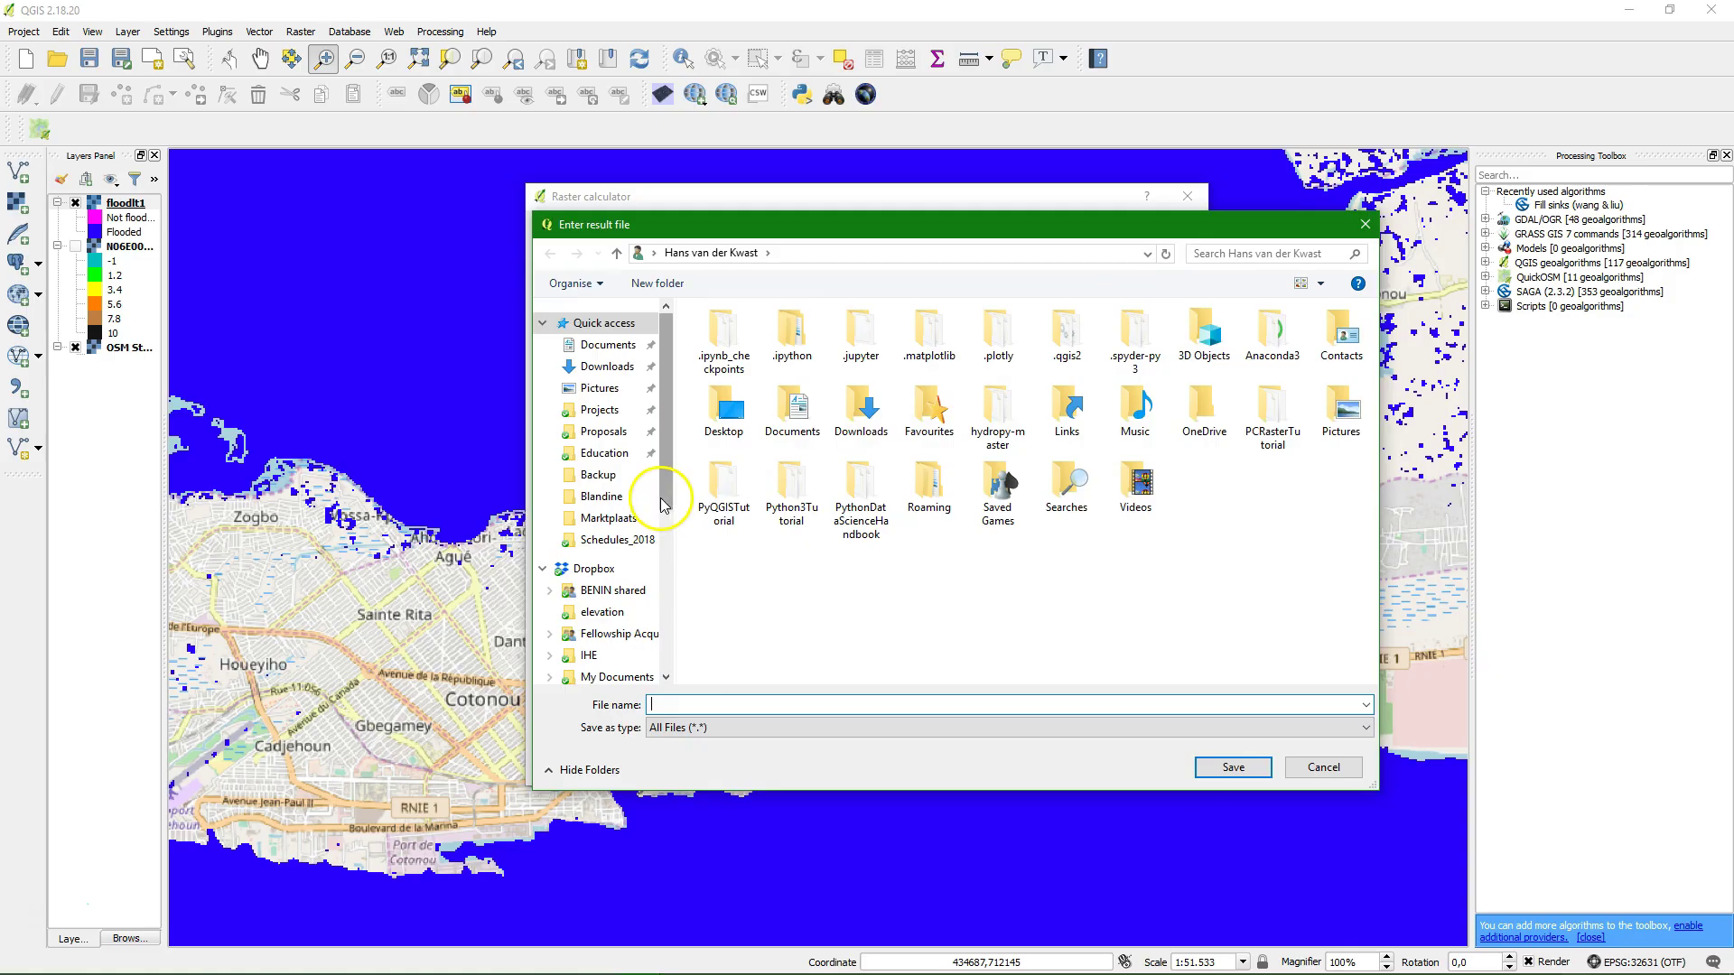
left_click_drag(664, 504, 666, 665)
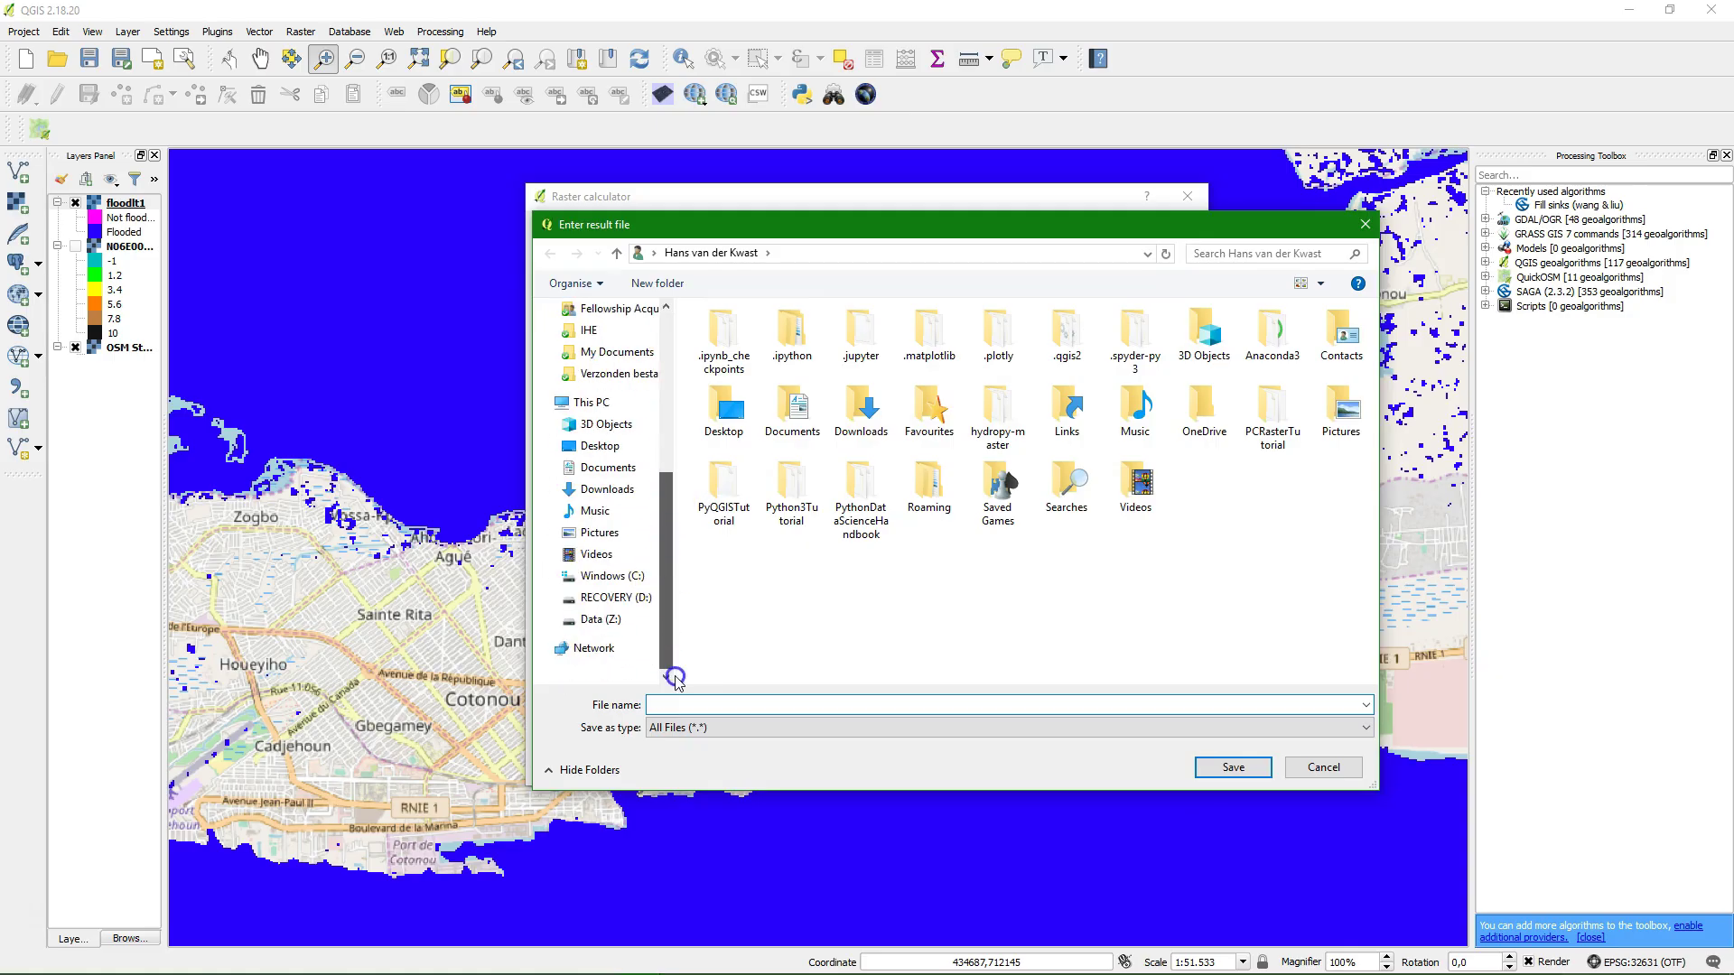
left_click(600, 619)
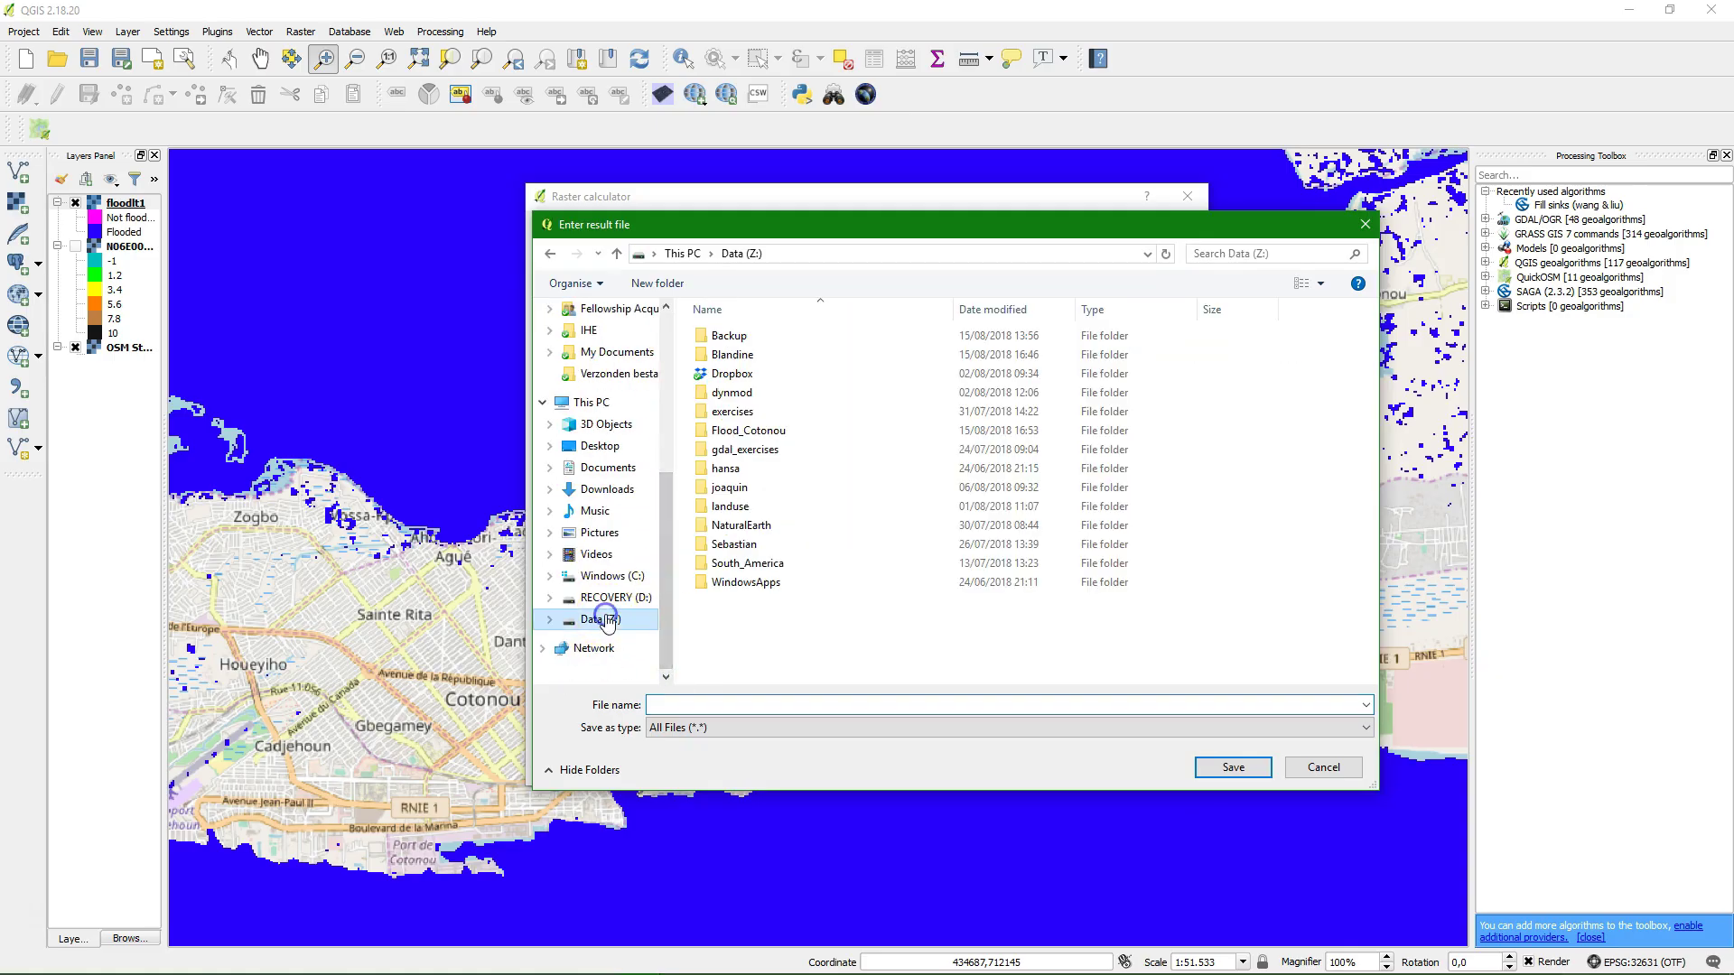
double_click(736, 430)
left_click(691, 703)
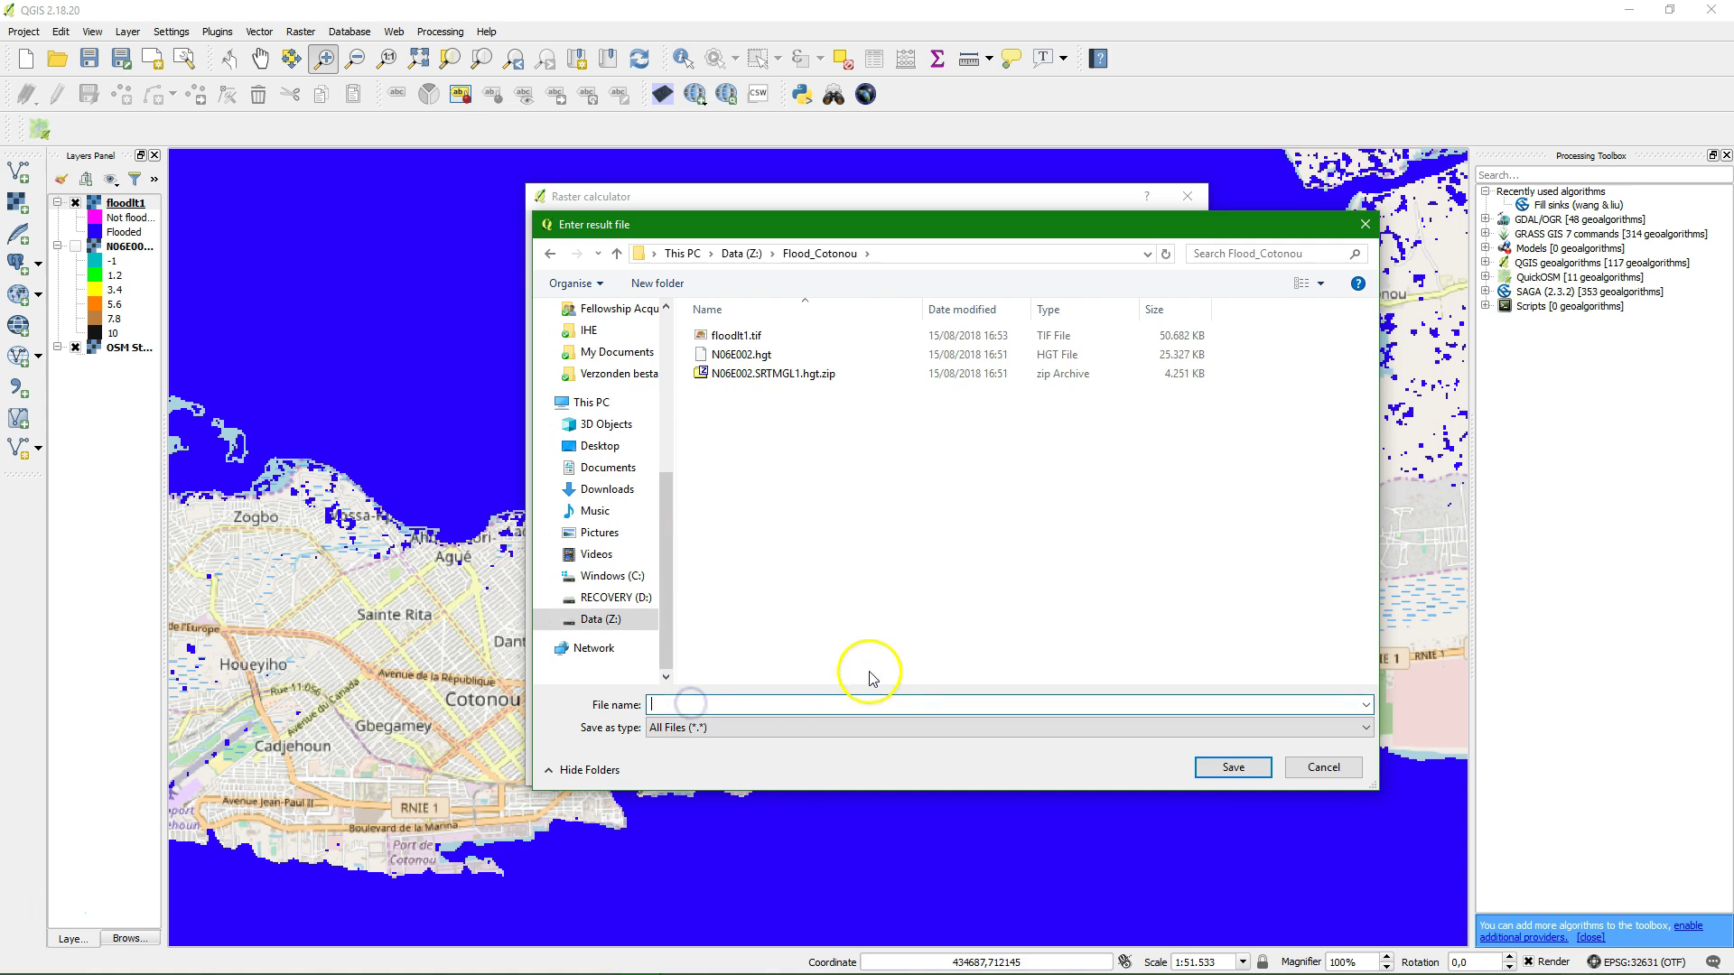
type("floodlt")
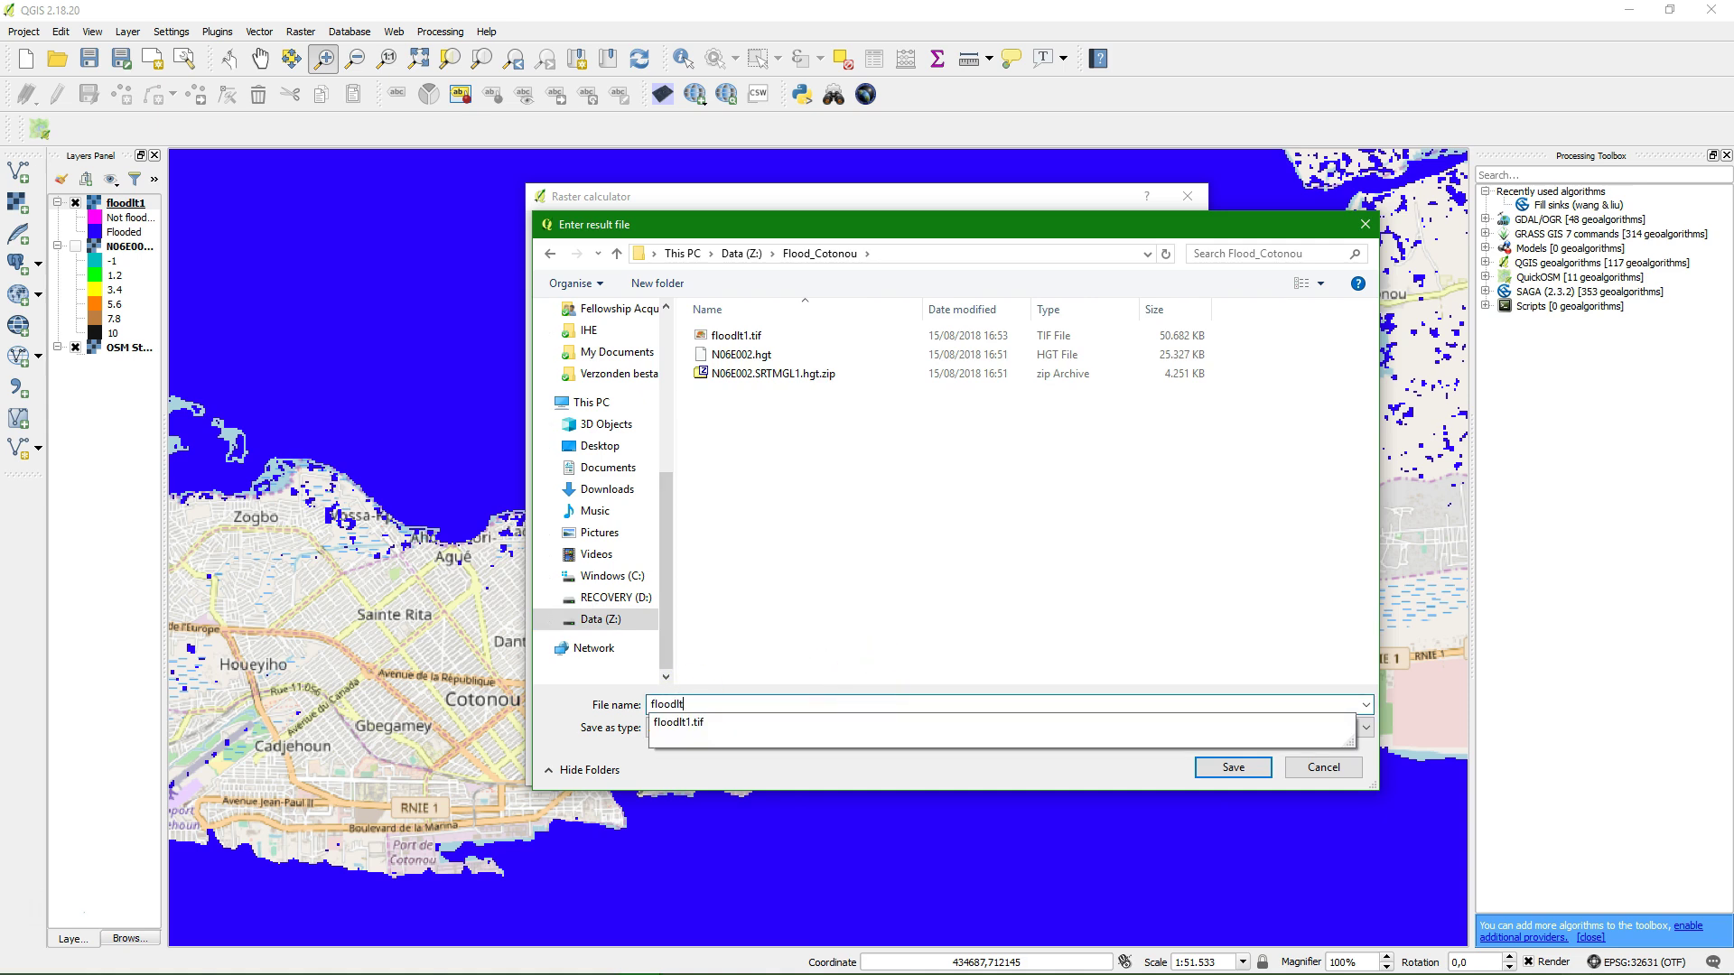
type("2.tif")
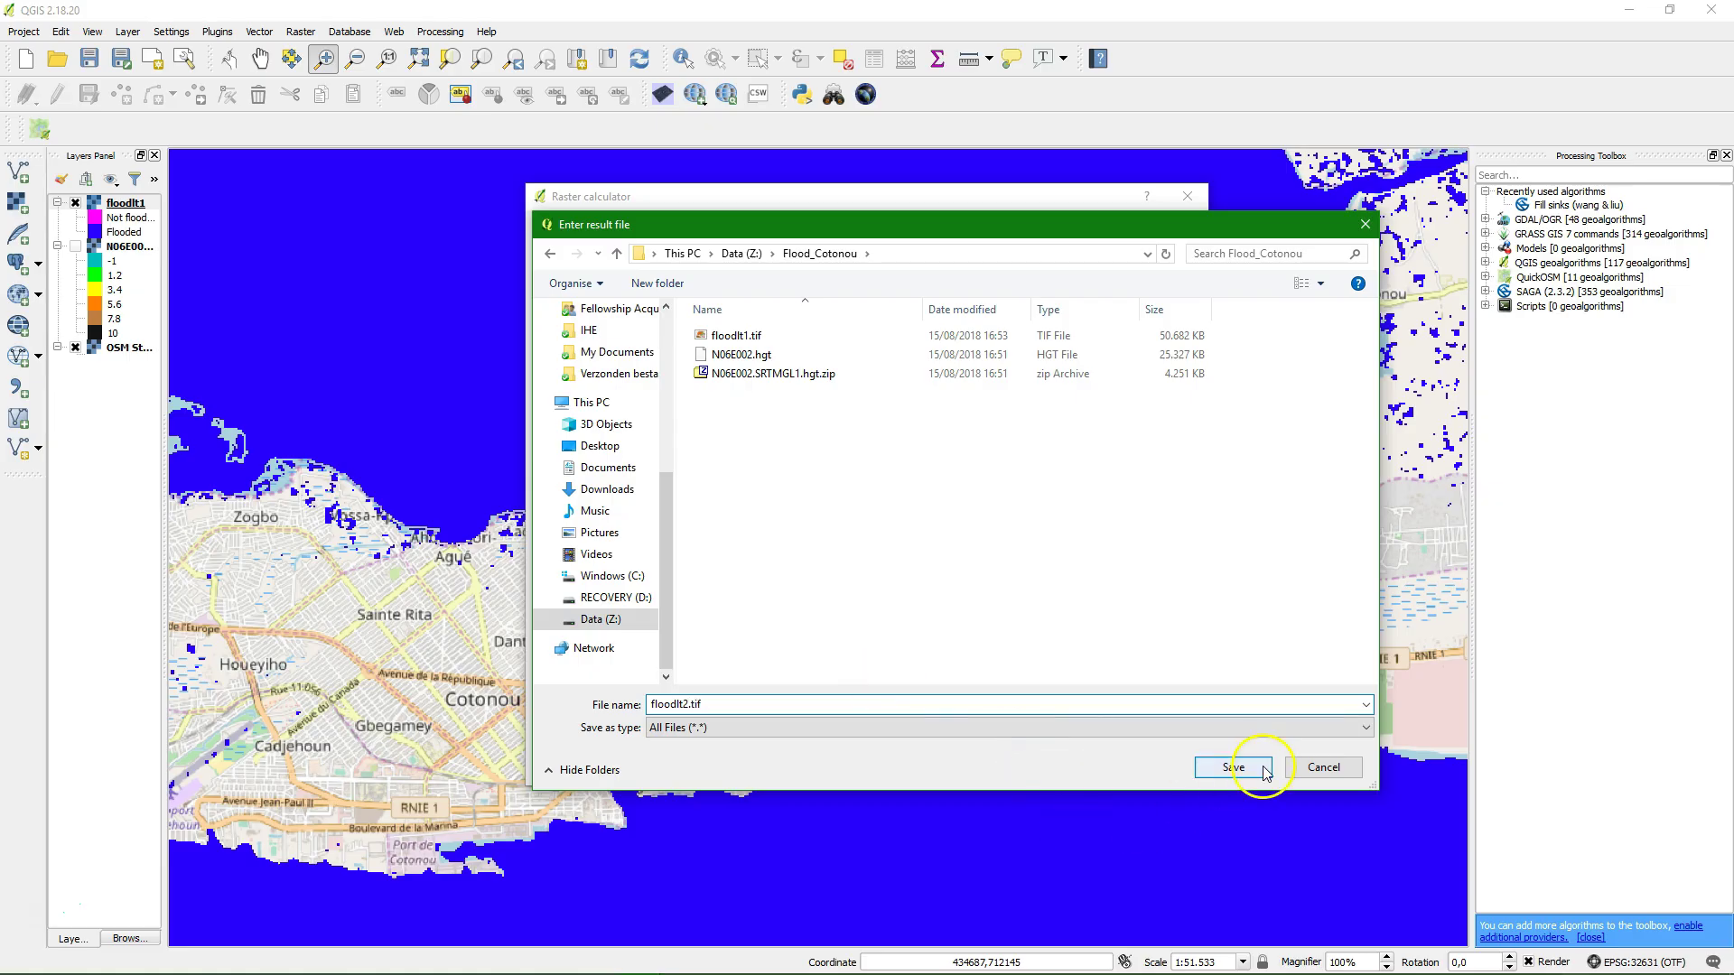
left_click(1233, 766)
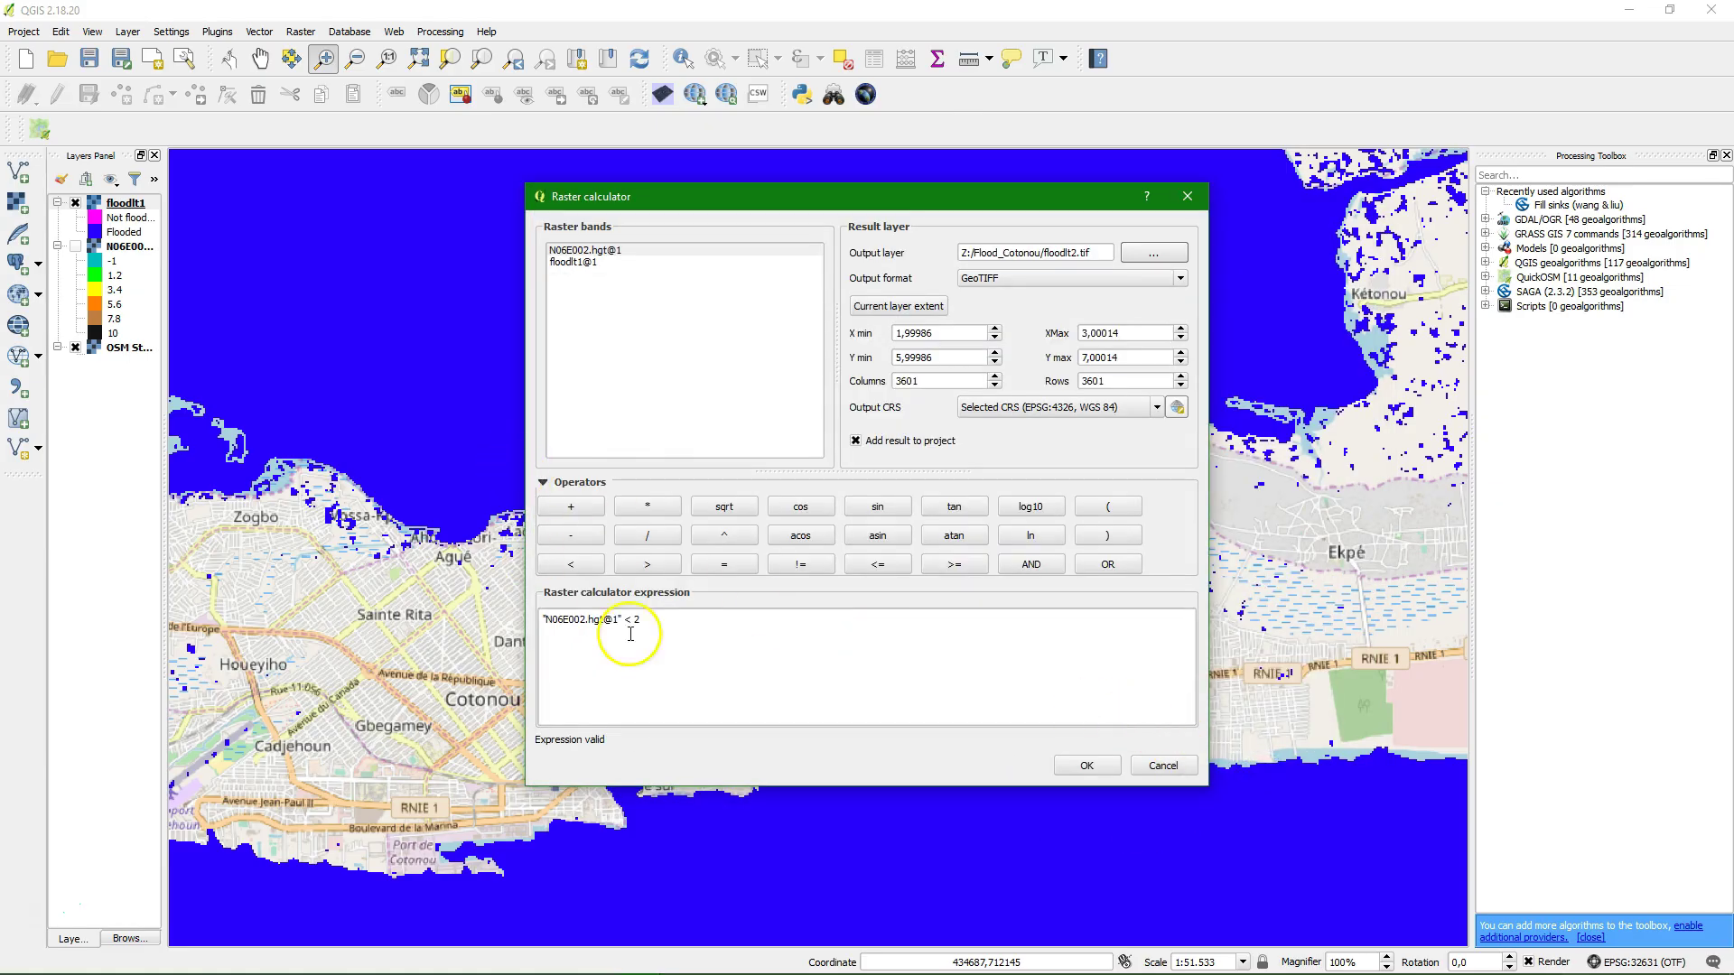
left_click(1088, 766)
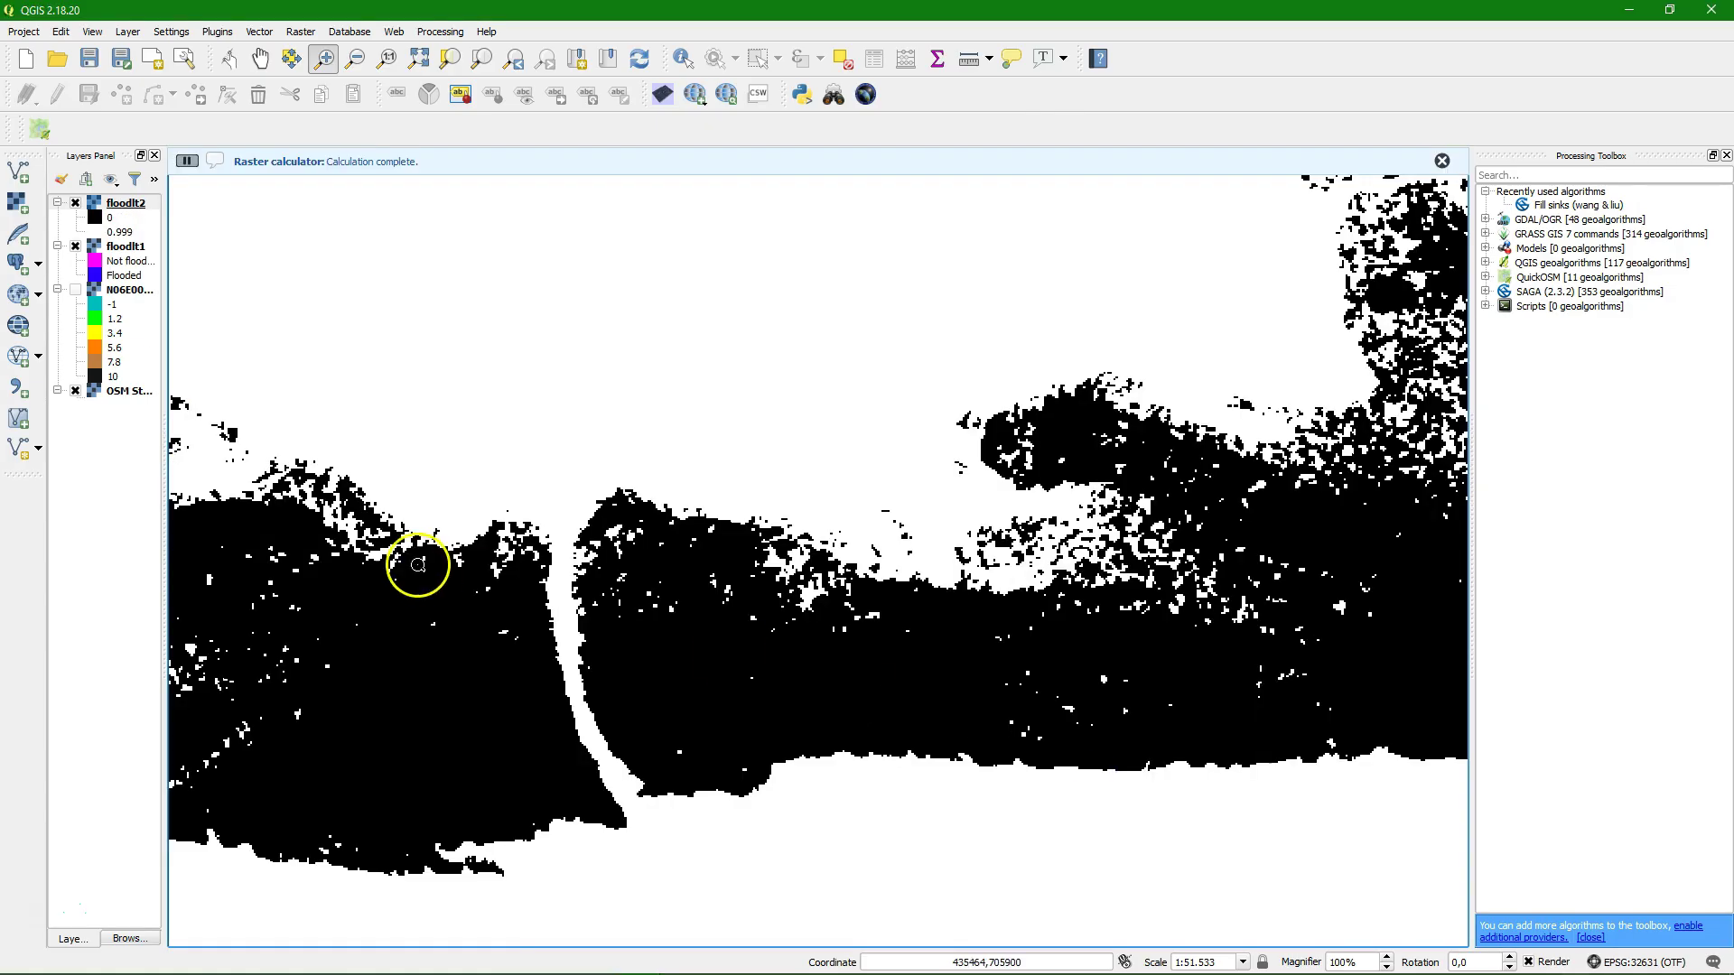
Copy the style of the floodlt1 layer and paste it onto floodlt2.
left_click(131, 248)
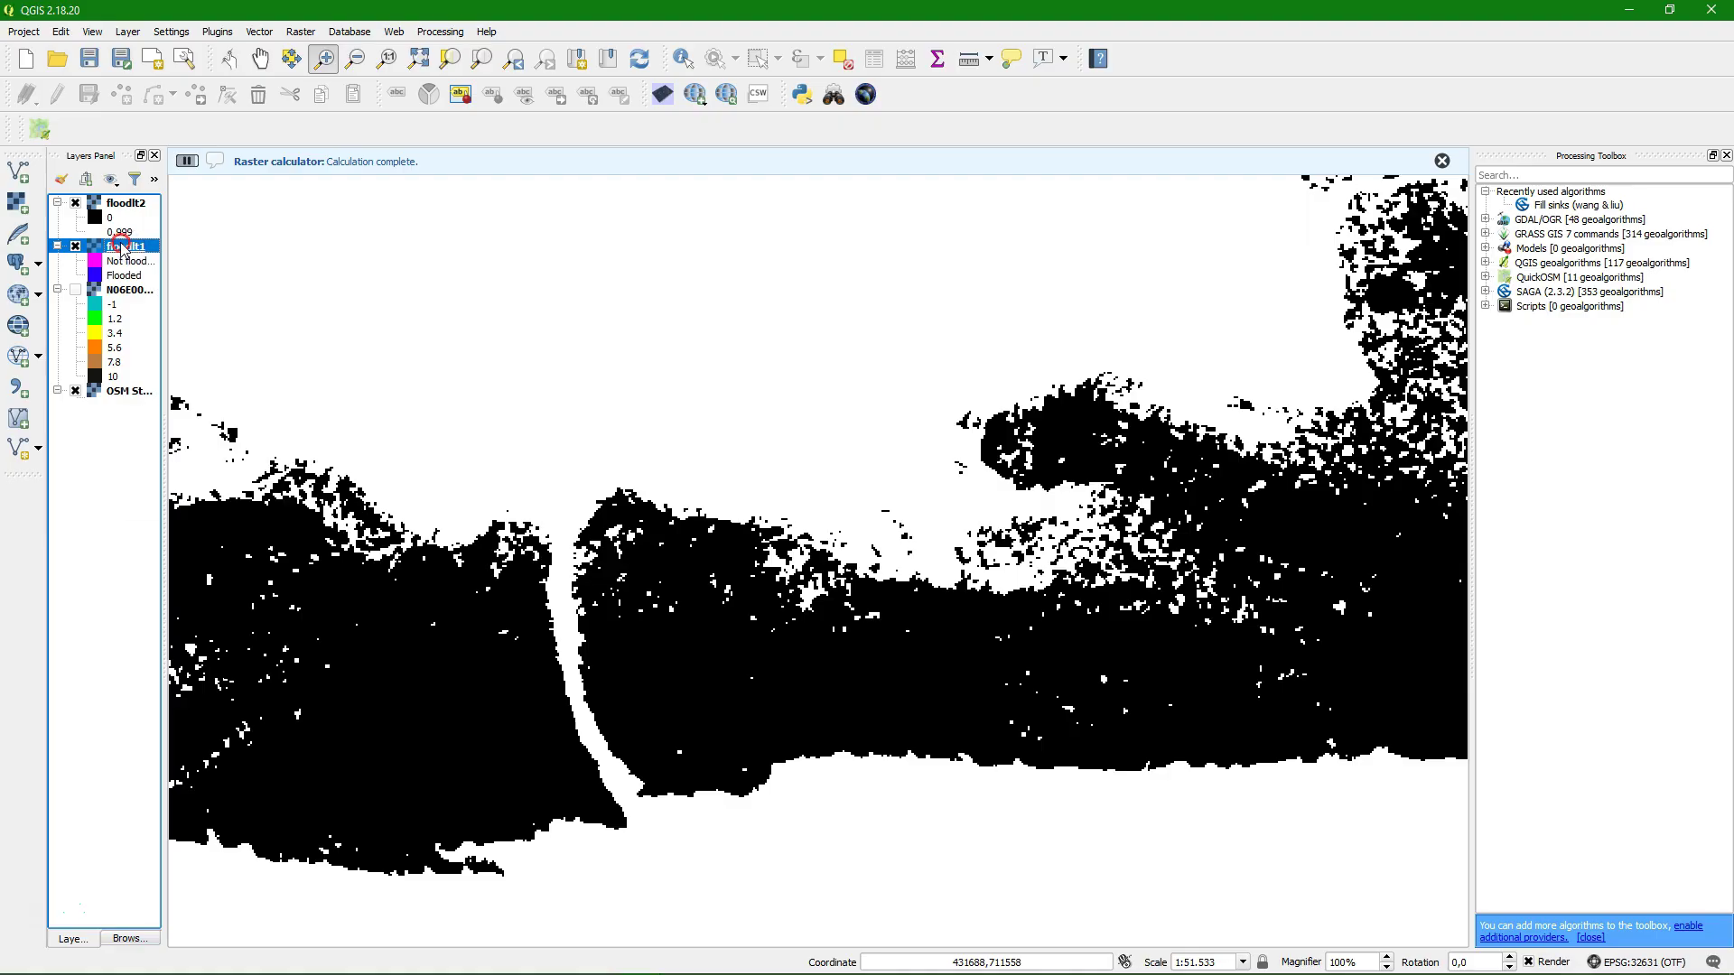
right_click(122, 248)
mouse_move(224, 436)
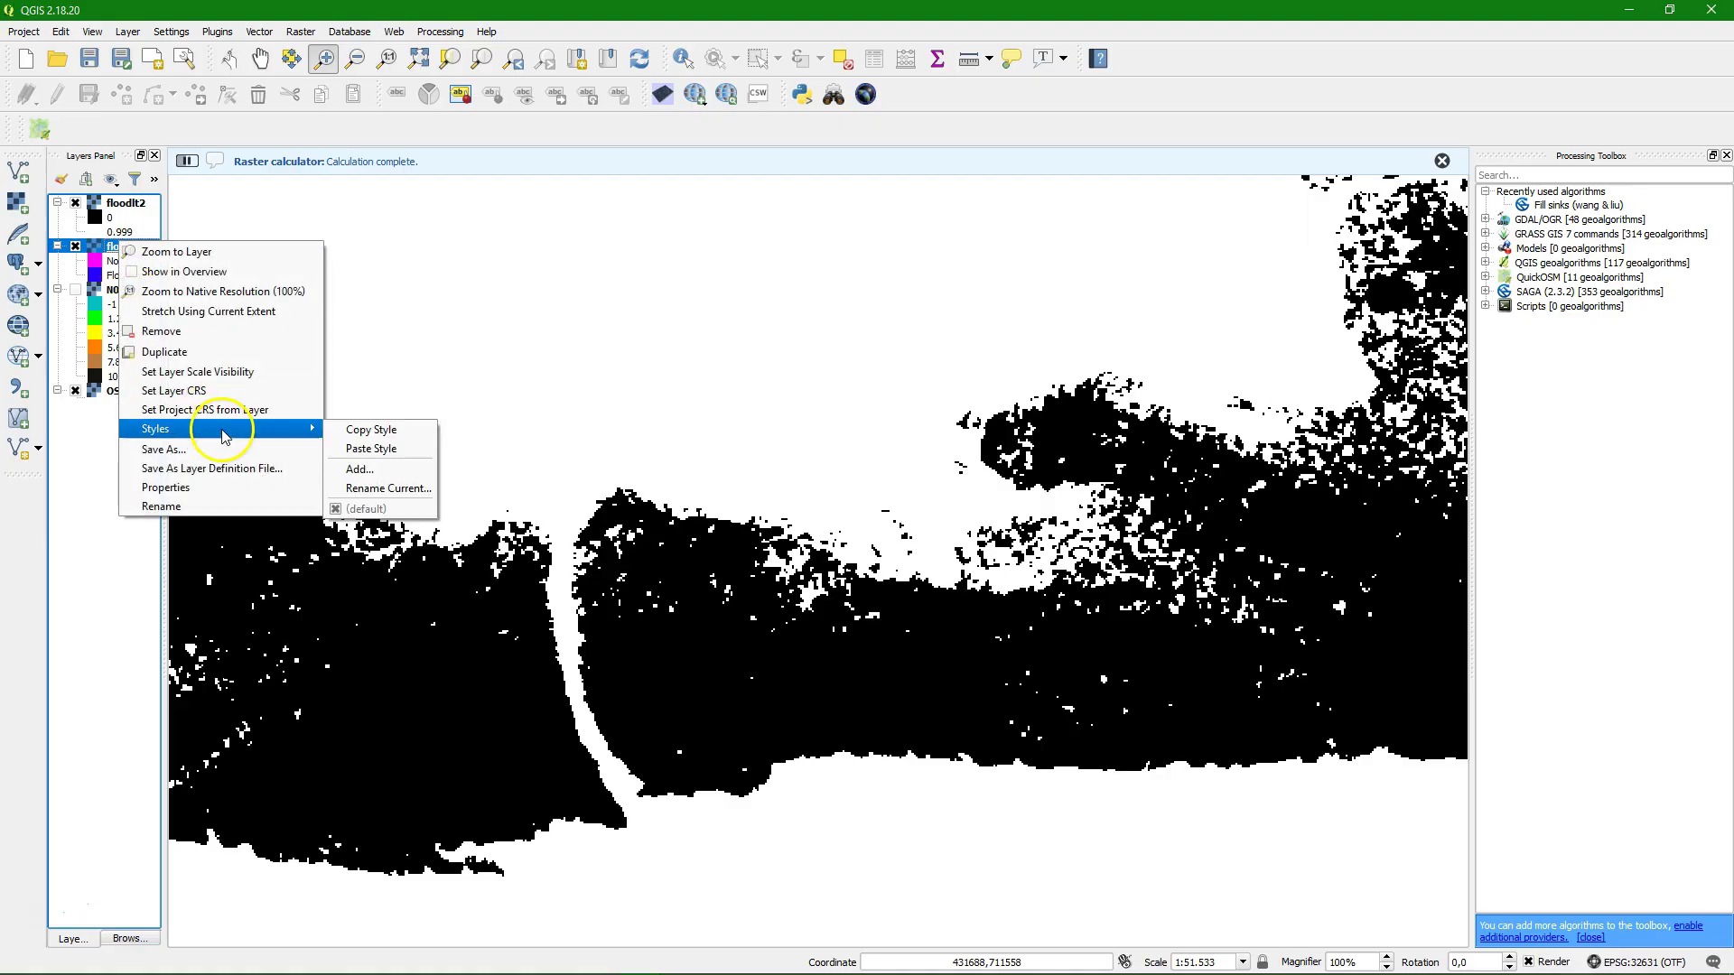
left_click(361, 431)
left_click(125, 204)
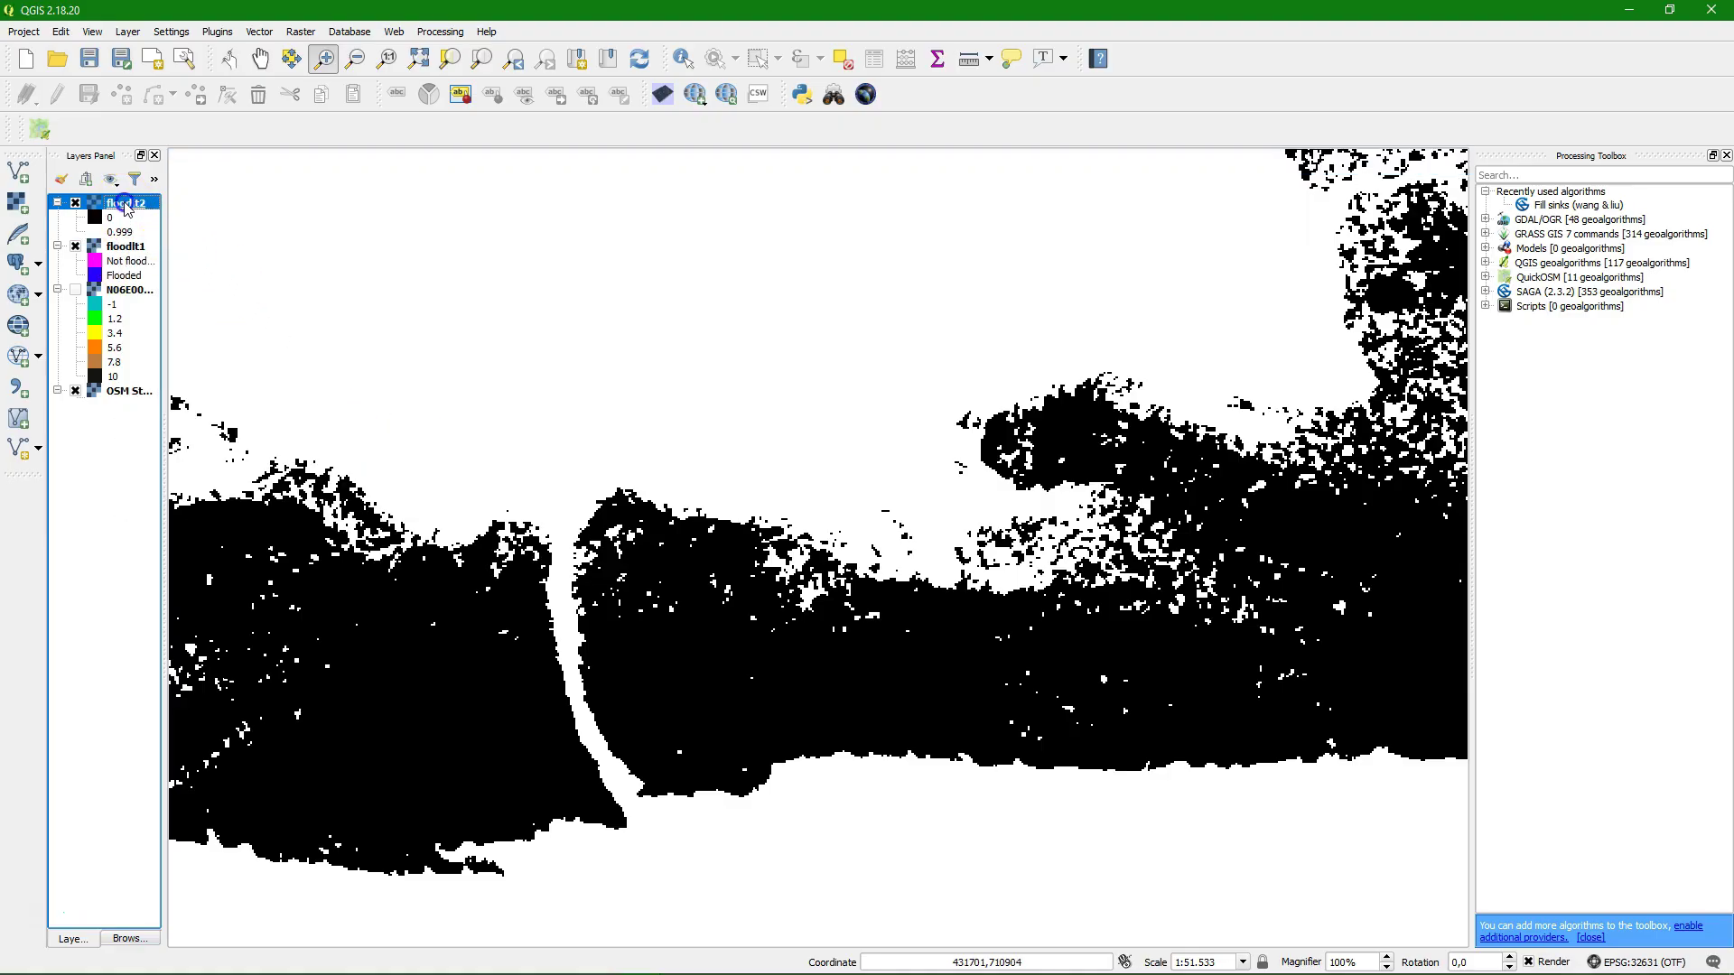
right_click(124, 204)
mouse_move(228, 389)
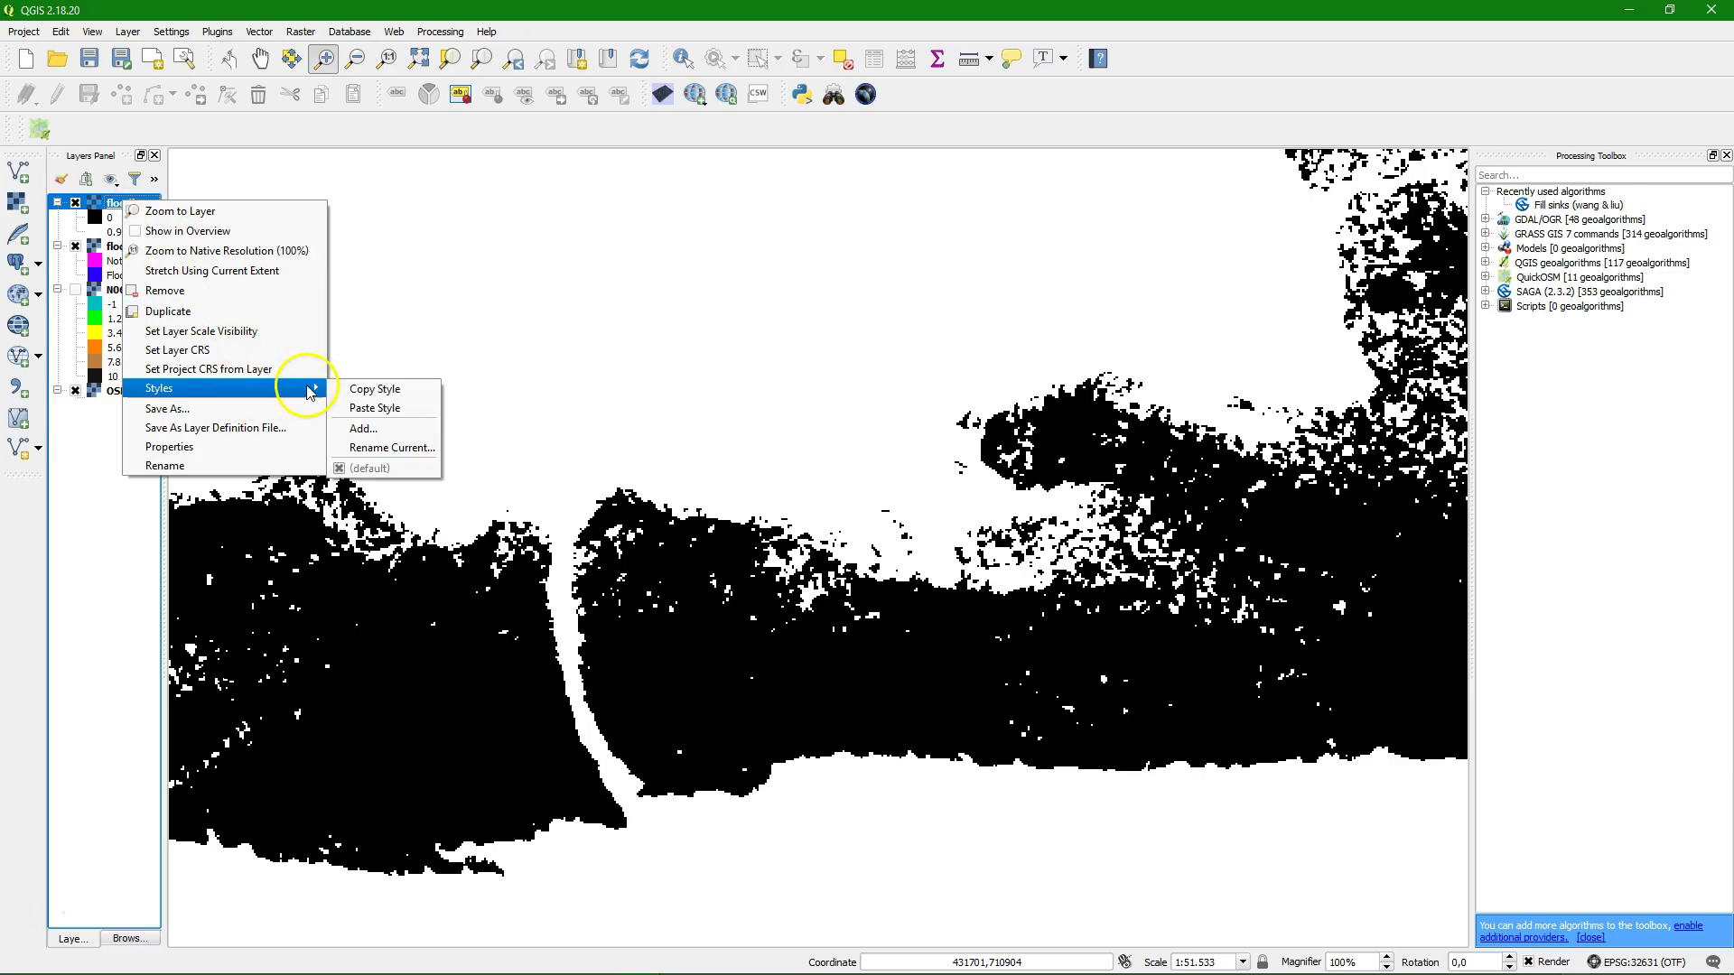
left_click(374, 408)
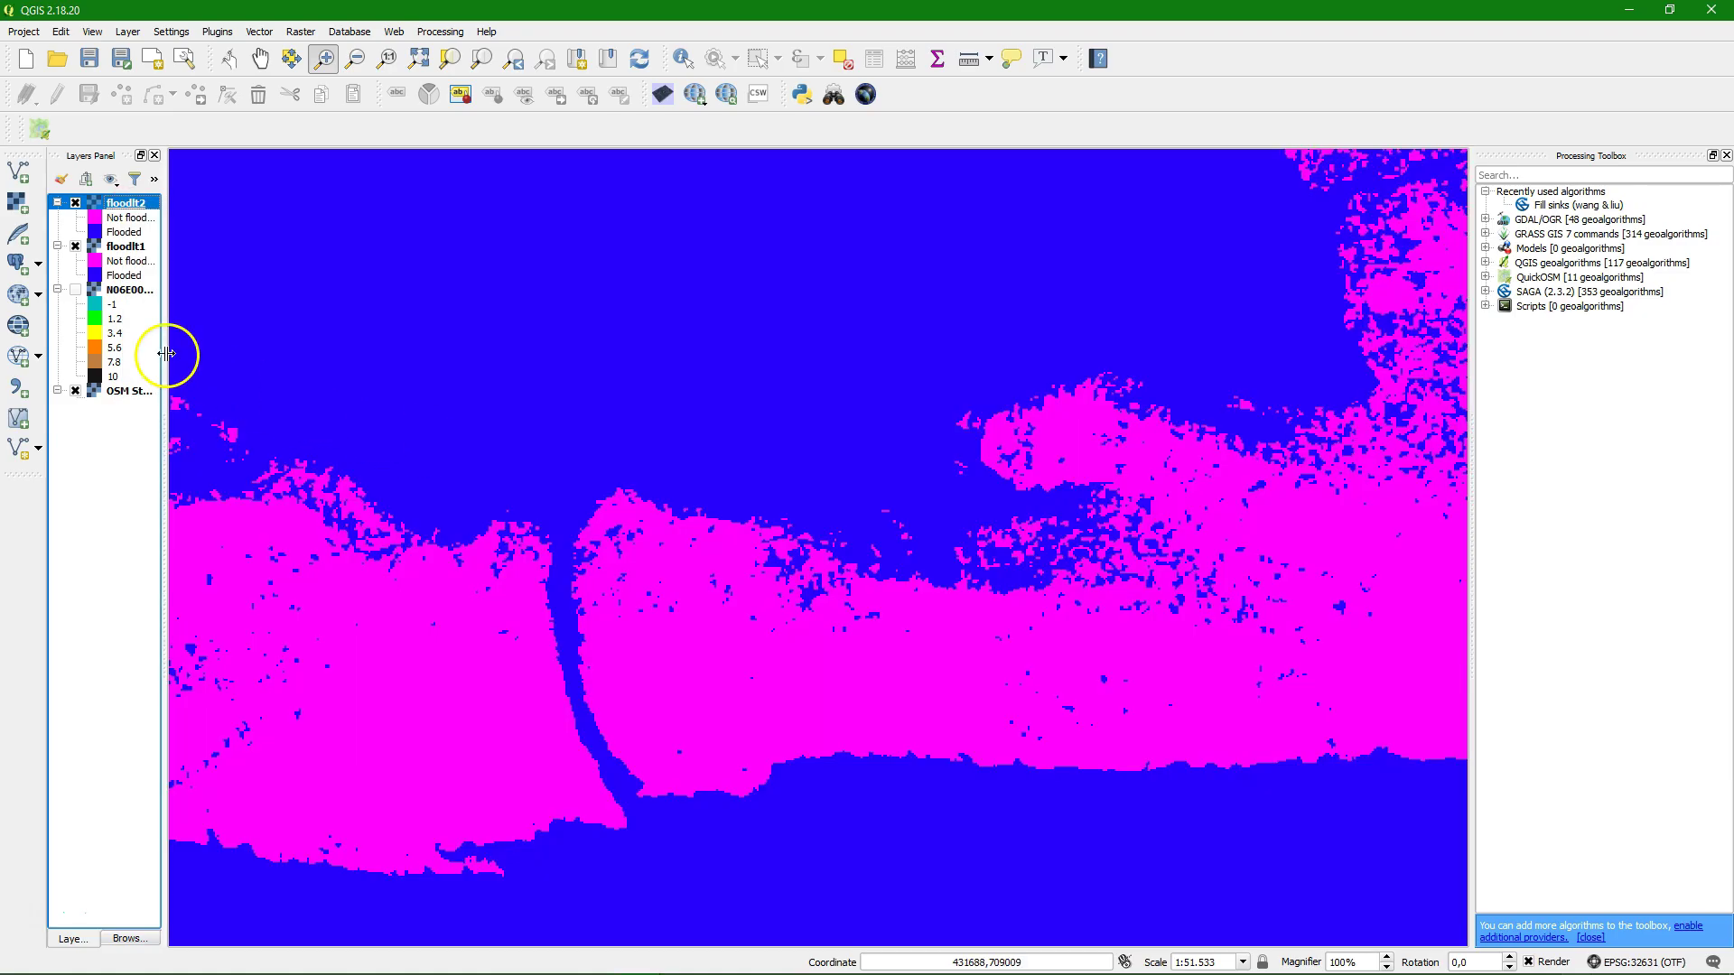
Make the Not flooded cells of floodlt2 transparent by setting 0 as the additional no data value.
right_click(122, 210)
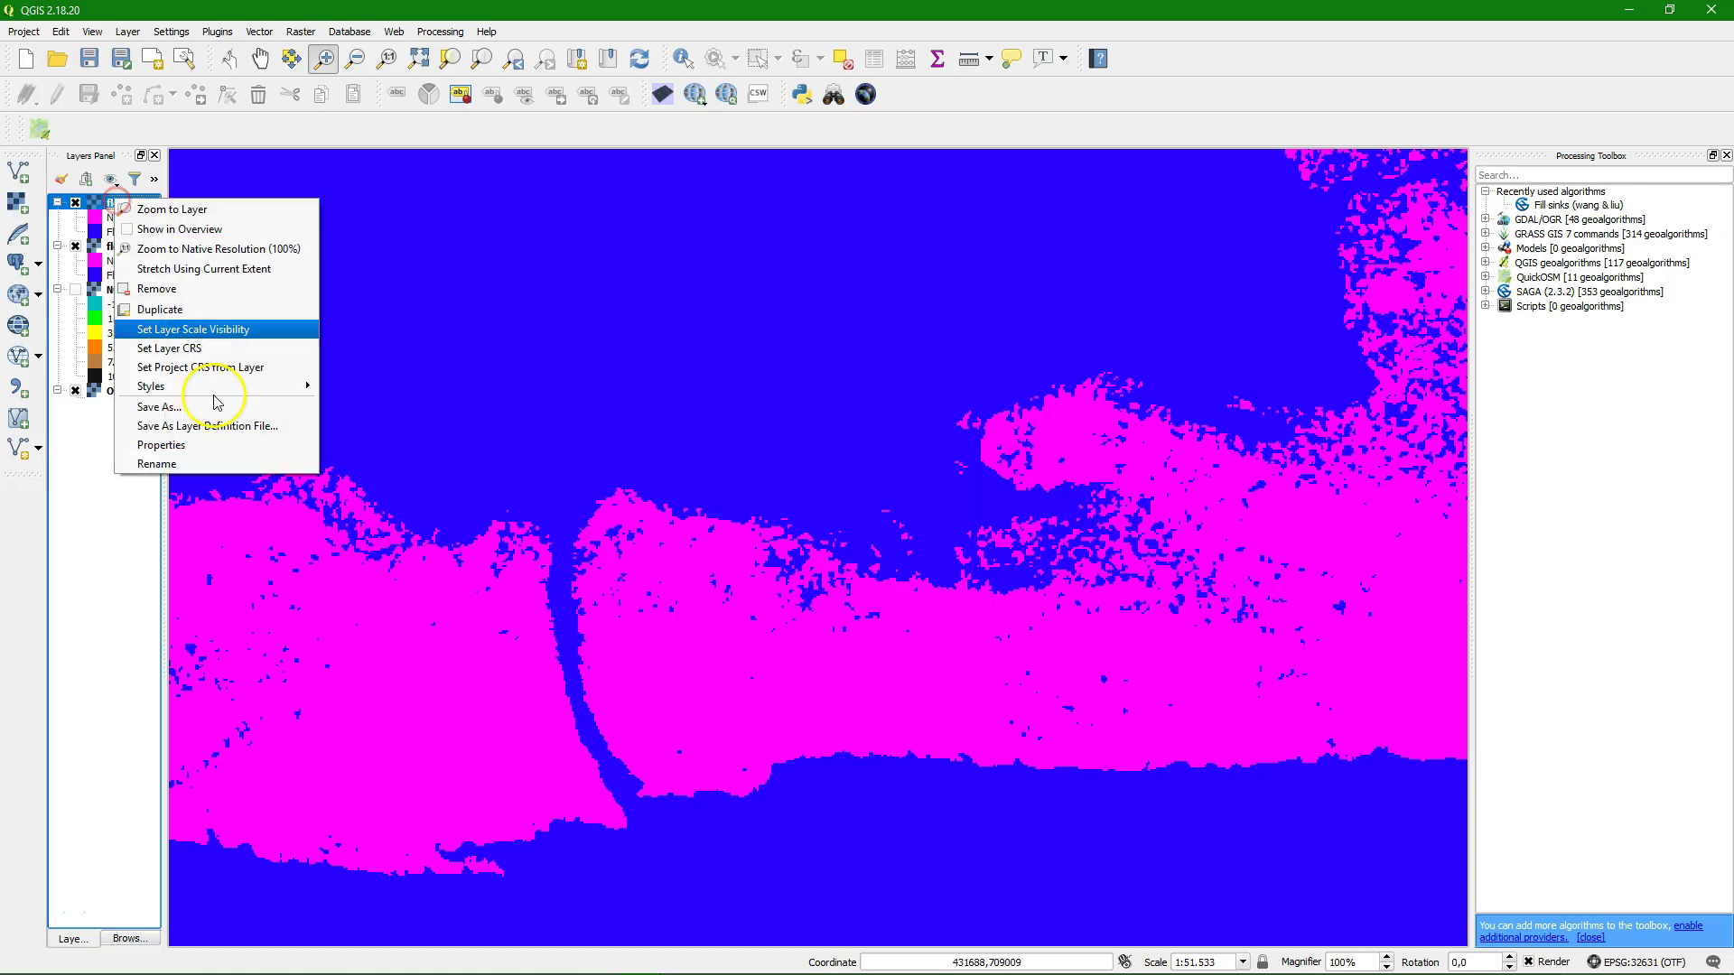
left_click(221, 449)
left_click(1287, 162)
type("0")
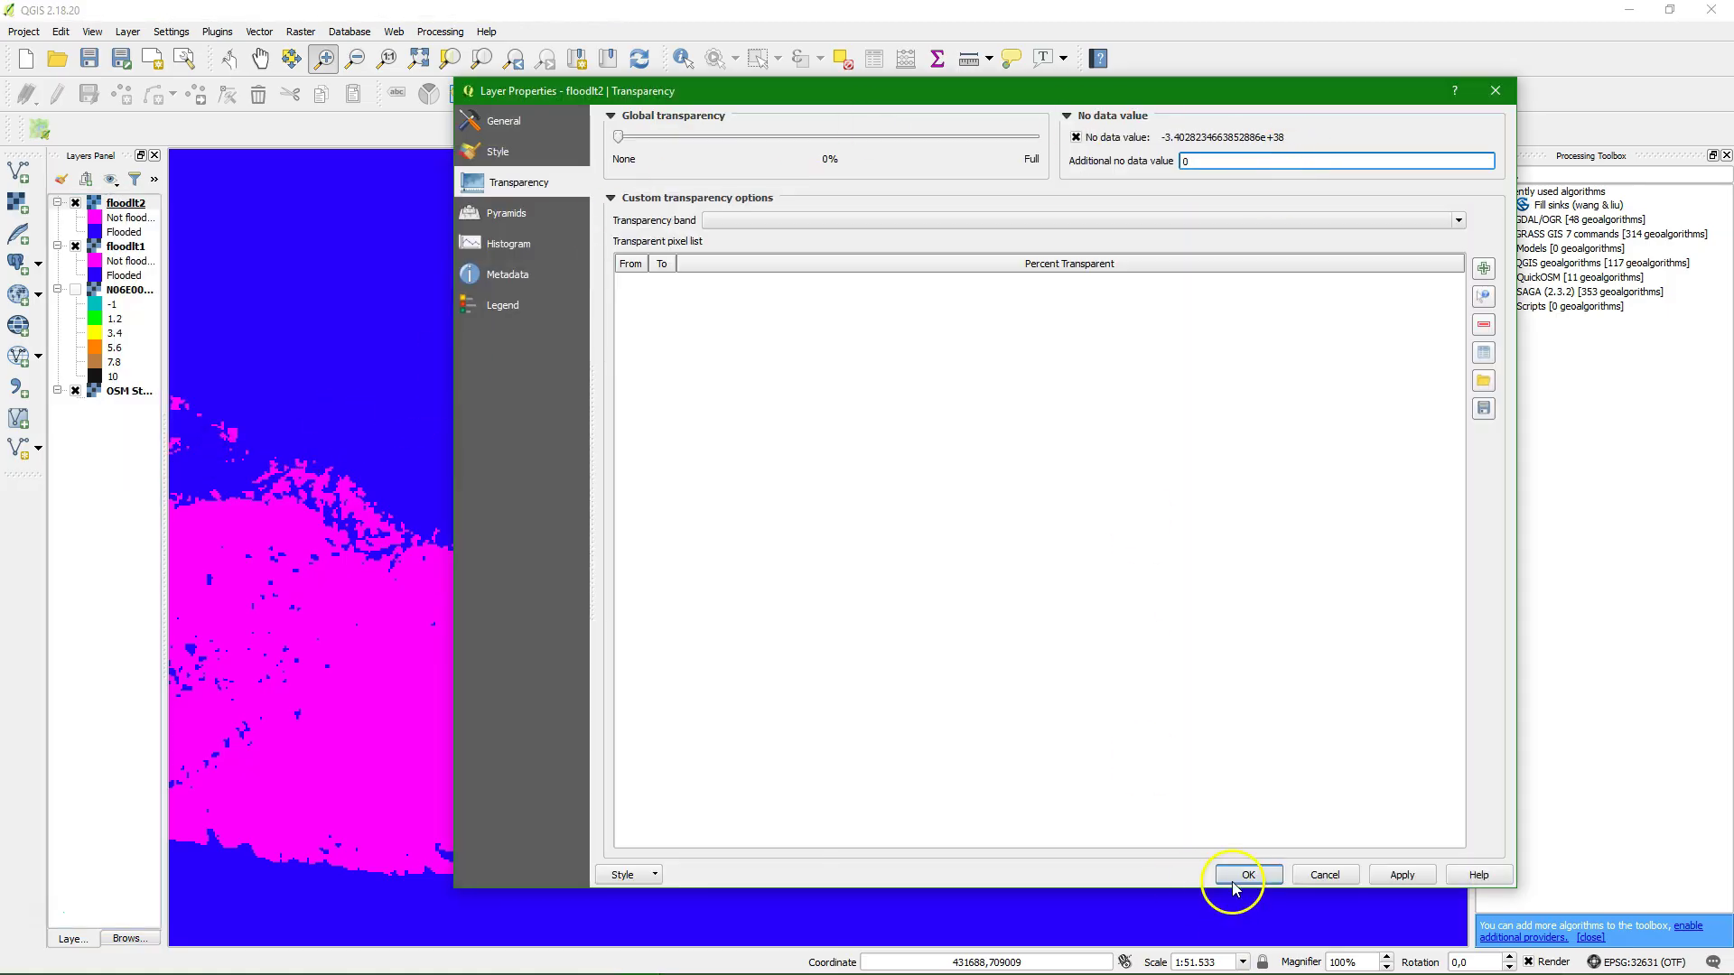
left_click(1246, 875)
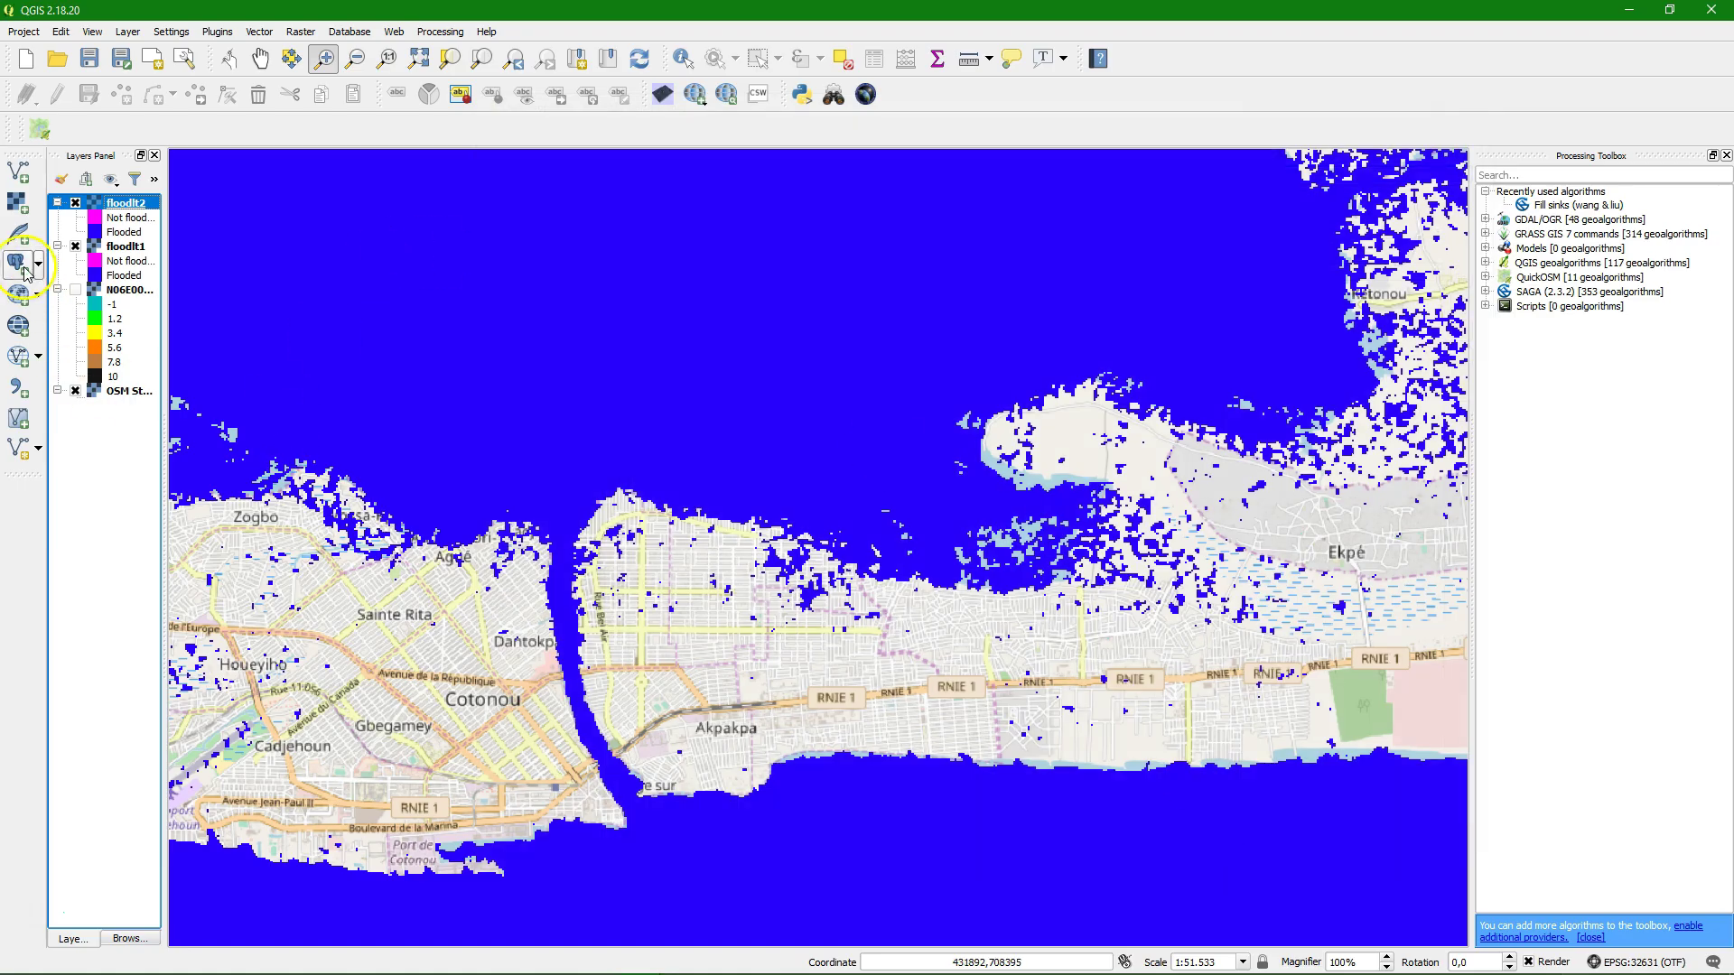
Toggle the visibility of floodlt2 repeatedly to compare its flooded extent with floodlt1.
left_click(76, 203)
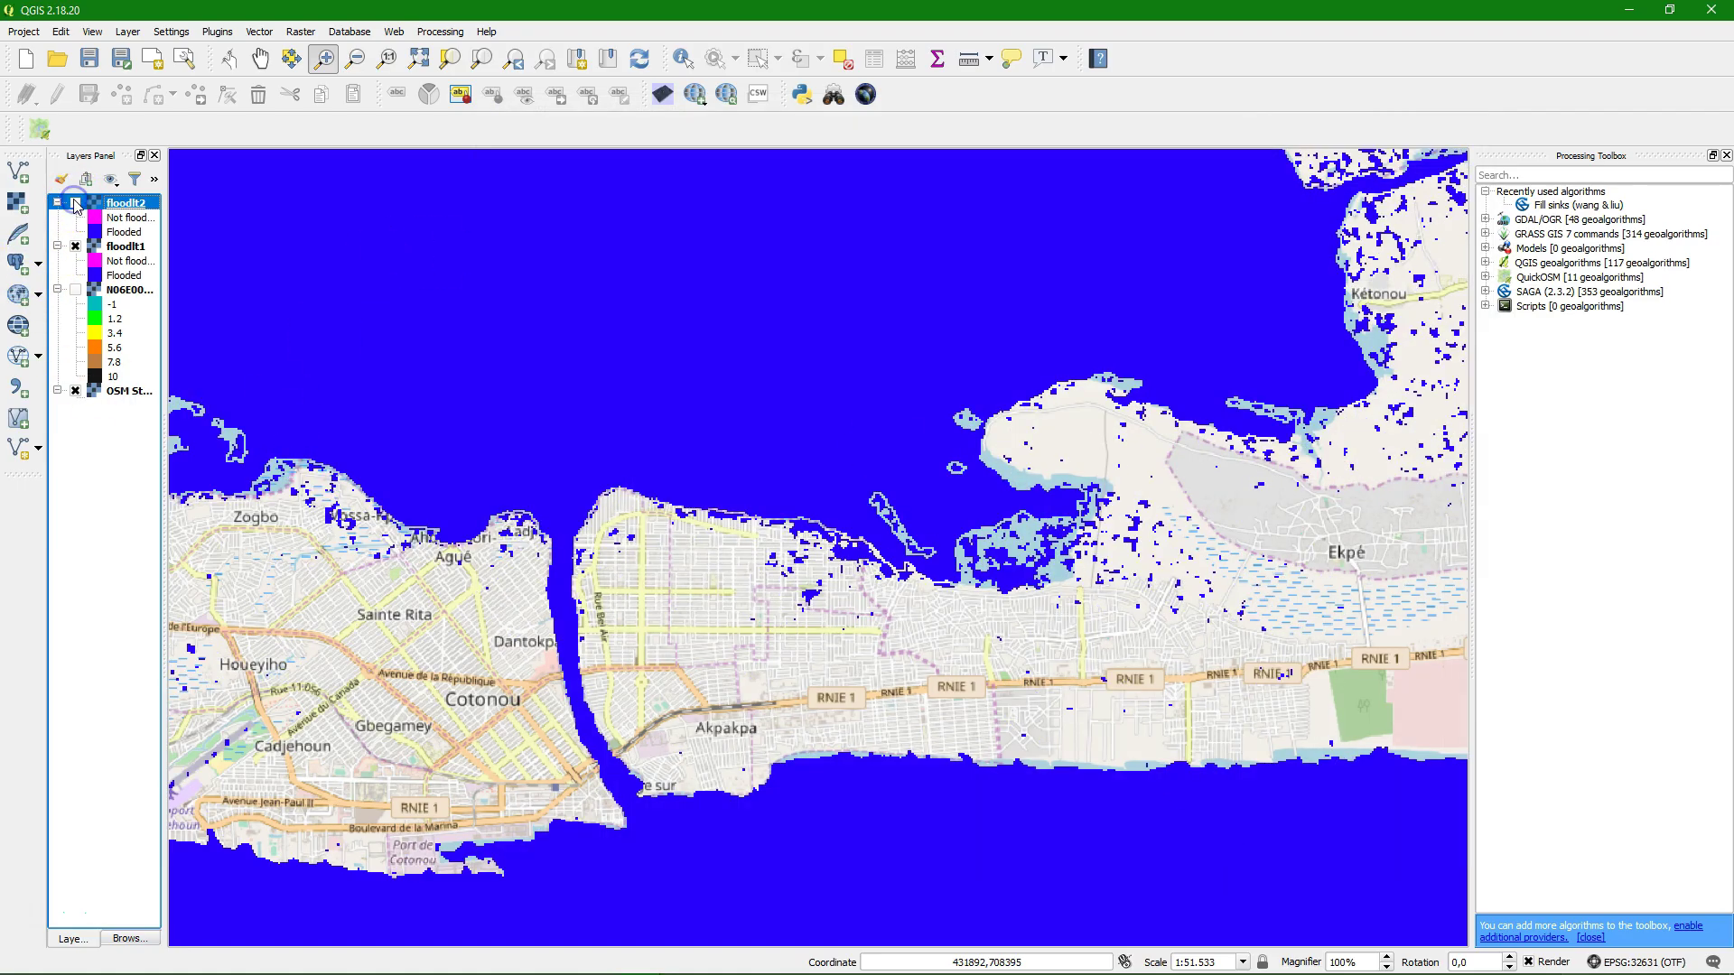
left_click(76, 203)
left_click(75, 204)
left_click(76, 203)
left_click(76, 204)
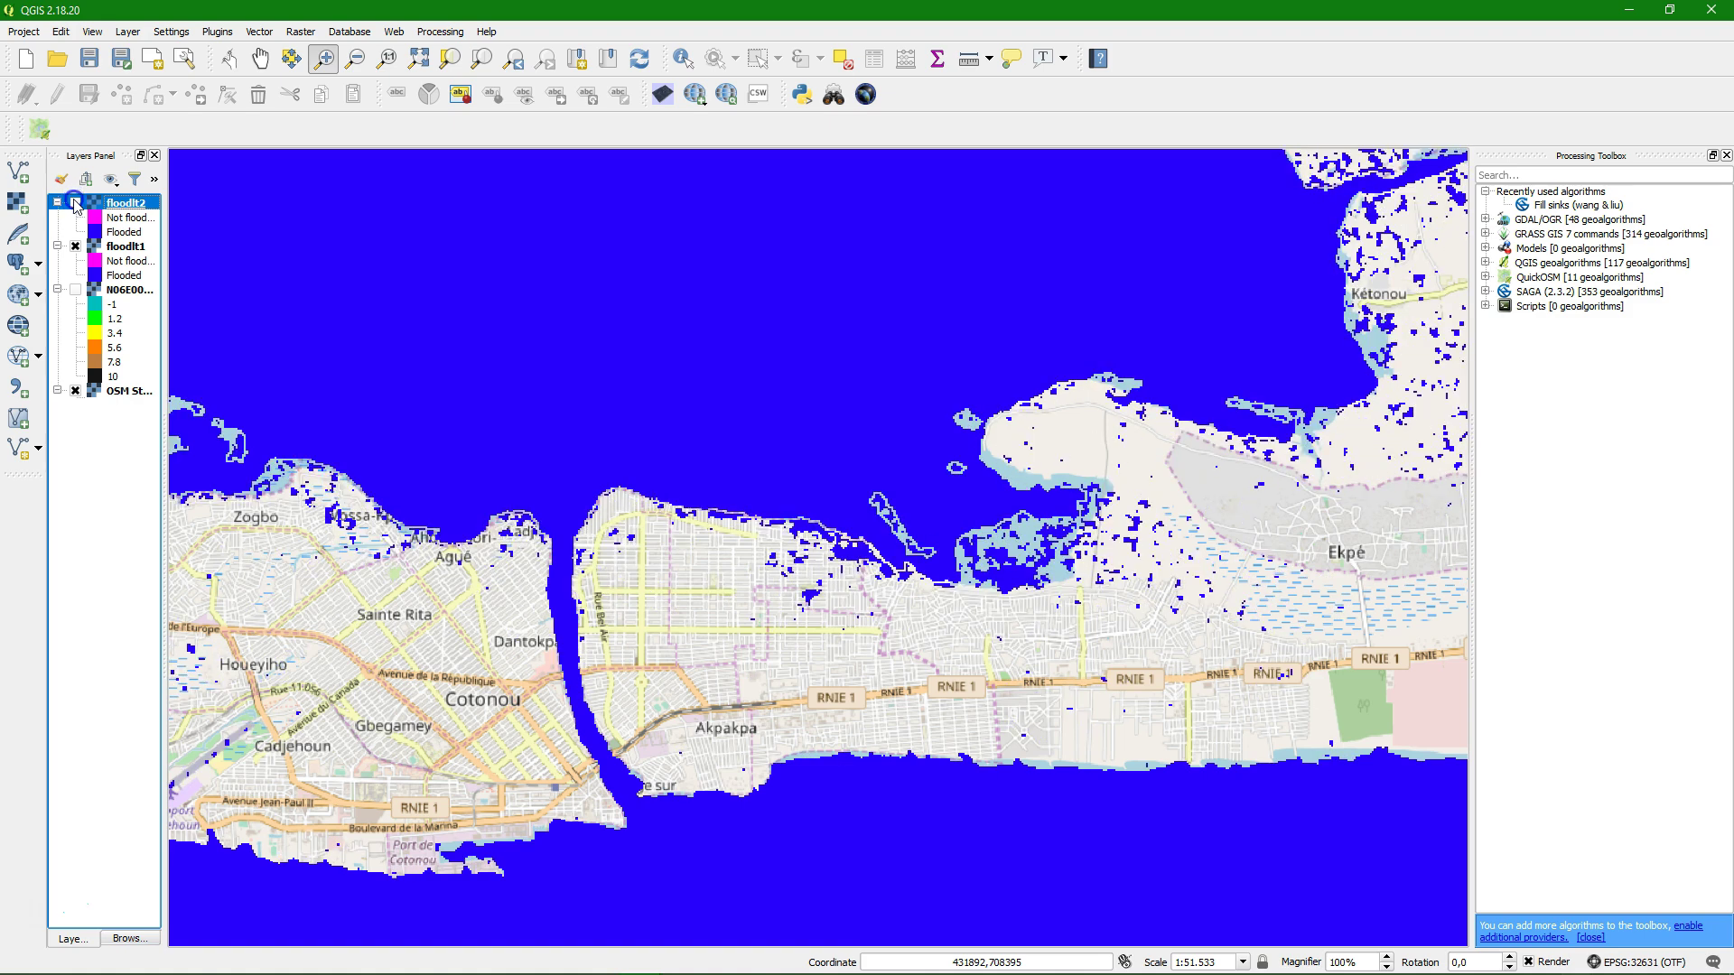
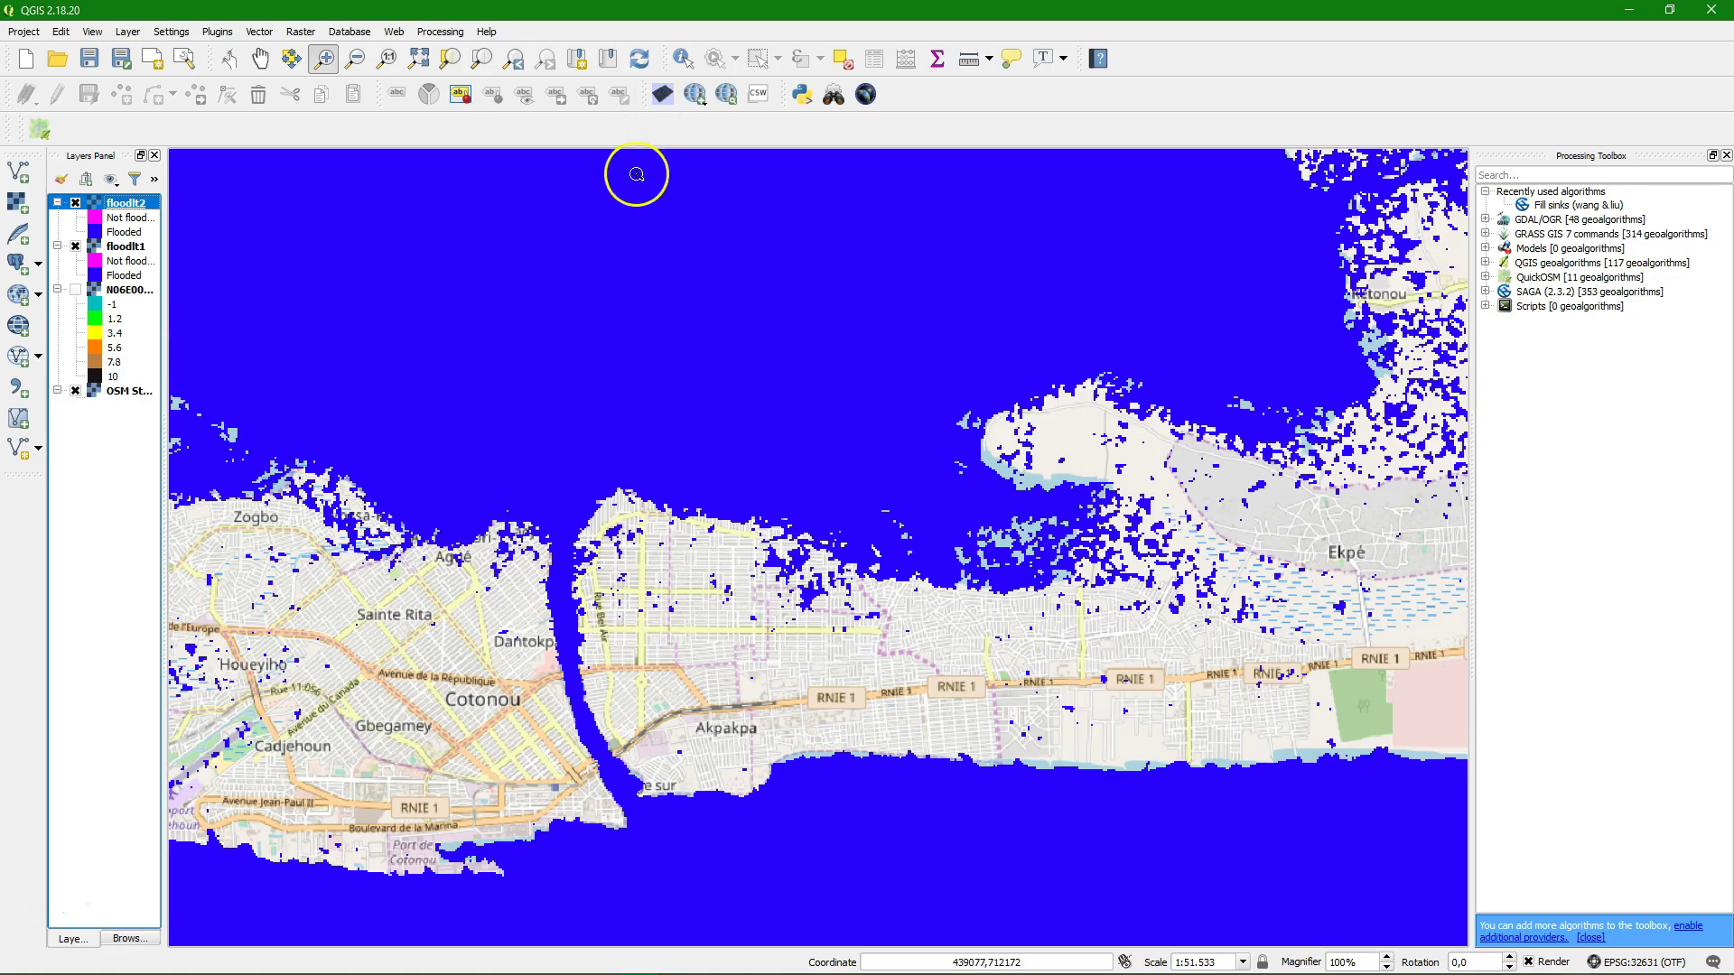
Search all plugins for qgis2 to check for Qgis2threejs, and close the plugin manager.
left_click(611, 701)
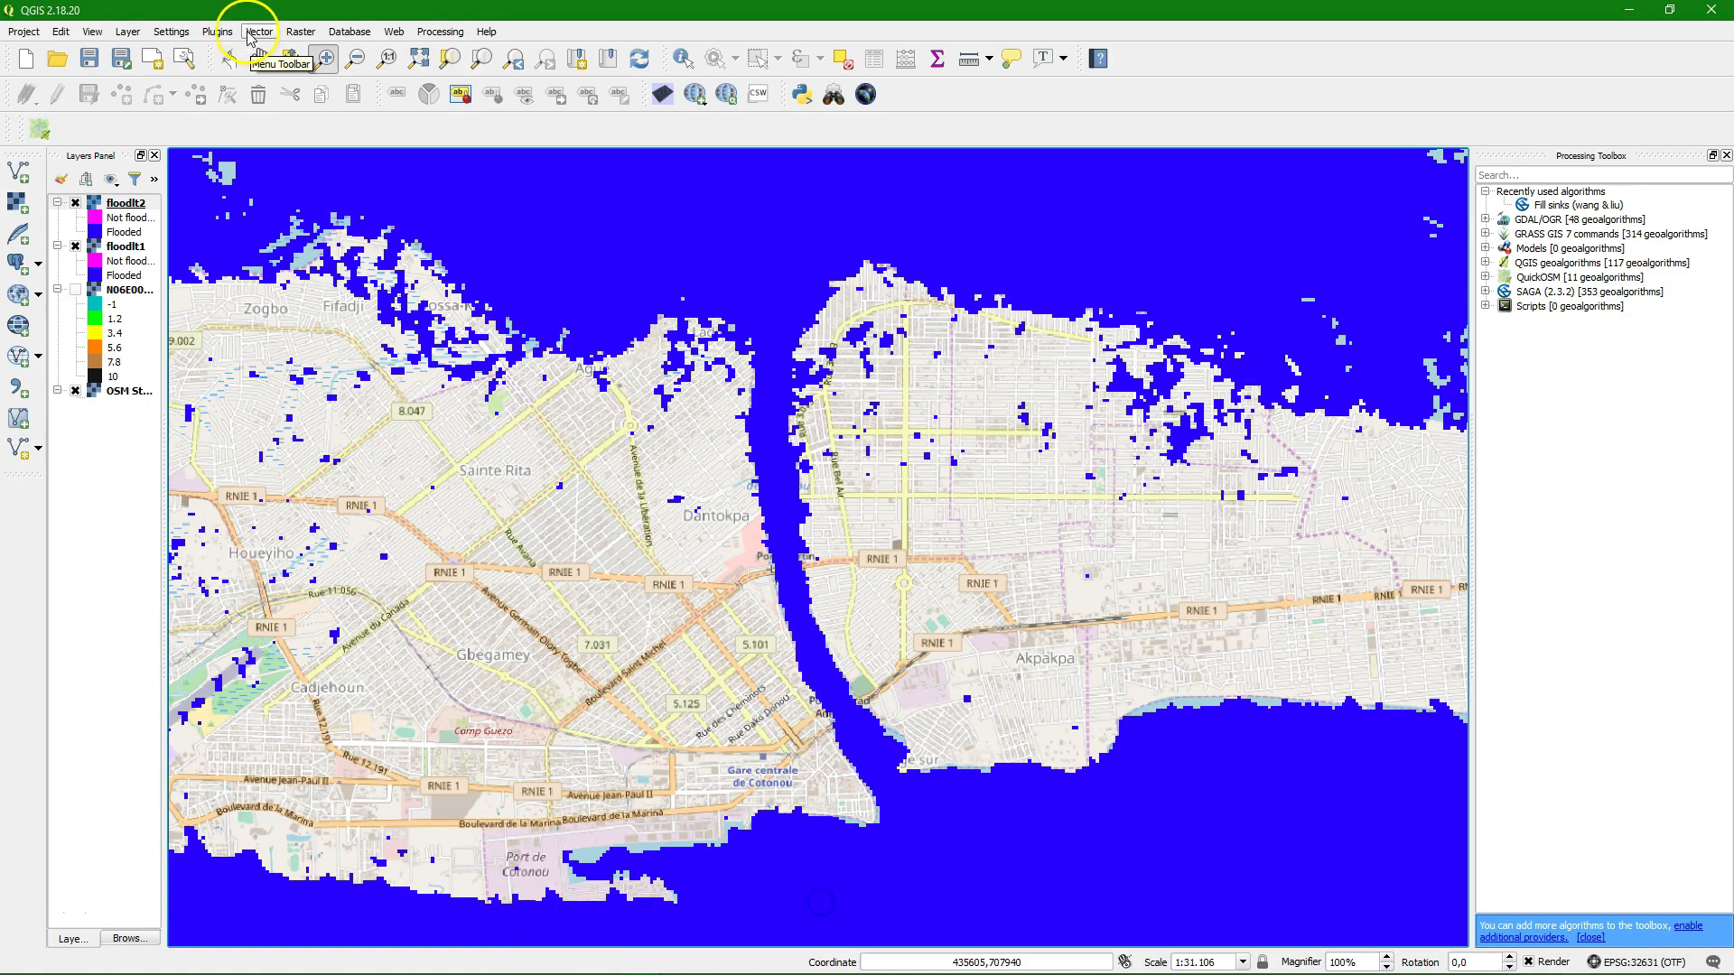
left_click(218, 31)
left_click(228, 50)
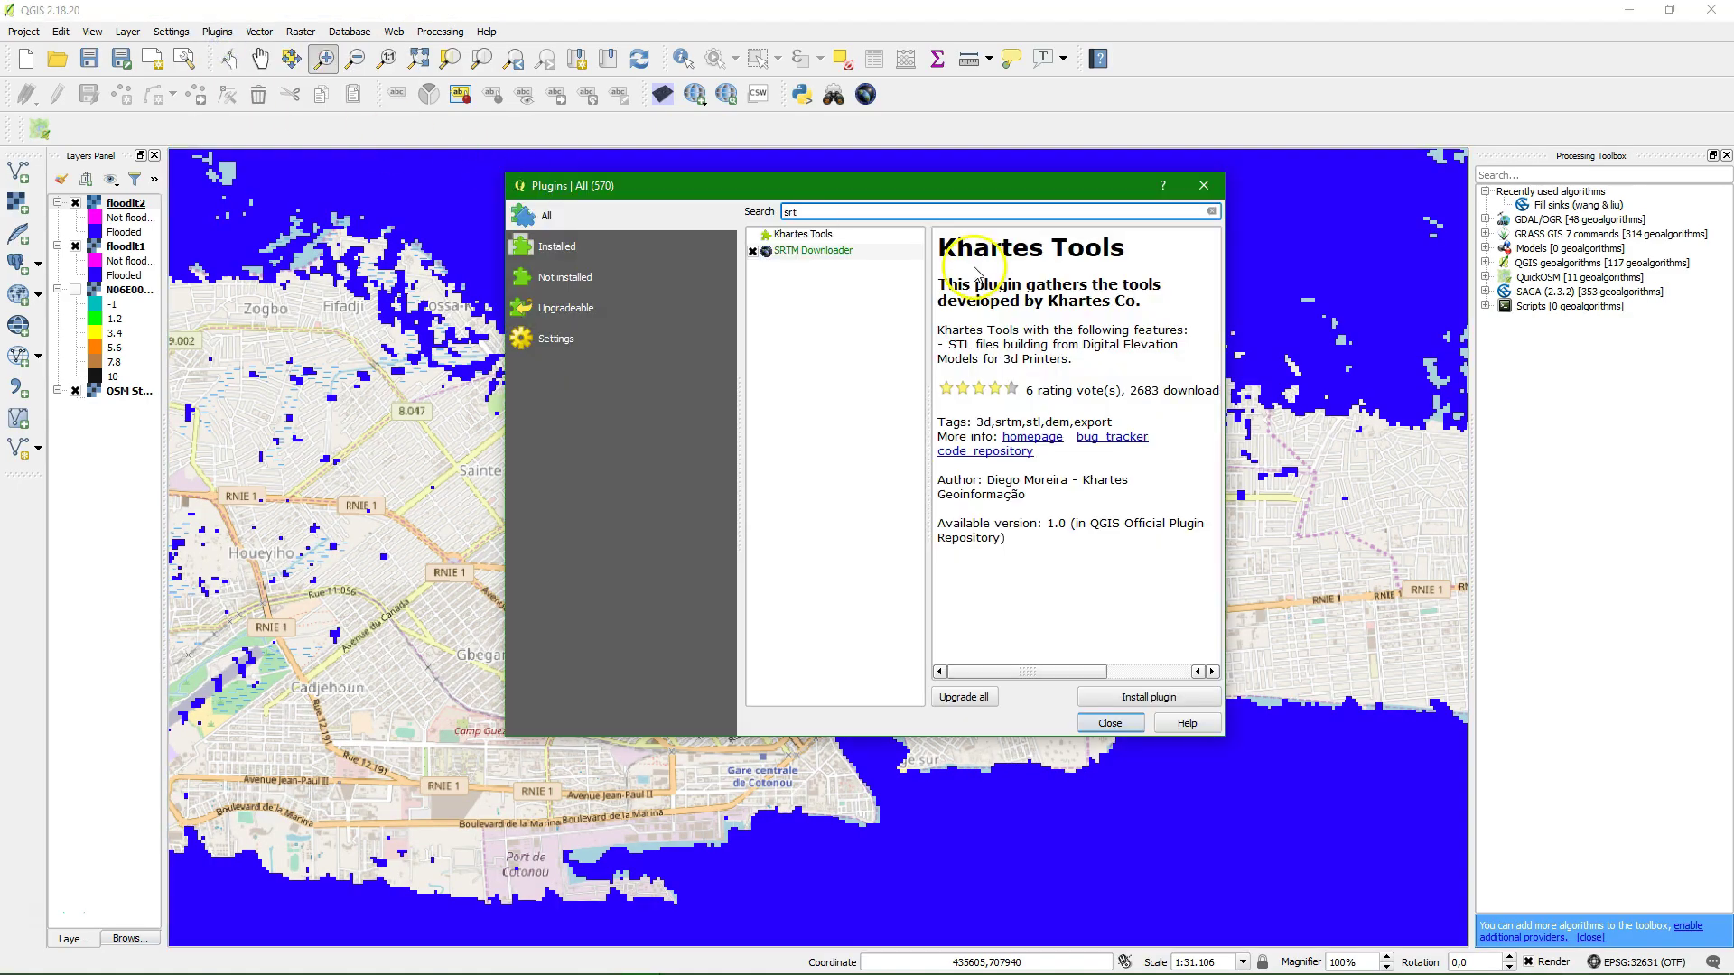
type("qg")
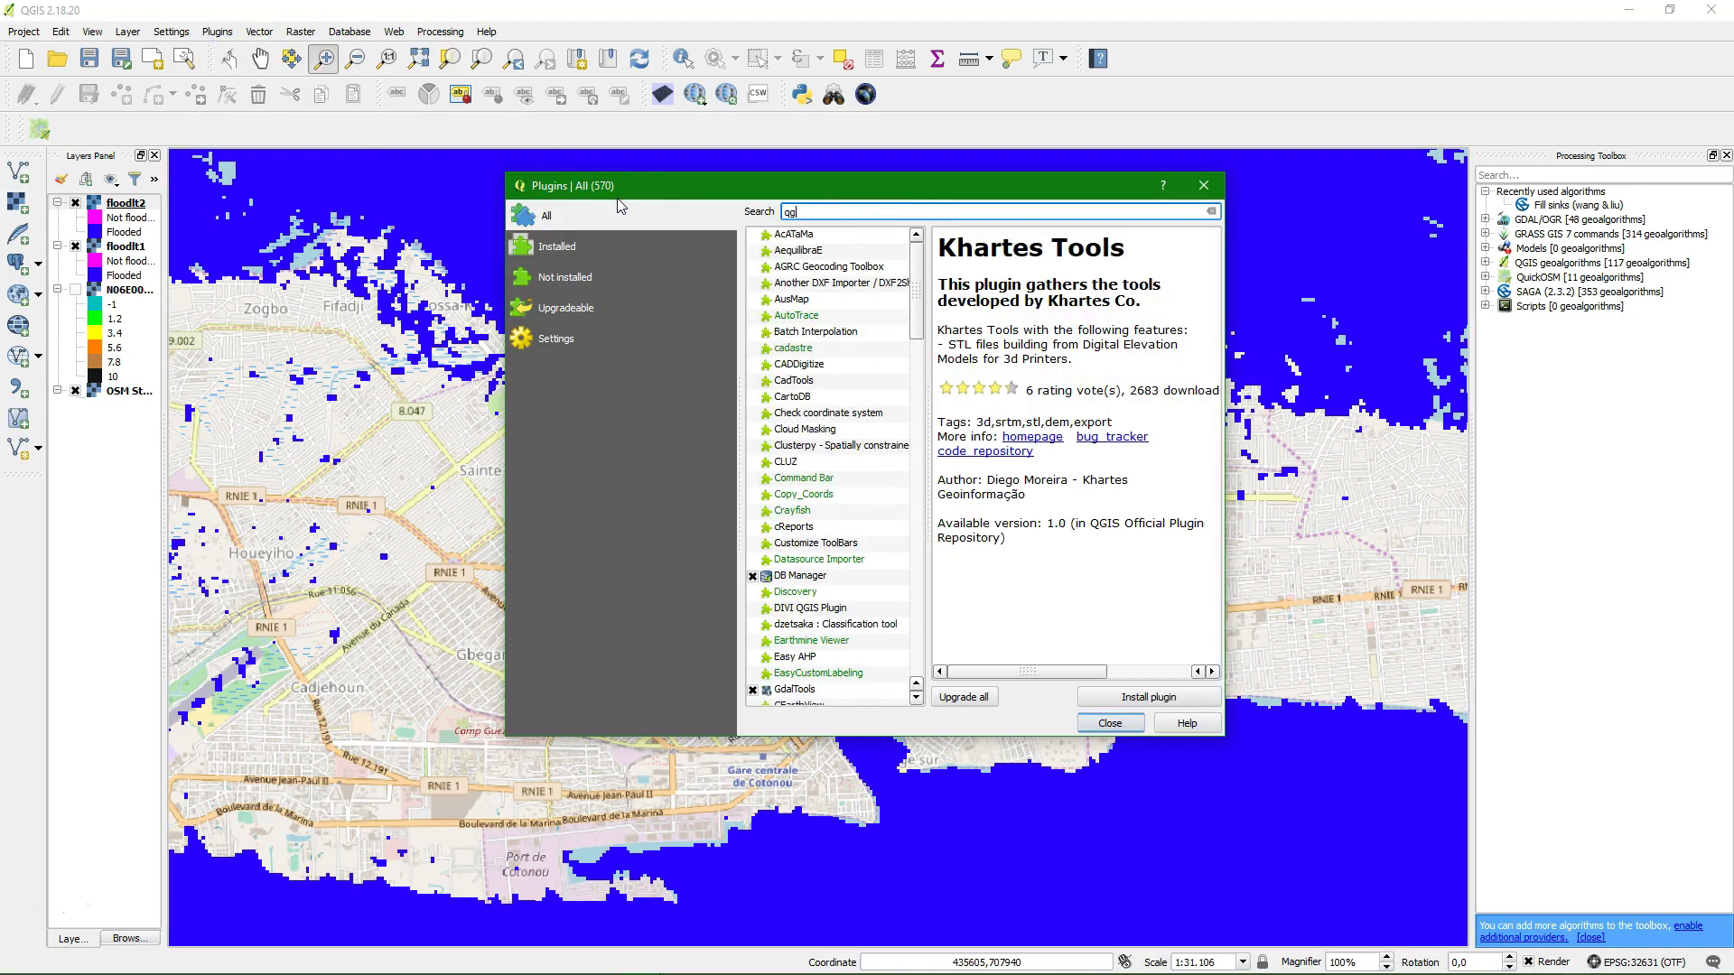
type("is2")
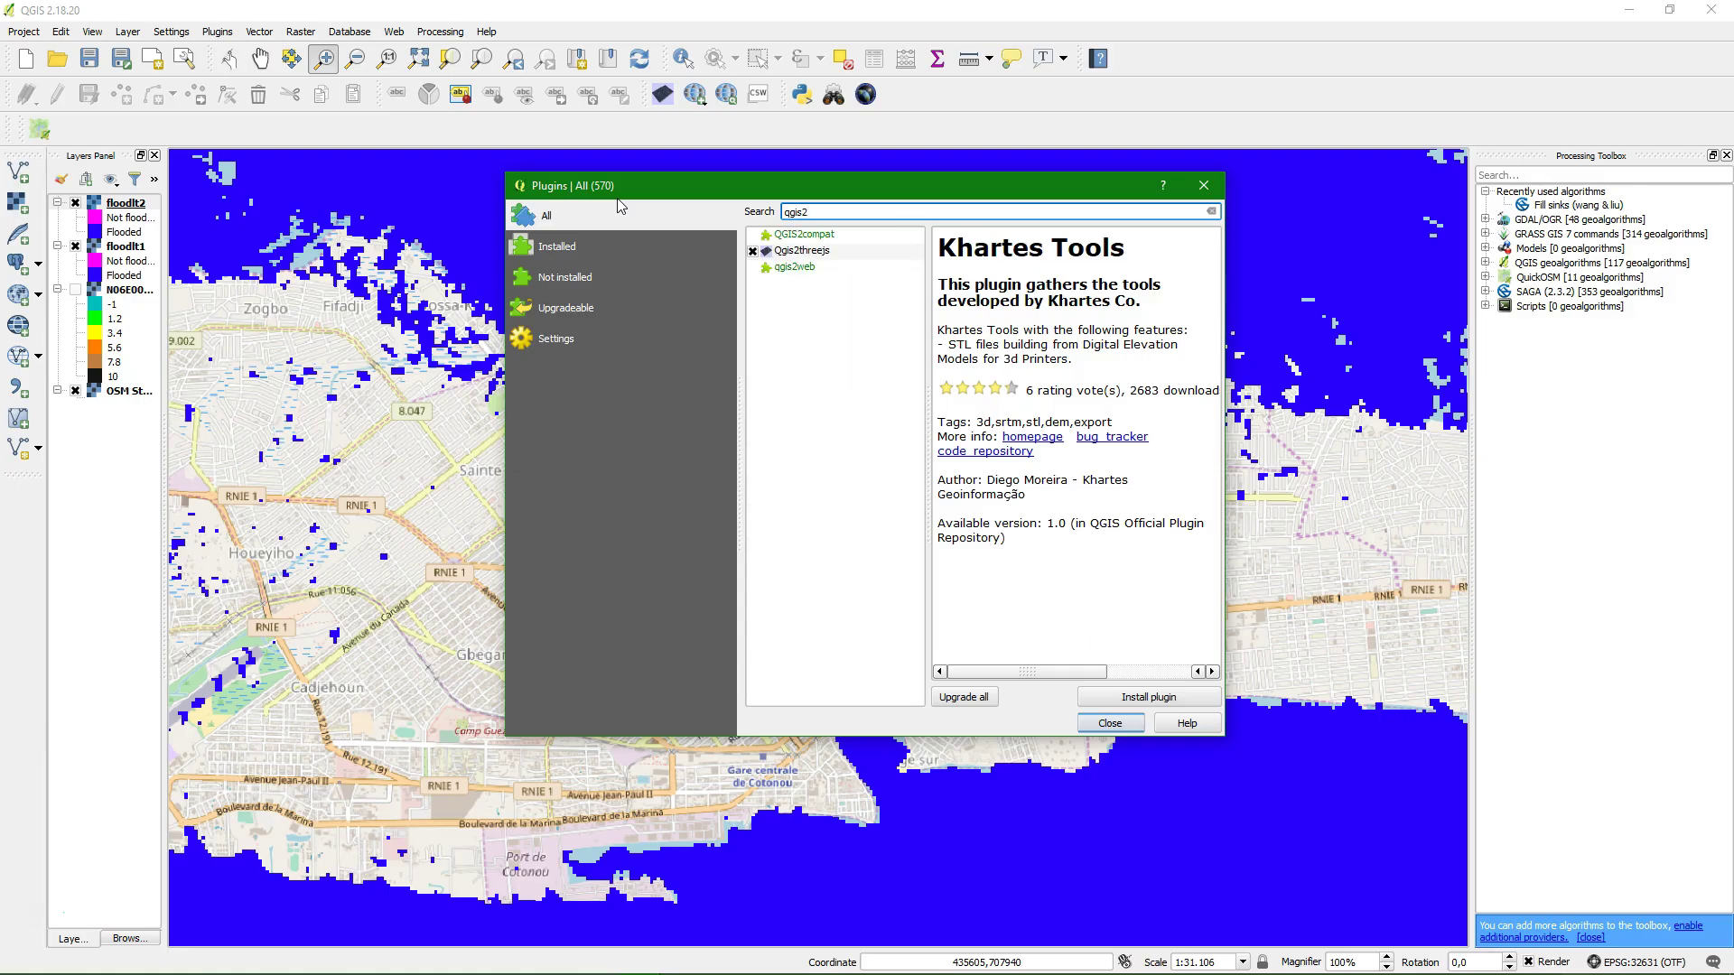
left_click(1110, 724)
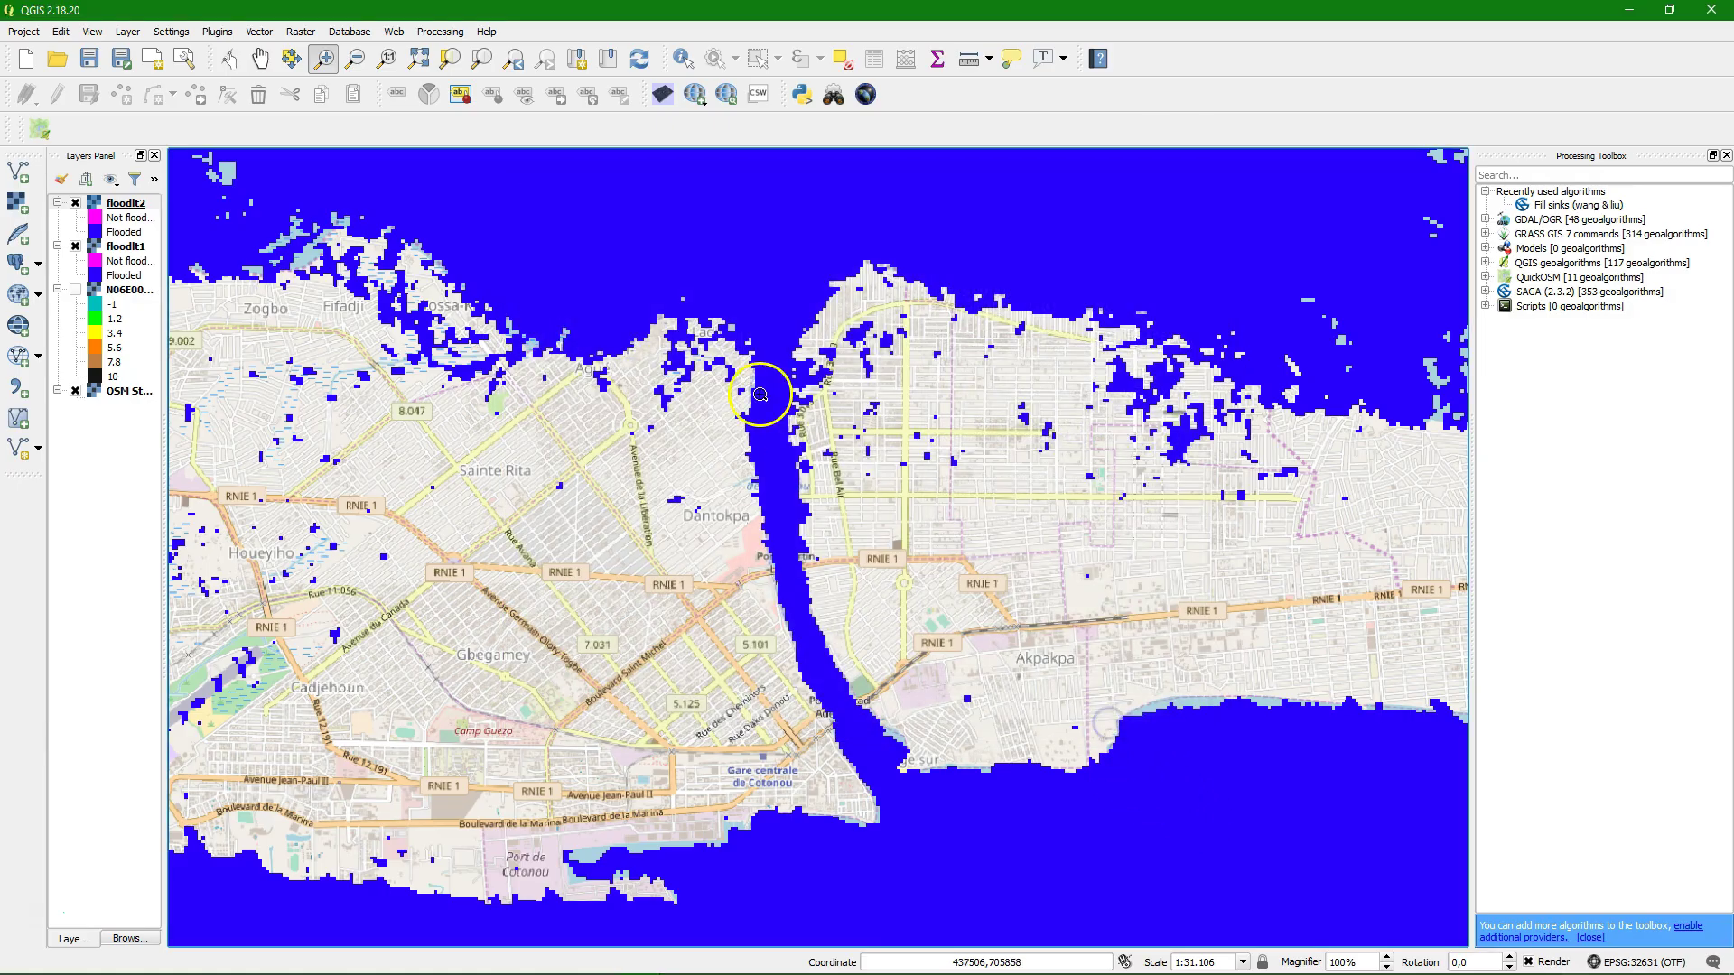
In Qgis2threejs, use N06E002.hgt as the DEM layer with simple resampling at 766 x 471 and a map image resolution of 400 %.
left_click(663, 97)
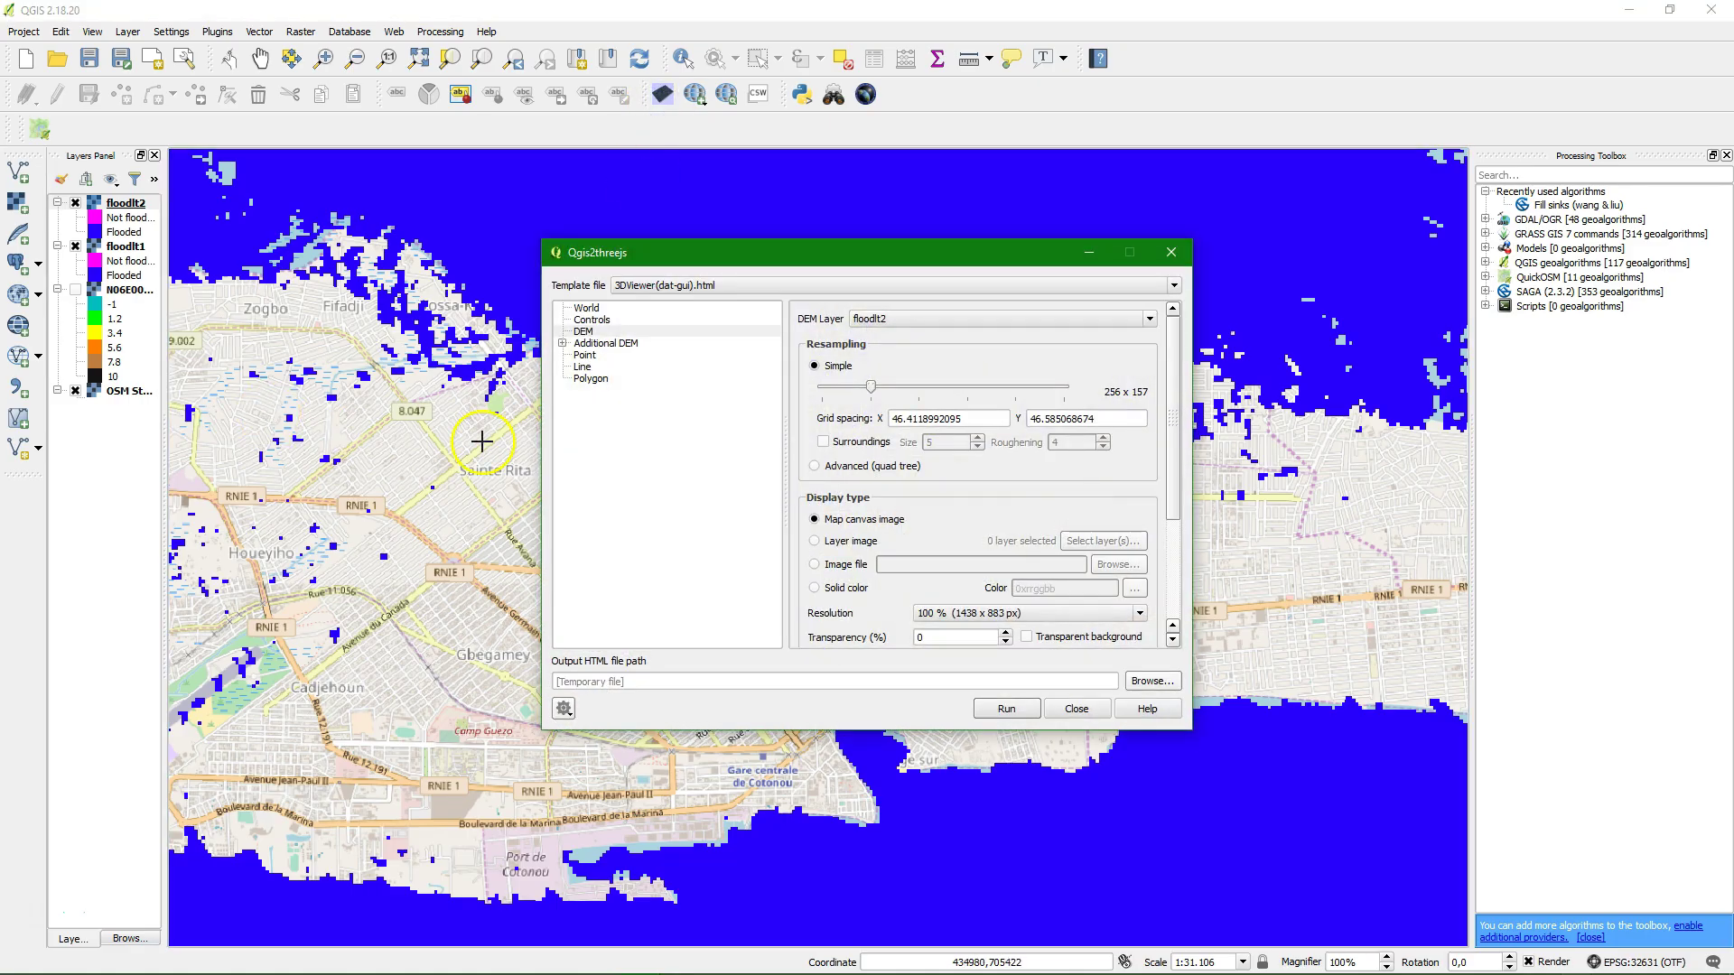
left_click(1151, 320)
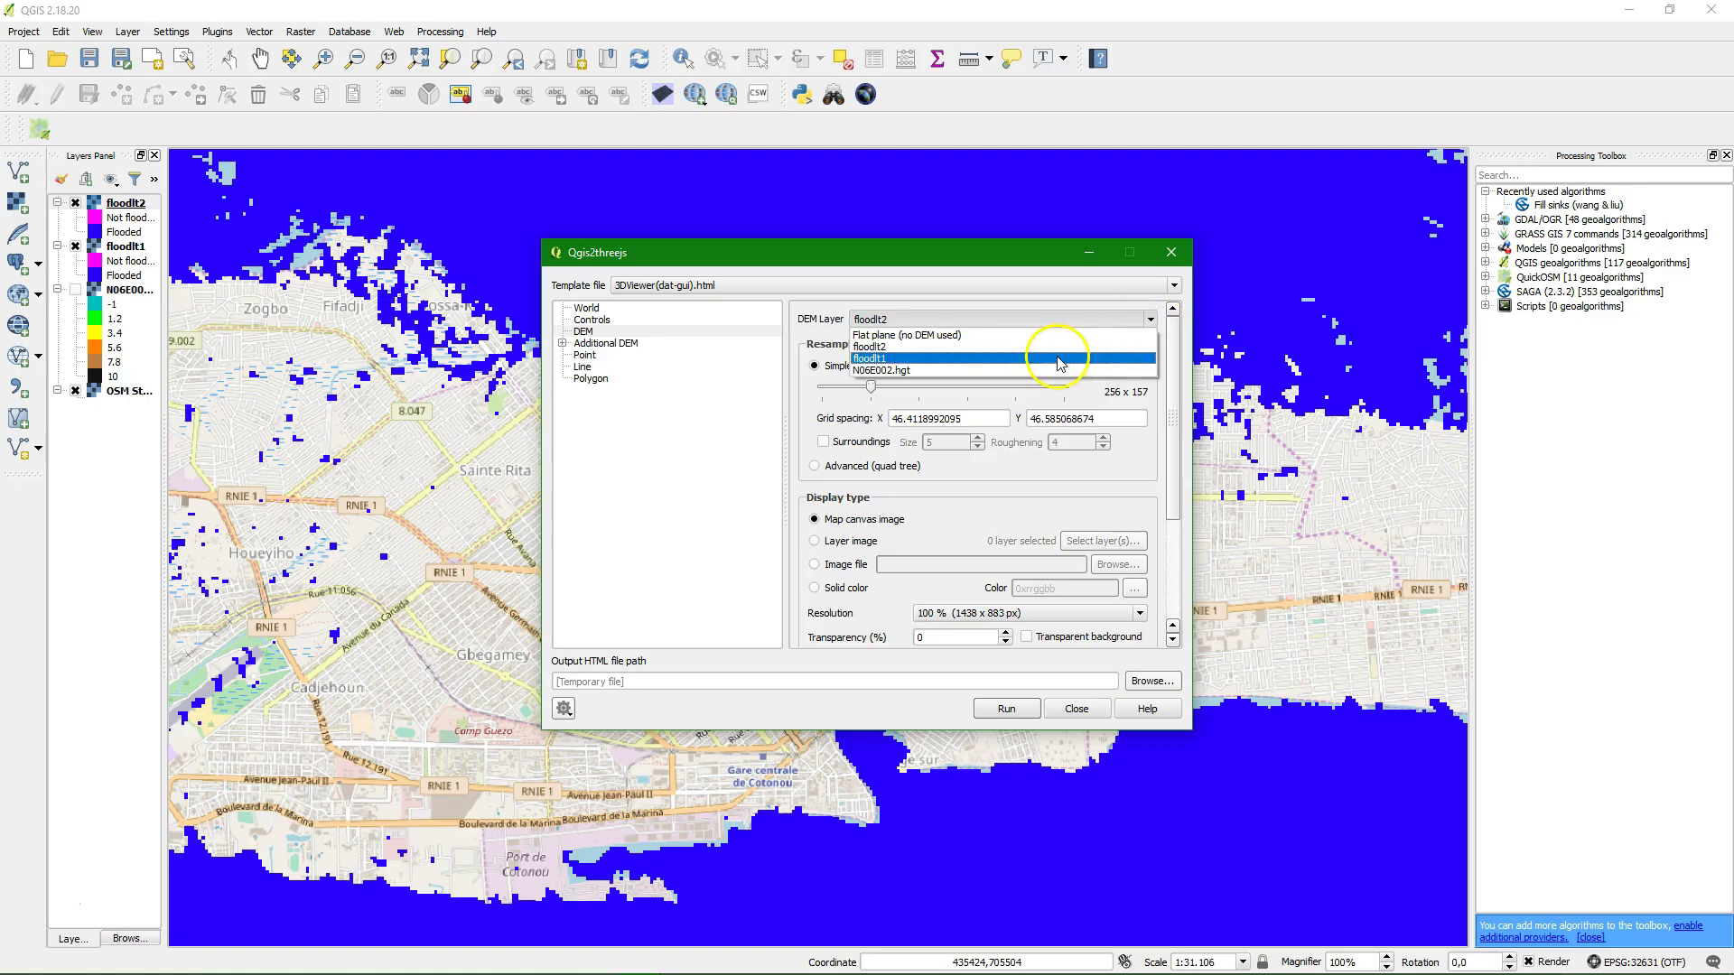
left_click(875, 371)
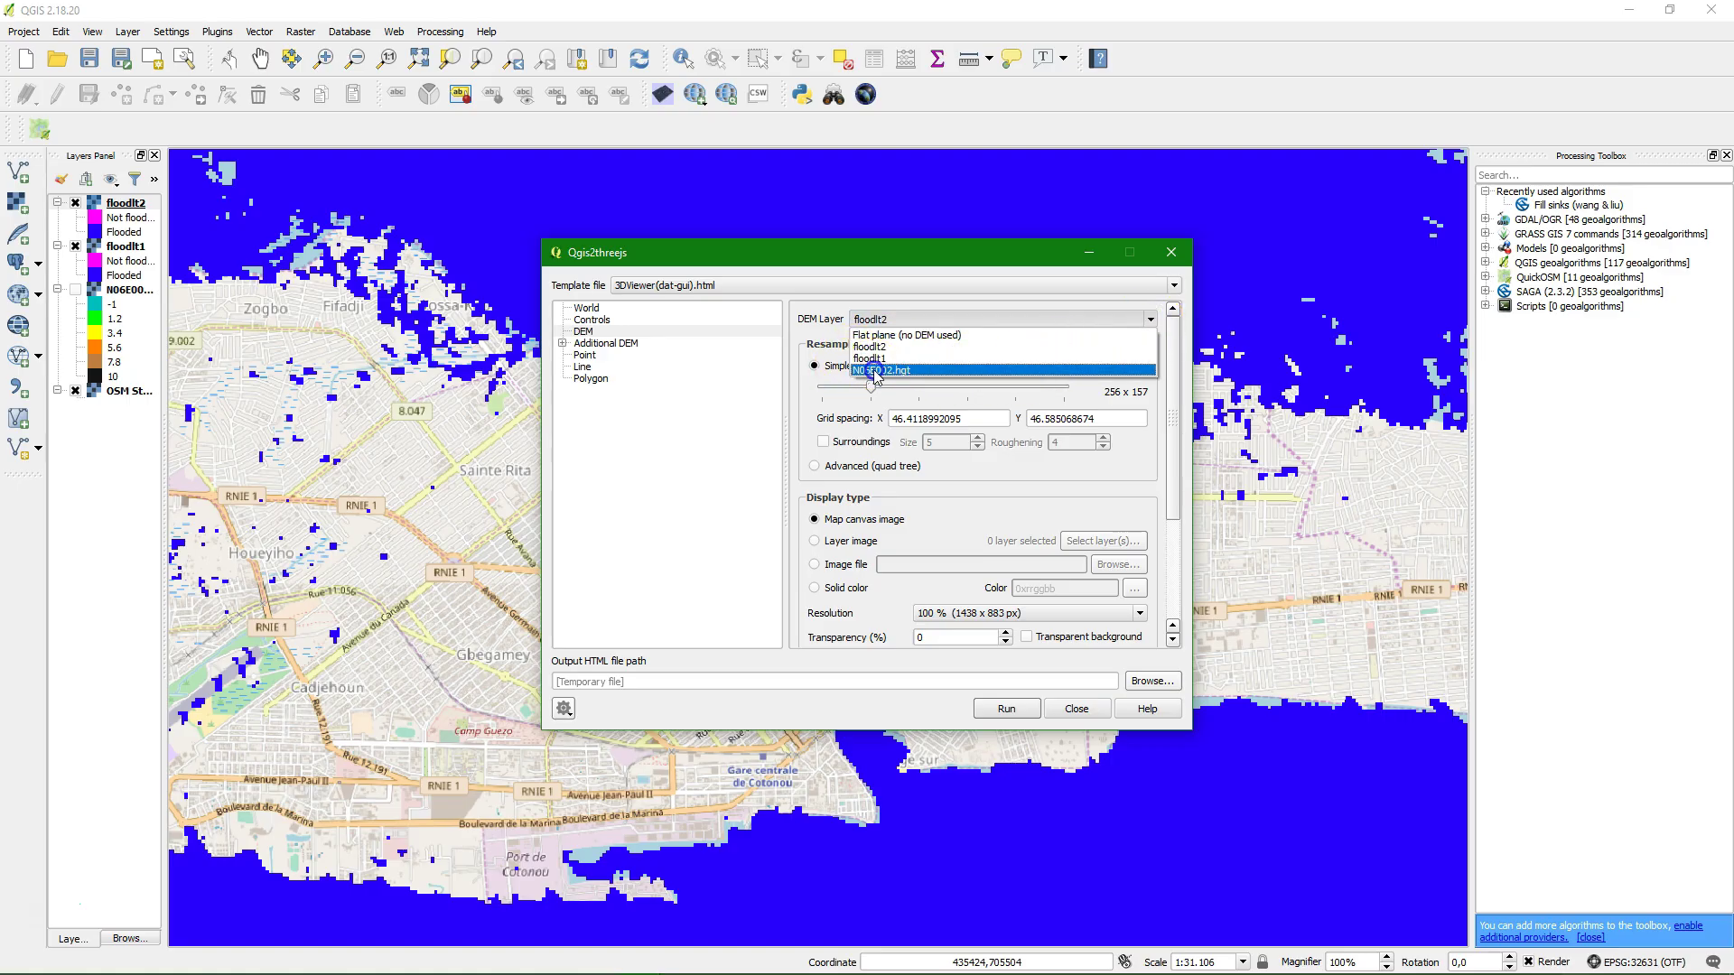
left_click_drag(869, 395, 1099, 399)
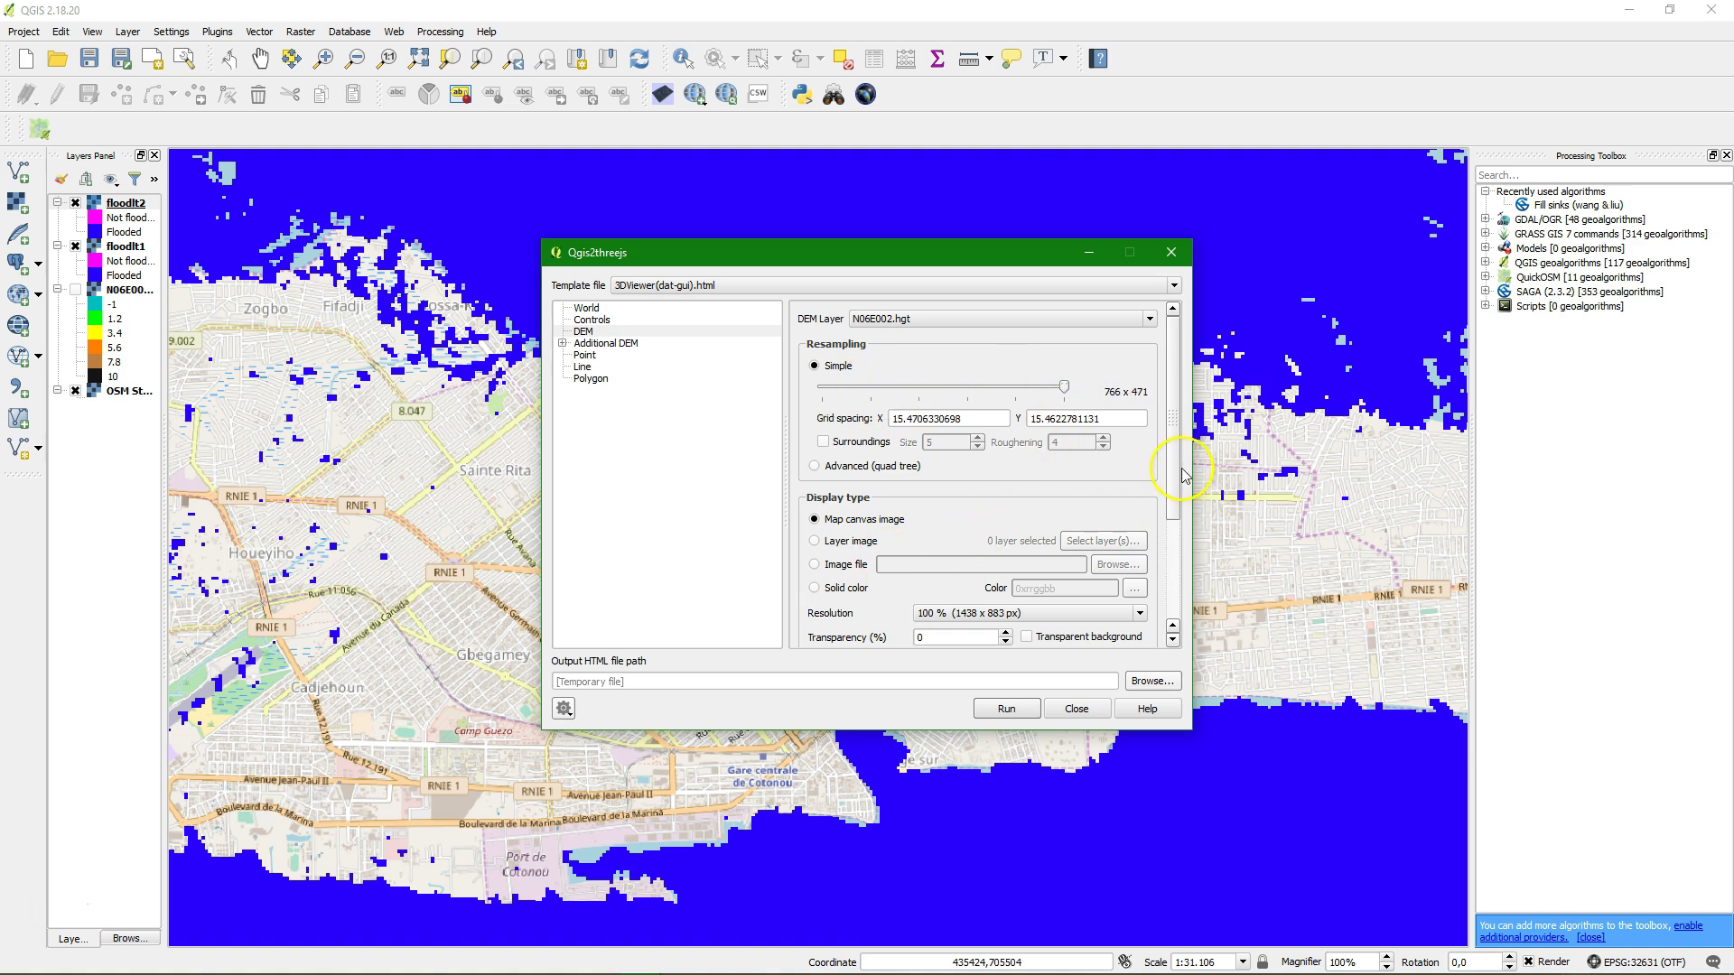
scroll(1174, 472, "down", 3)
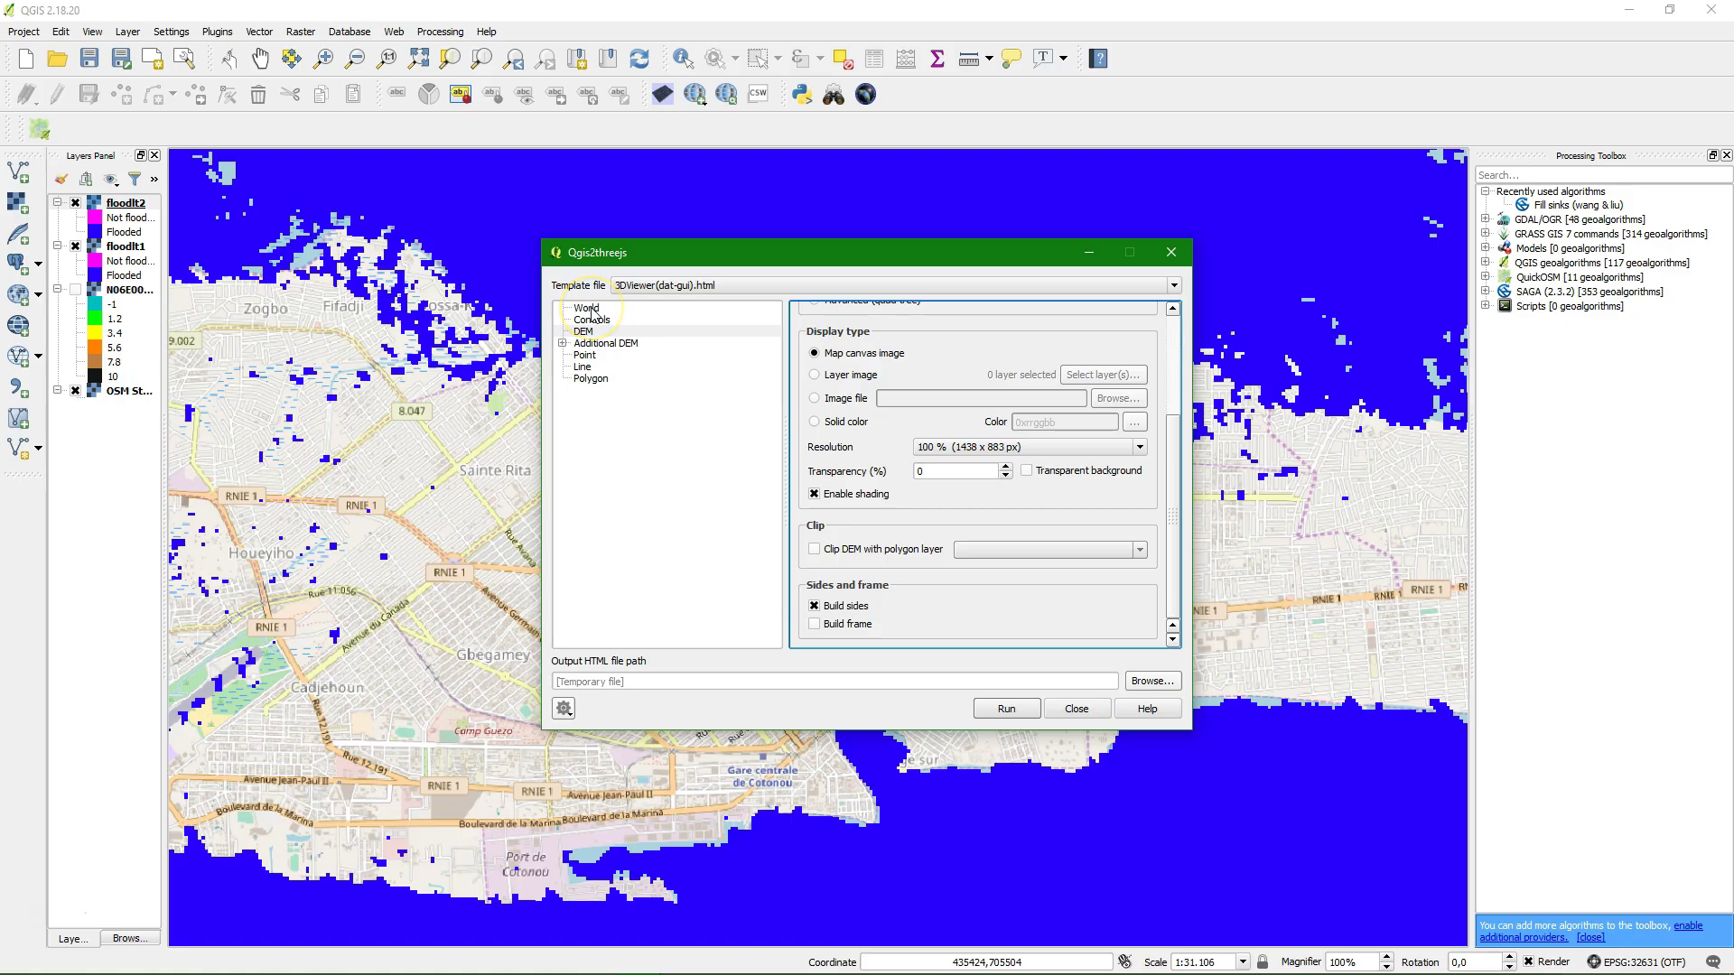
left_click(1025, 447)
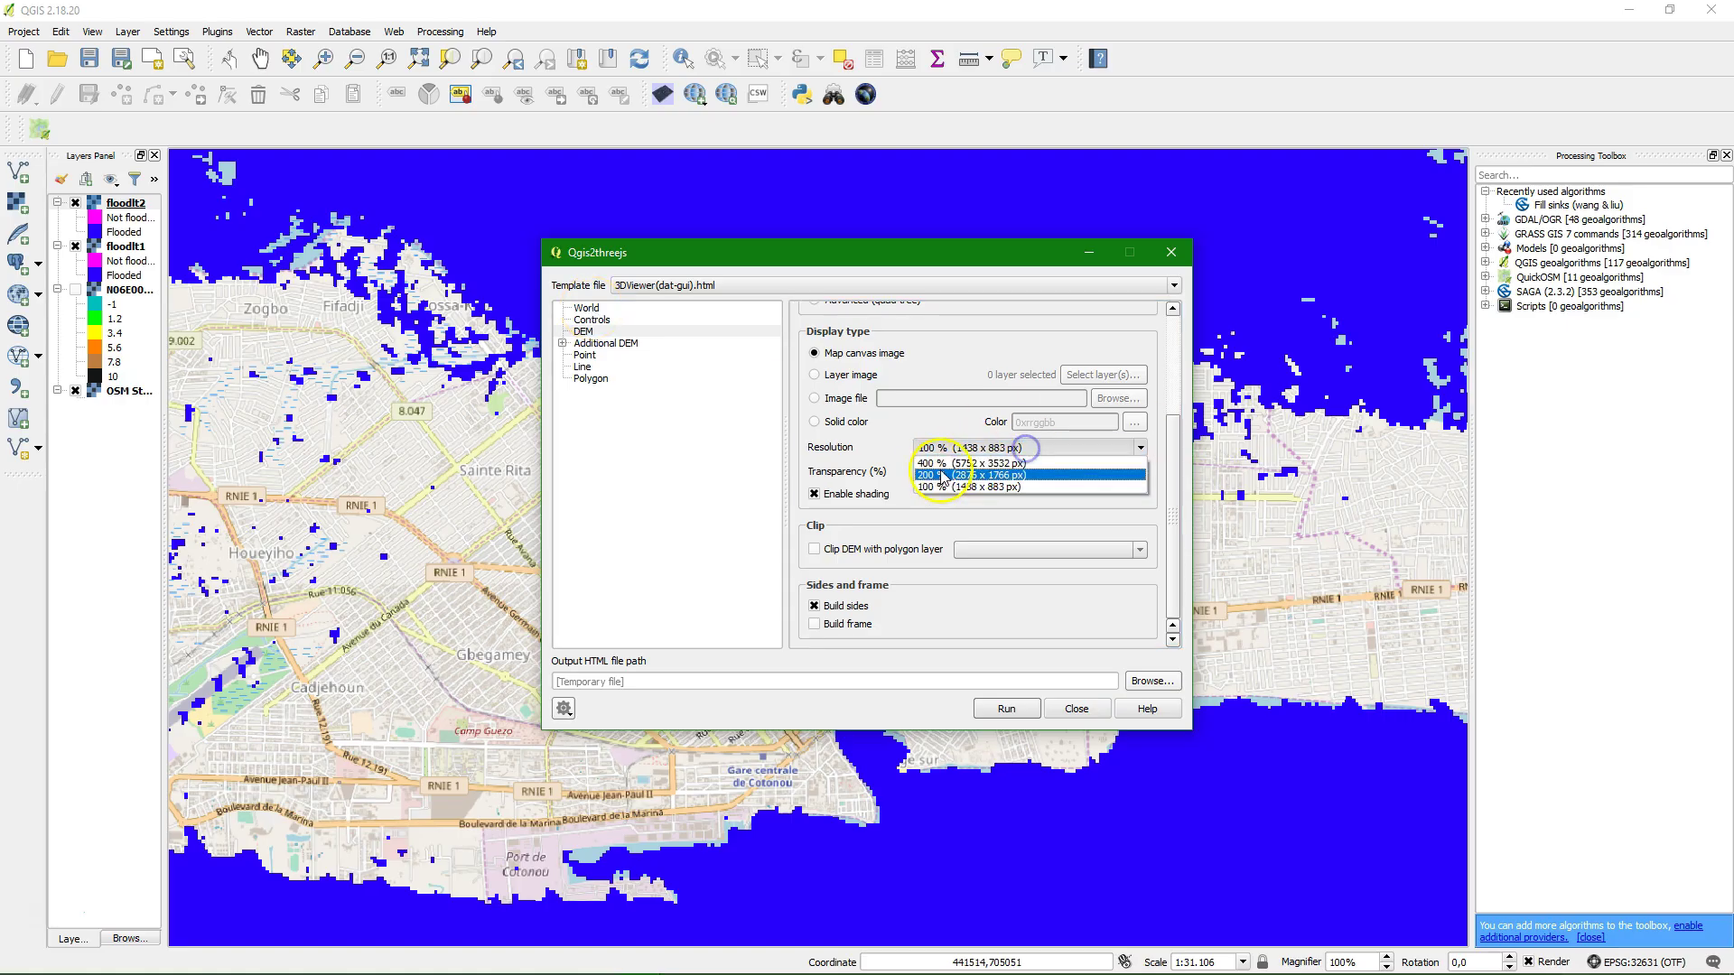
left_click(939, 463)
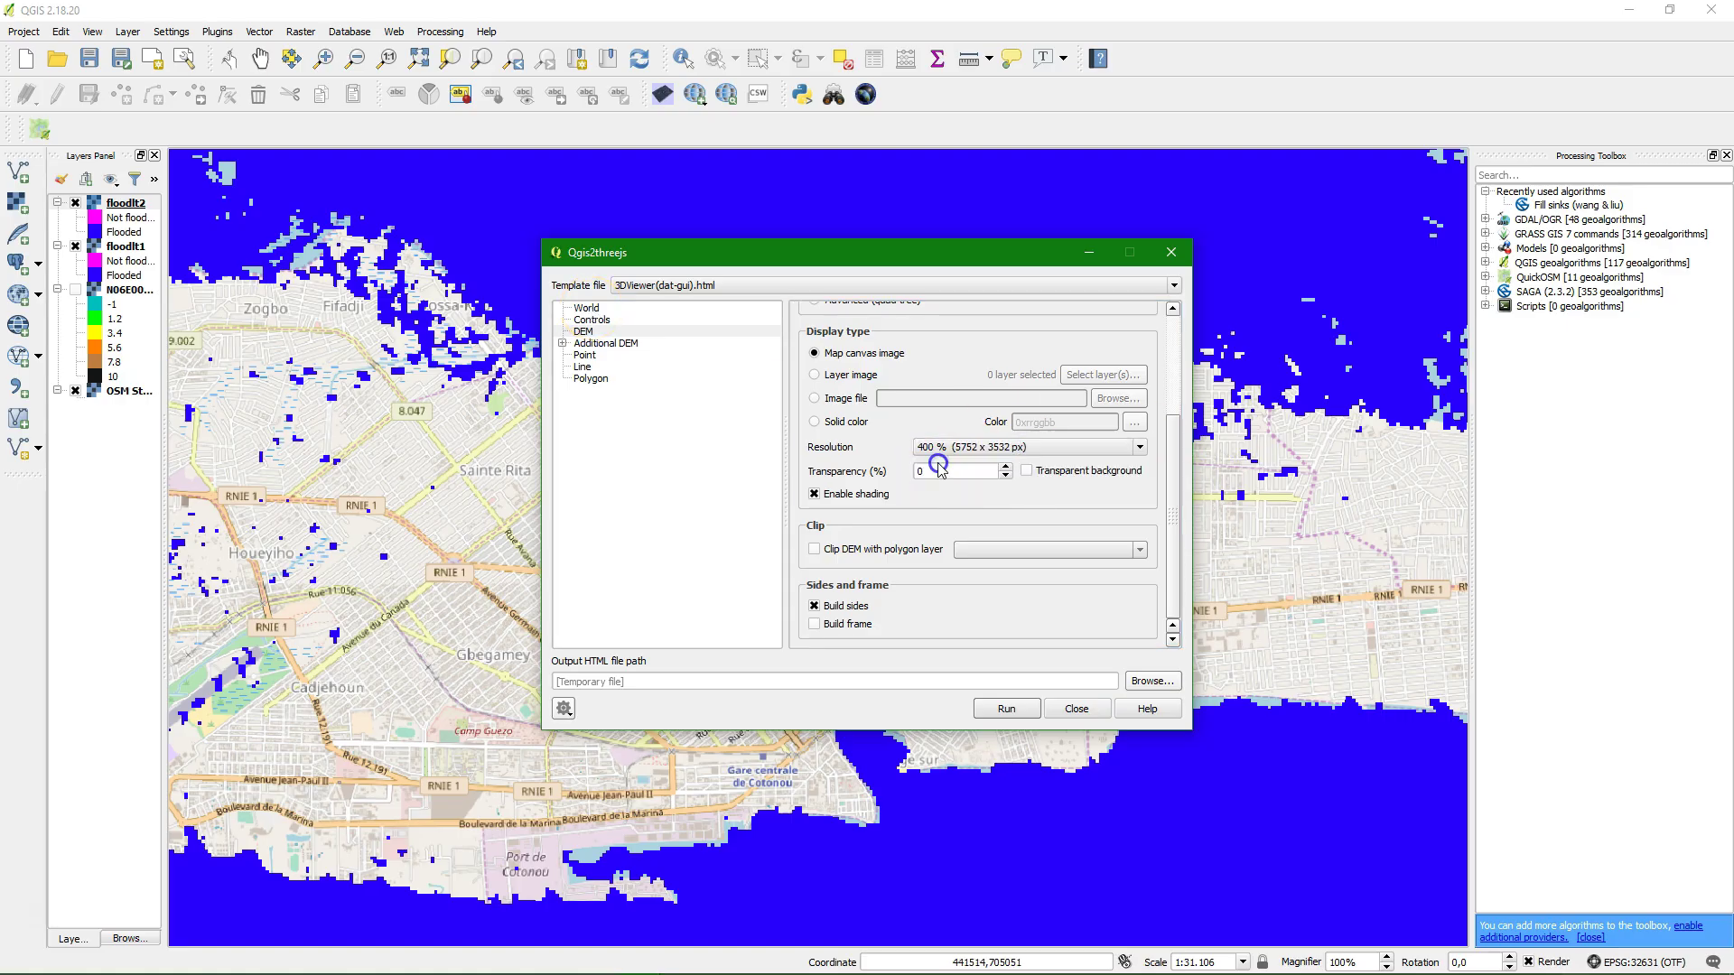
Set the vertical exaggeration of the 3D scene to 10 and generate the scene as a temporary HTML file.
left_click(583, 308)
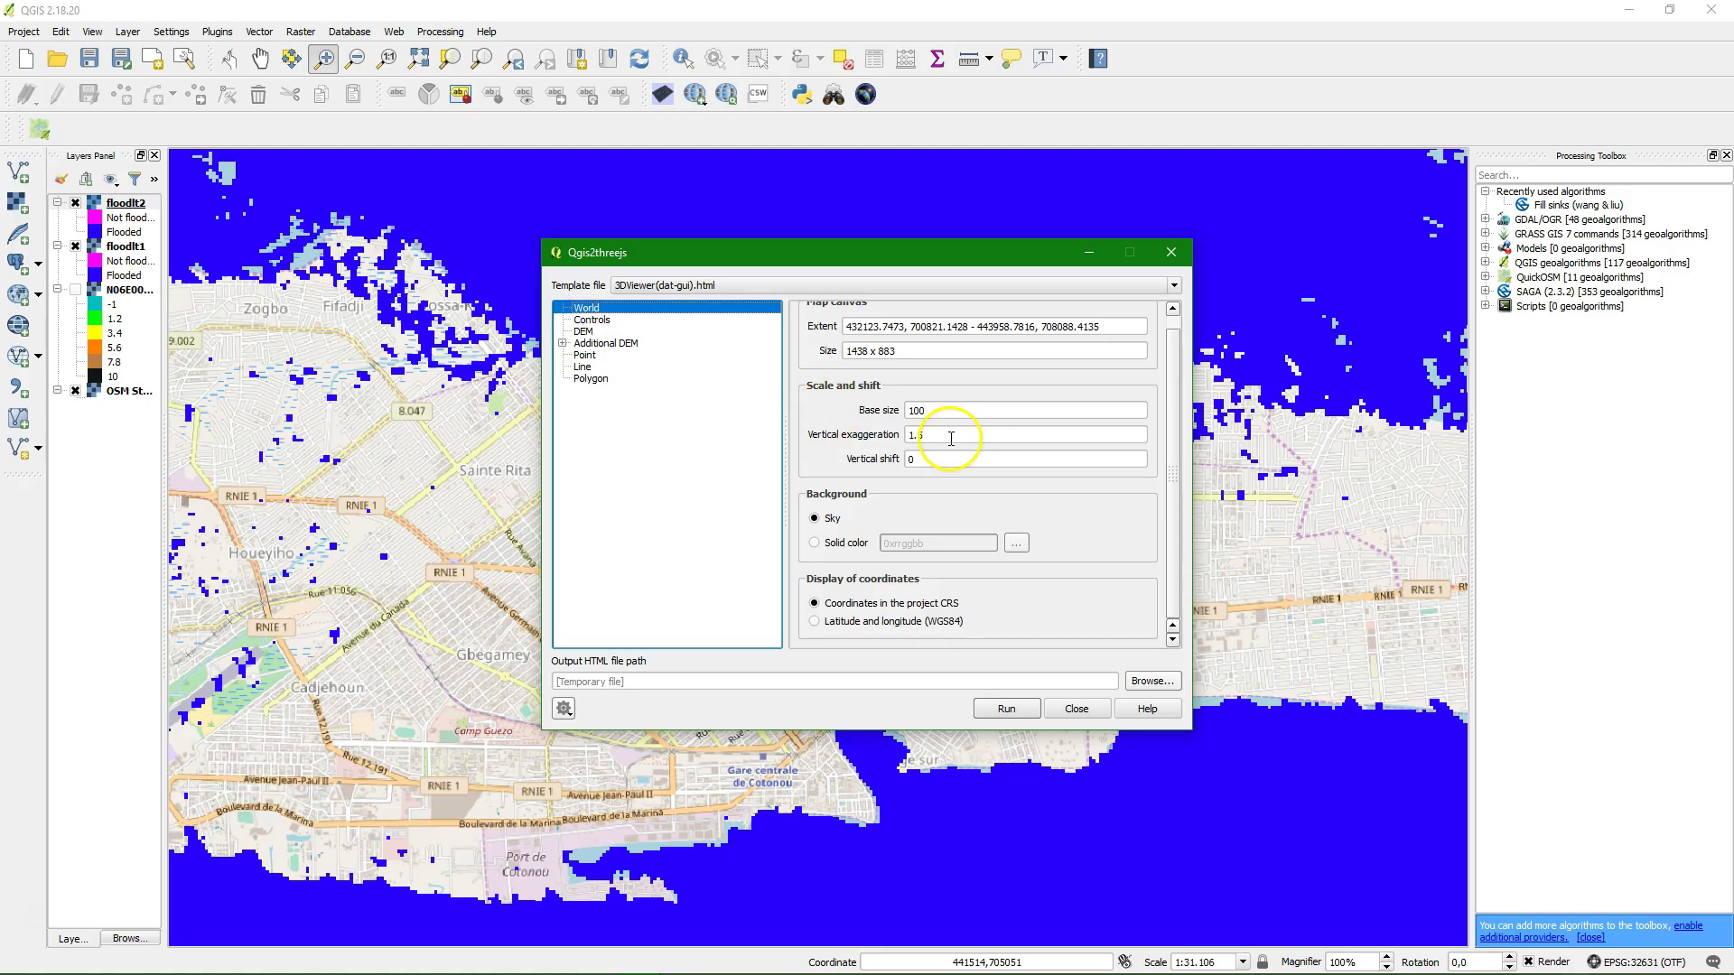
left_click_drag(959, 437, 849, 432)
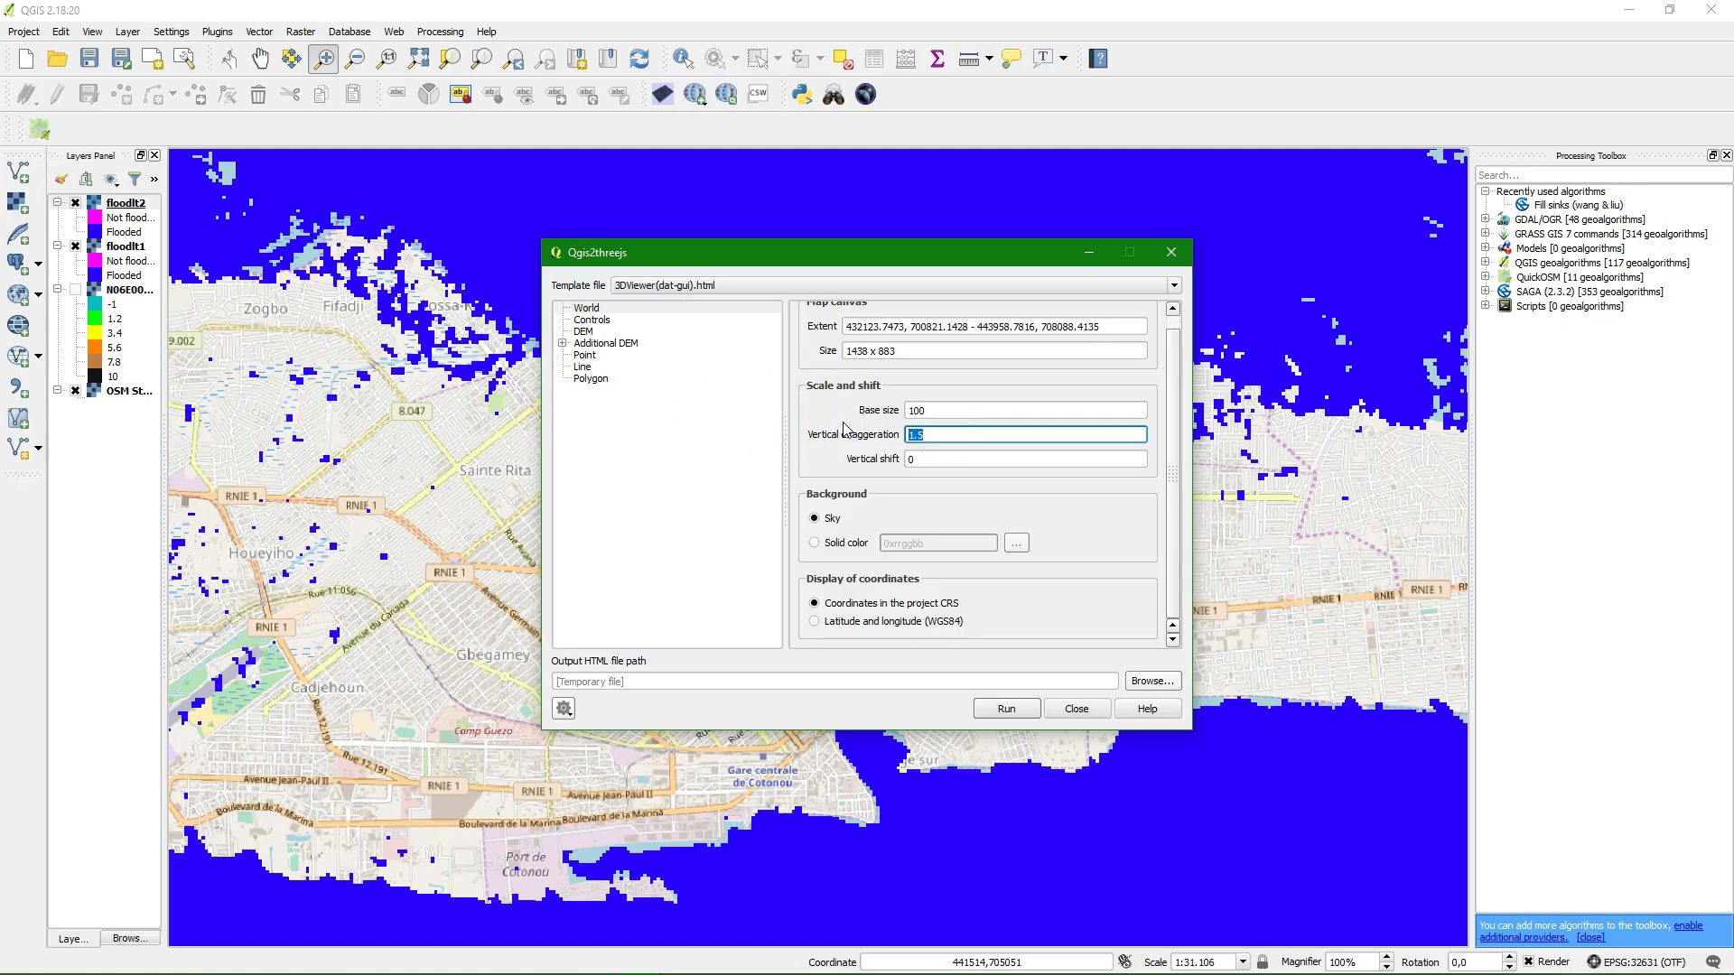
type("10")
left_click(1007, 709)
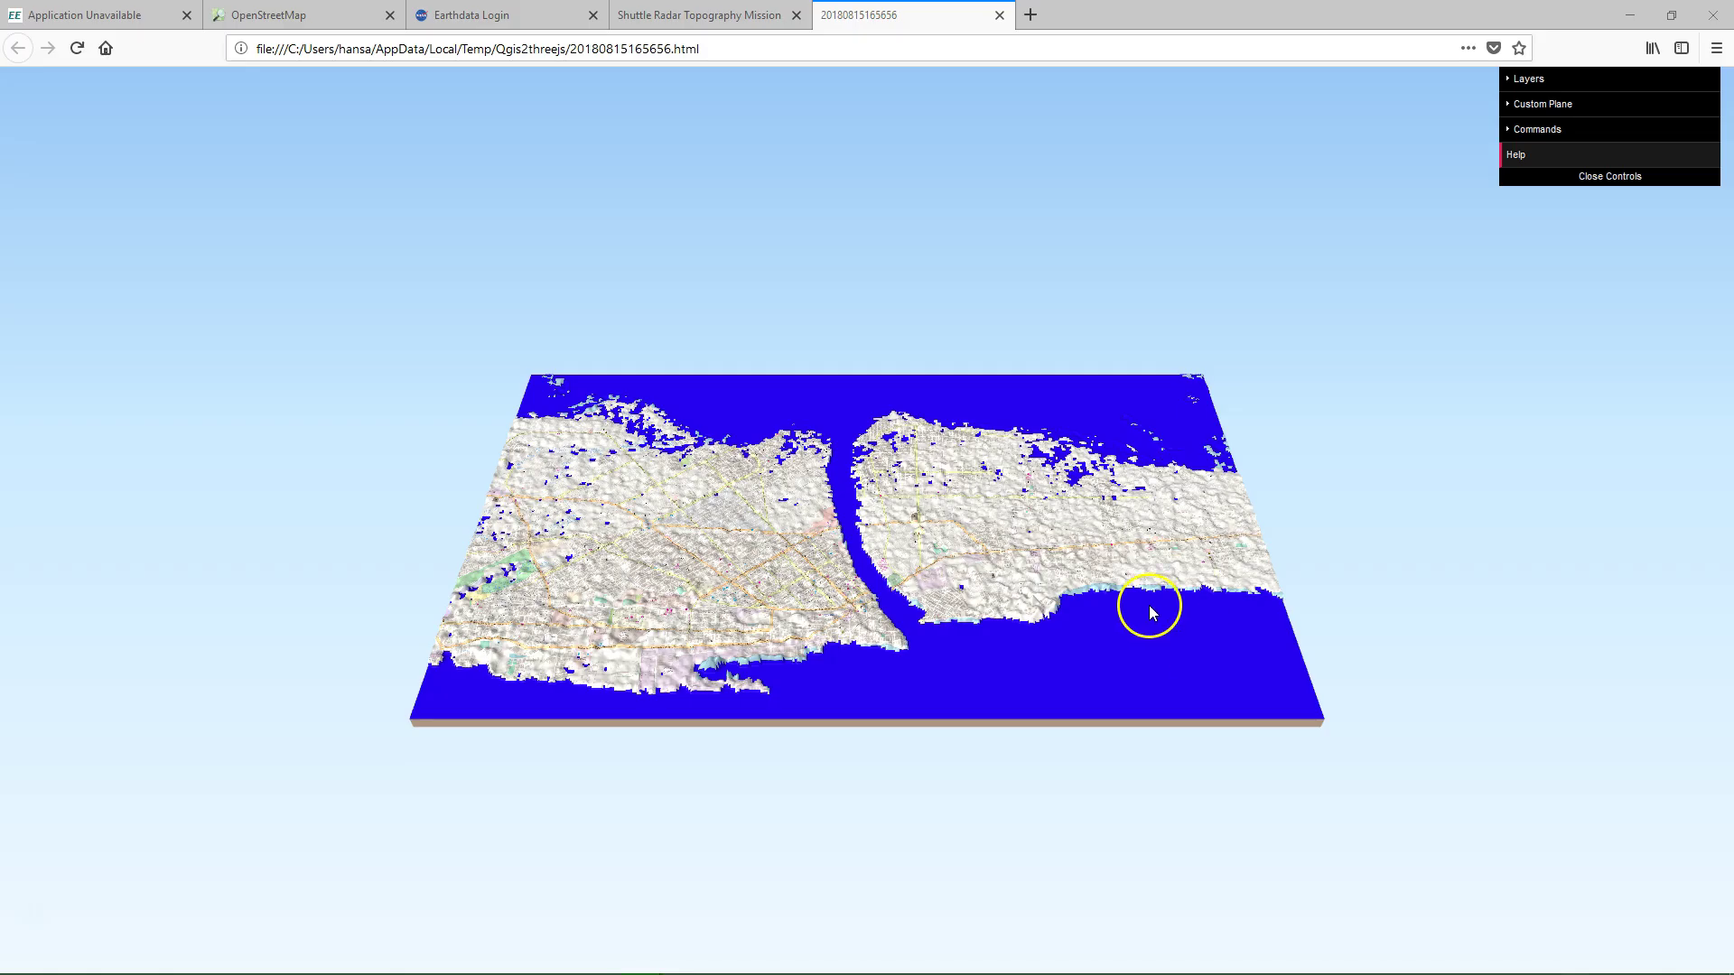
Examine the flooded areas along the Cotonou channel up close in the browser's 3D scene.
mouse_move(794, 532)
left_mouse_down()
mouse_move(791, 497)
mouse_move(778, 572)
mouse_move(761, 517)
mouse_move(800, 503)
left_mouse_up()
scroll(790, 497, "up", 10)
left_click(671, 534)
left_click_drag(630, 540, 754, 638)
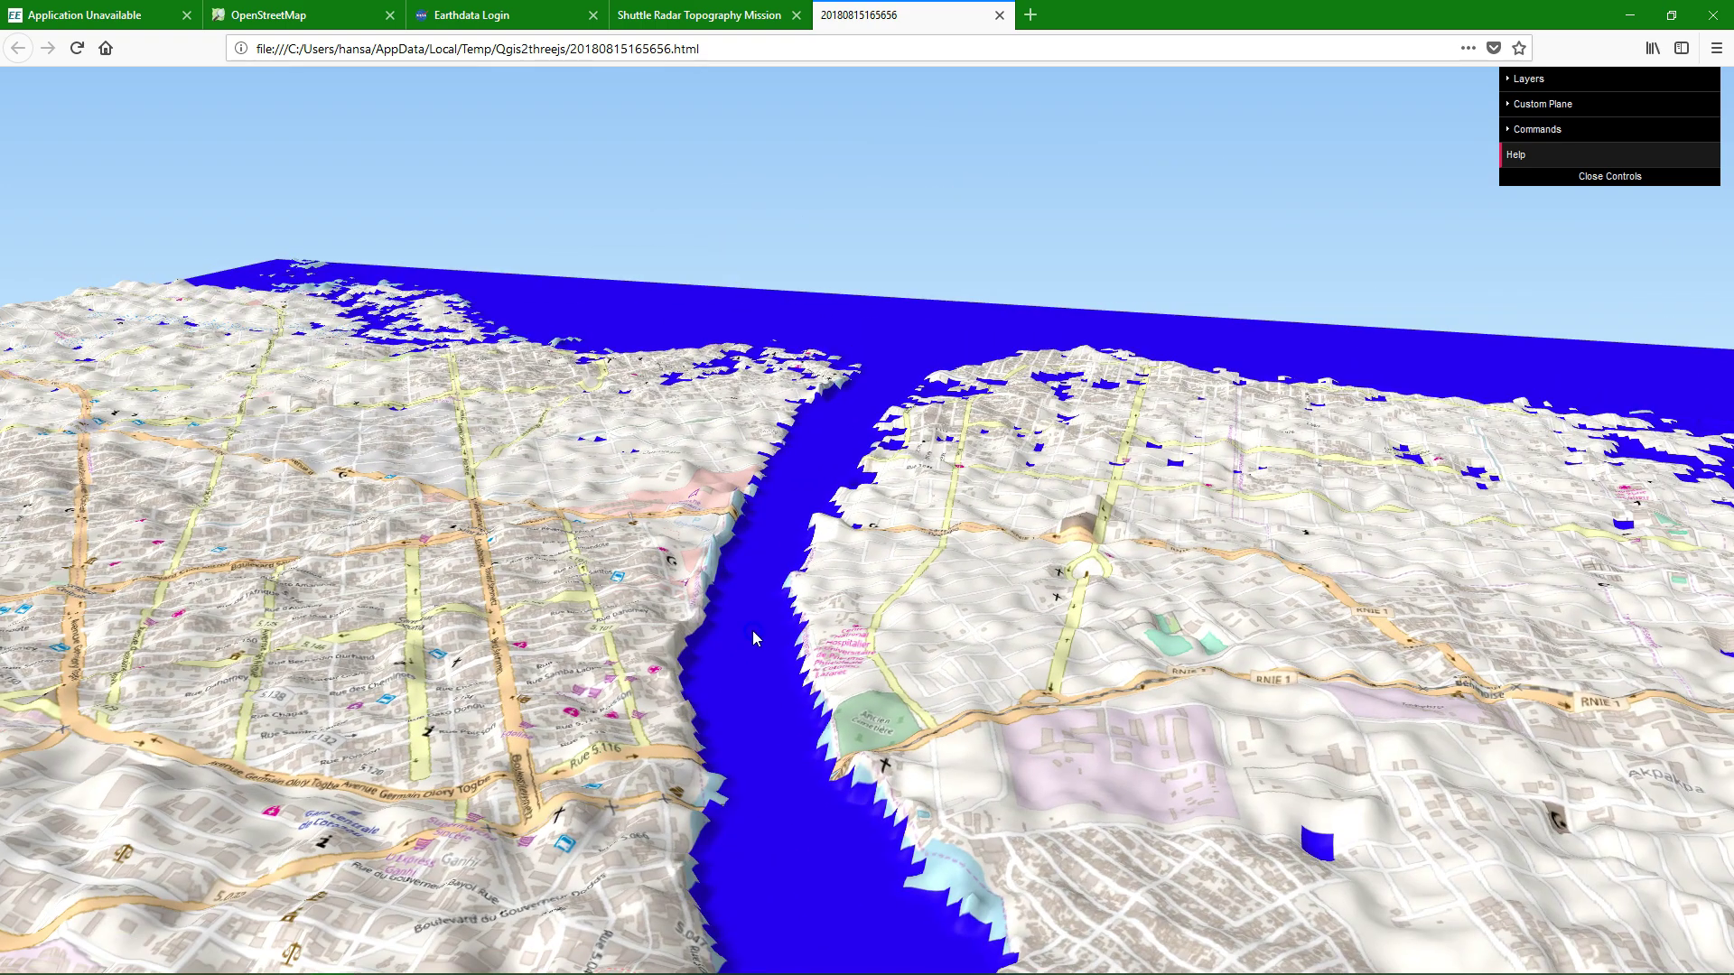
Close the browser's 3D scene, switch back to QGIS, show the N06E002.hgt elevation layer and generate a new Qgis2threejs scene.
left_click(1001, 16)
key("alt+Tab")
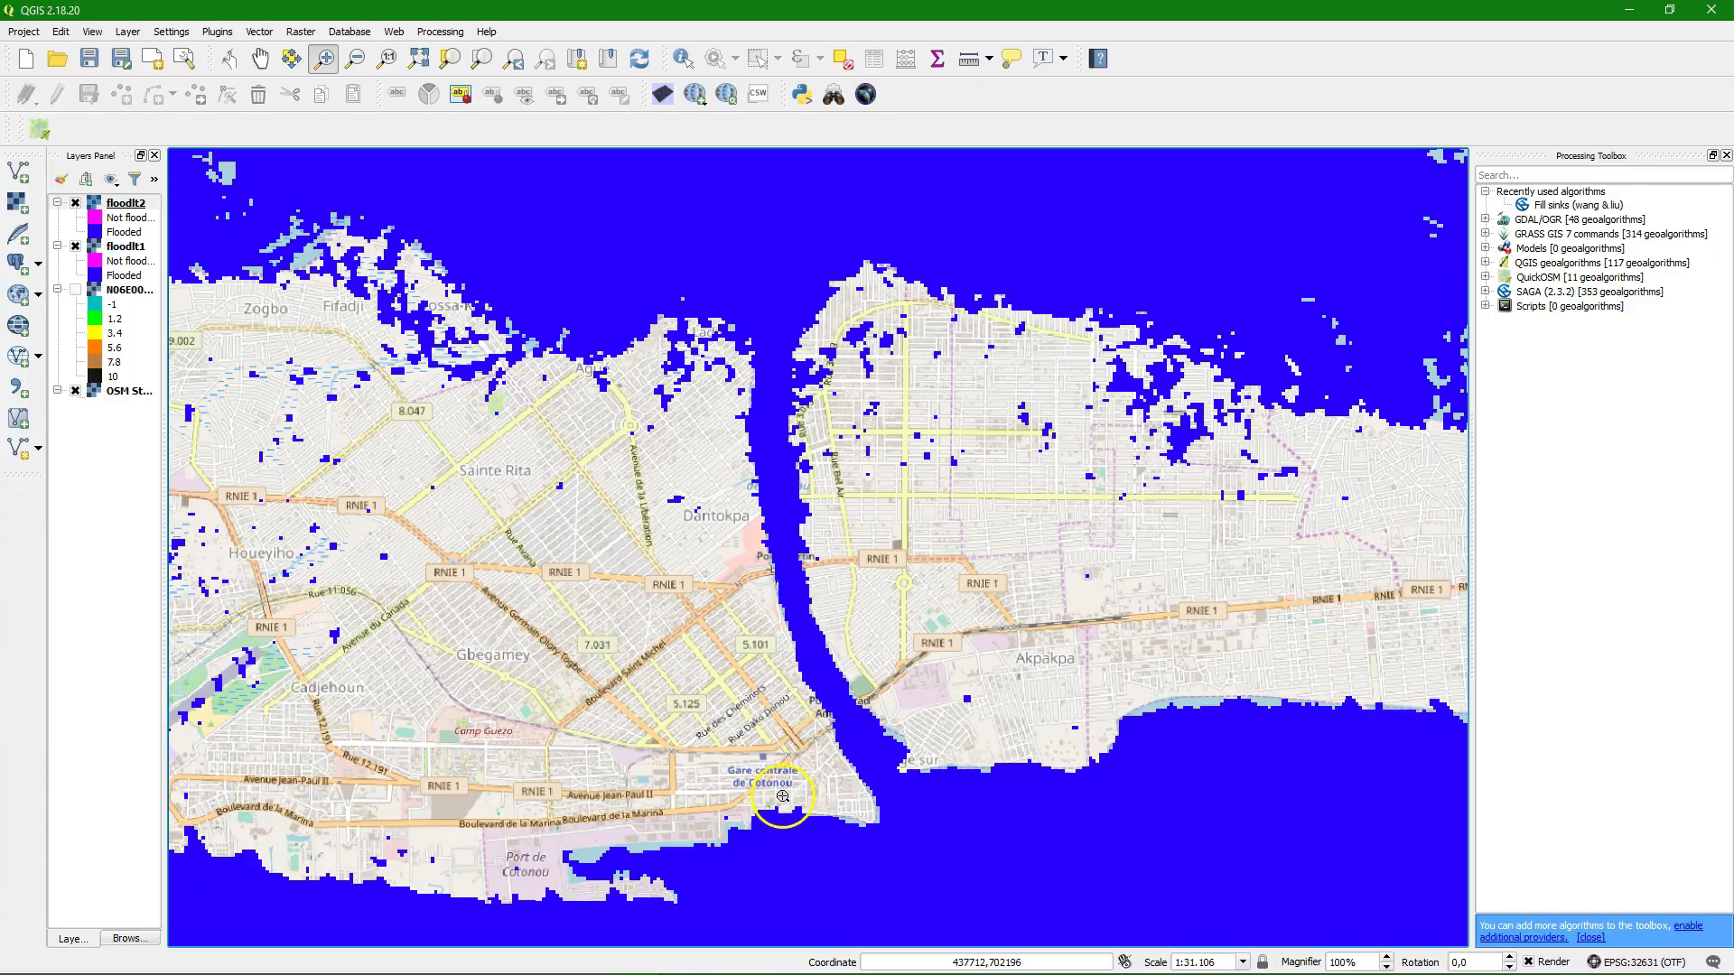
left_click(76, 290)
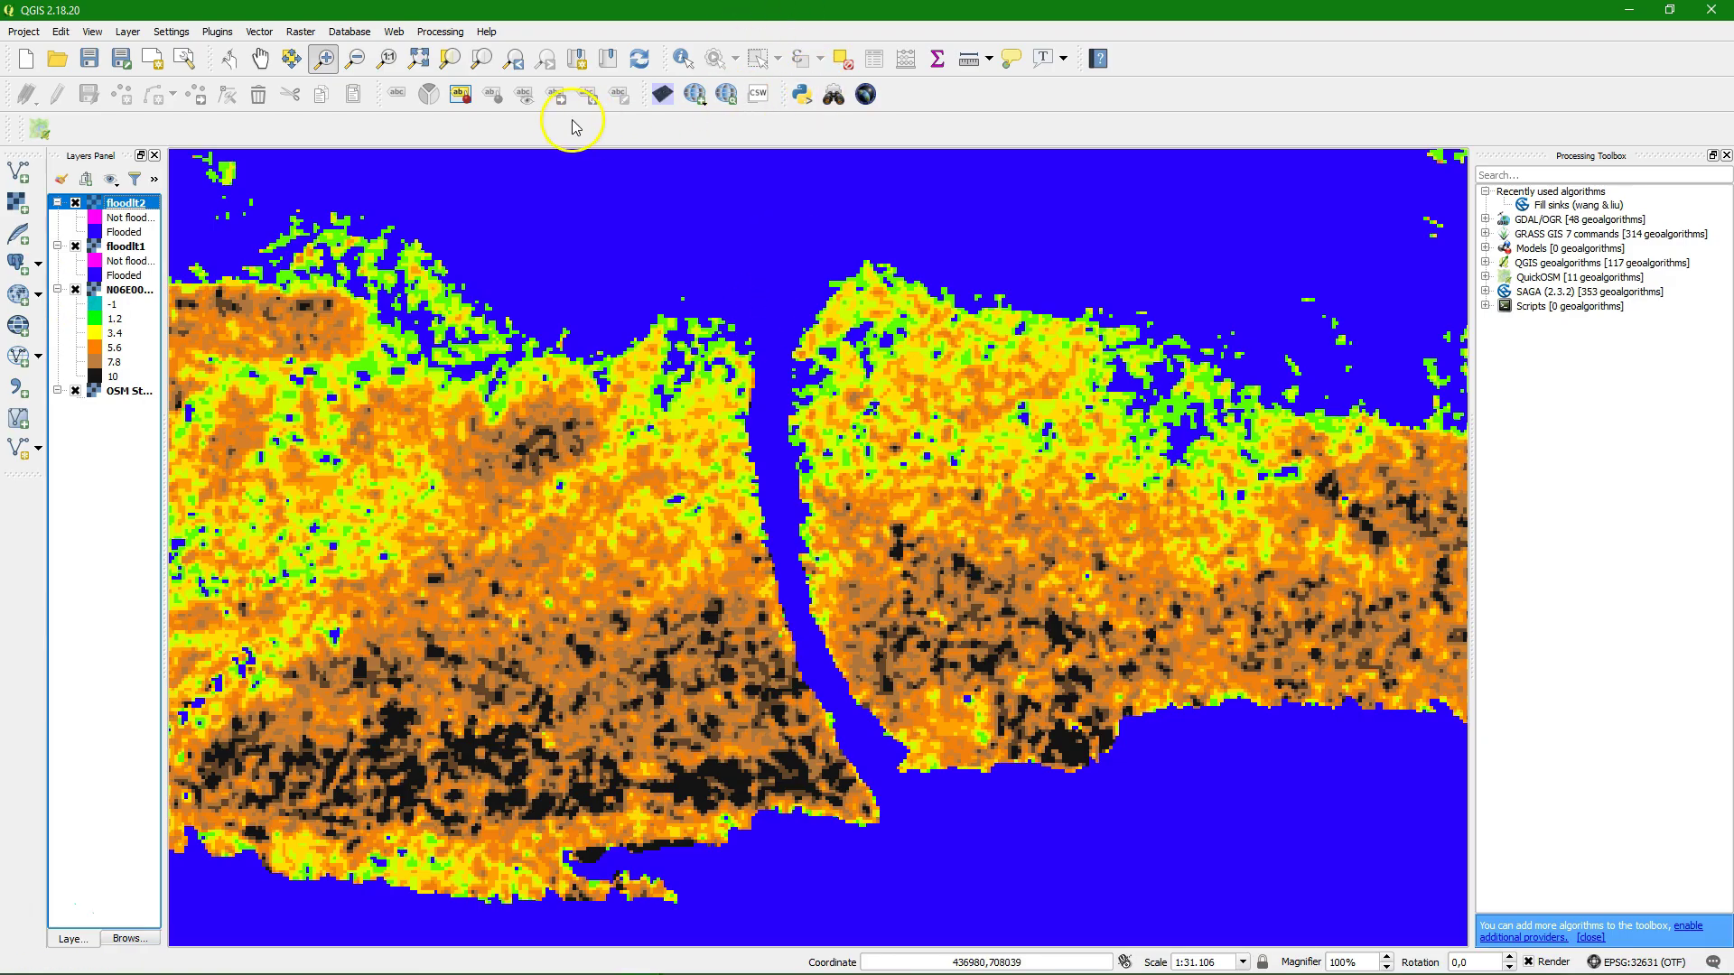
left_click(662, 94)
left_click(1006, 709)
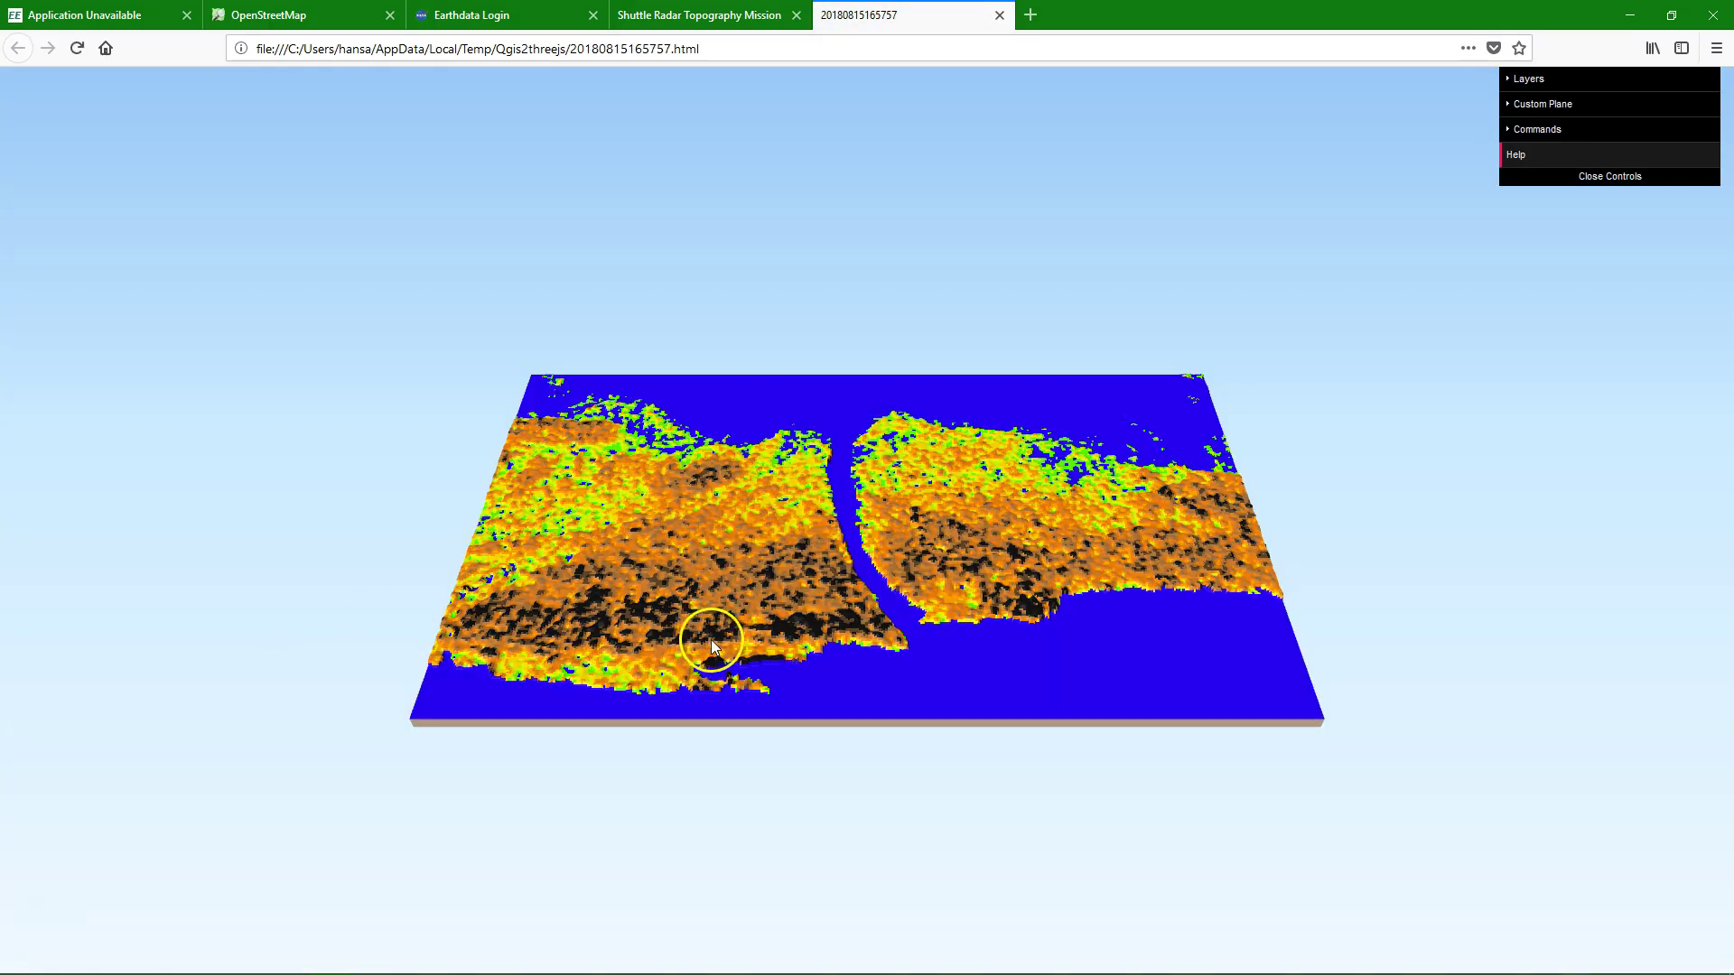
Examine the elevation-coloured terrain along the Cotonou channel up close in the new 3D scene.
left_click_drag(840, 553, 773, 550)
scroll(813, 553, "up", 5)
scroll(750, 583, "up", 3)
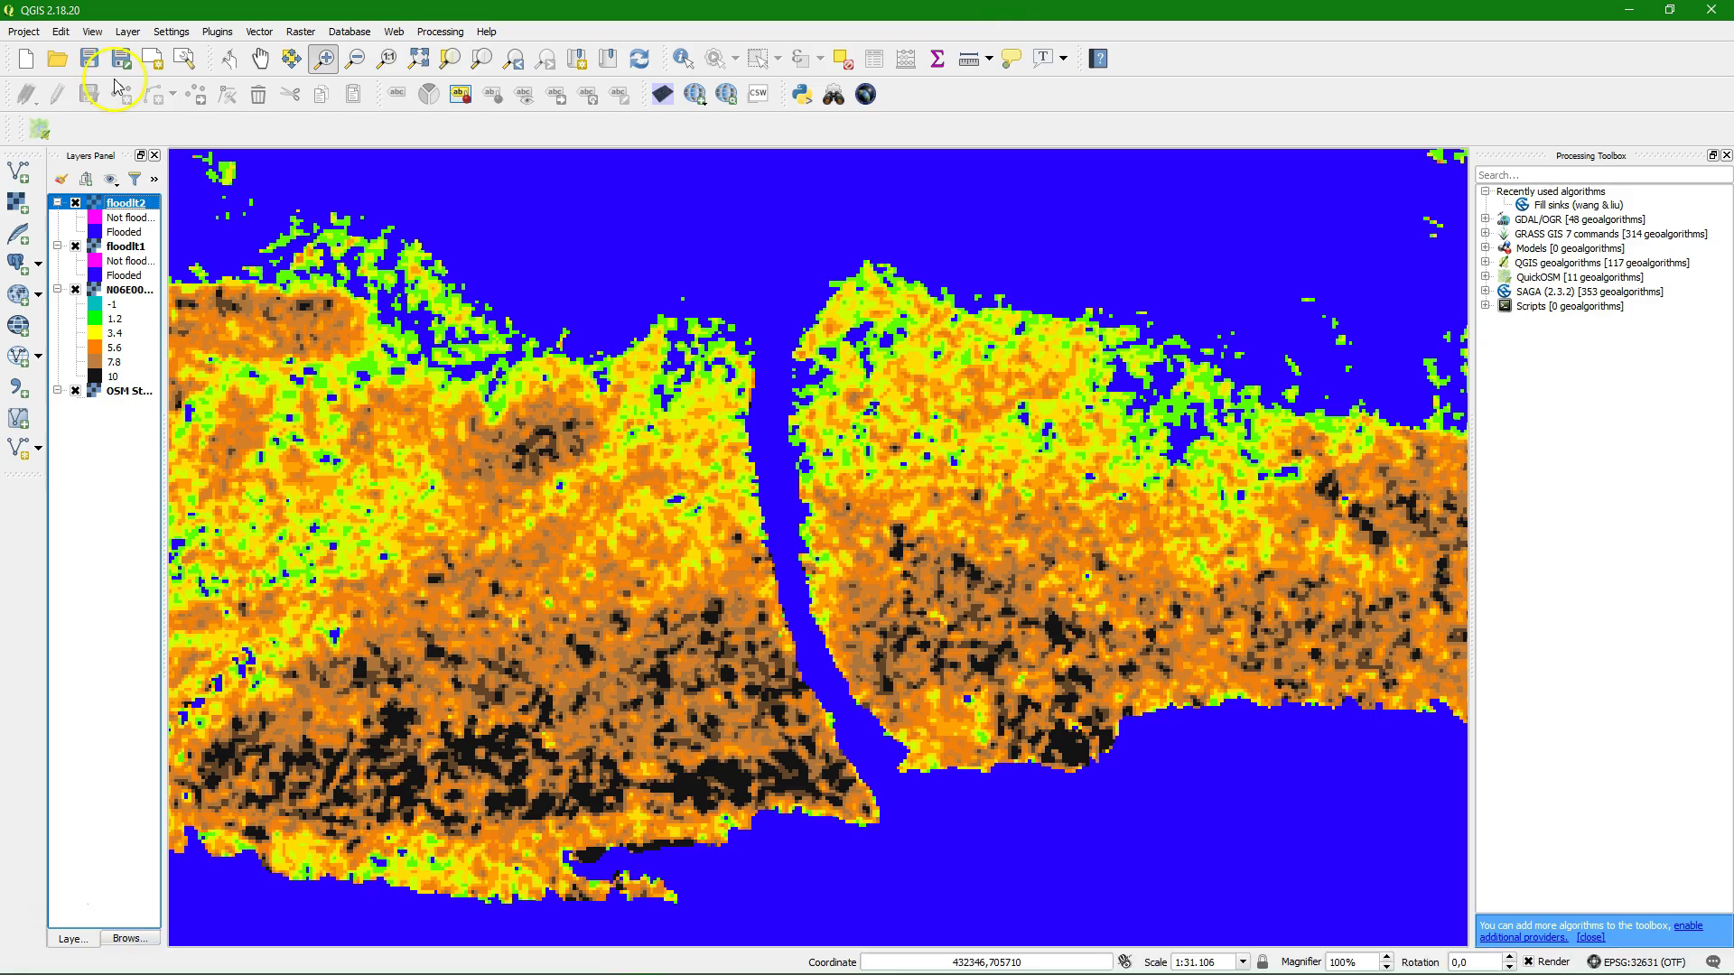
Hide the N06E002.hgt elevation layer in QGIS and inspect the OSM streets and buildings around Gbegamey.
left_click(76, 290)
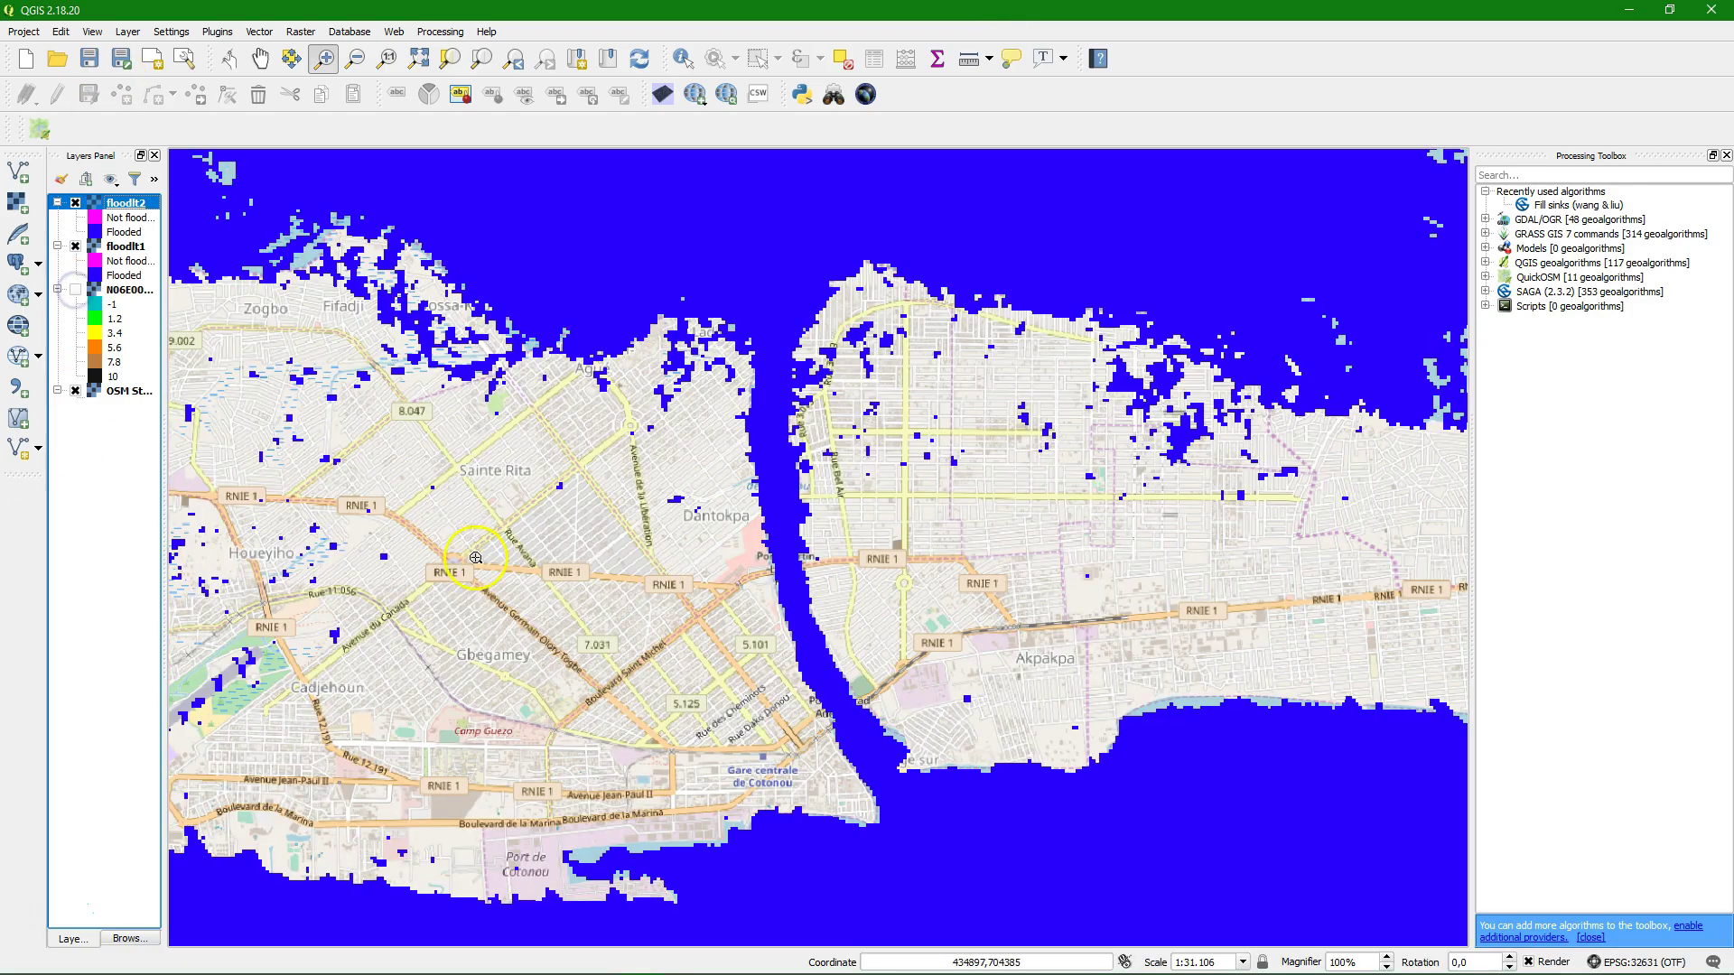
scroll(515, 615, "up", 2)
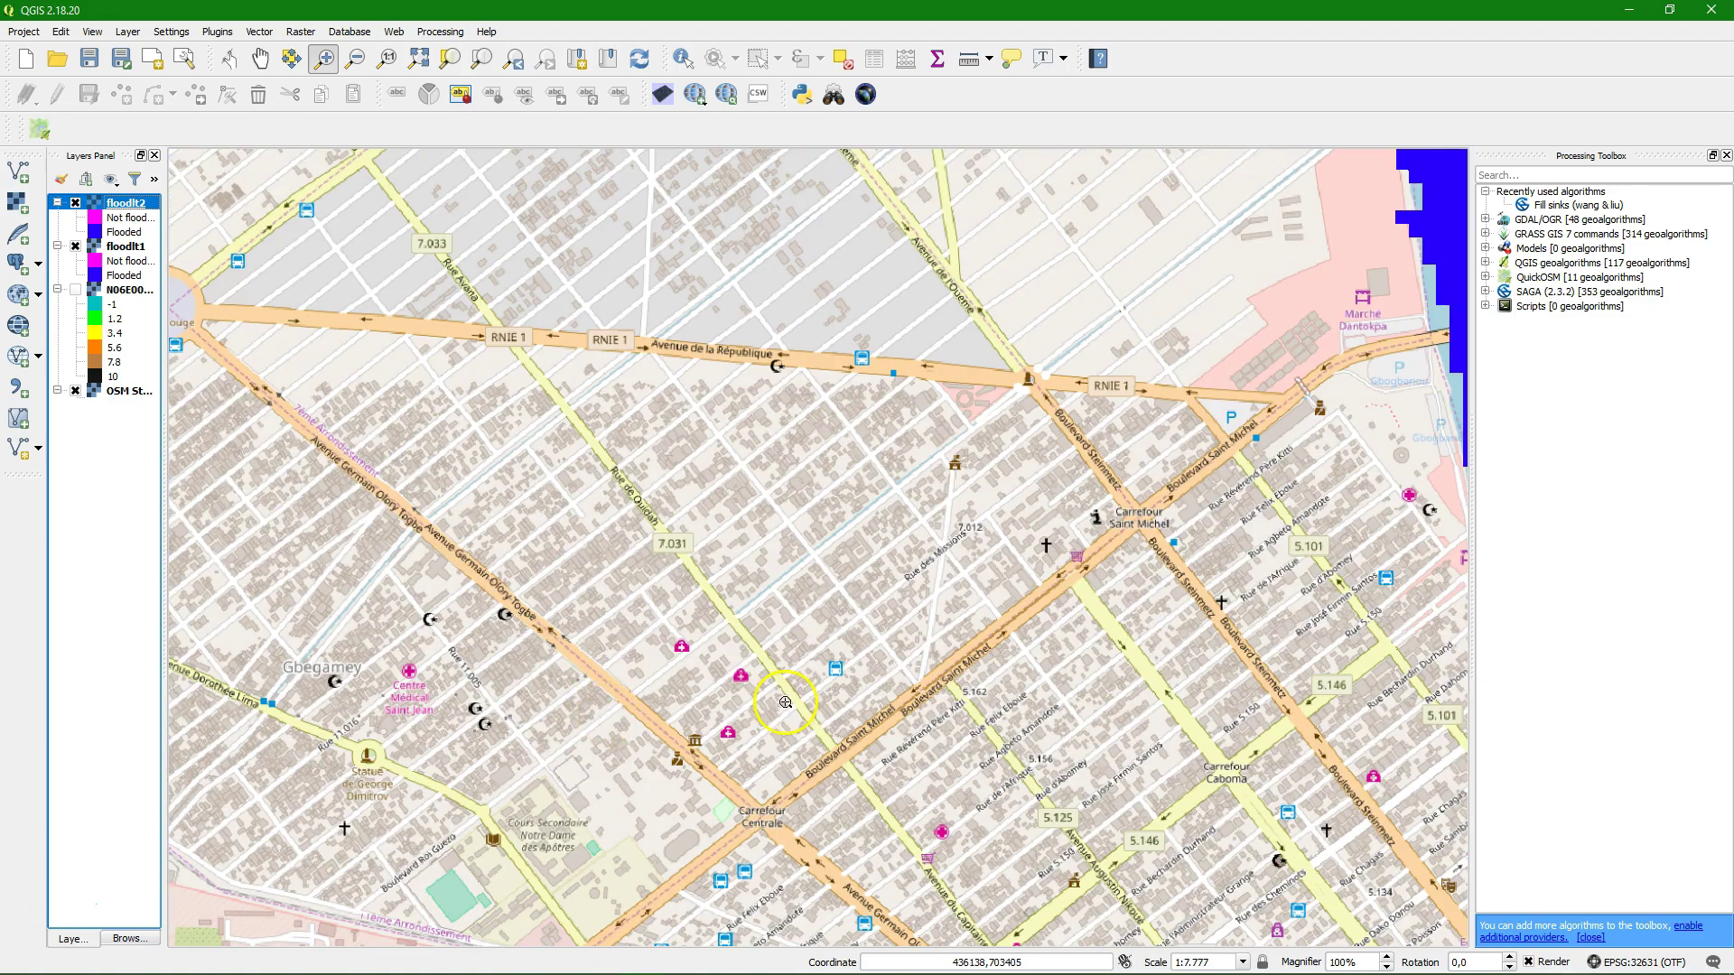
scroll(713, 541, "up", 1)
scroll(707, 531, "down", 2)
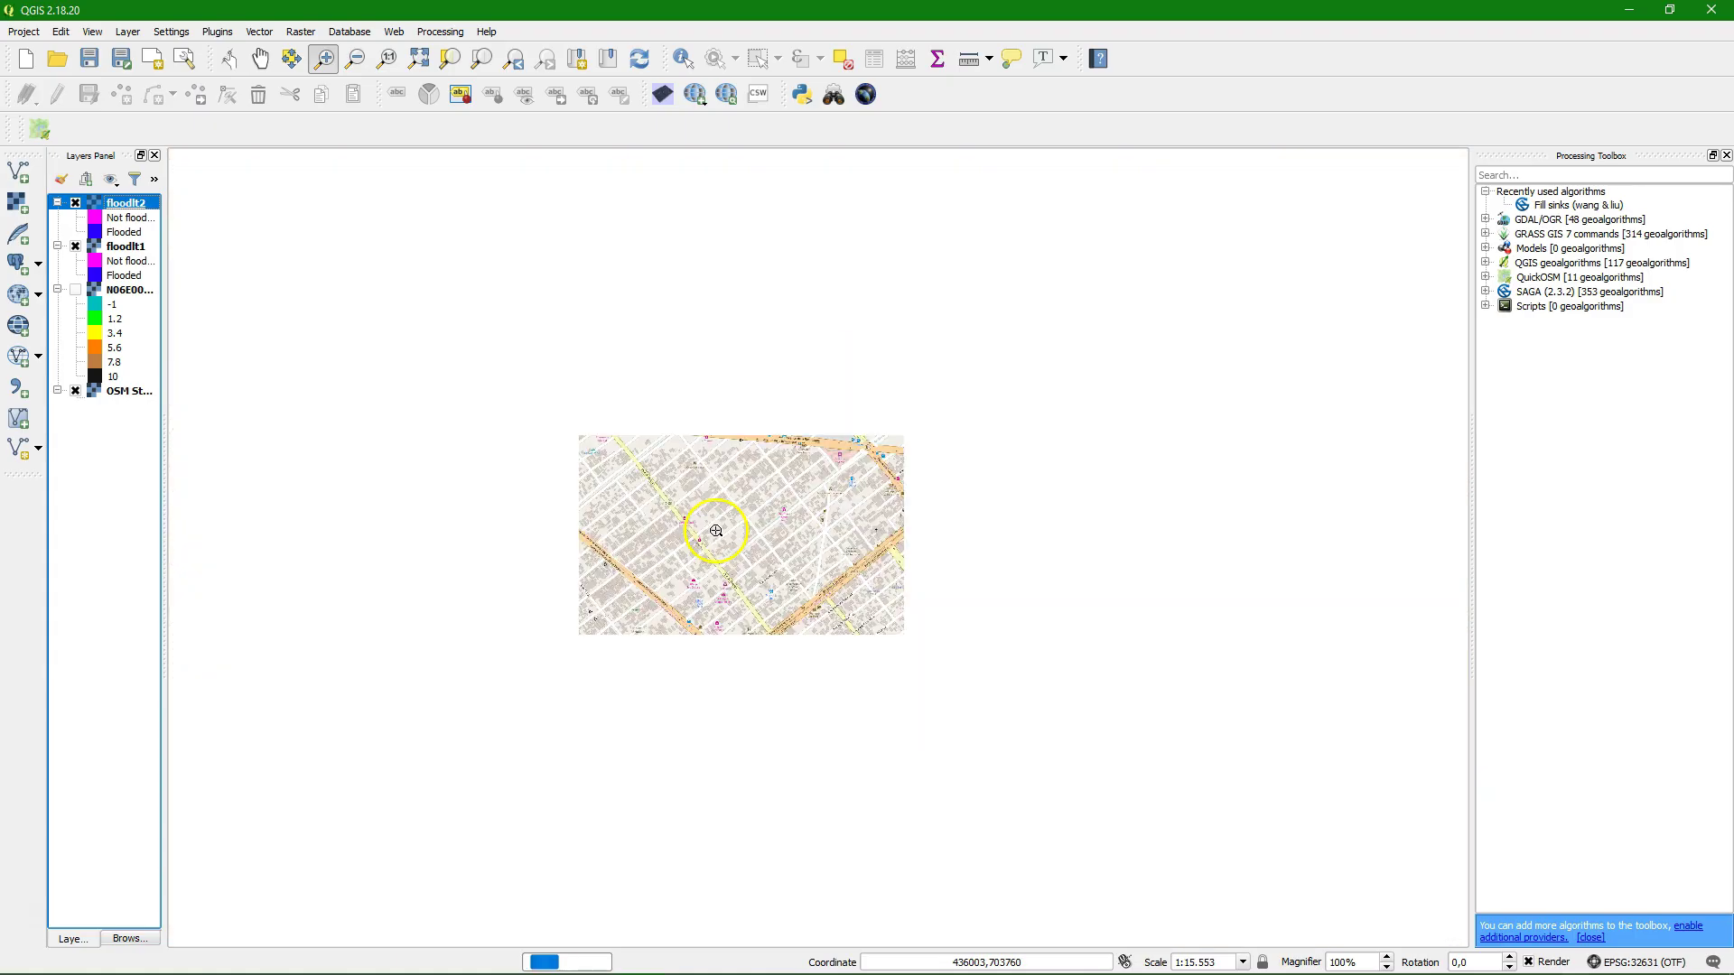
scroll(708, 537, "down", 1)
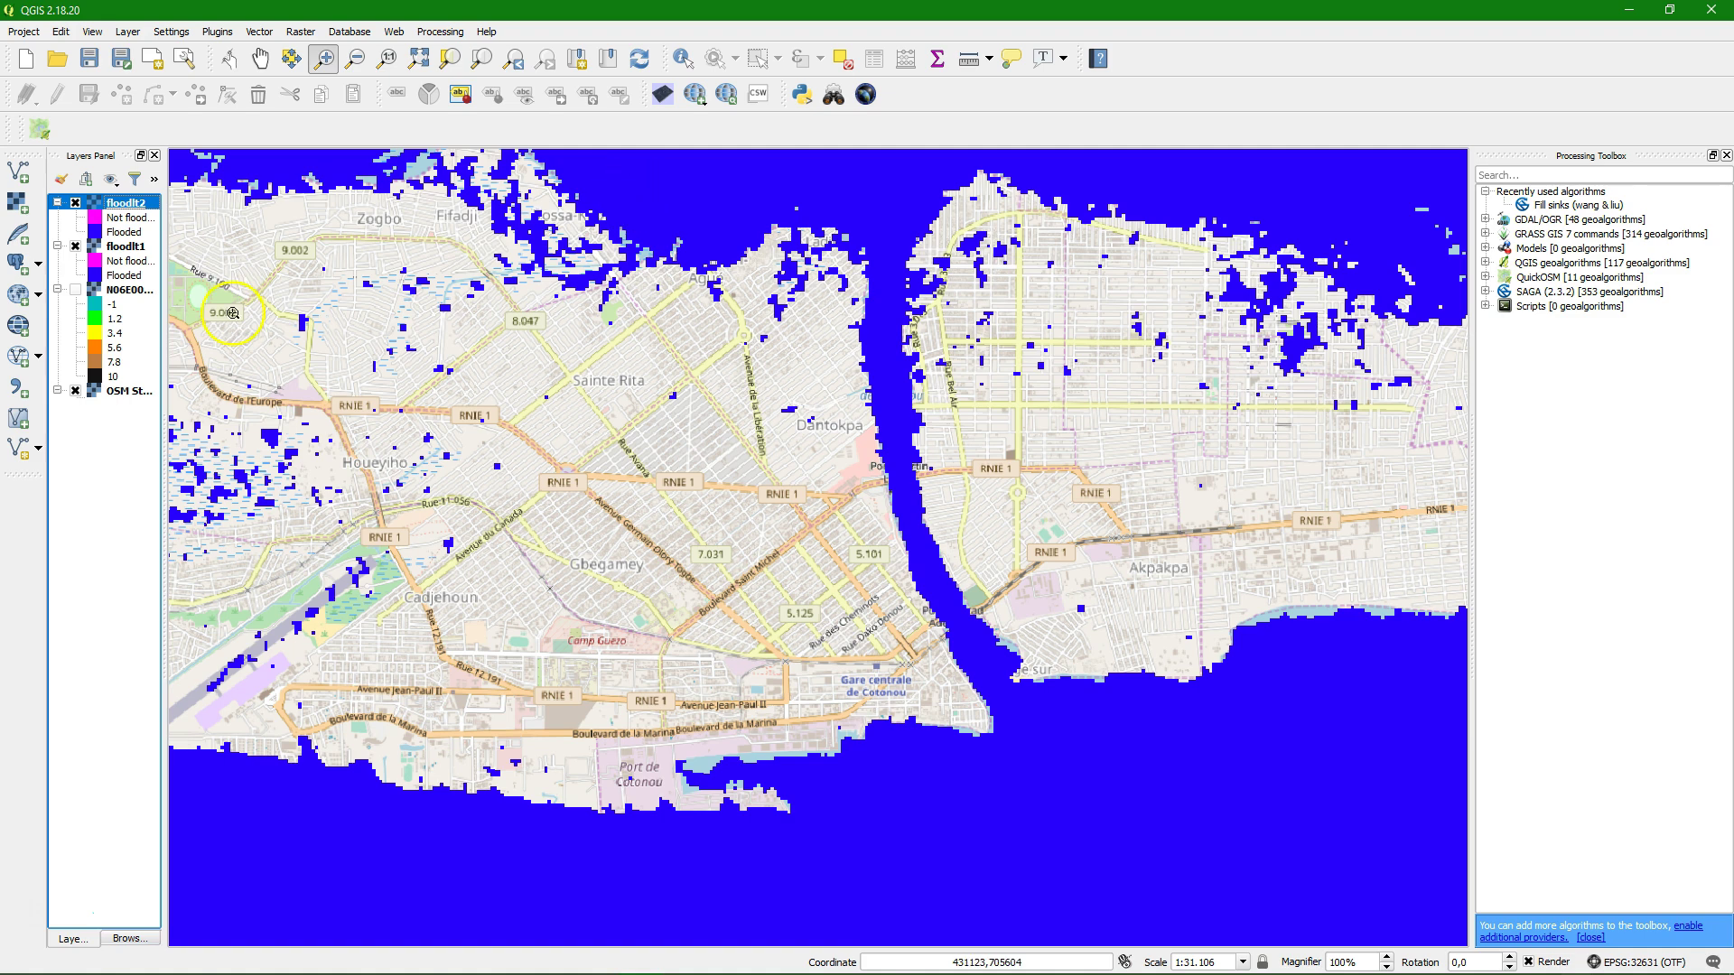
Hide the floodlt1 and floodlt2 layers and frame the Ladji lakeshore and the lagoon channel on the OSM map.
left_click(75, 245)
left_click(75, 202)
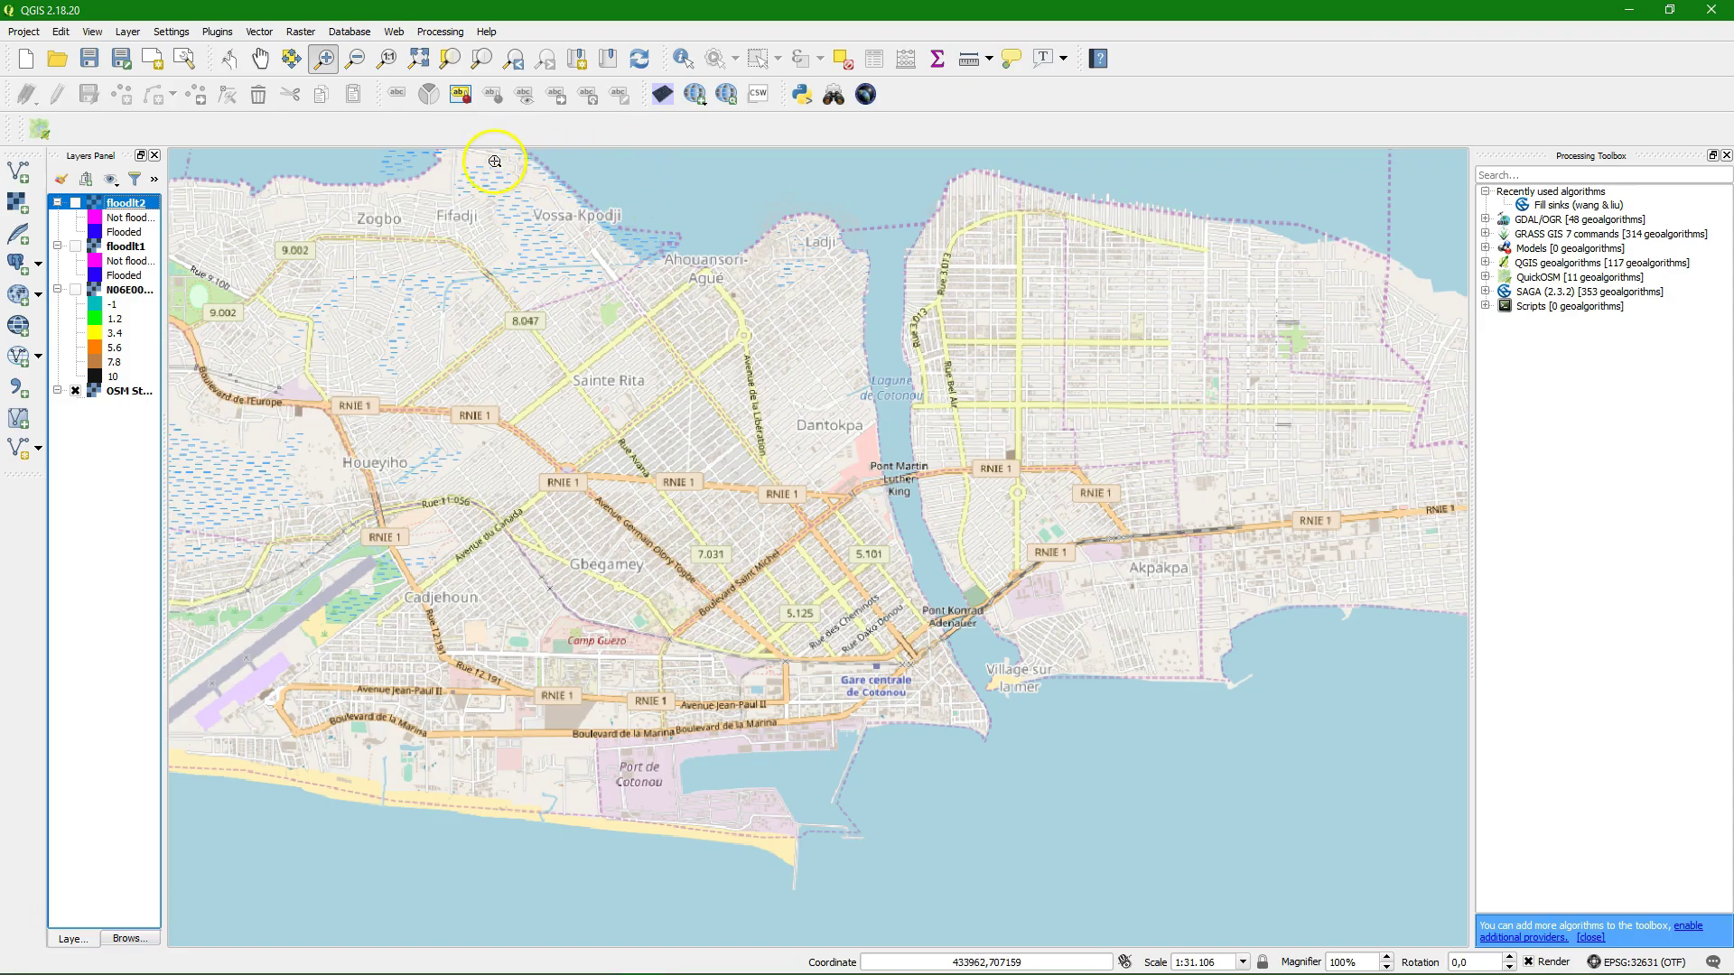
left_click_drag(429, 152, 1192, 462)
left_click(815, 517)
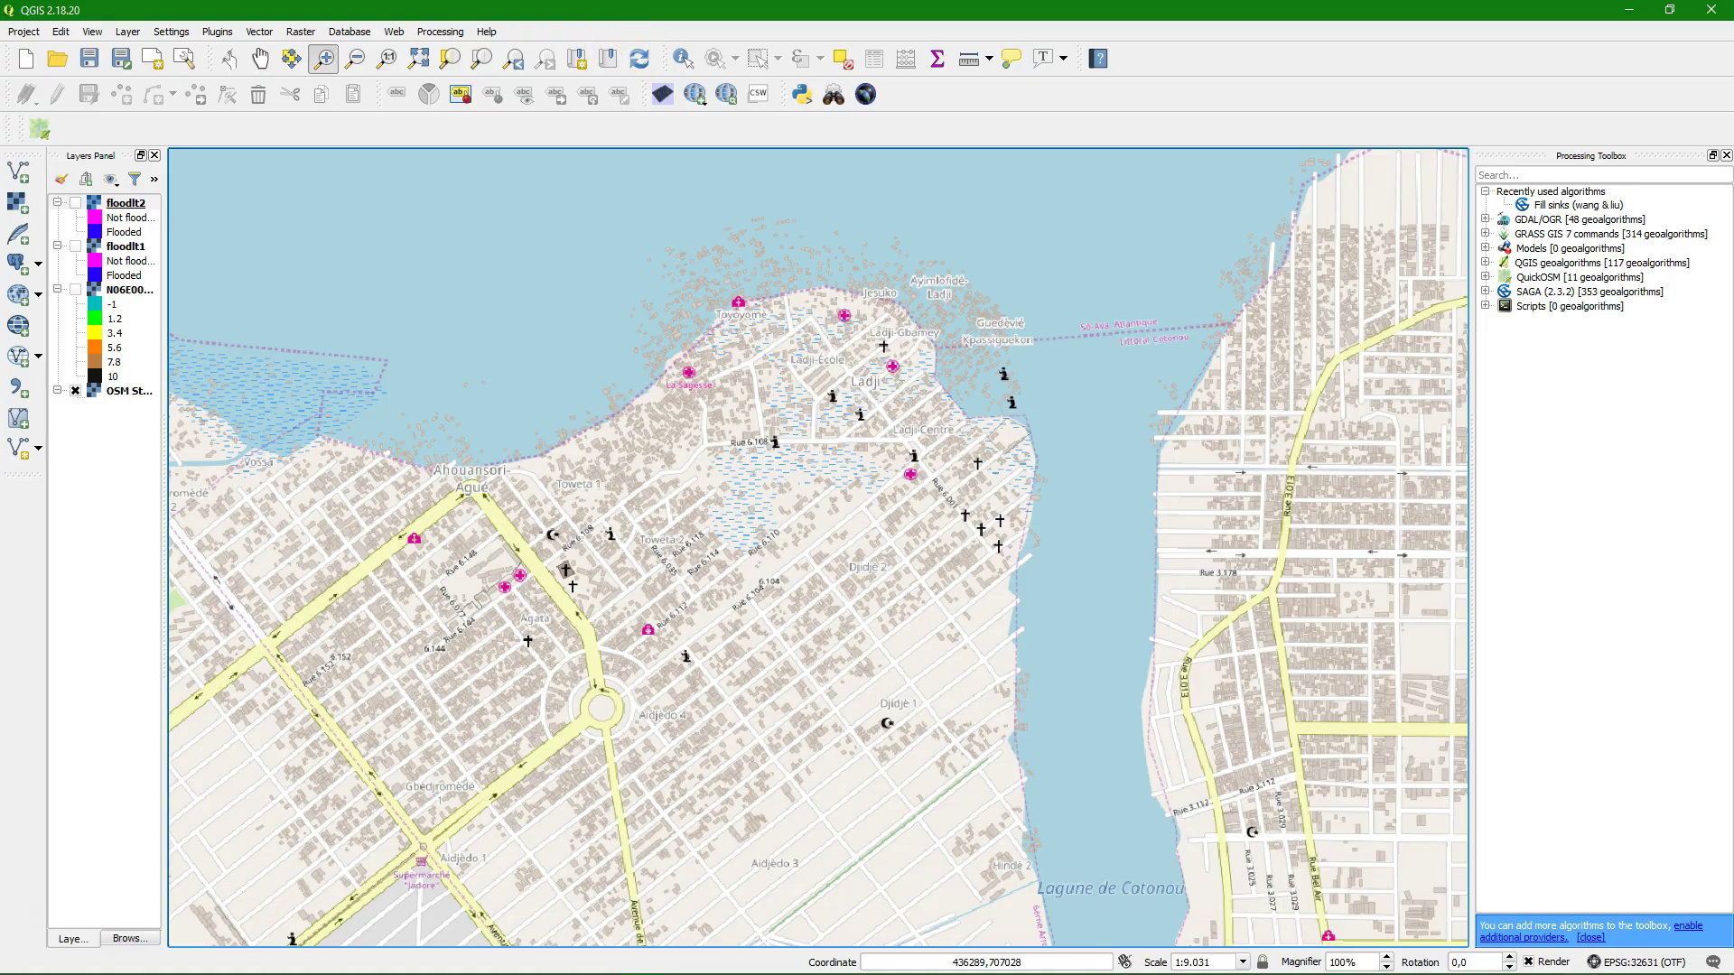
Search all plugins for quick to check for QuickOSM, and close the plugin manager.
left_click(220, 33)
left_click(248, 45)
key("ctrl+a")
type("quick")
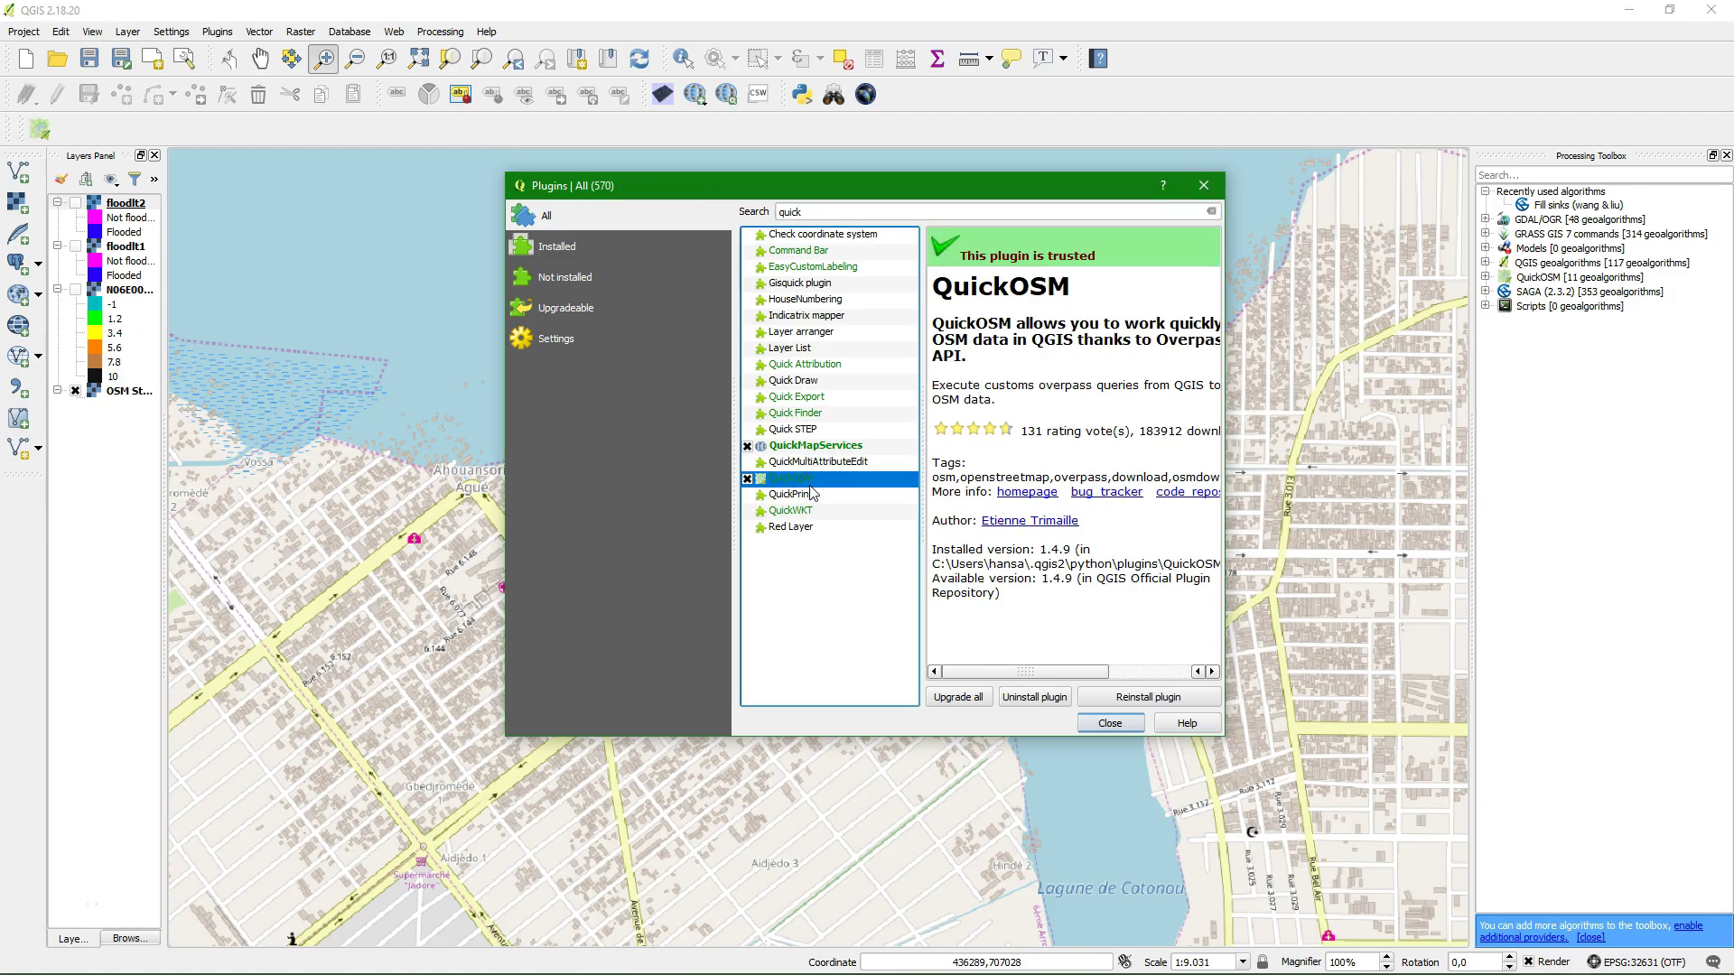
left_click(1114, 731)
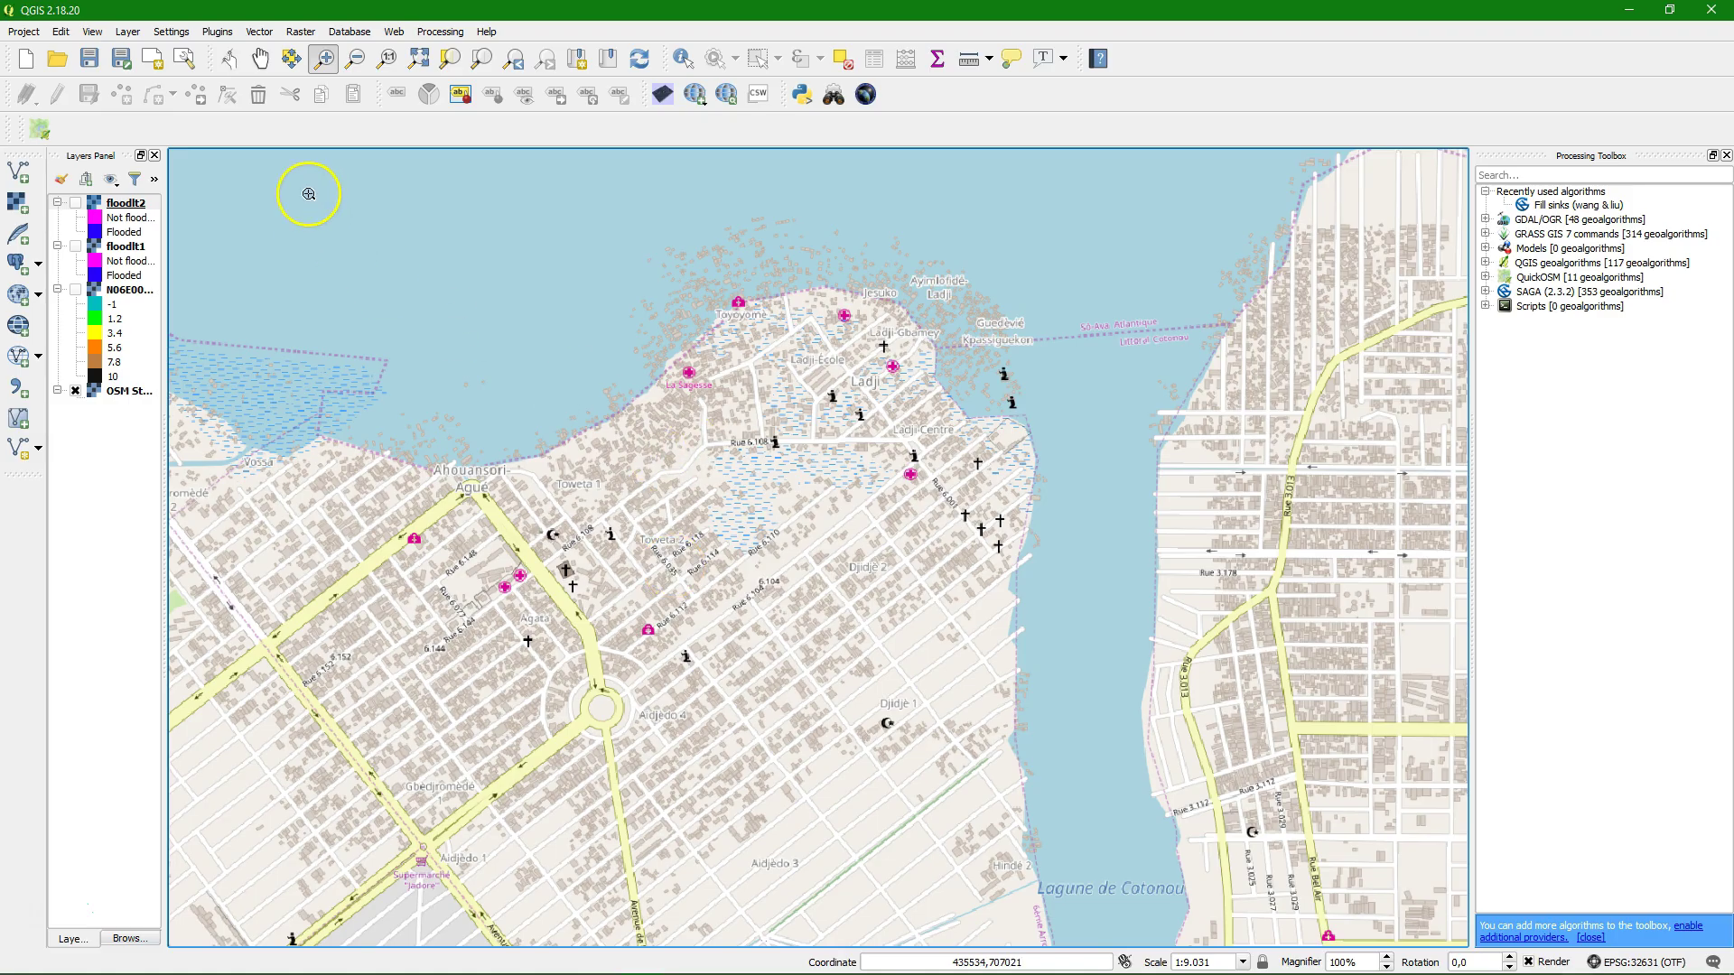
Download OSM buildings with a QuickOSM query for key building and value yes within the map canvas extent, and close the query dialog.
left_click(40, 134)
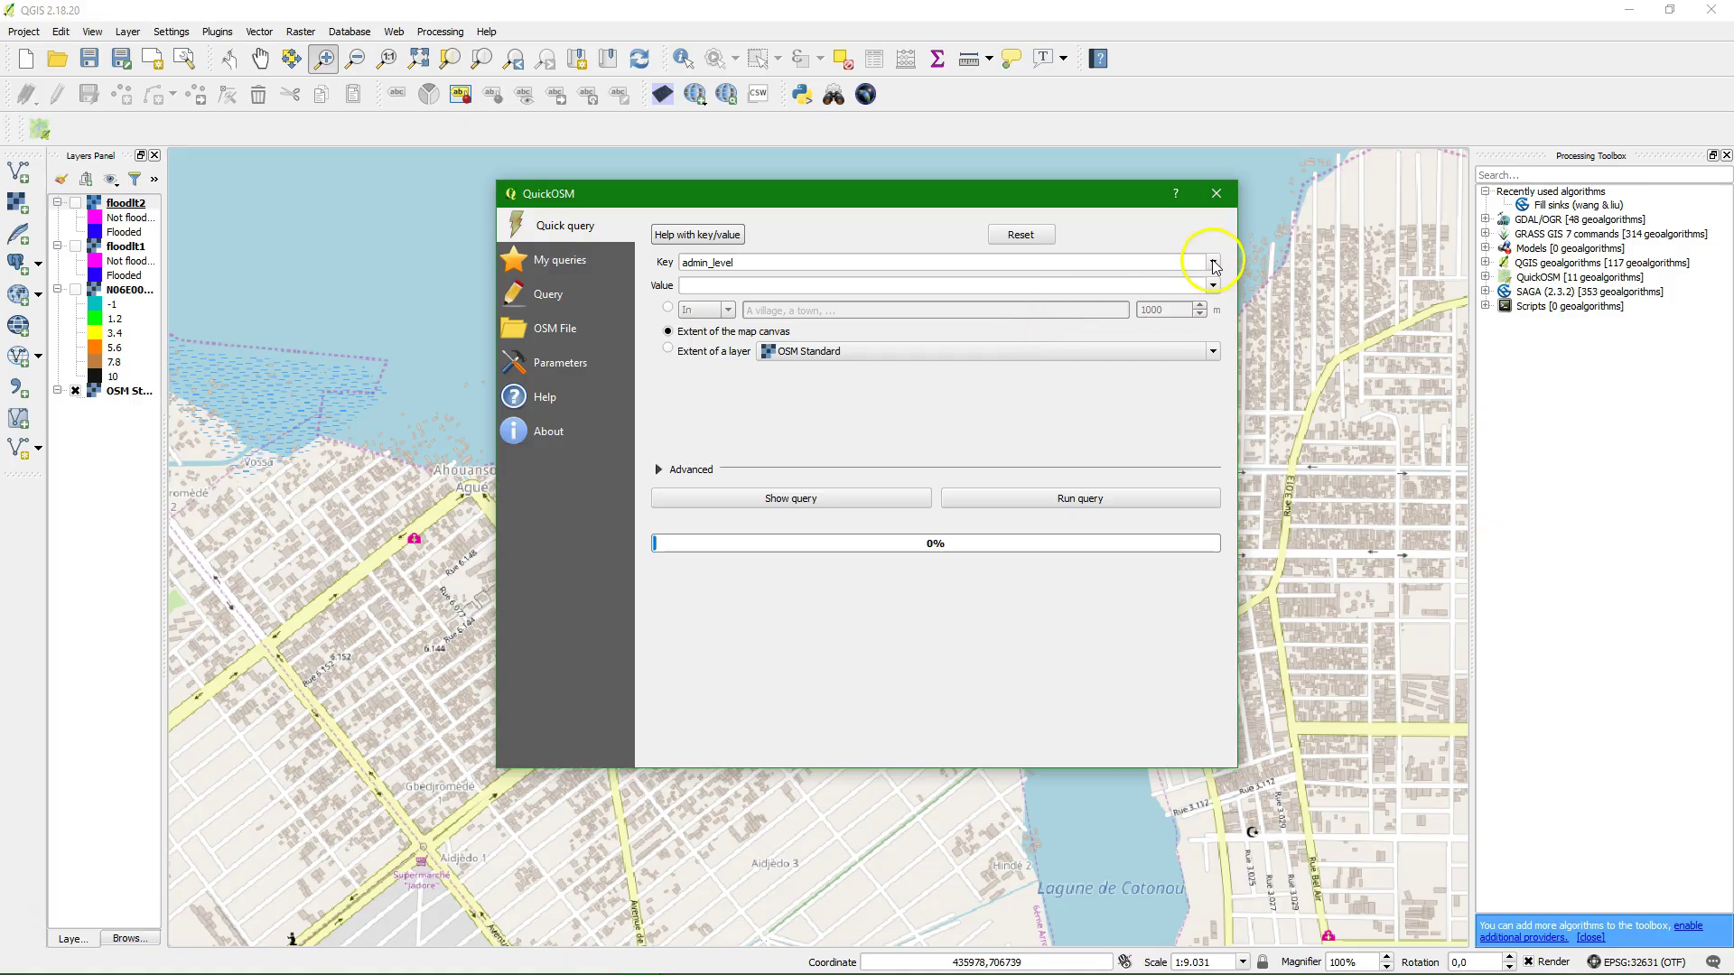
left_click(1213, 263)
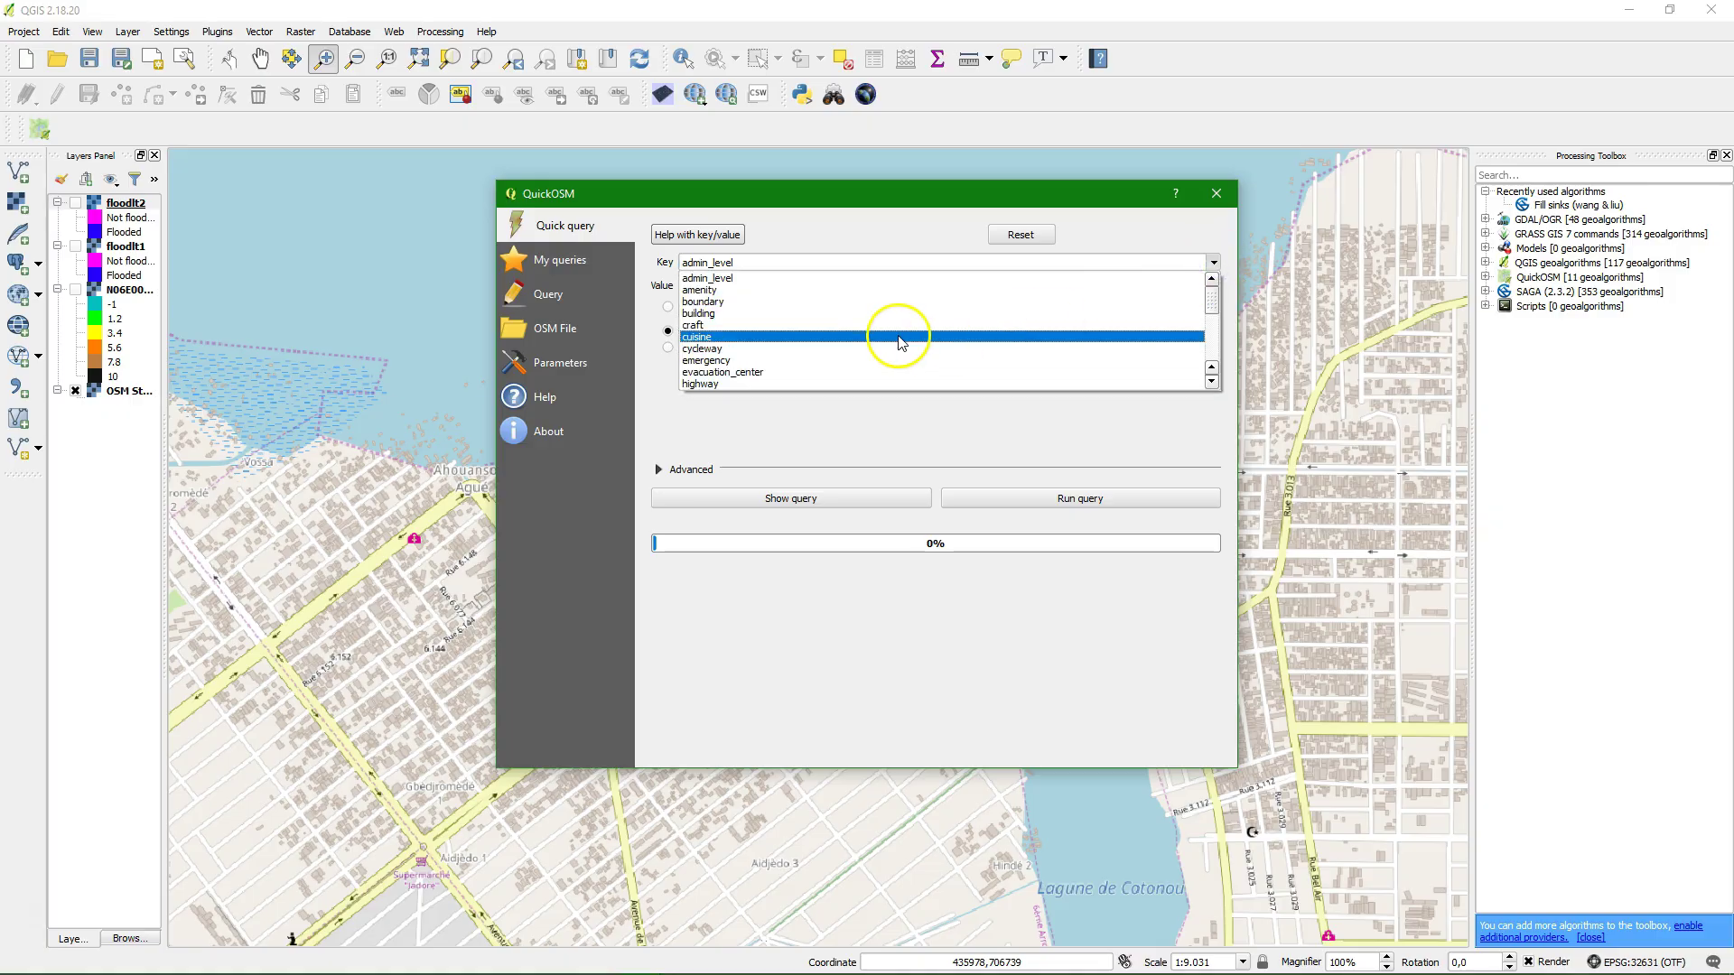
left_click(707, 314)
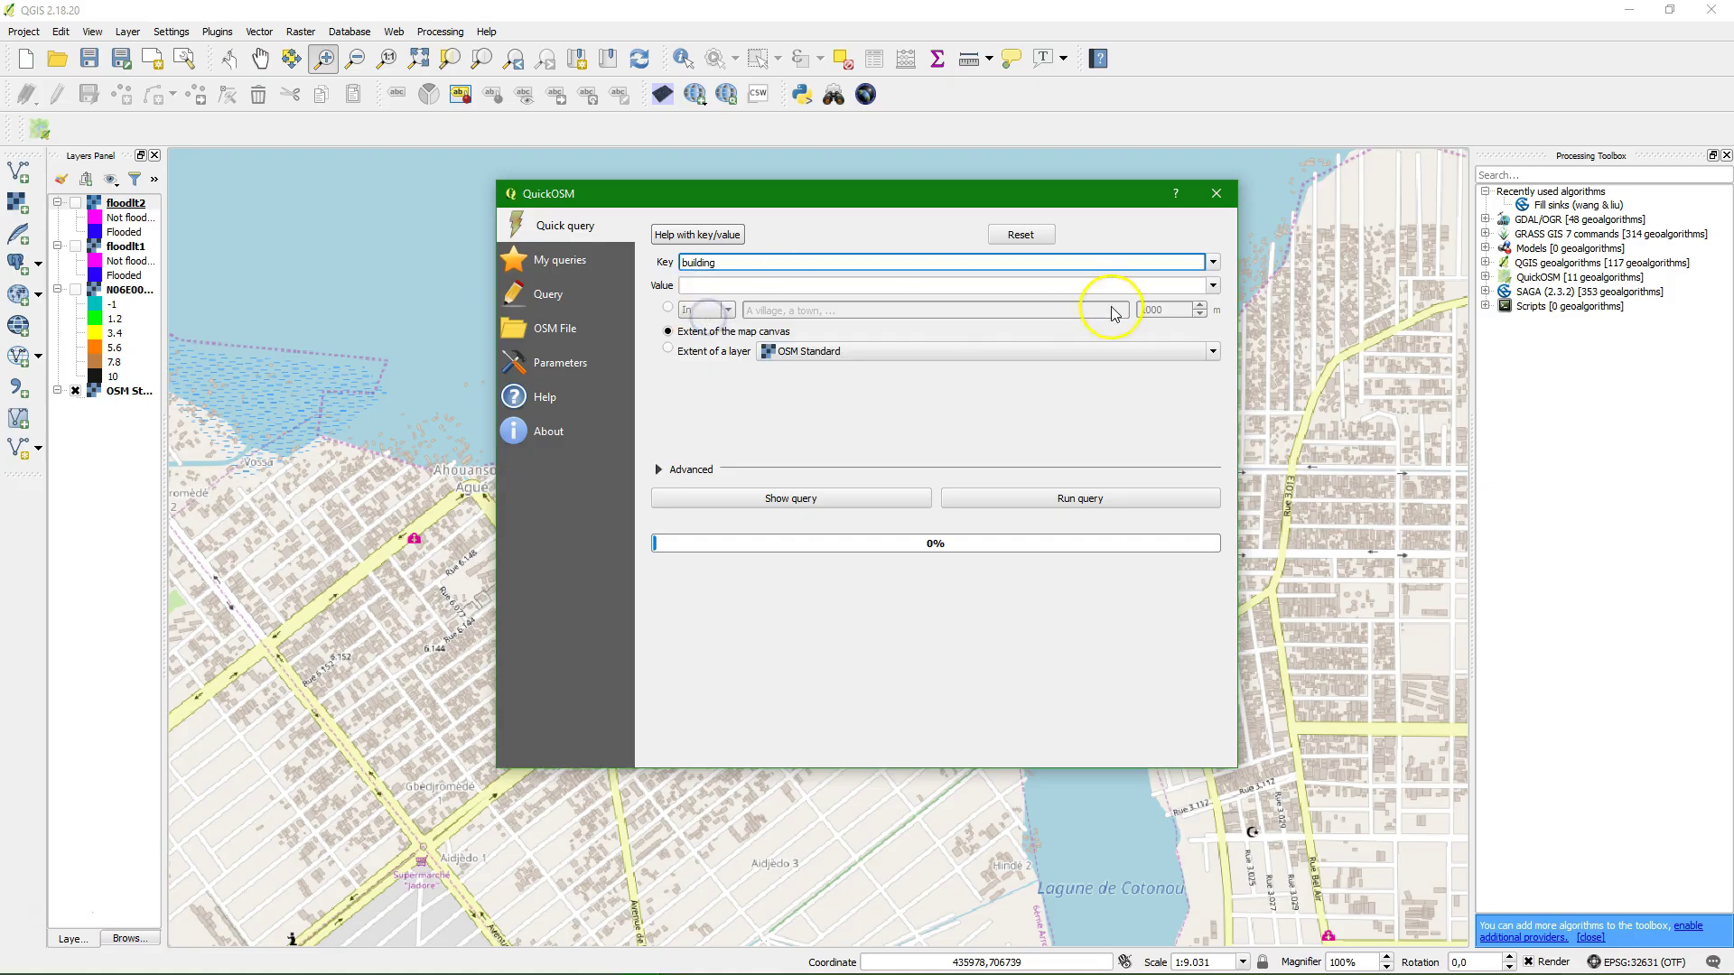
left_click(1213, 285)
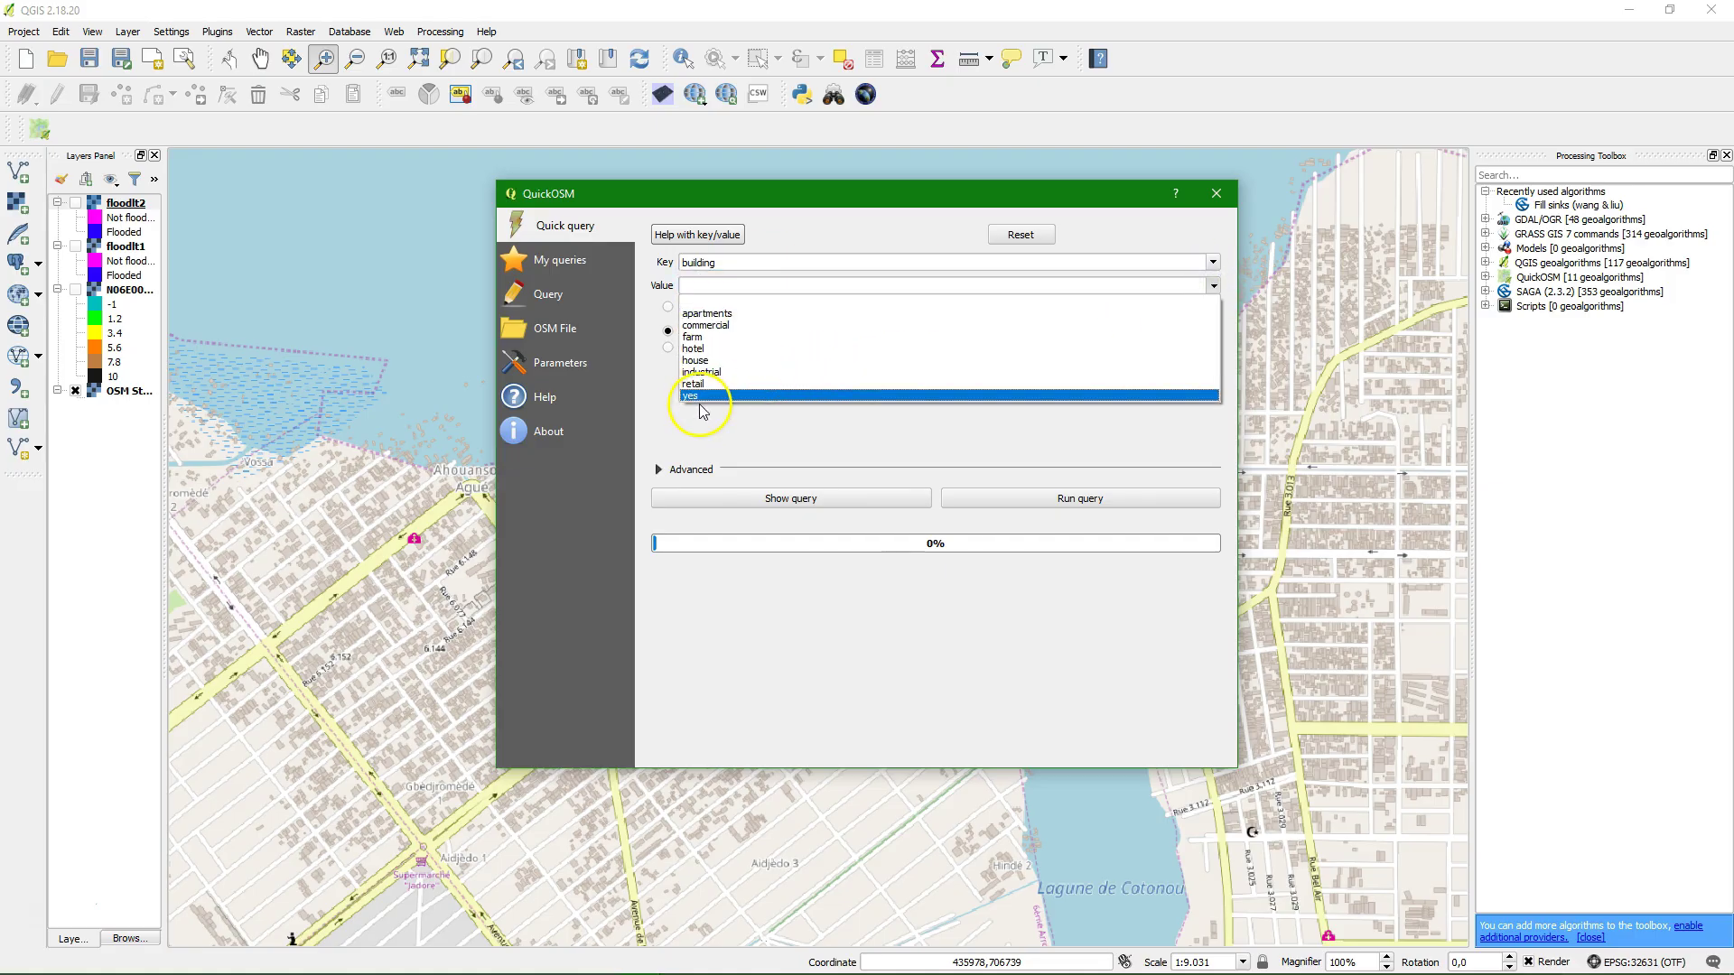
left_click(704, 396)
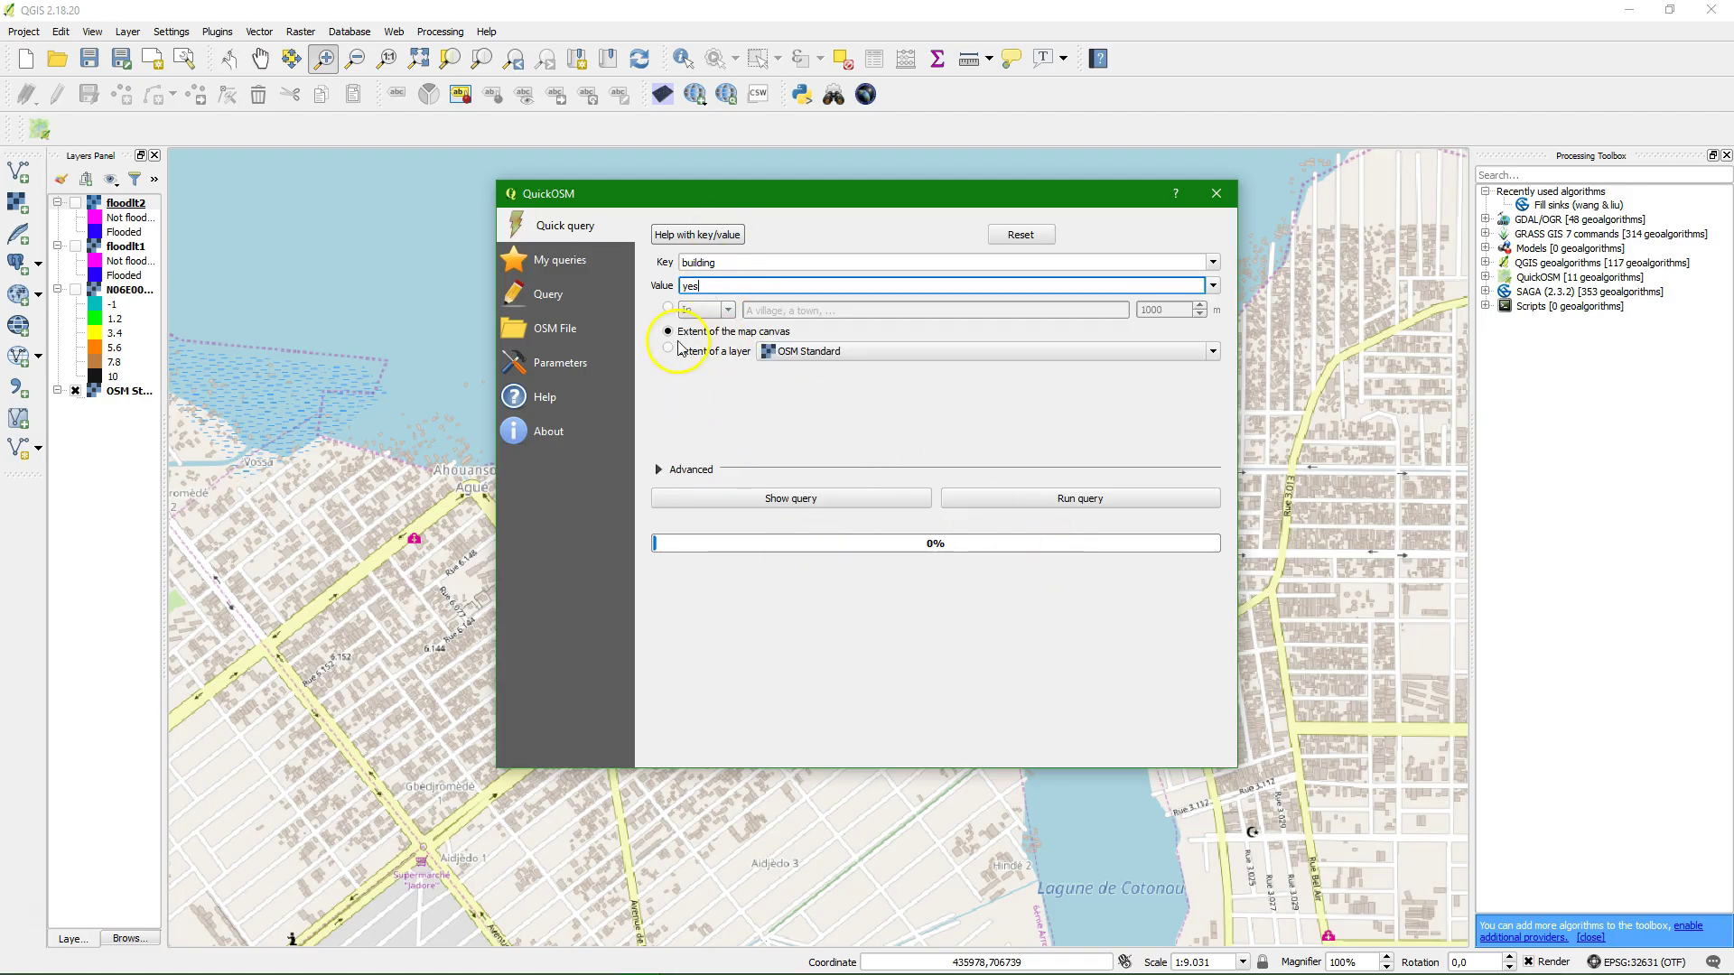
left_click(1058, 501)
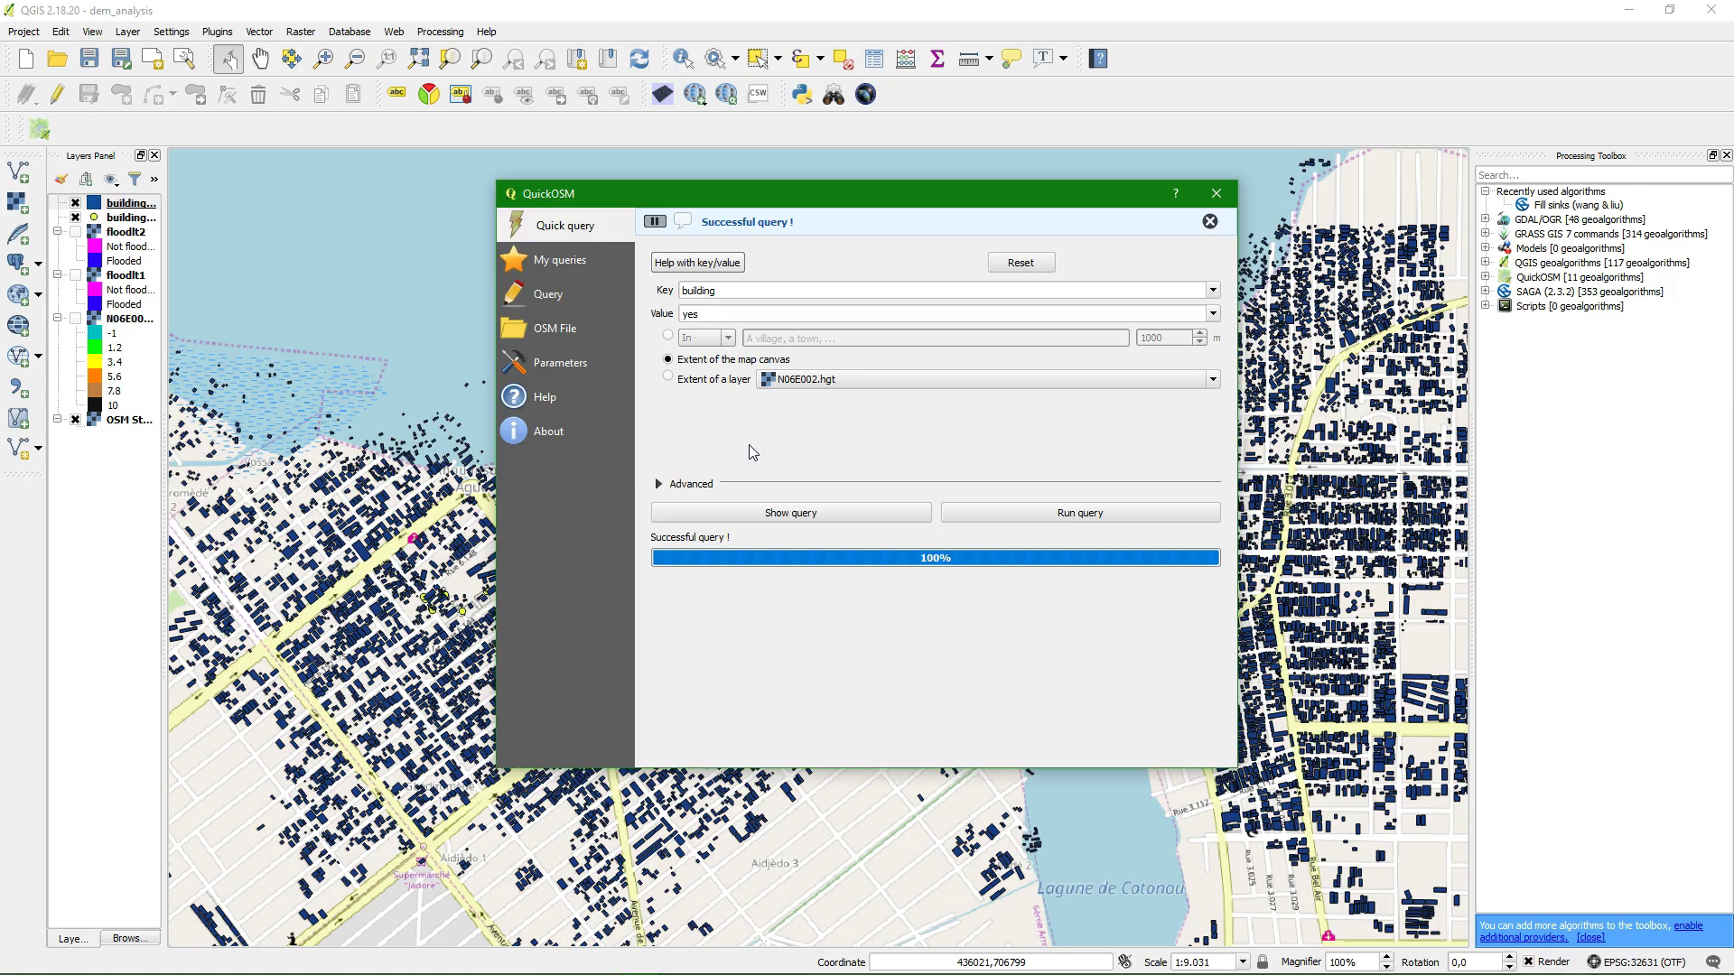
left_click(1218, 194)
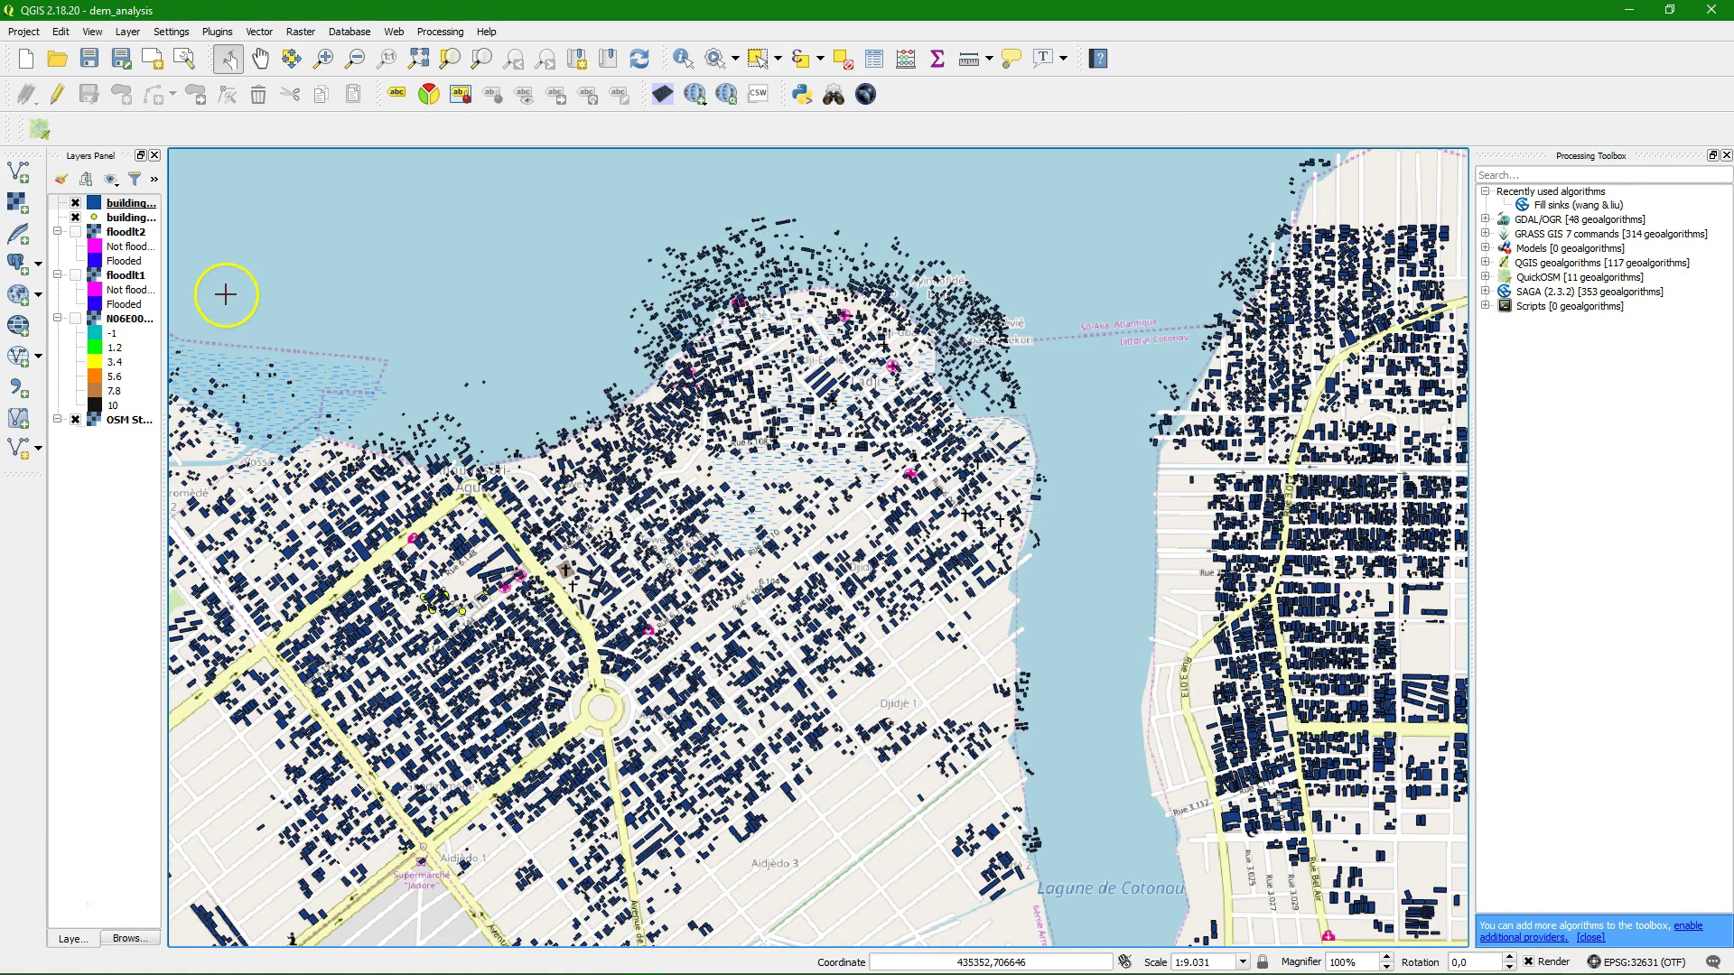
Set the fill color of the building_yes polygon layer to the recently used red.
right_click(131, 207)
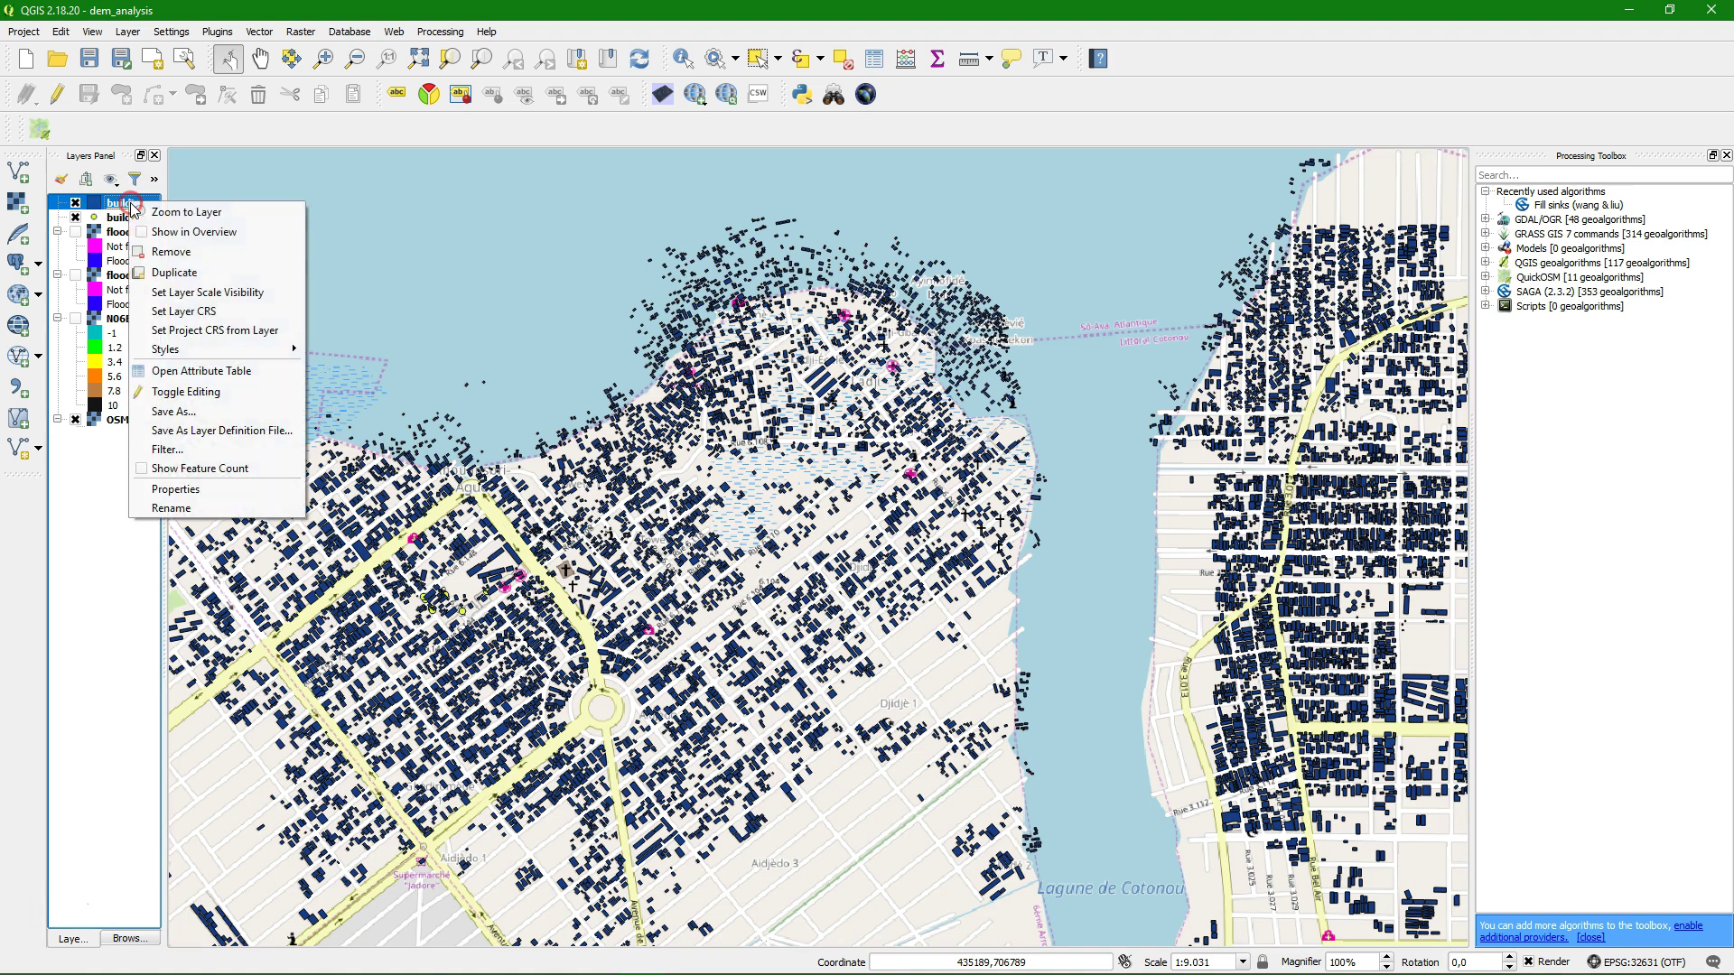
left_click(152, 489)
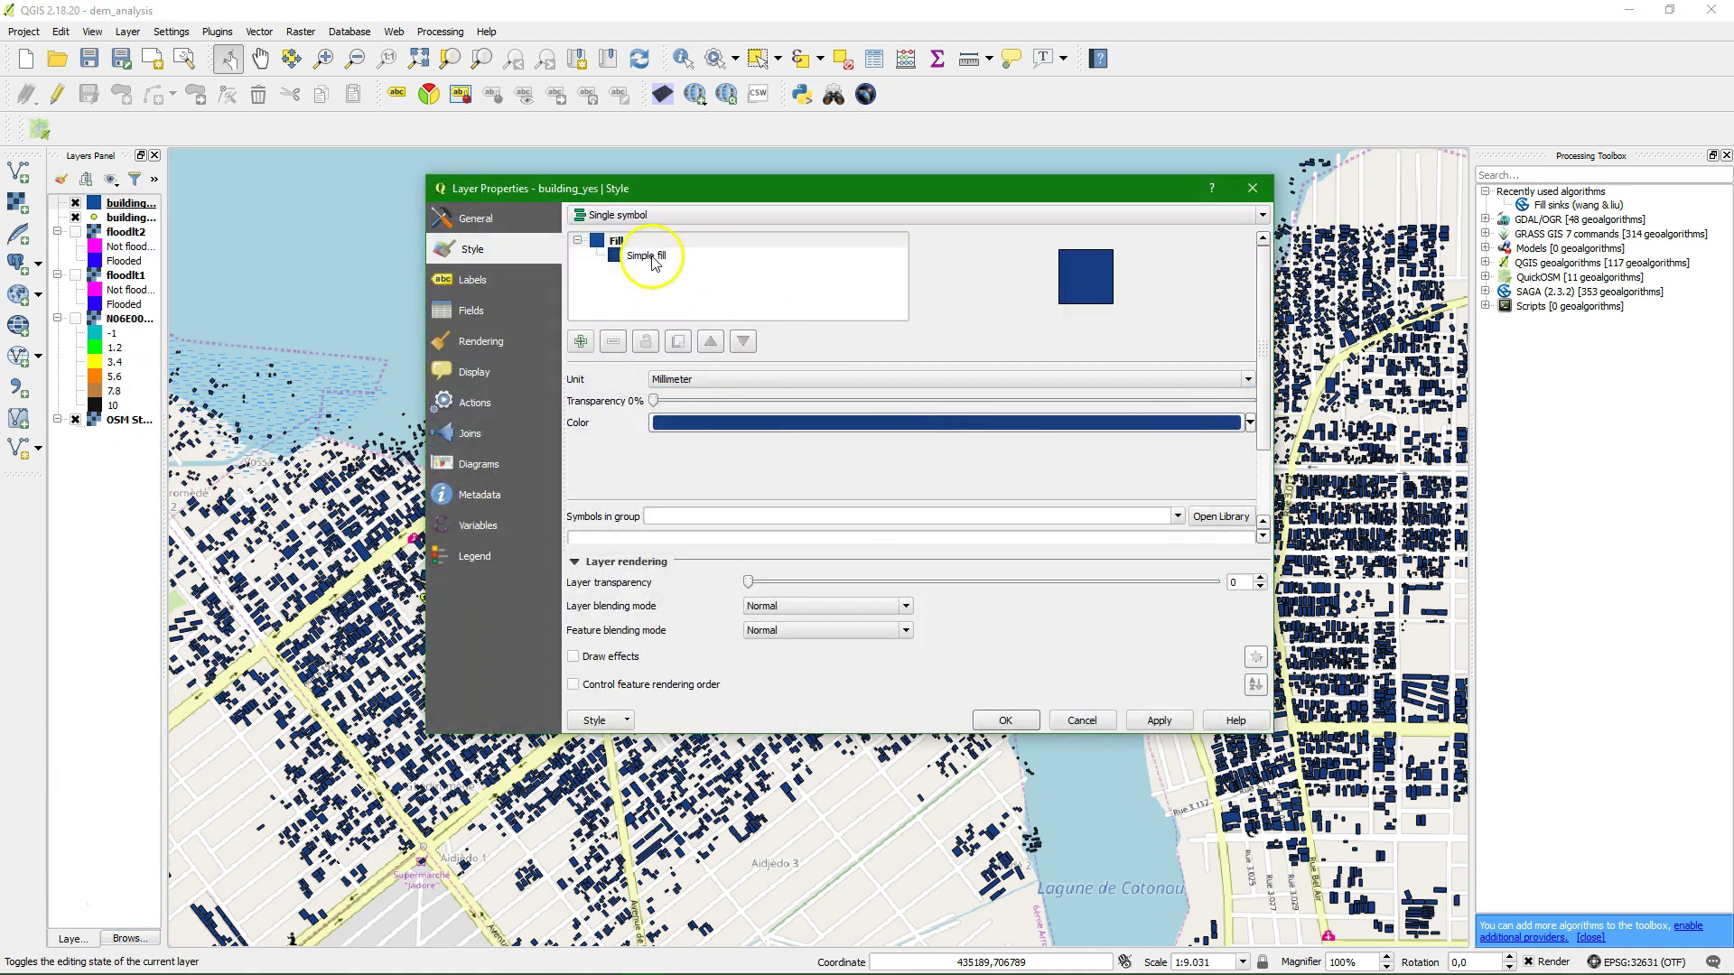
left_click(1249, 422)
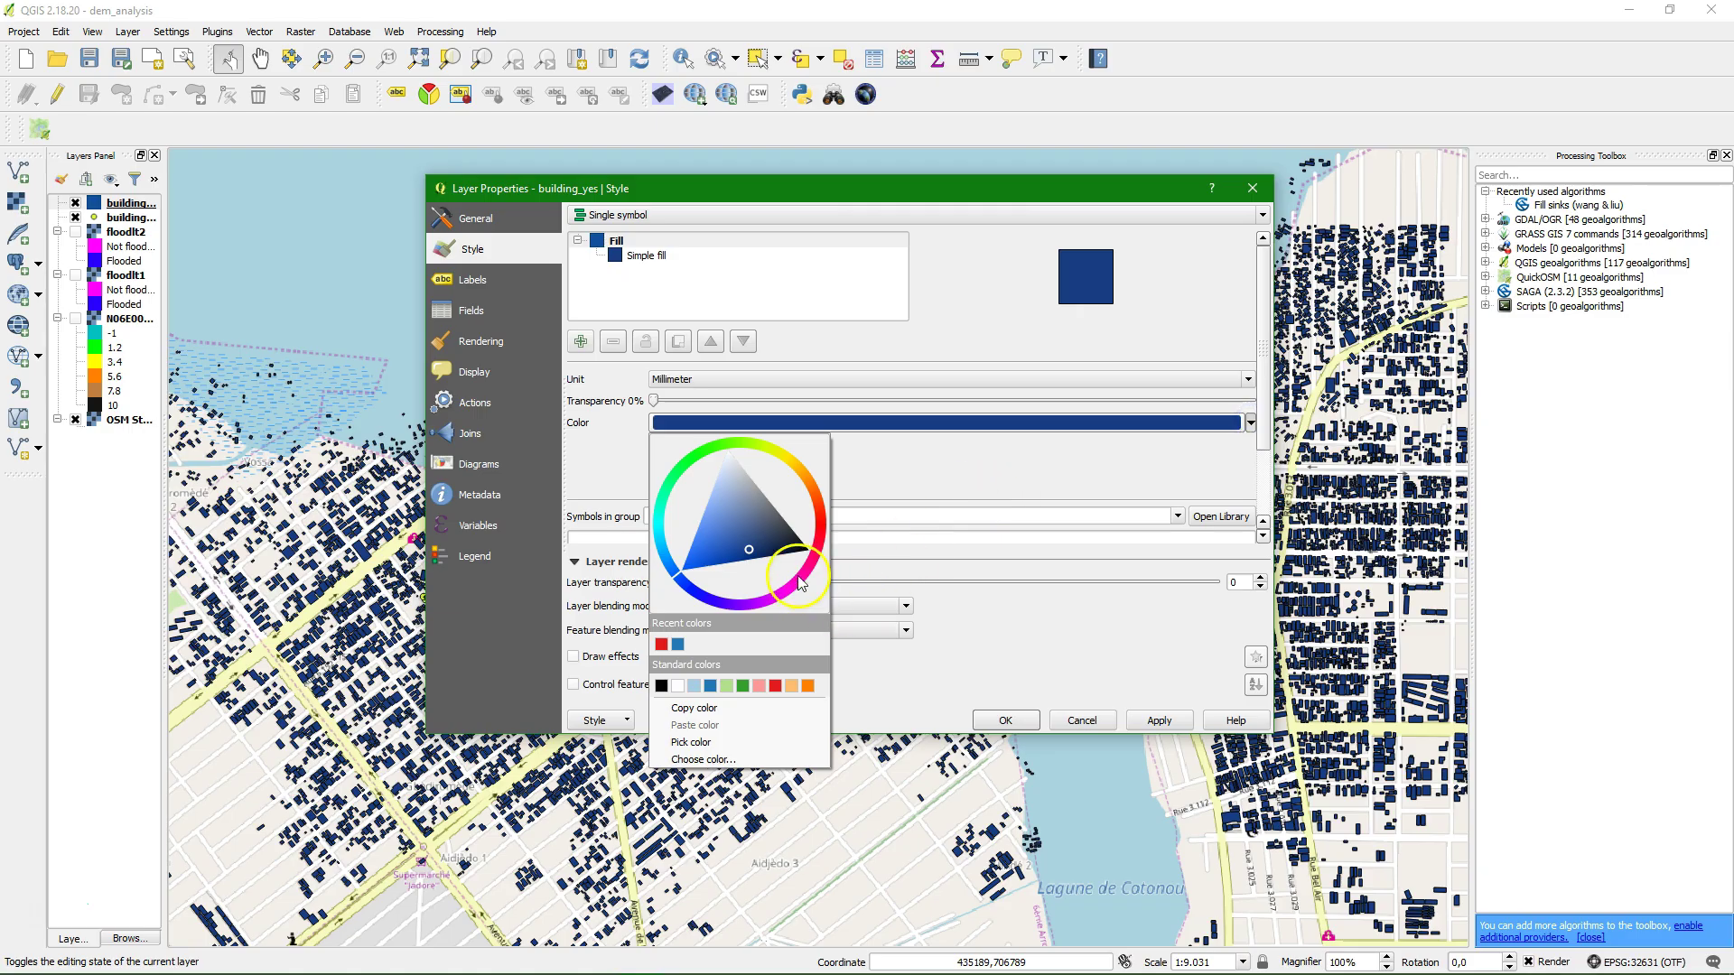
left_click(661, 645)
left_click(1005, 719)
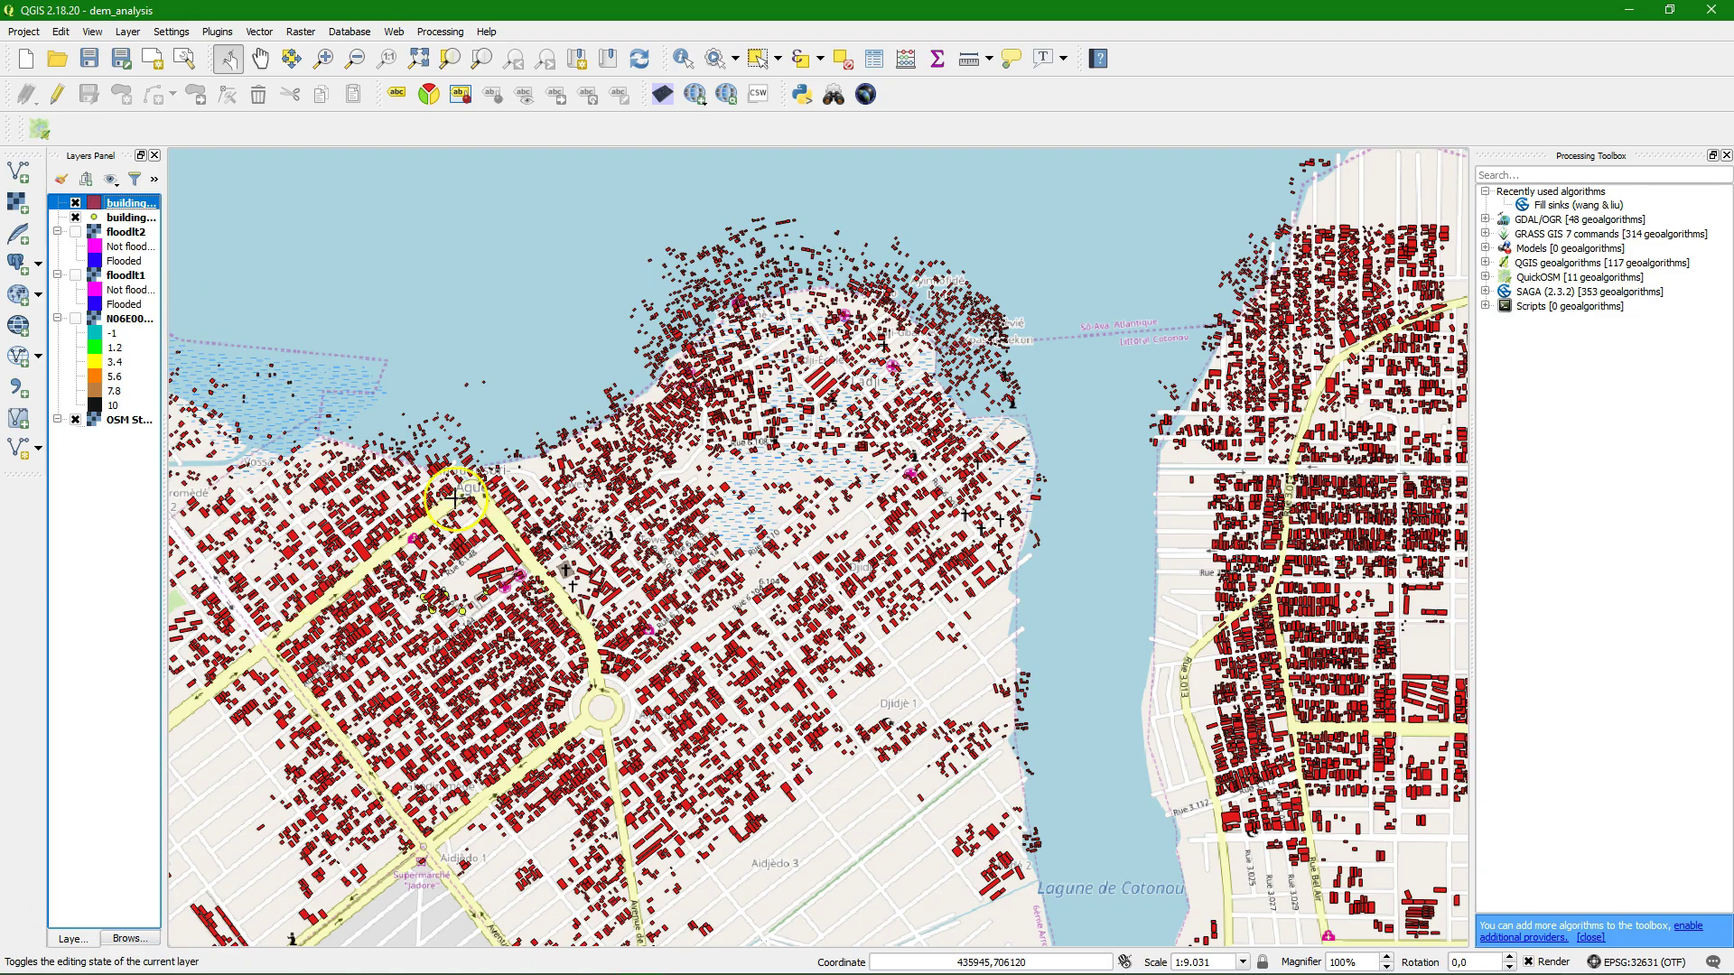
Show the floodlt2 layer beneath the building layers.
left_click(75, 232)
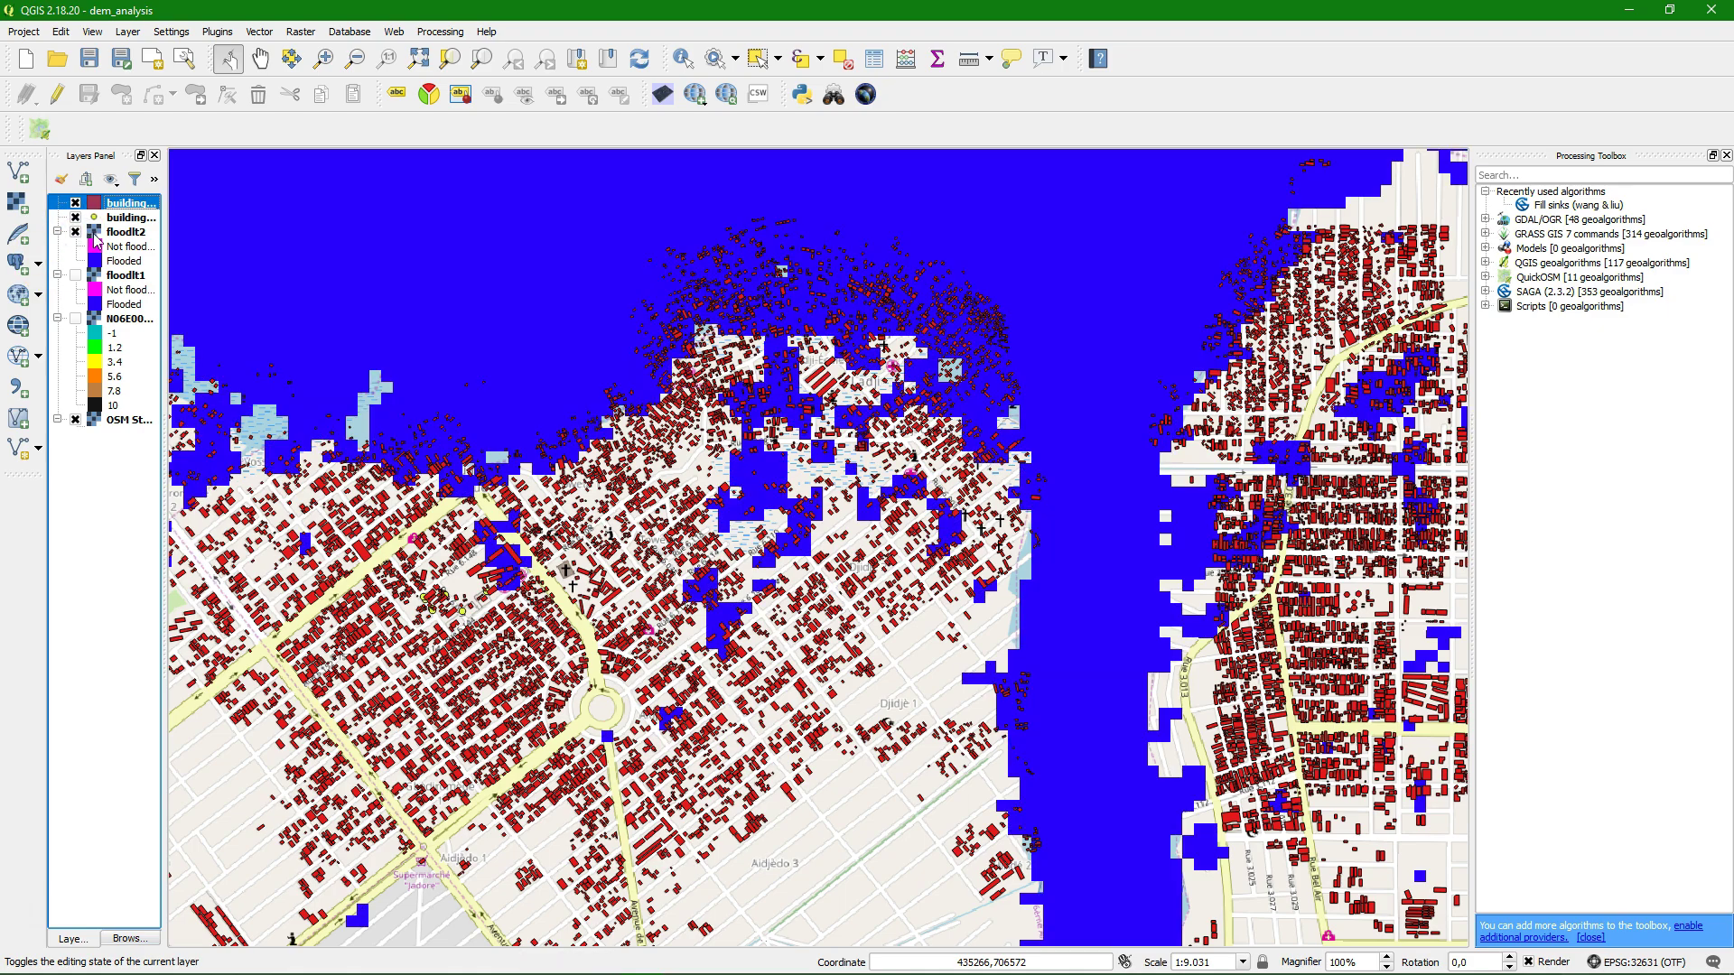
right_click(120, 236)
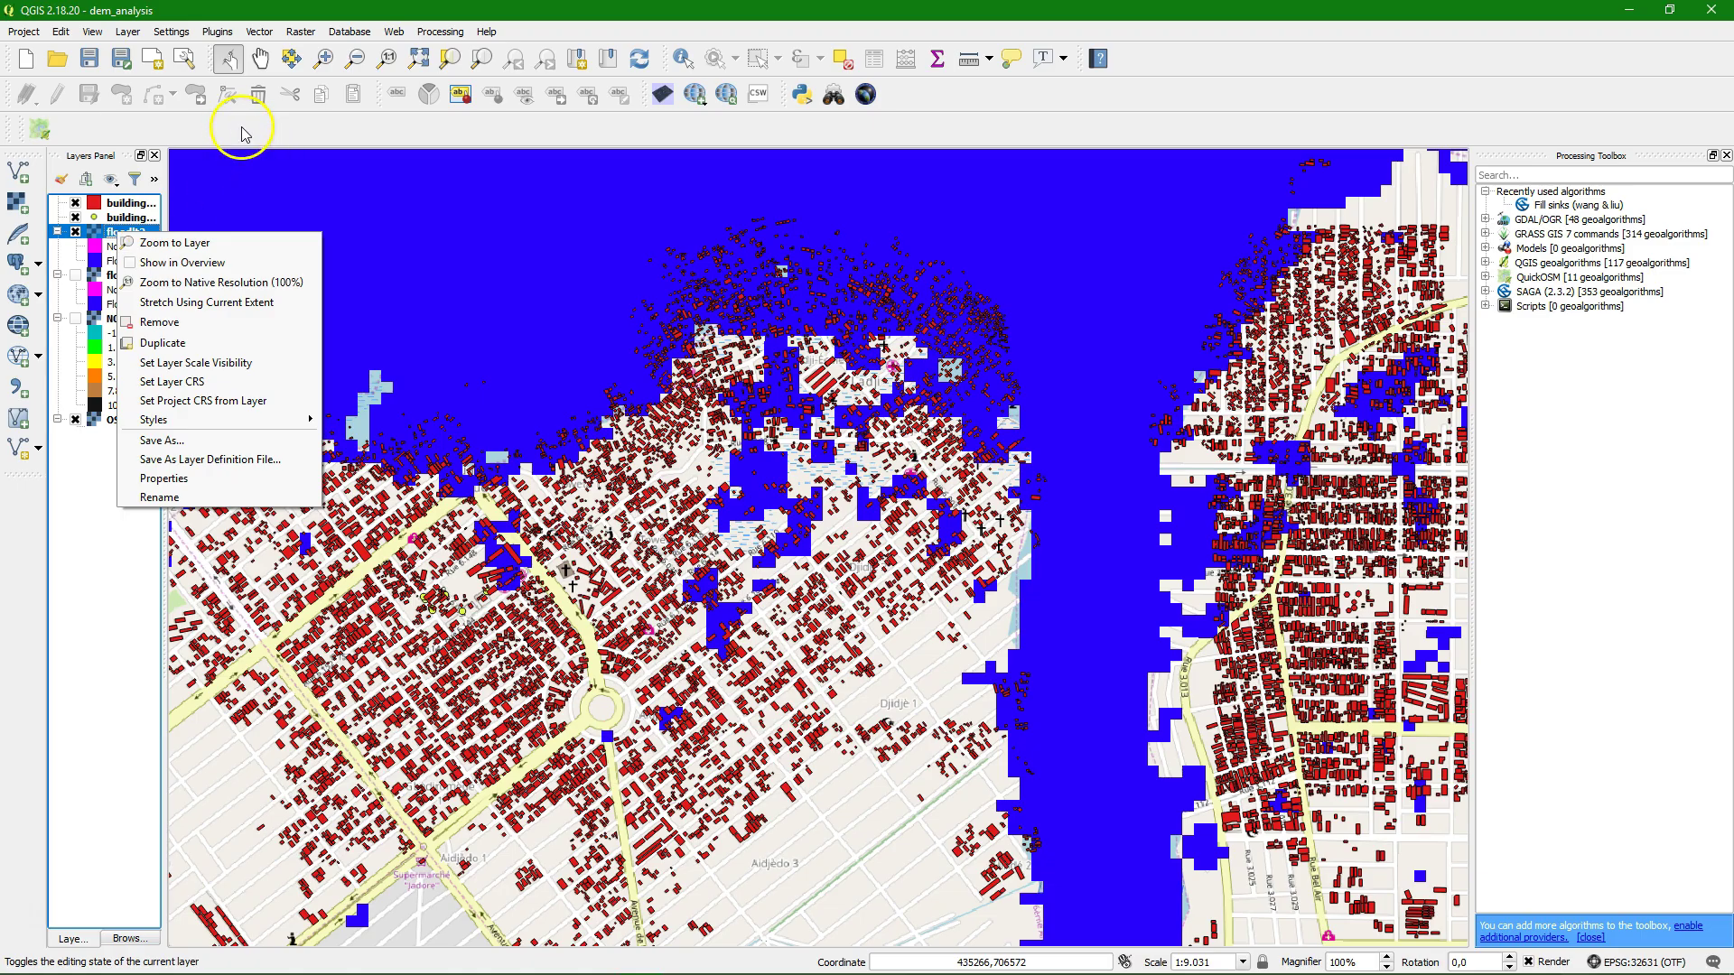
left_click(540, 25)
Polygonize the floodlt2 raster to flood2m.shp in the Flood_Cotonou folder, loading the result into the canvas.
left_click(301, 31)
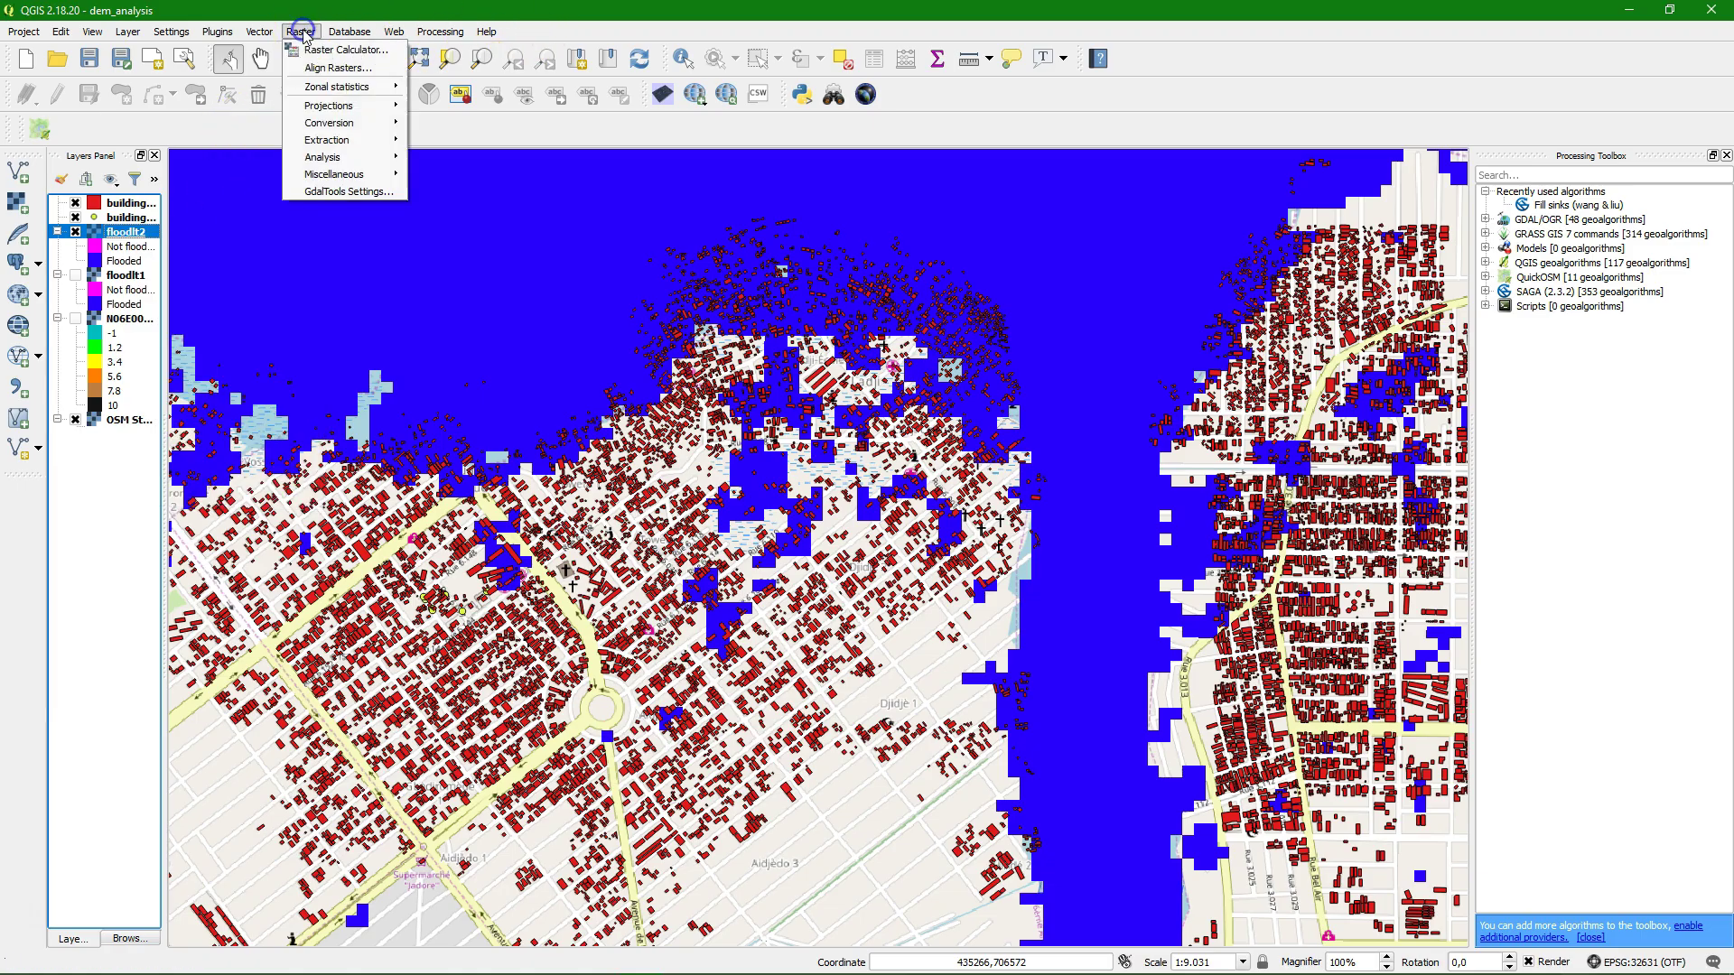
mouse_move(361, 123)
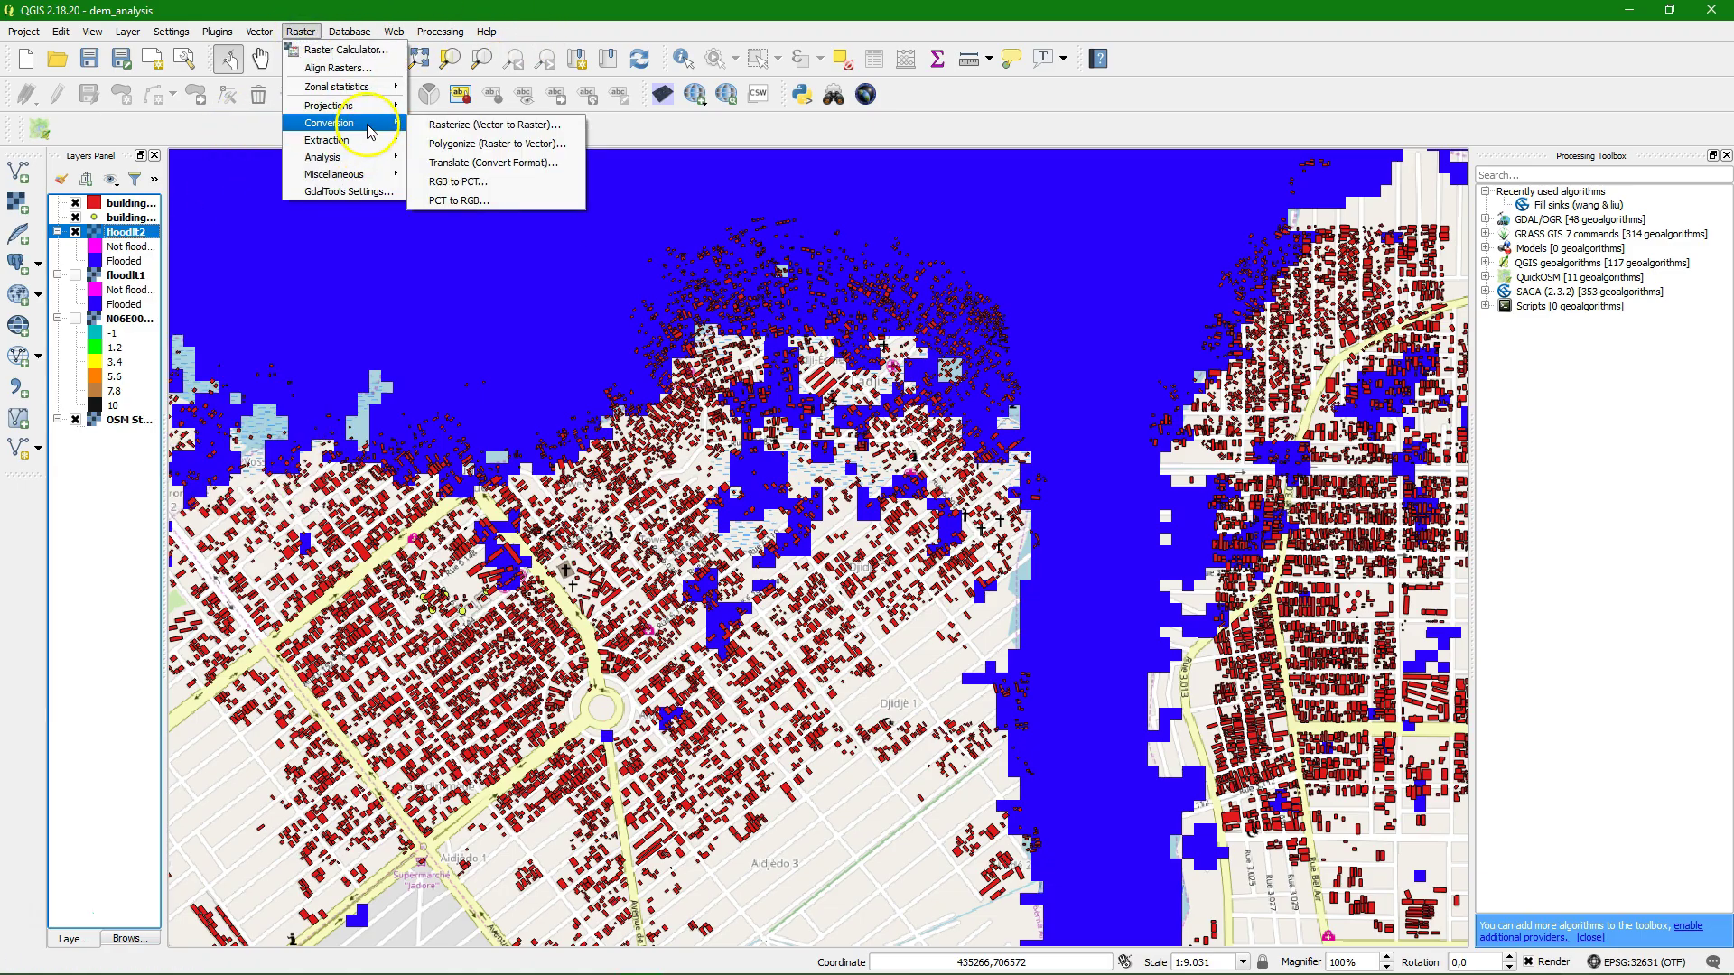
left_click(446, 145)
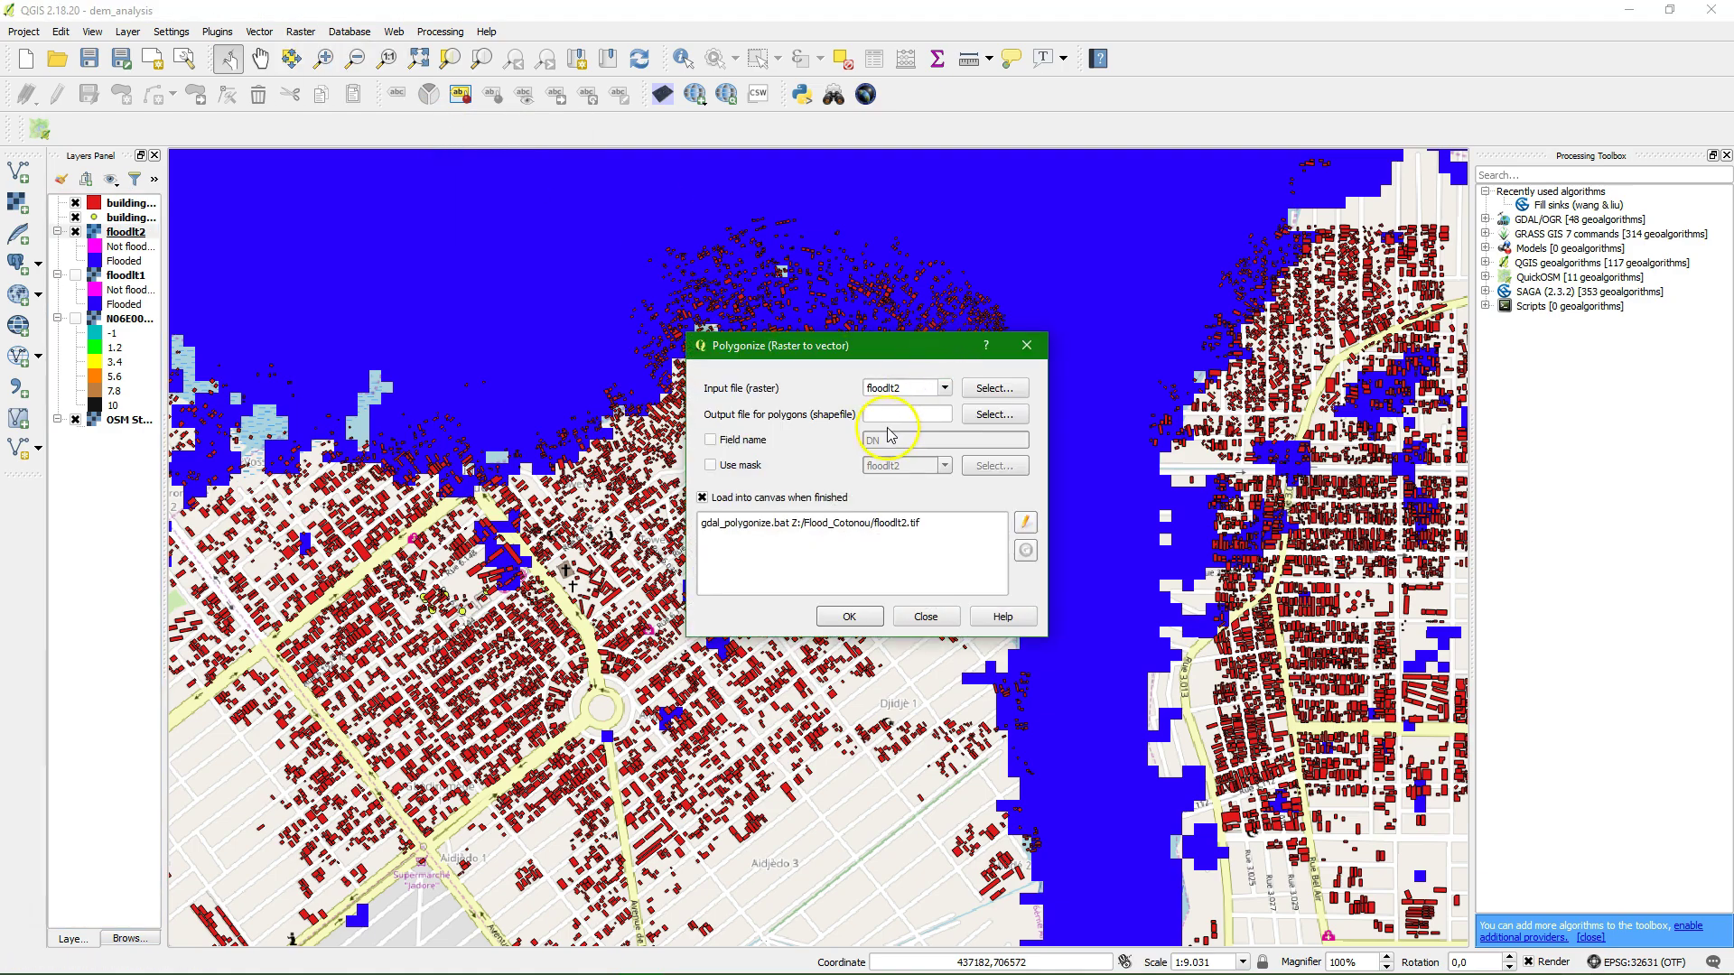
left_click(994, 413)
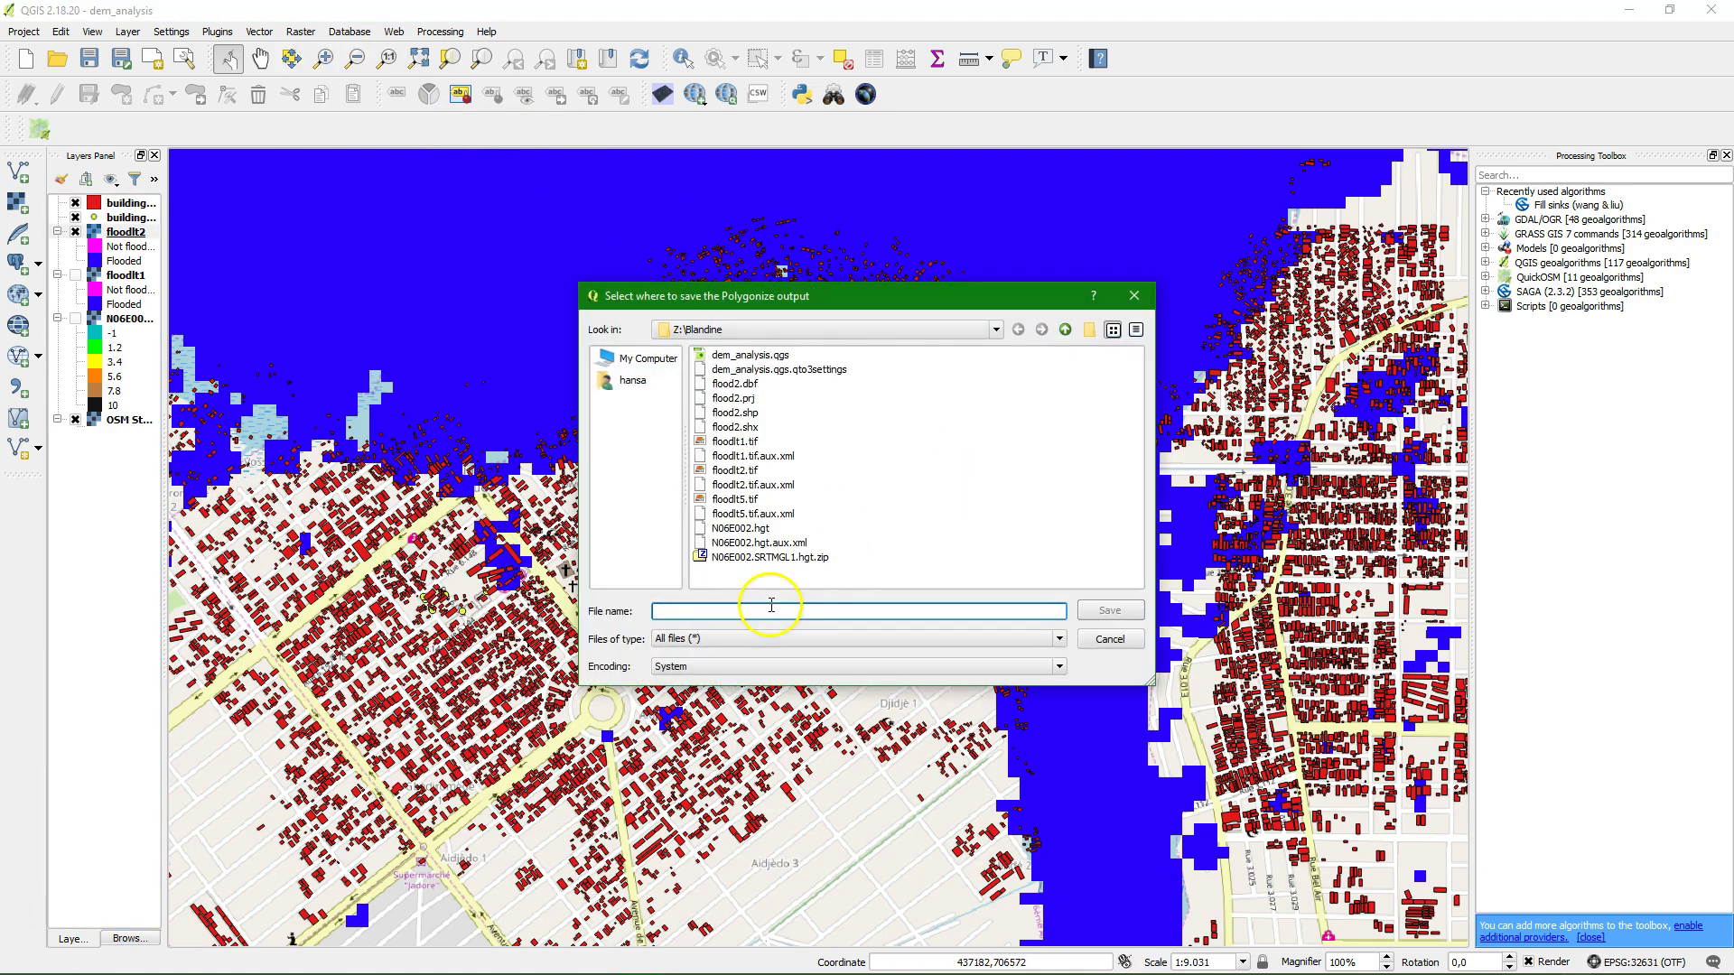
left_click(1066, 330)
double_click(744, 427)
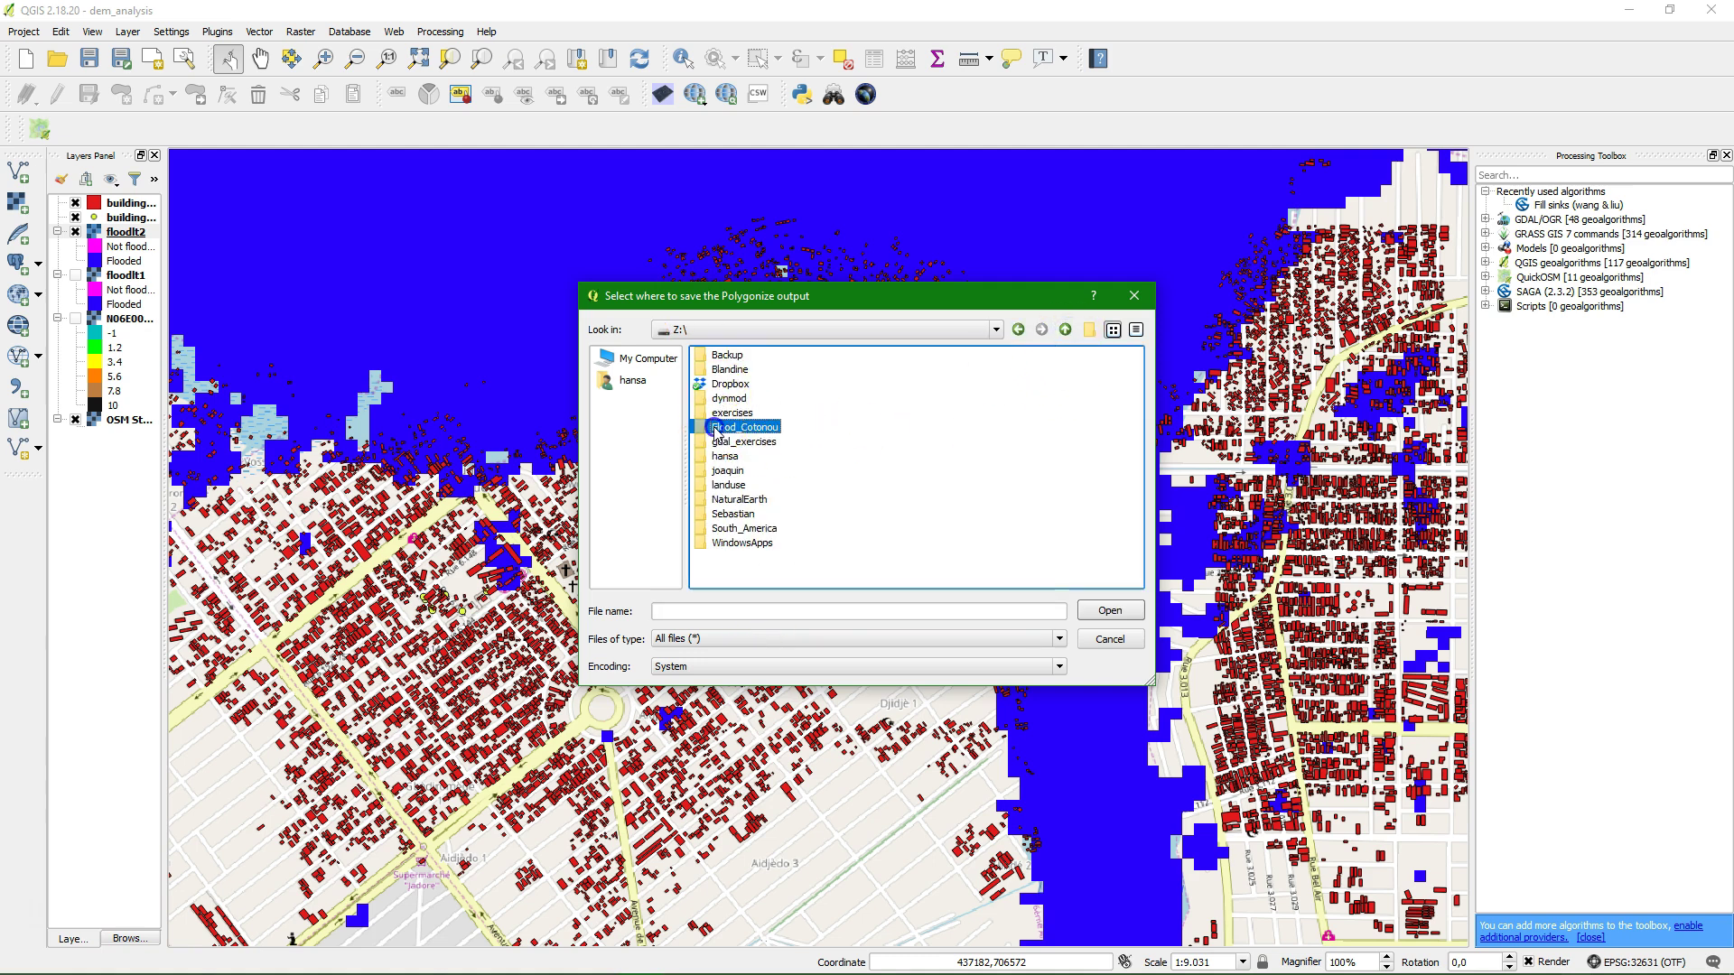
left_click(706, 612)
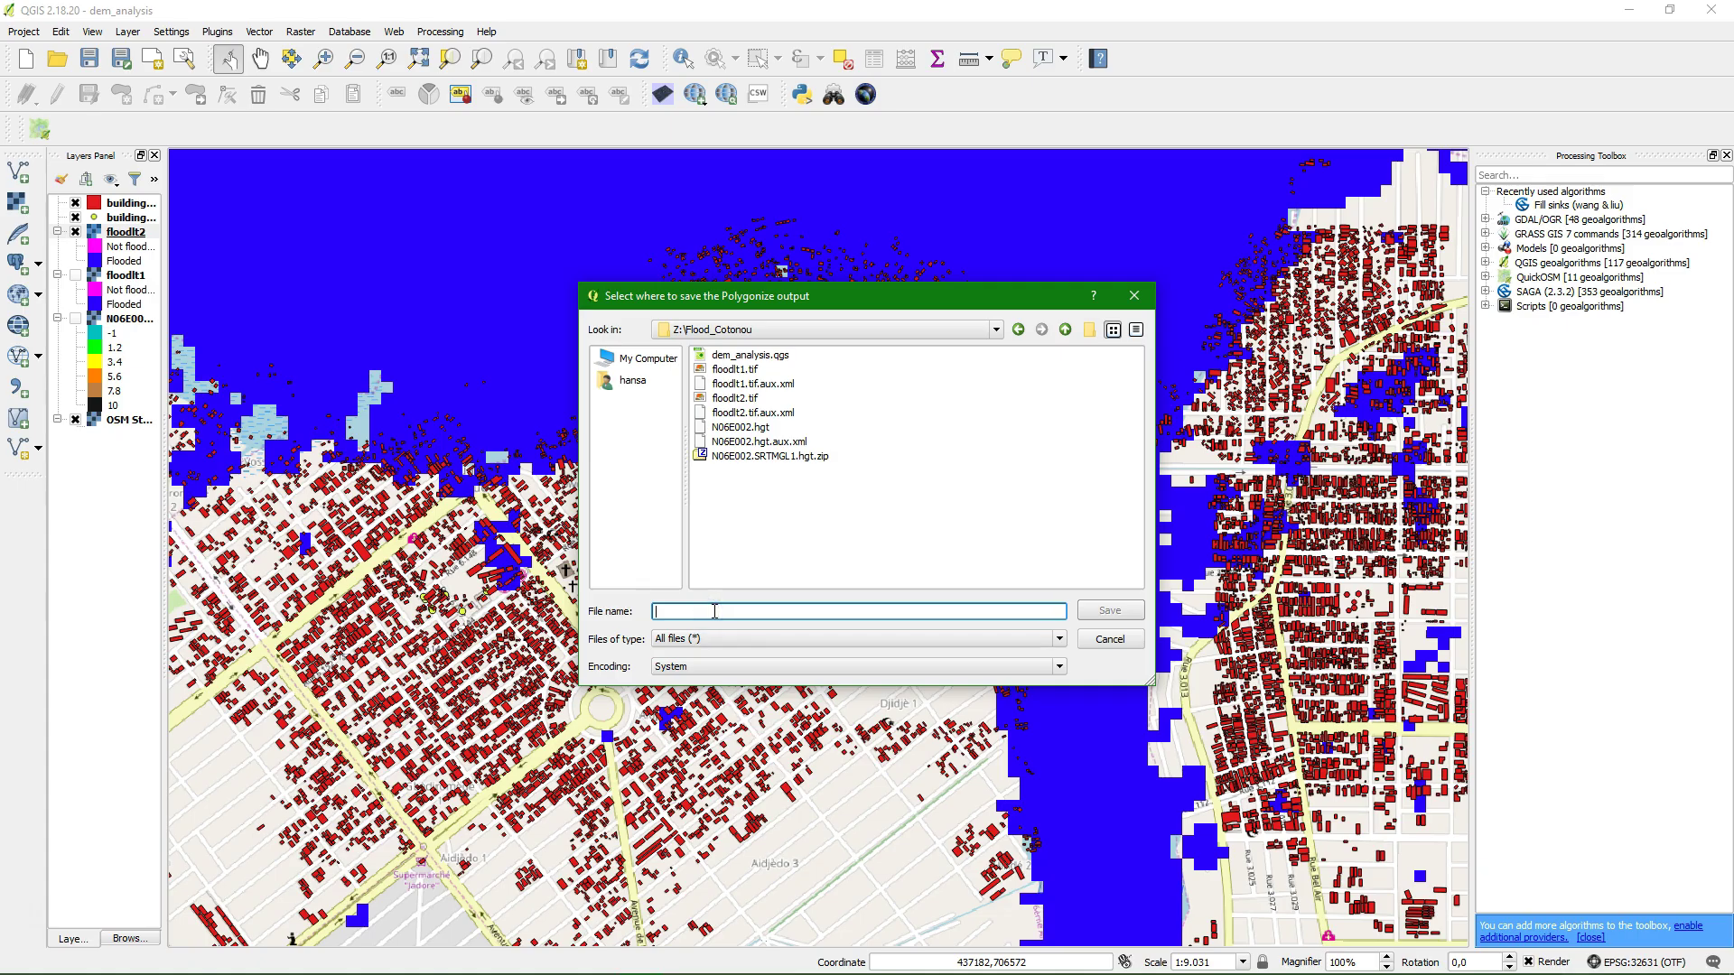
type("flood2")
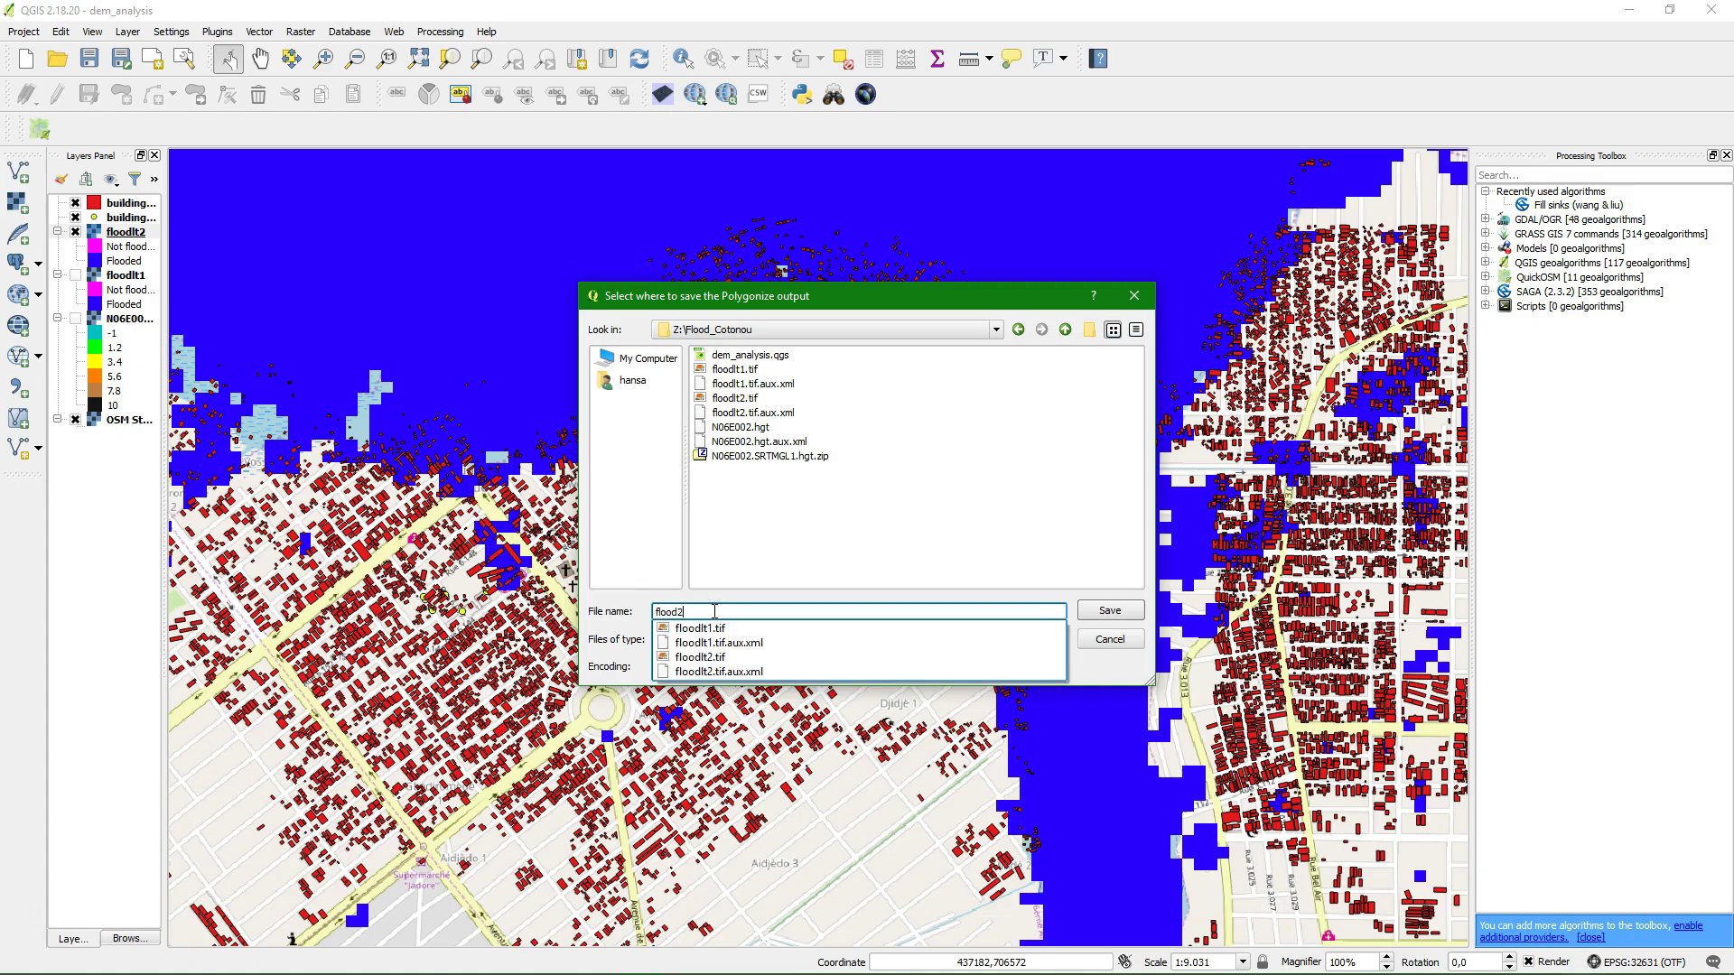
type("m.shp")
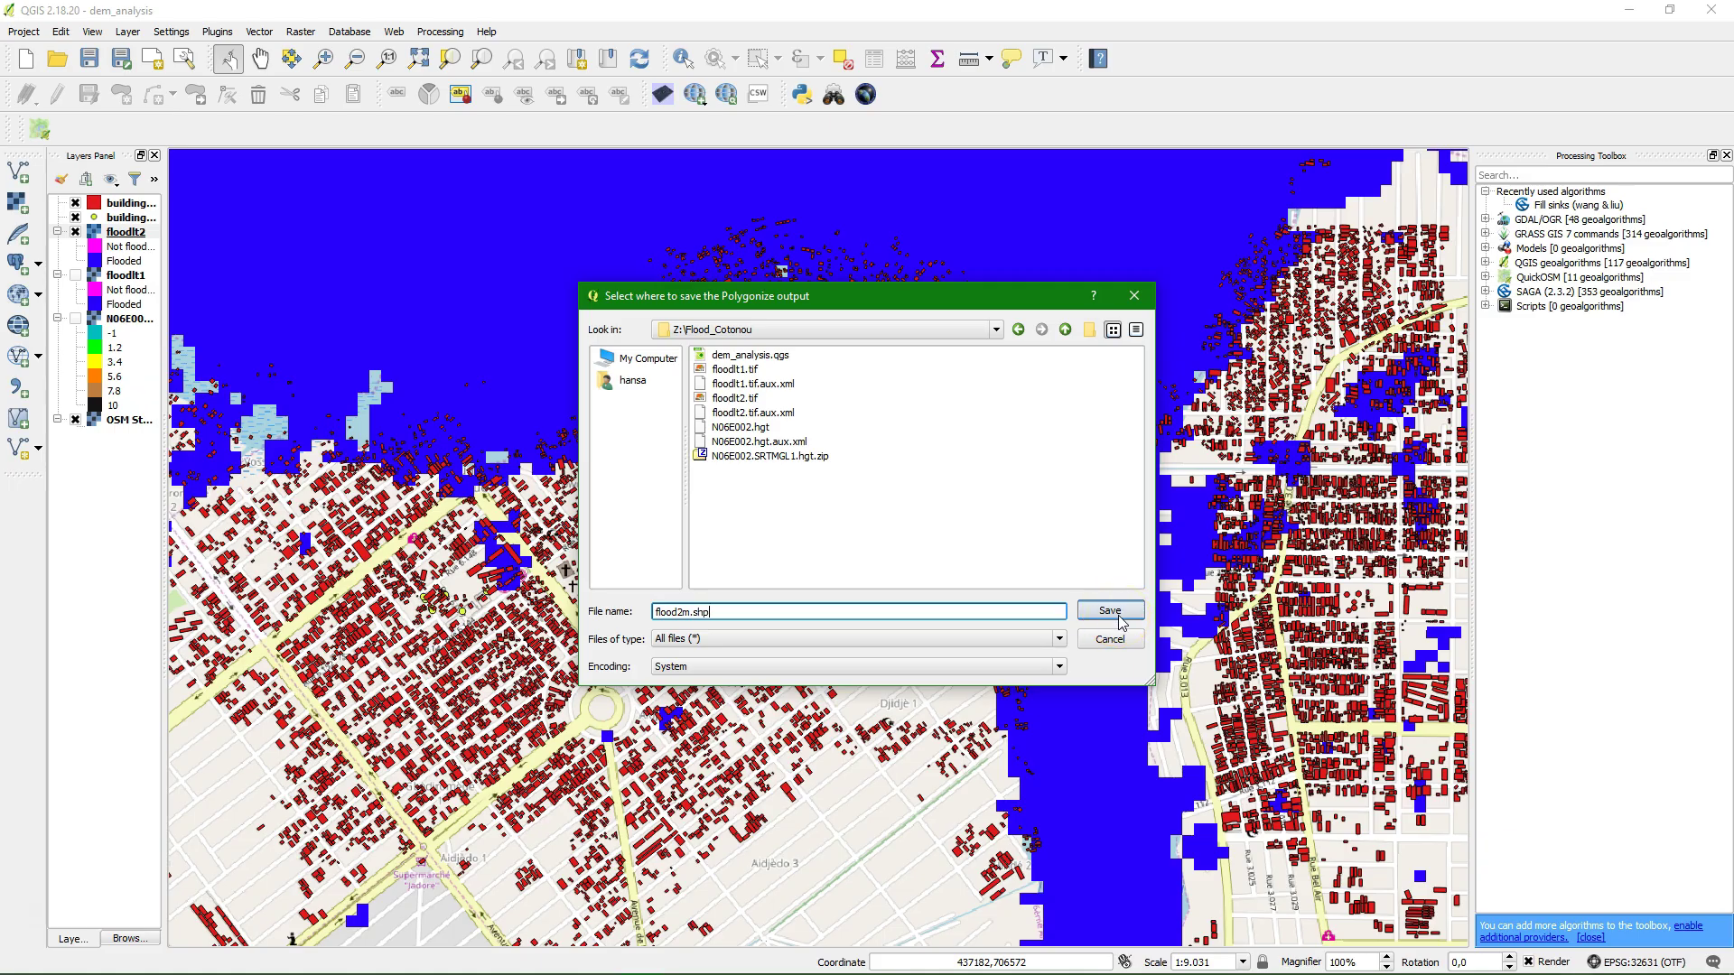
left_click(1110, 612)
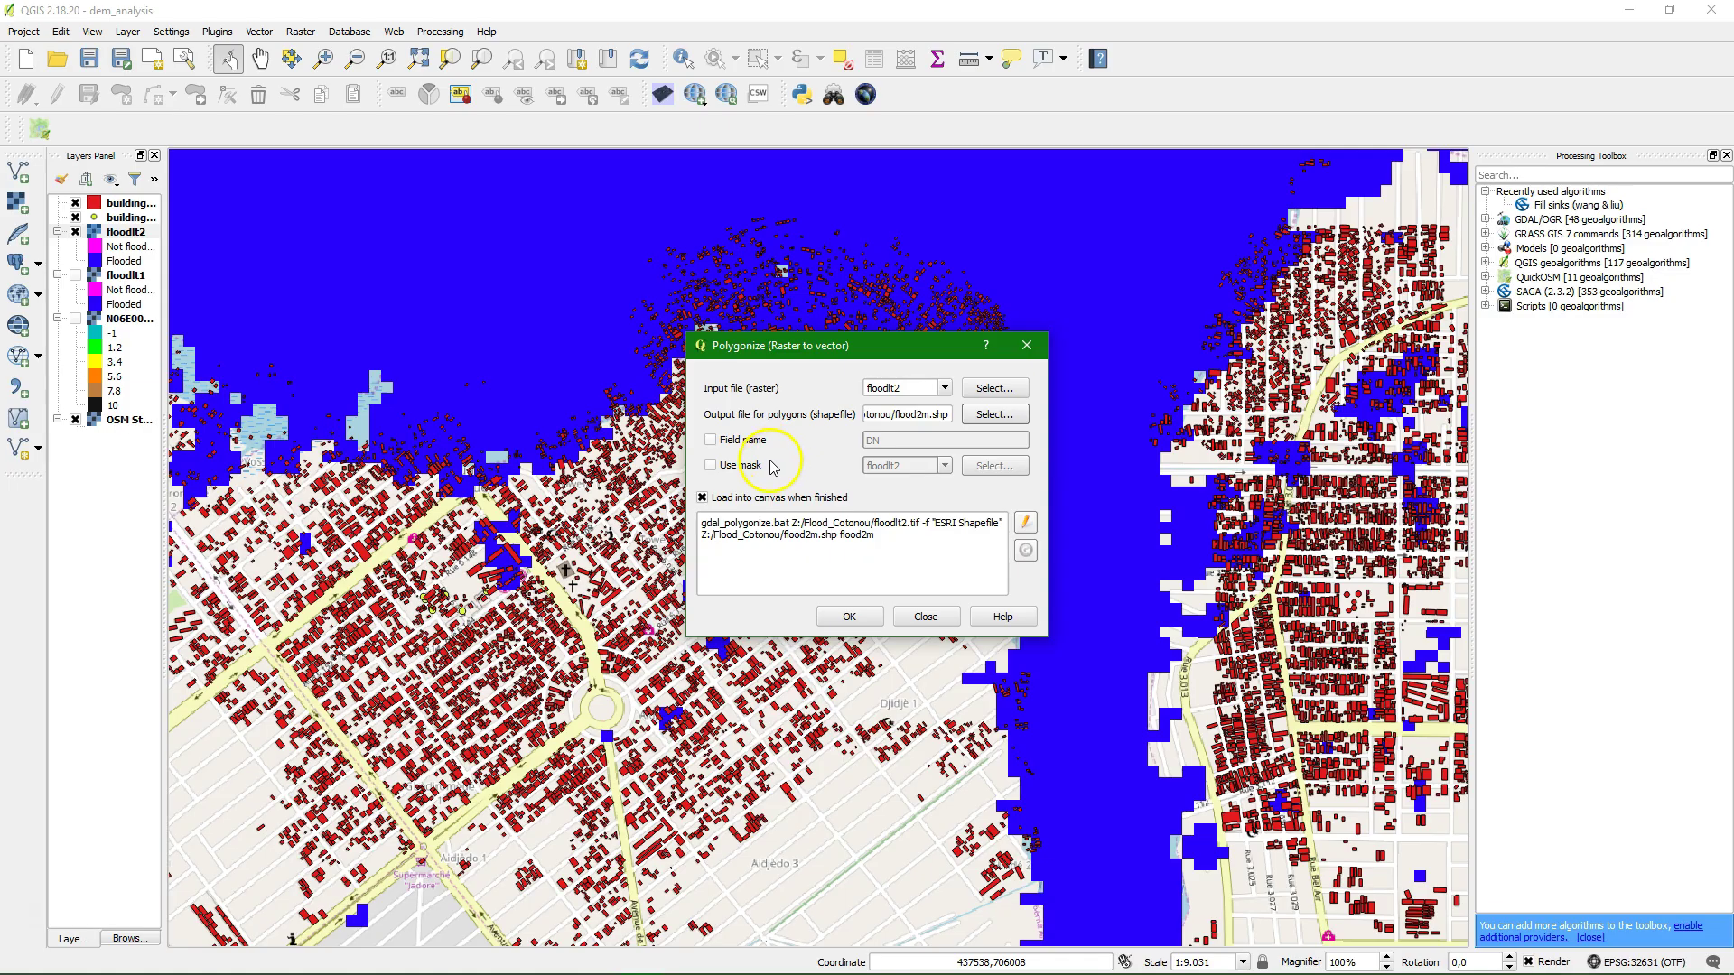
left_click(847, 617)
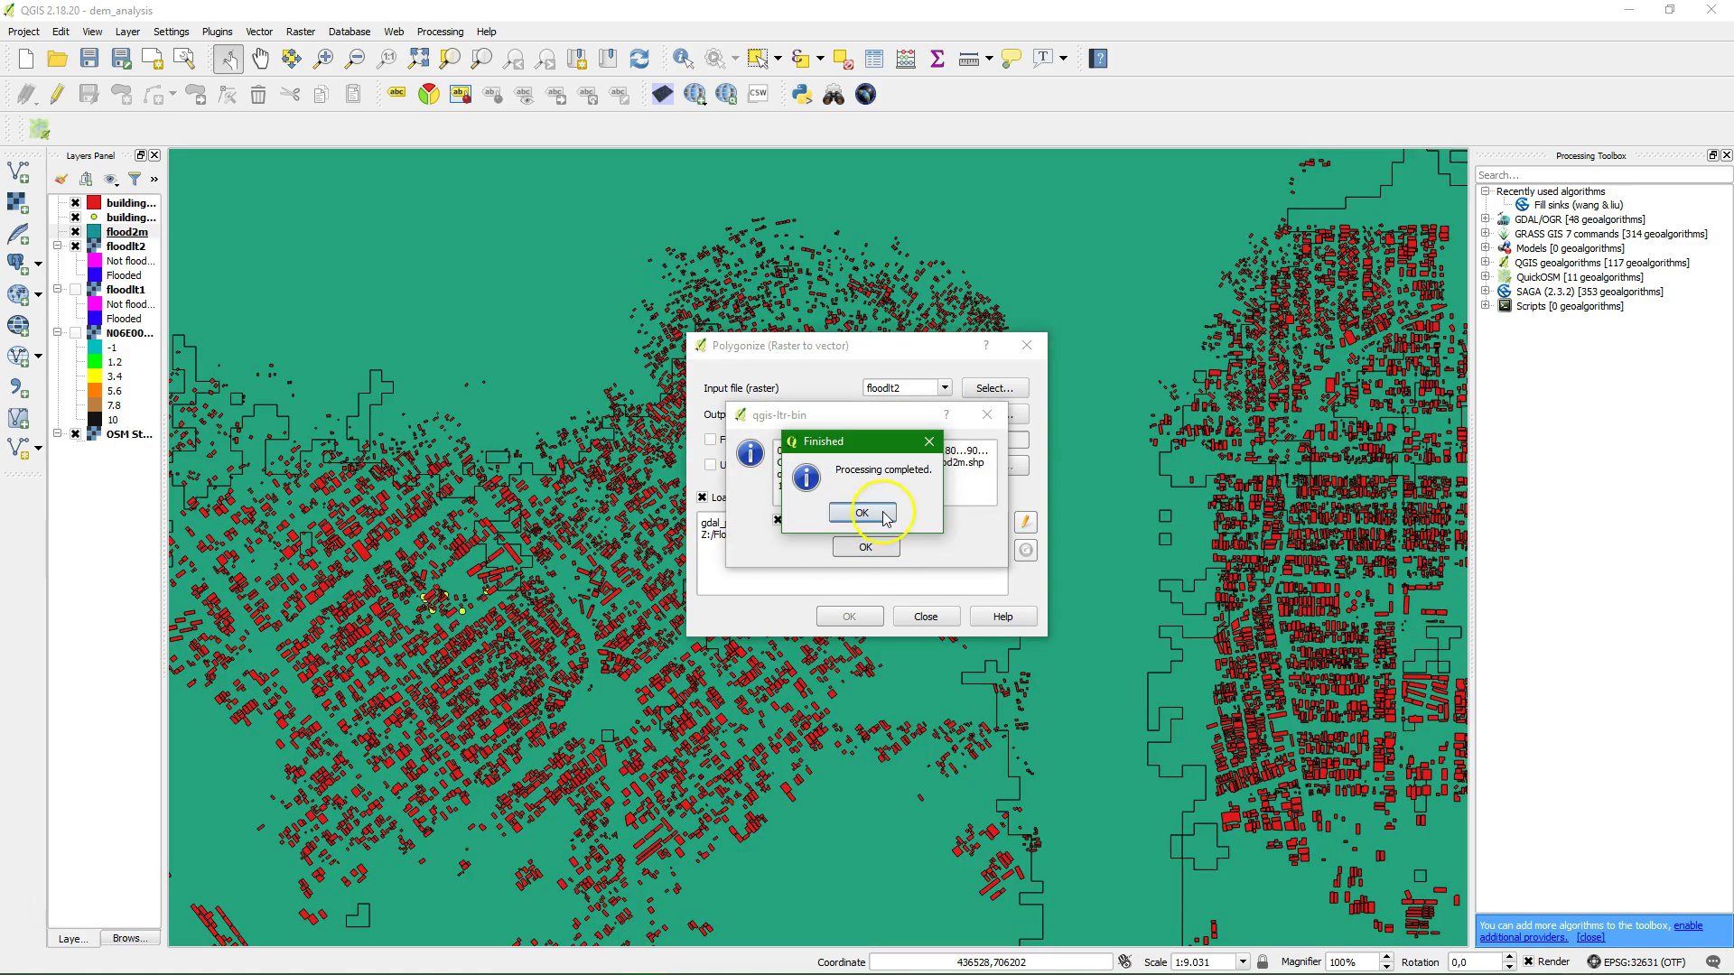
Dismiss the polygonizing completion messages and close the Polygonize dialog.
left_click(882, 514)
left_click(880, 546)
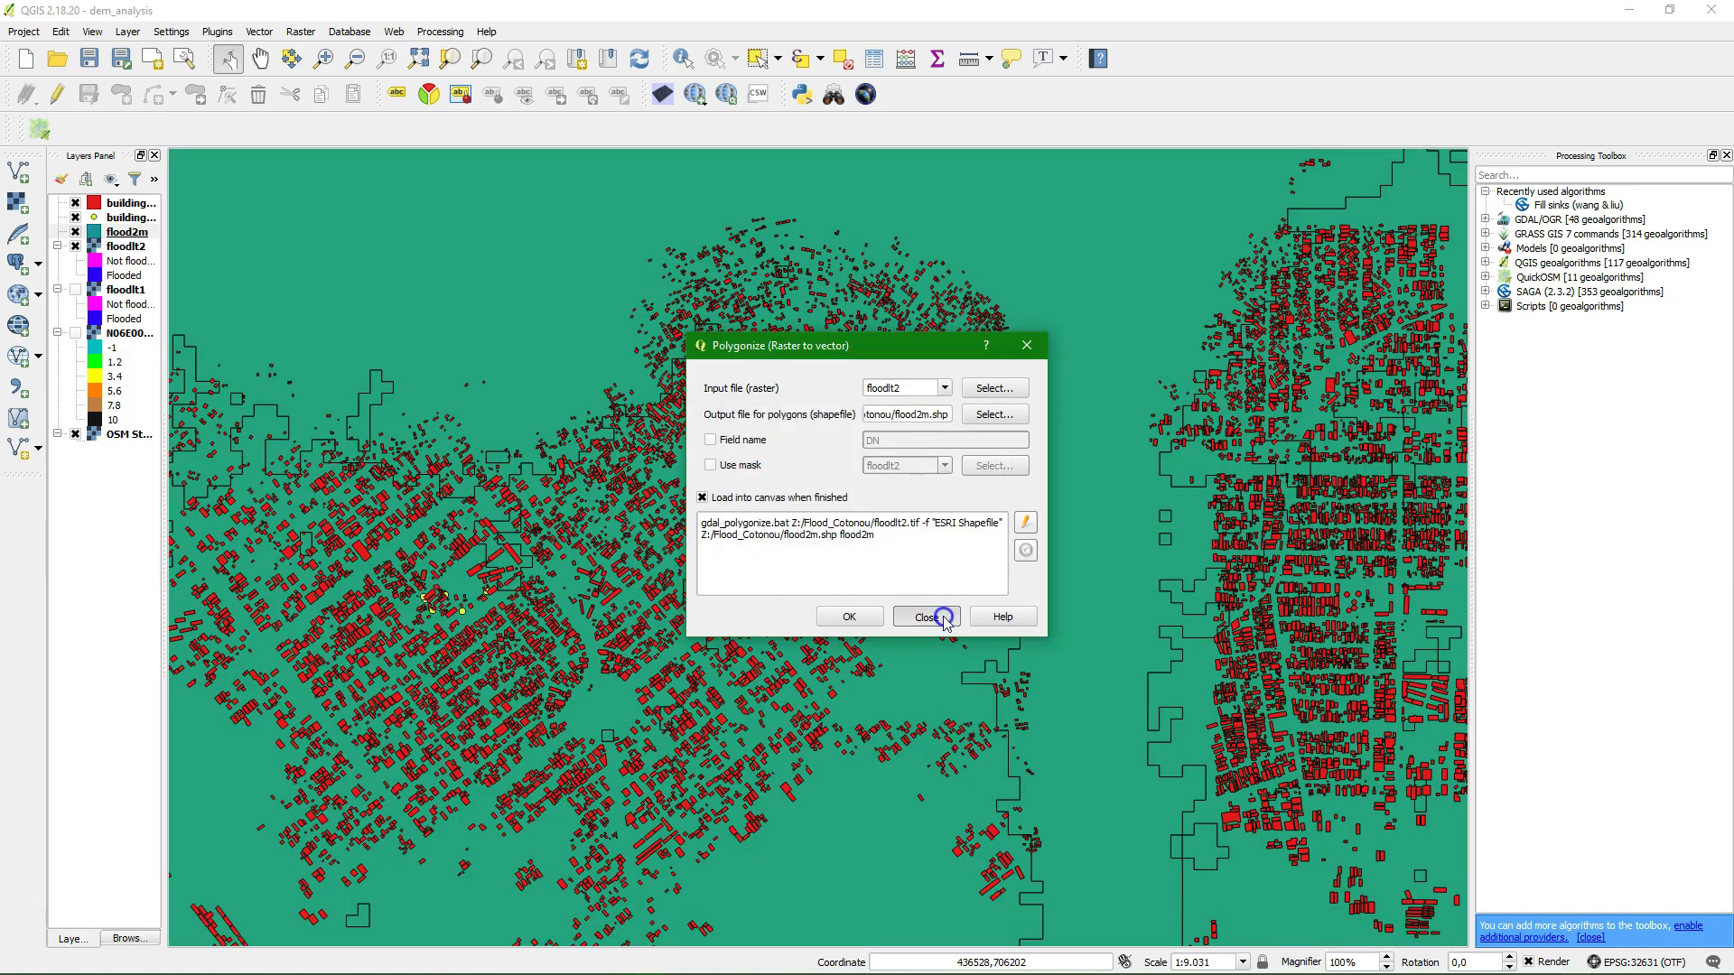
left_click(942, 616)
Open the flood2m attribute table and select its features with the expression "DN" = 1.
right_click(117, 232)
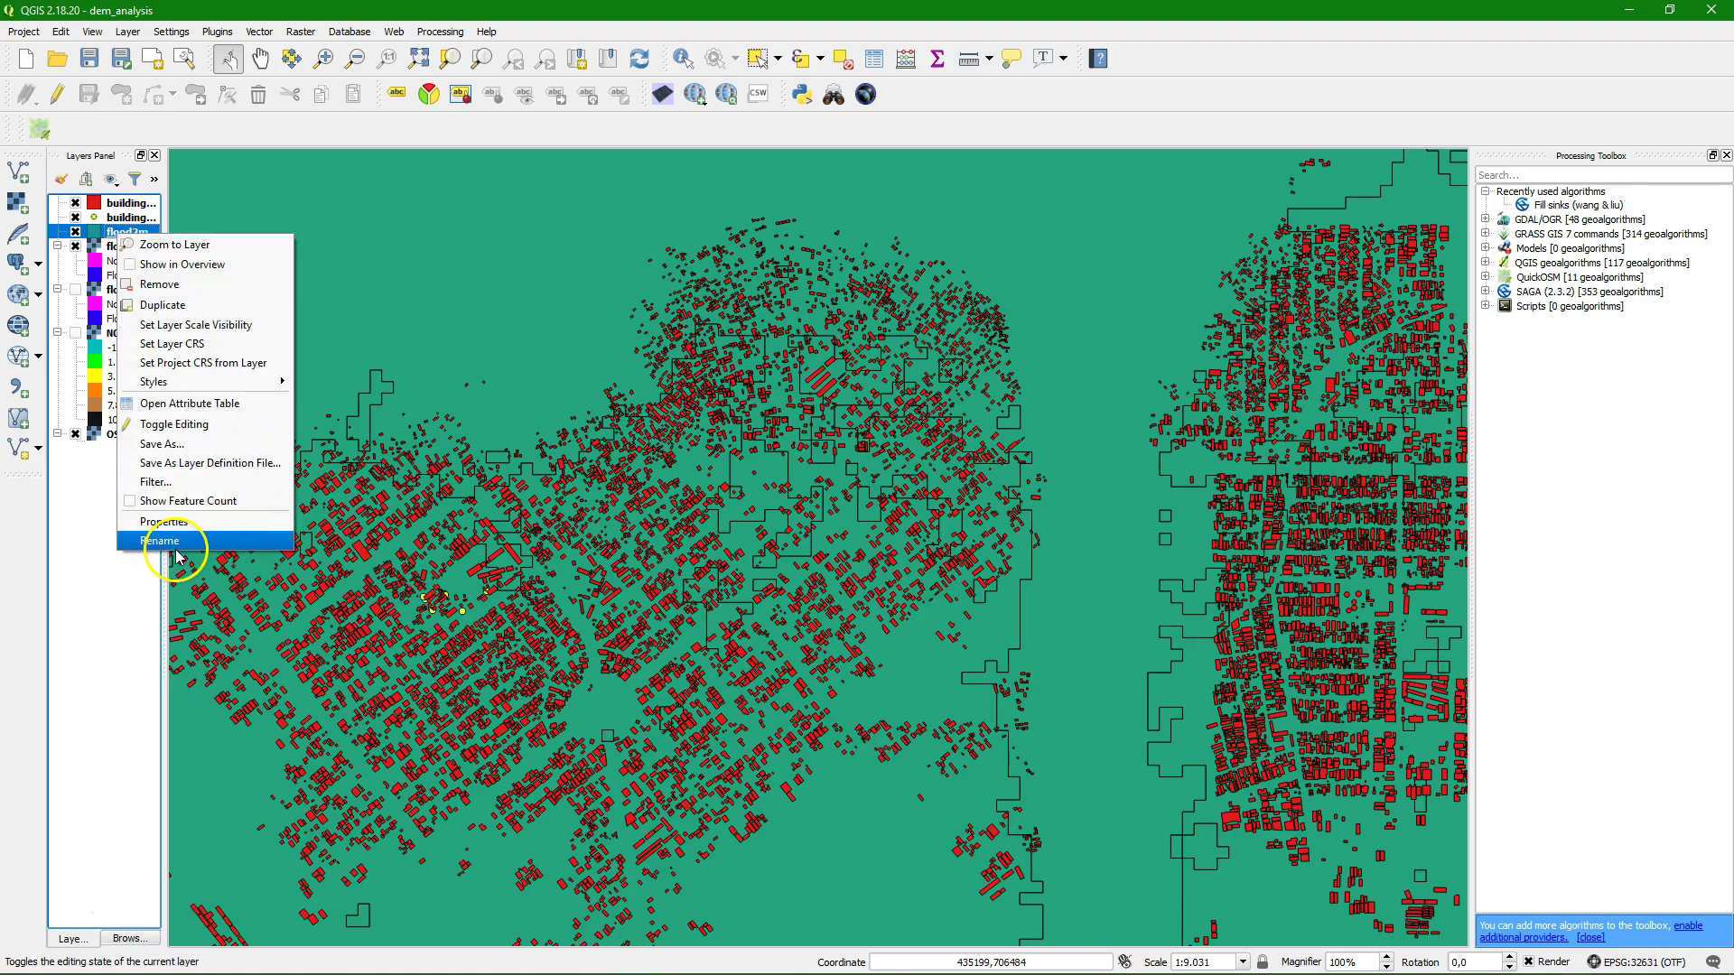
left_click(221, 403)
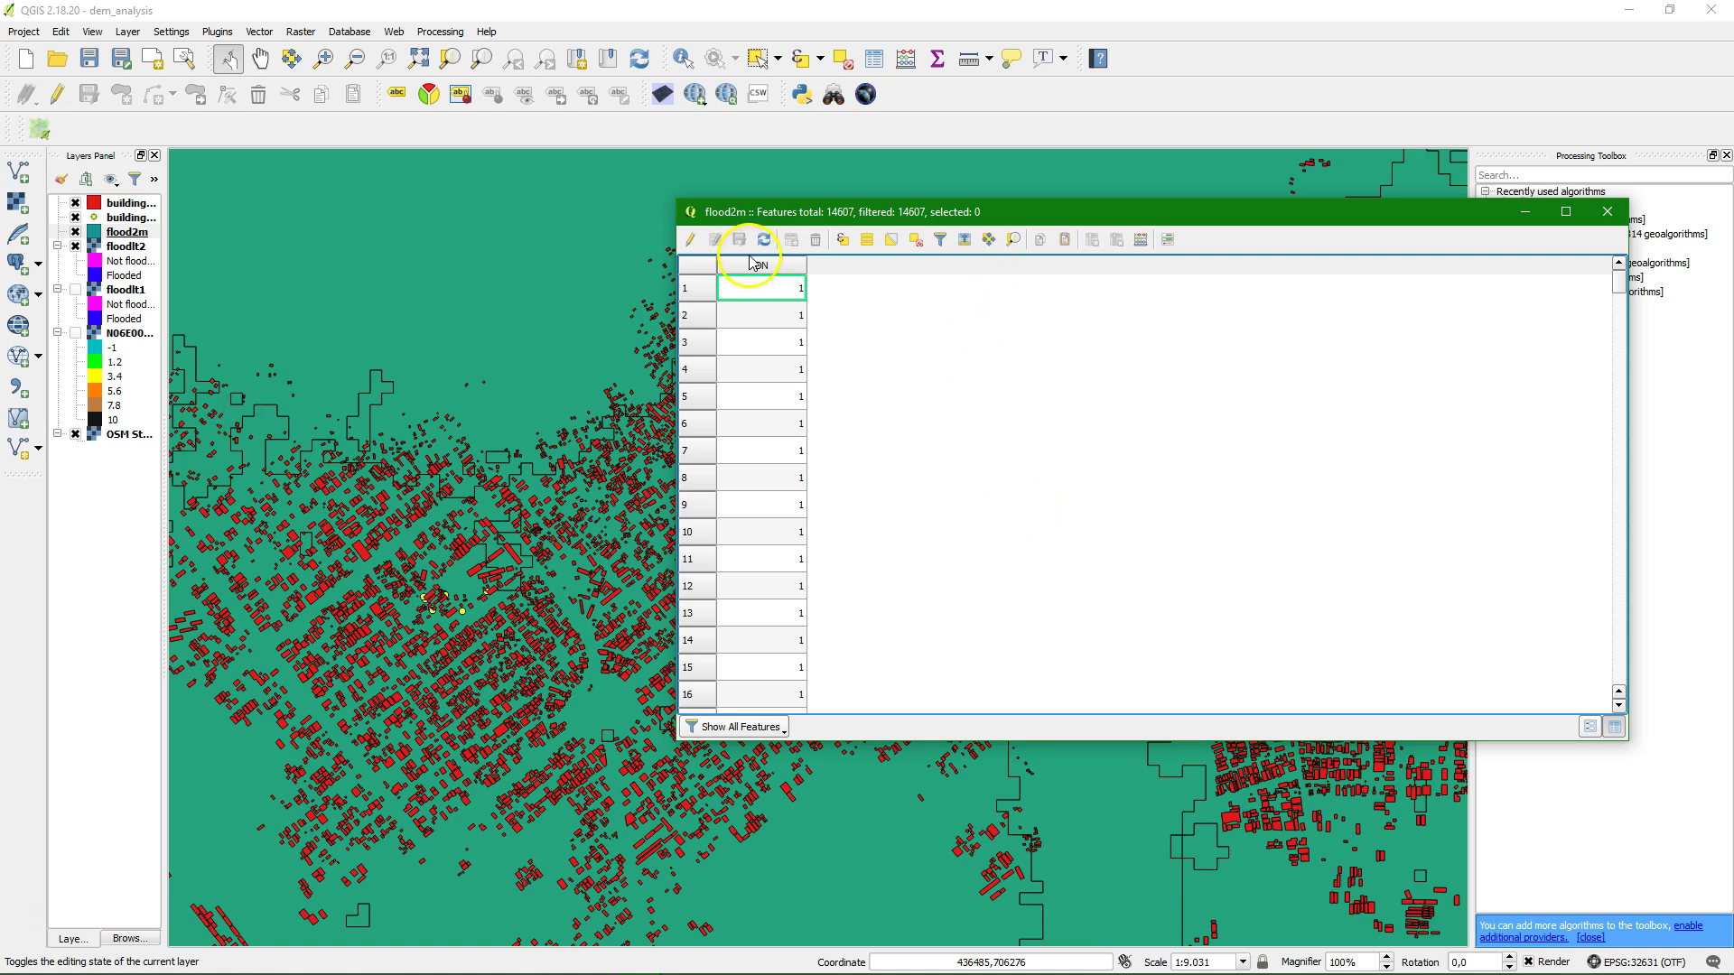
left_click(849, 242)
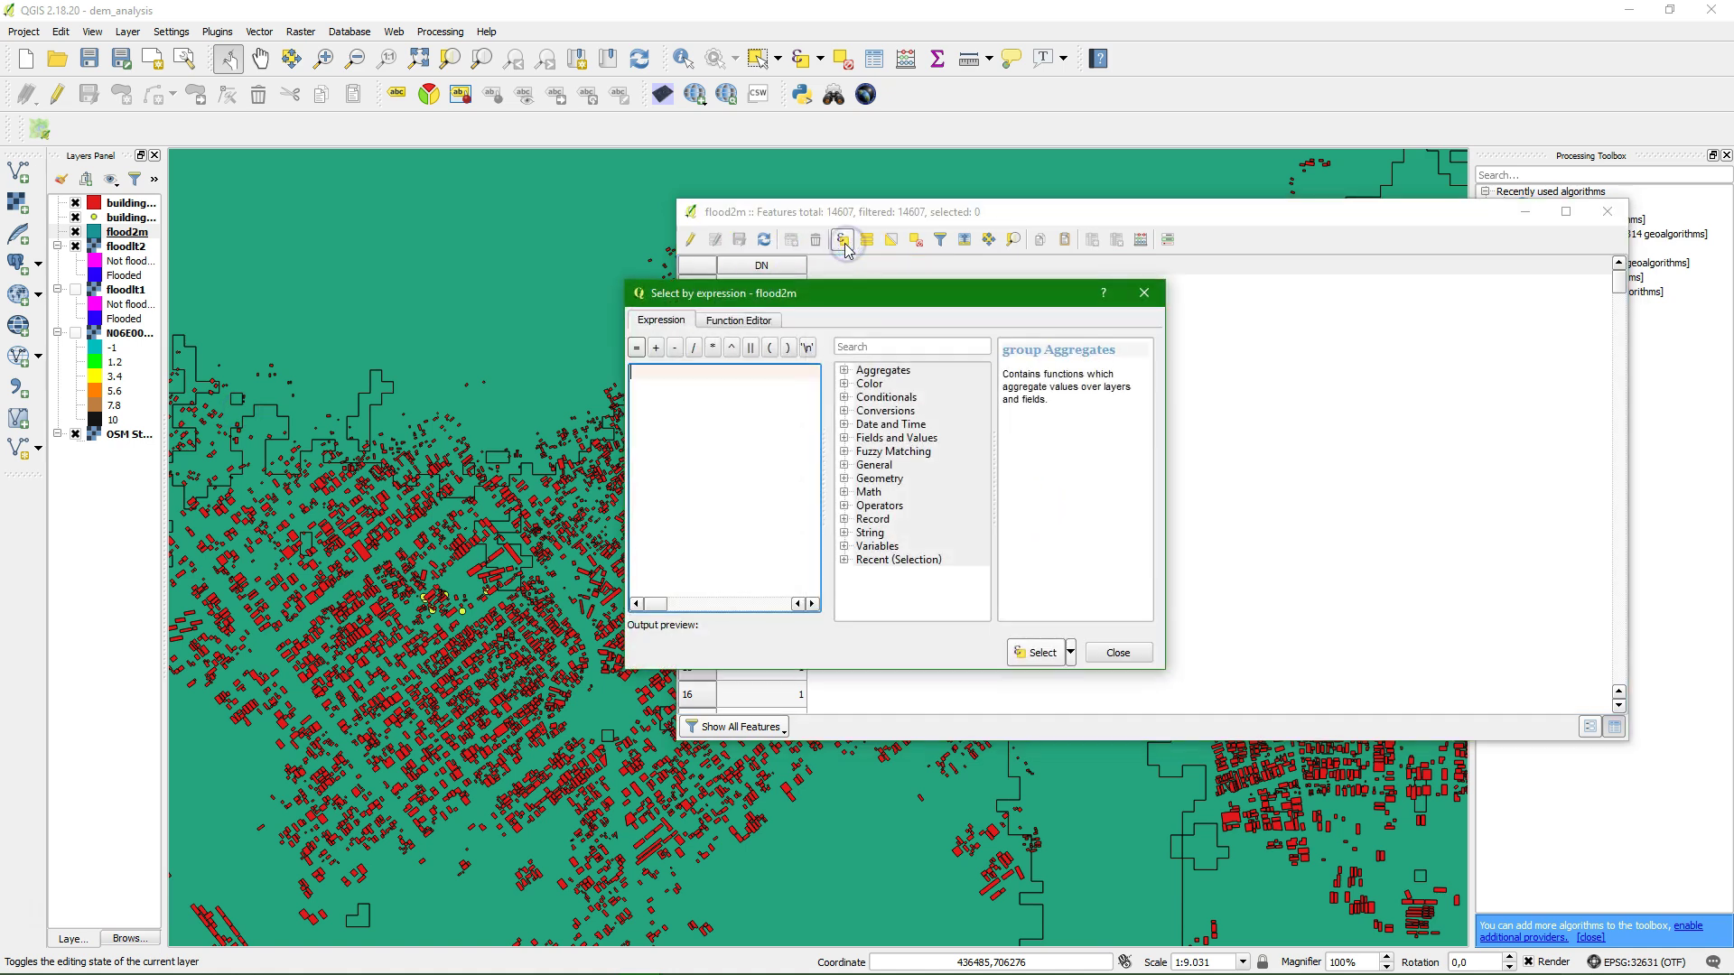
left_click(844, 439)
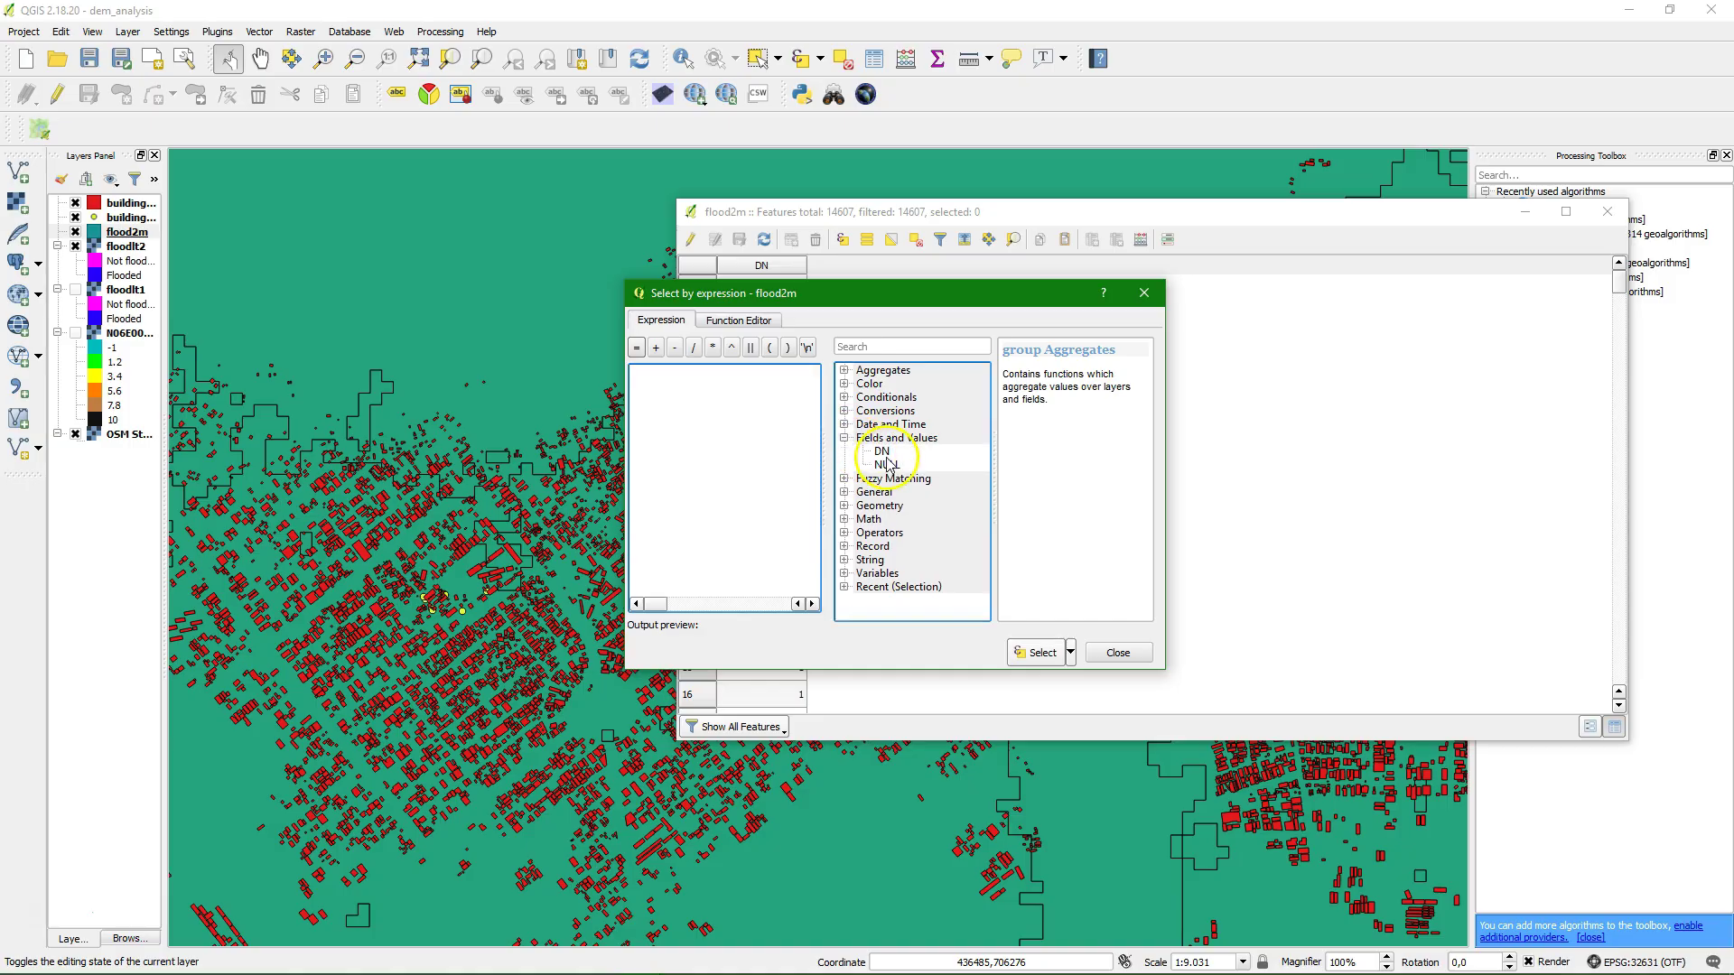
left_click(884, 452)
left_click_drag(825, 291, 1108, 281)
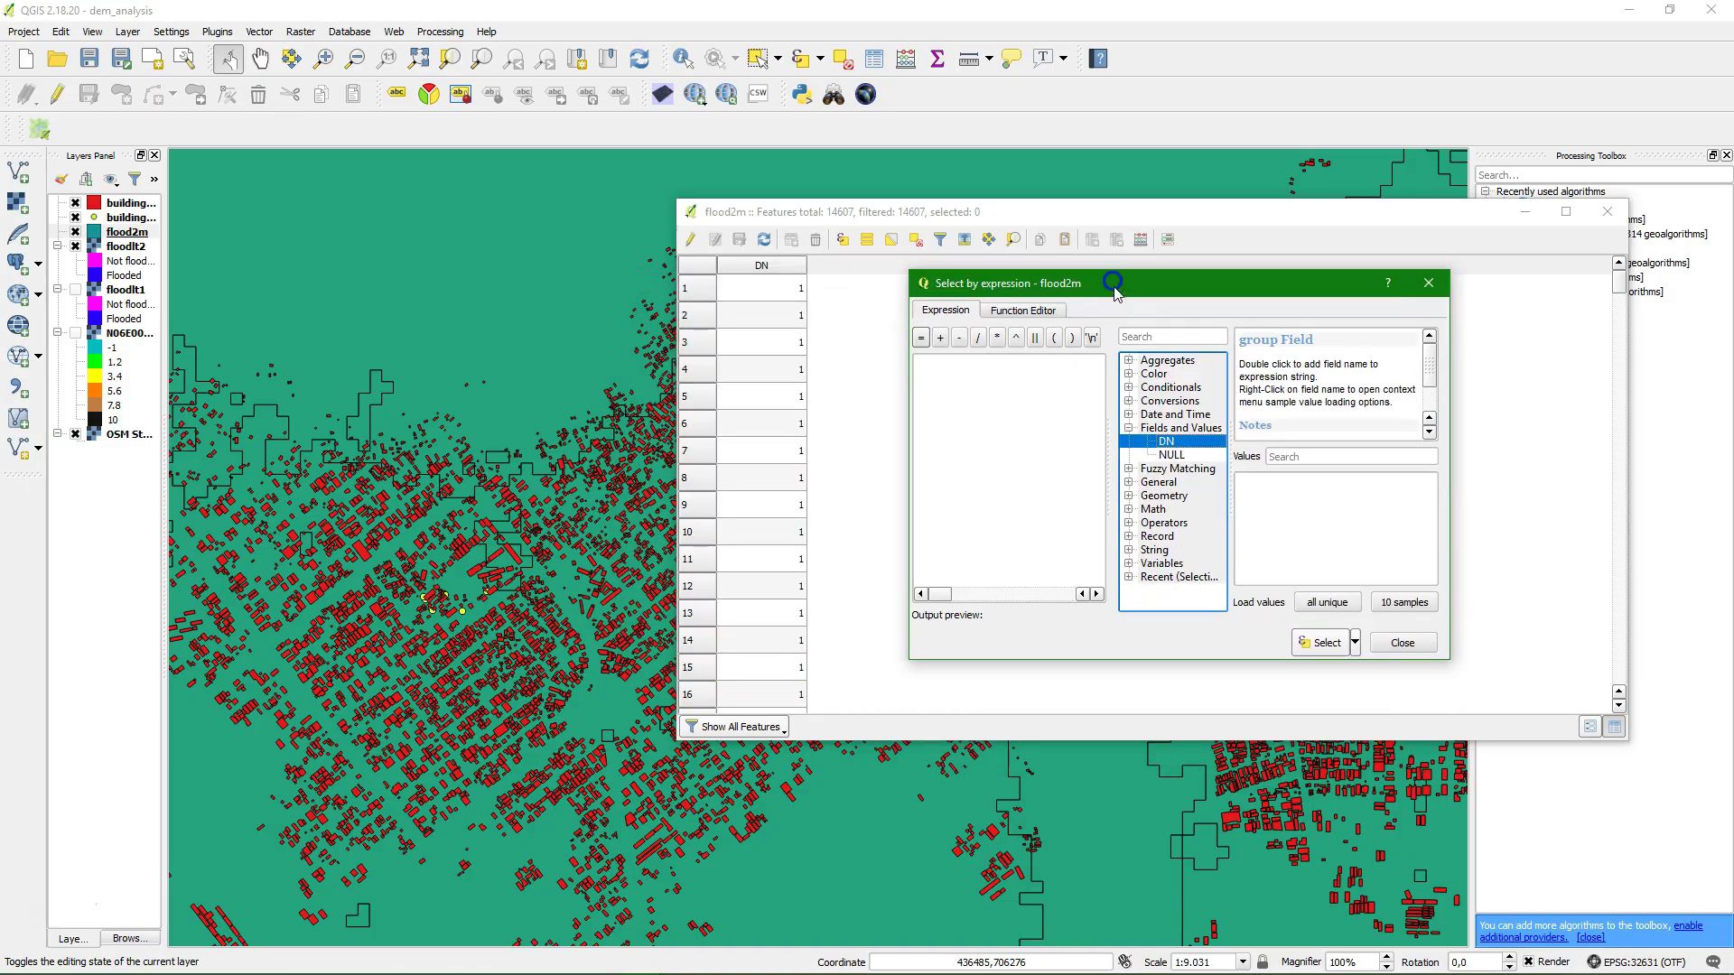
double_click(1172, 443)
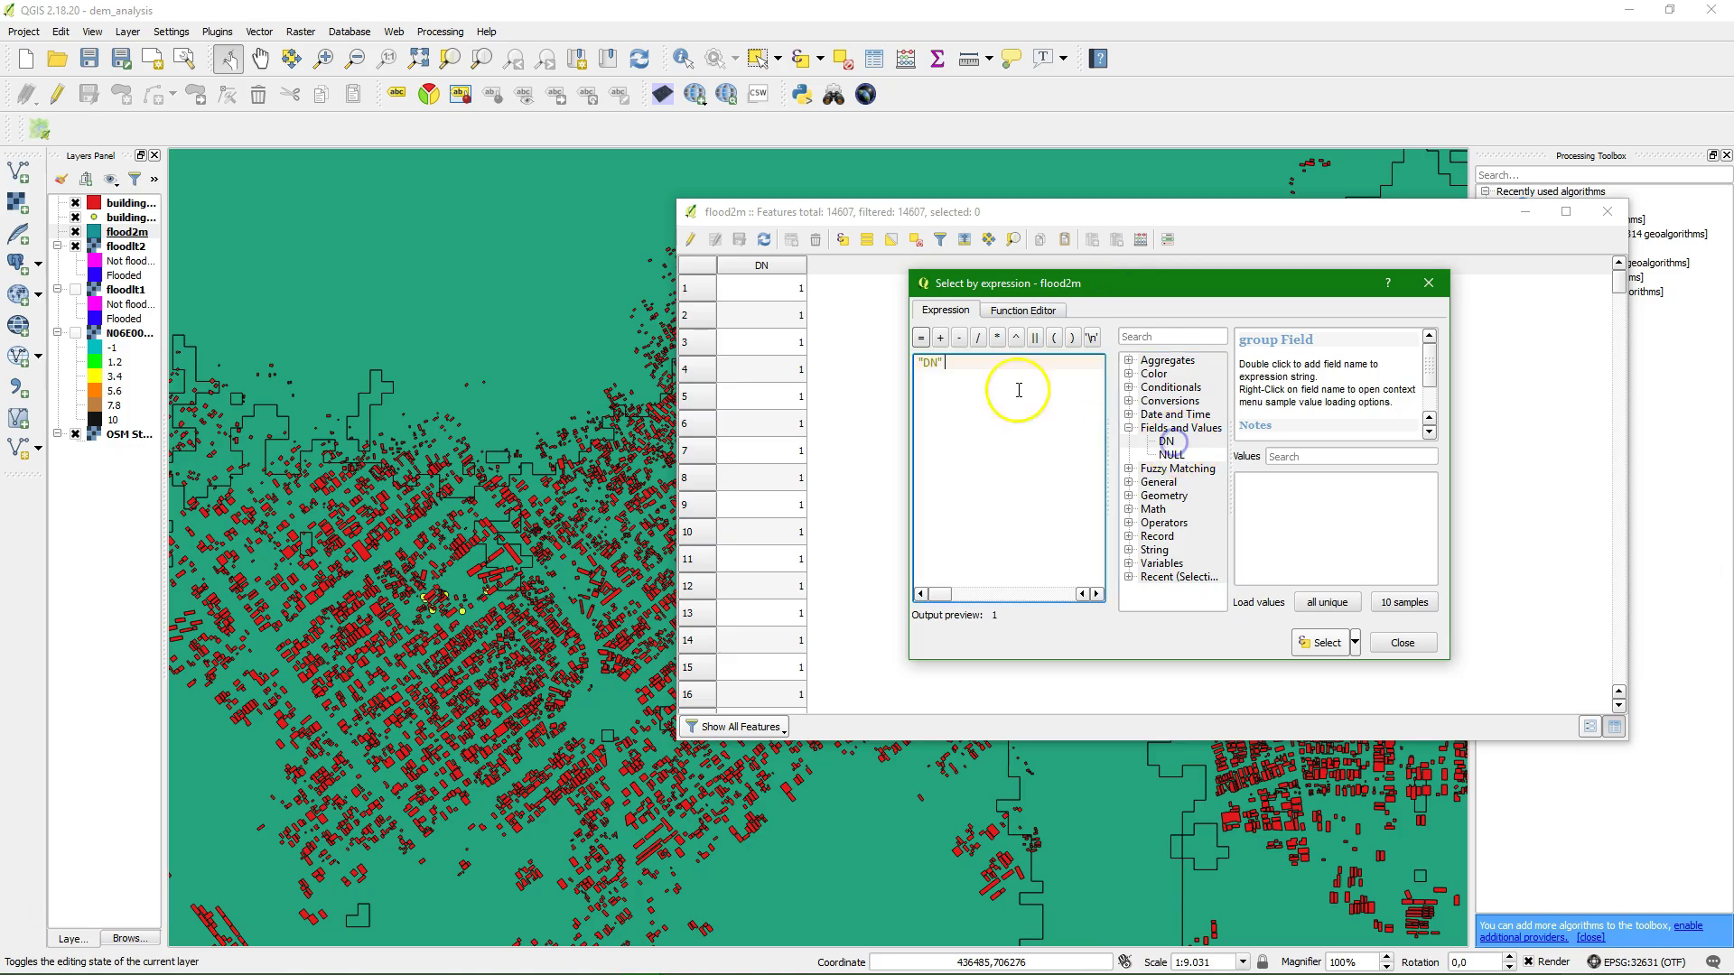
left_click(922, 338)
left_click(991, 364)
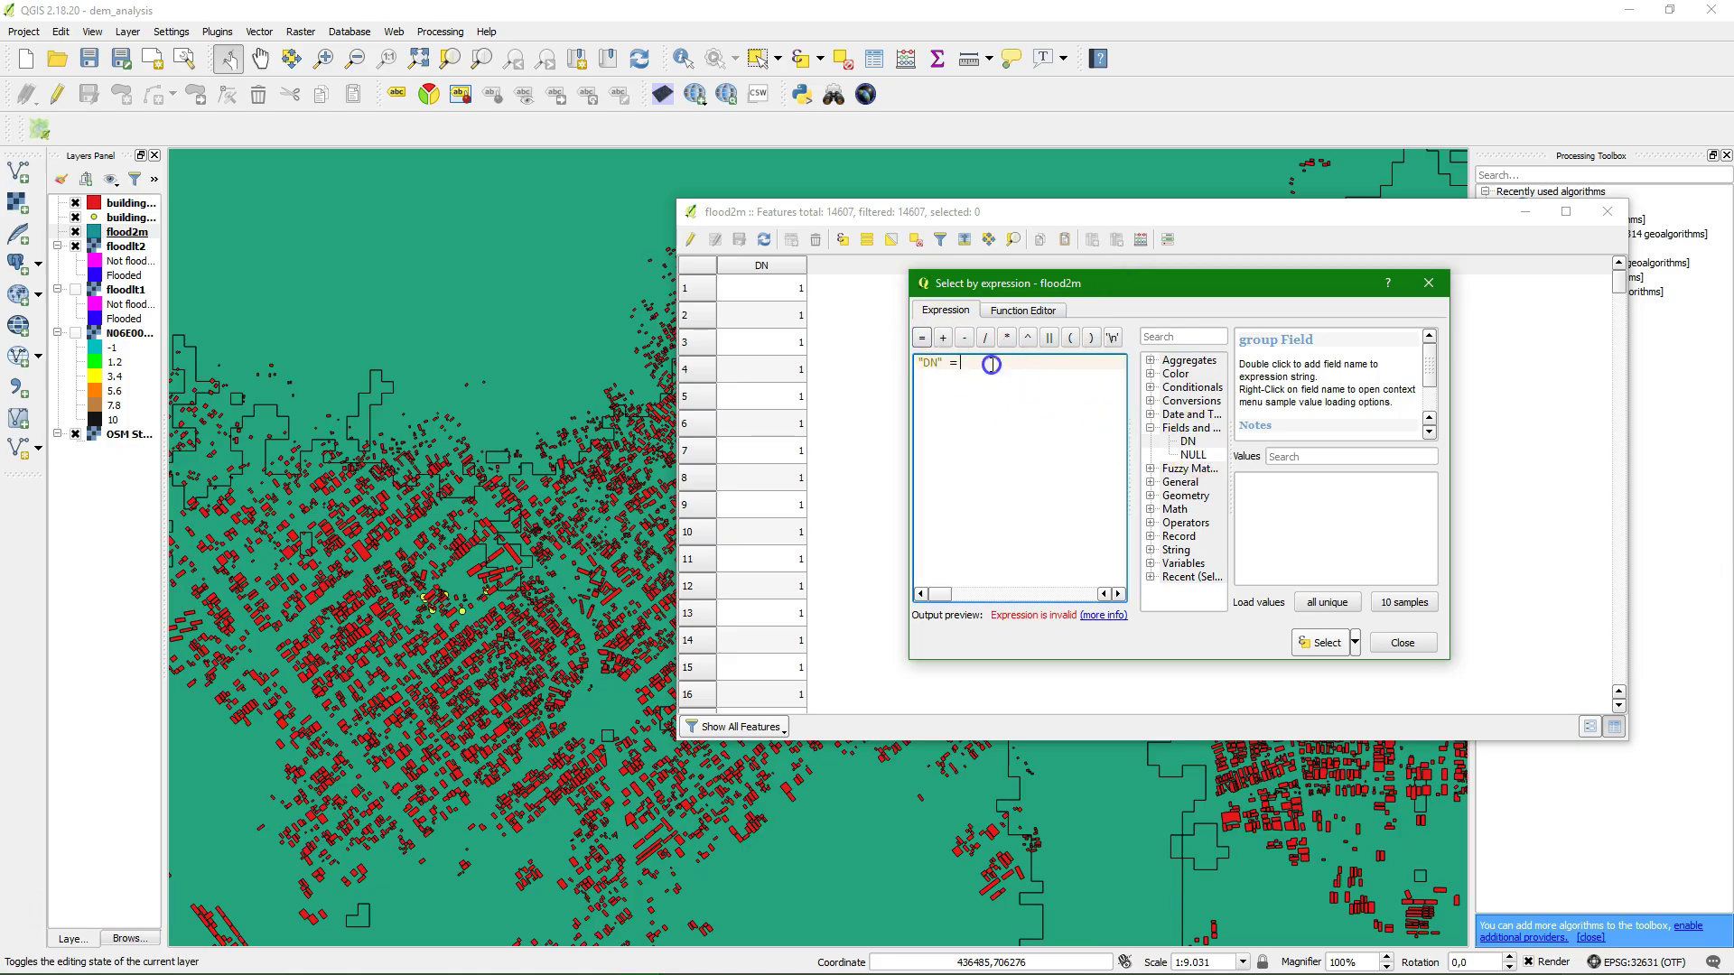
type("1")
left_click(1321, 643)
left_click(1416, 645)
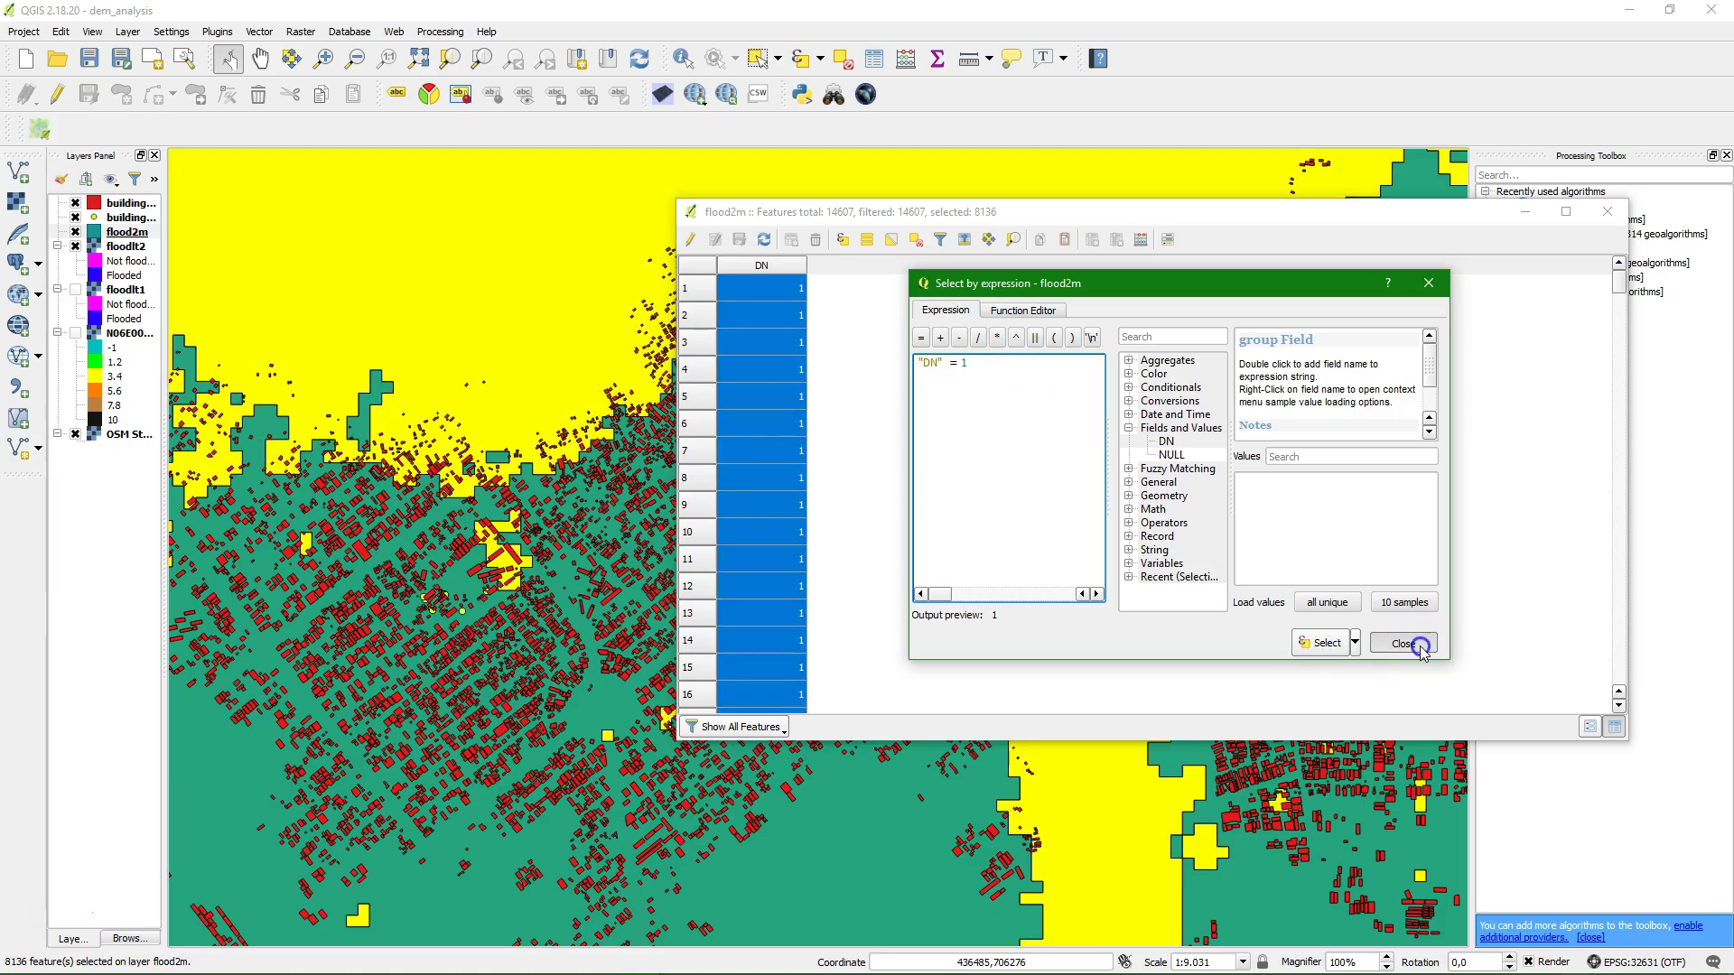
Enable editing on flood2m, invert the selection, and delete the polygons whose DN is not 1.
left_click(689, 240)
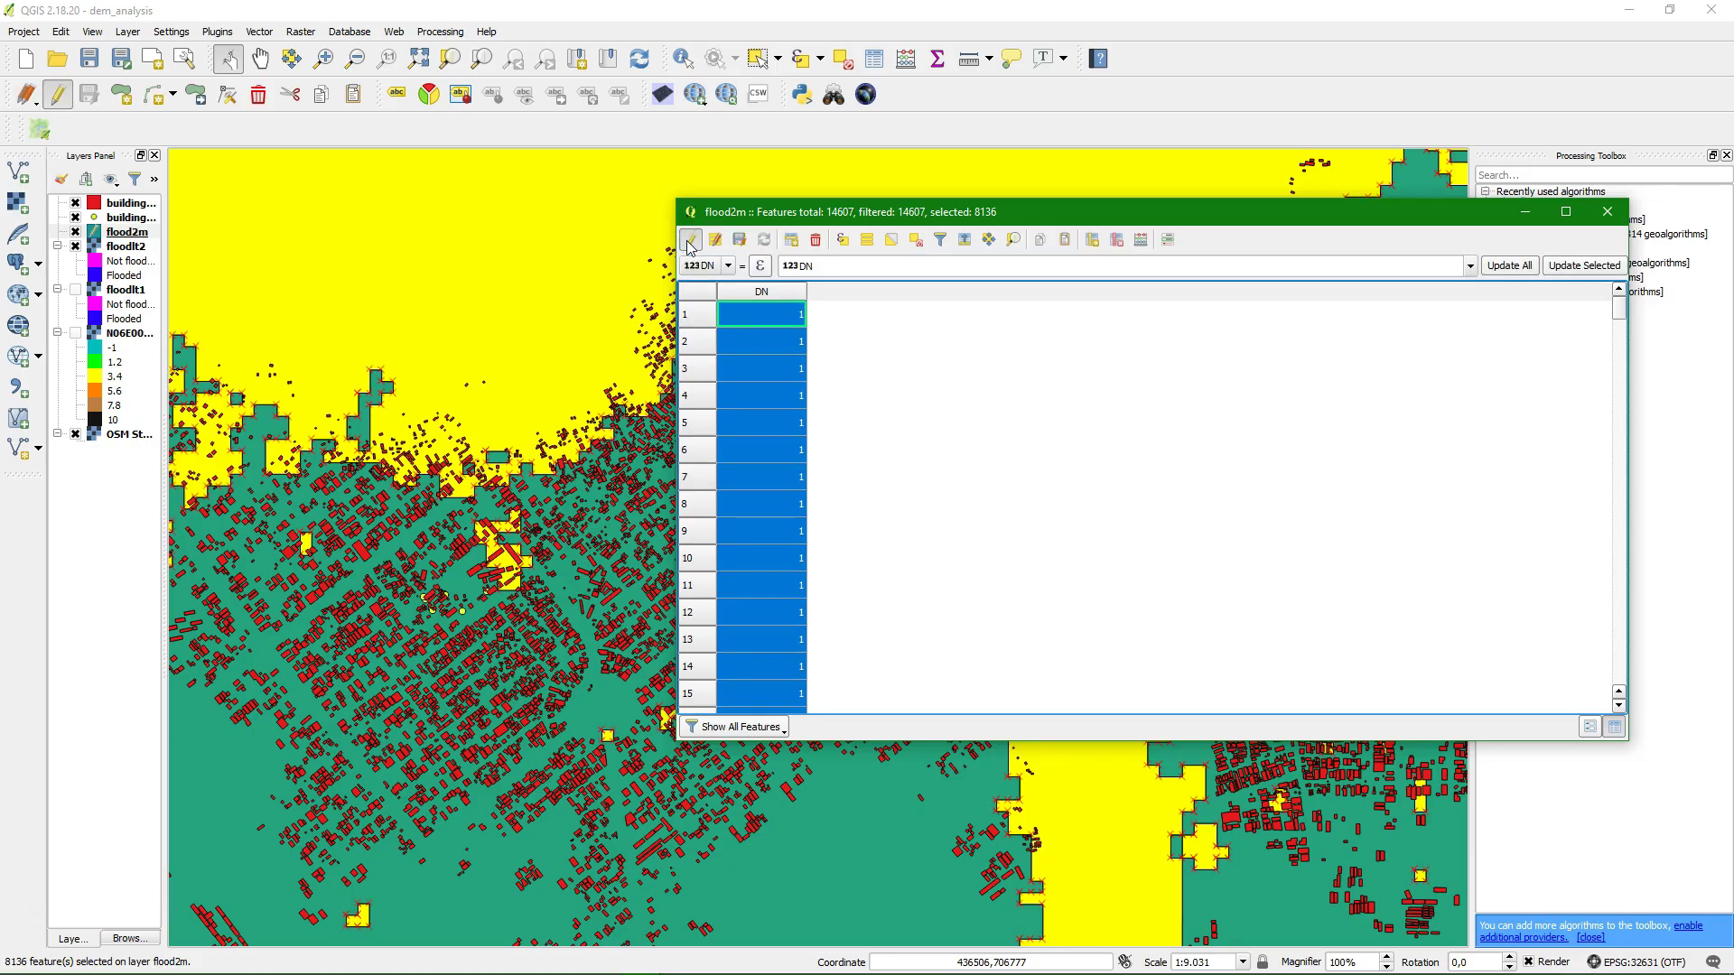
left_click(891, 240)
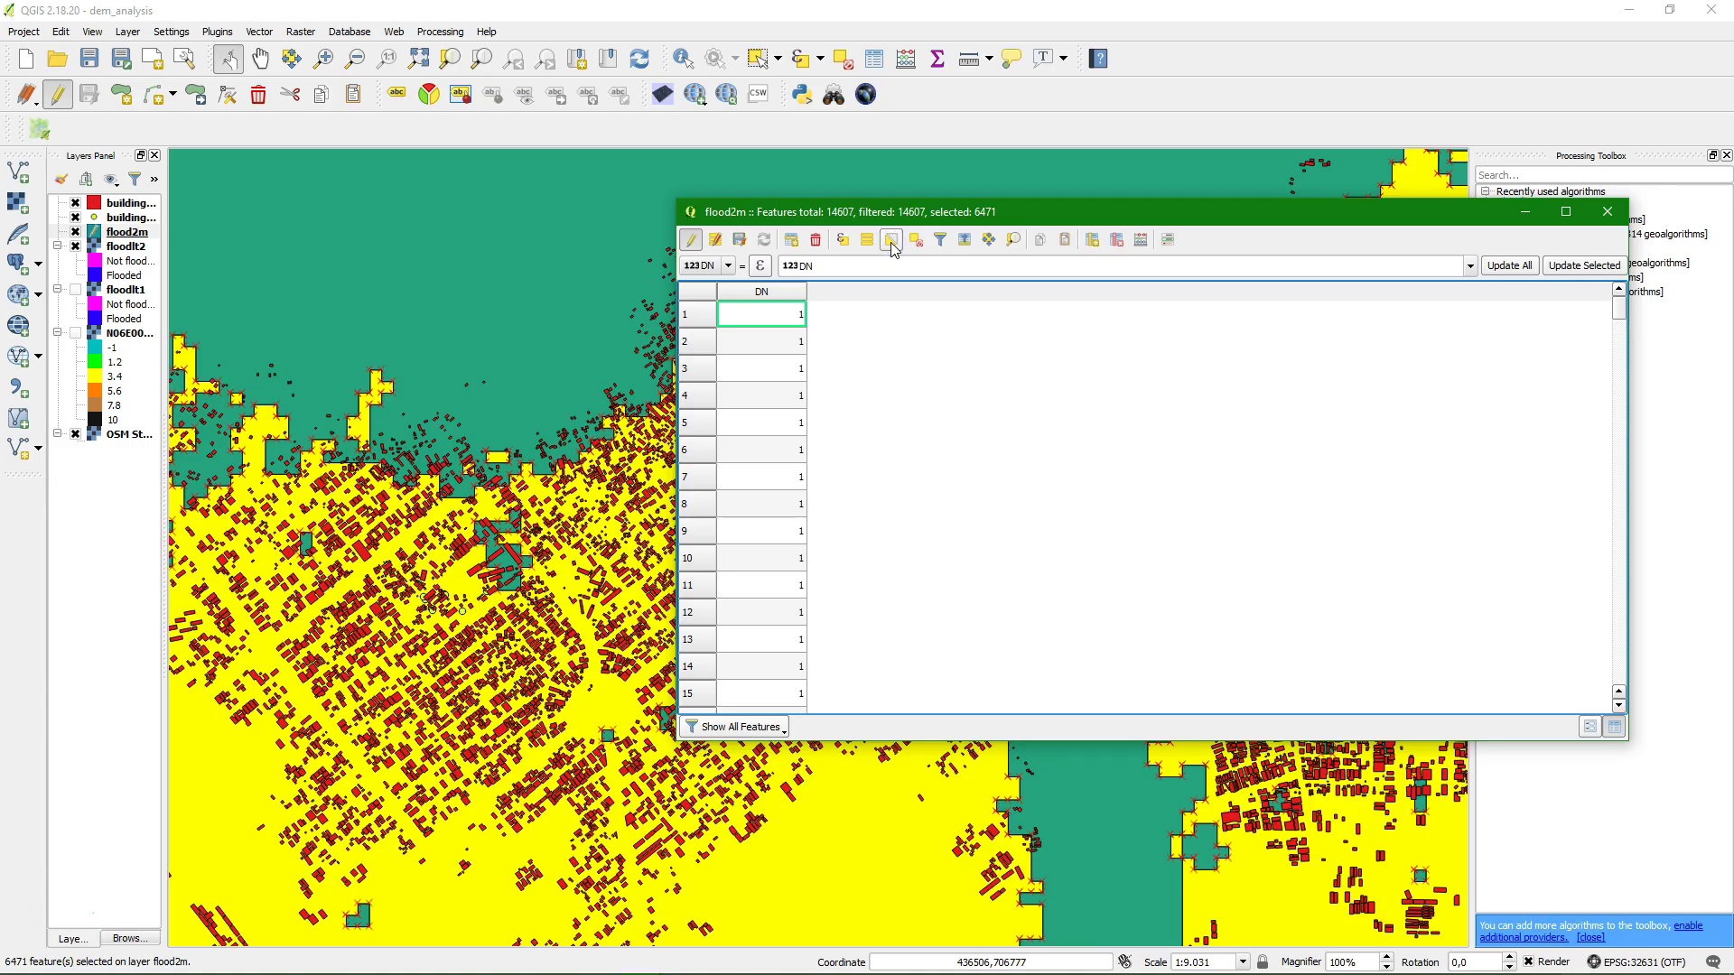
left_click(815, 241)
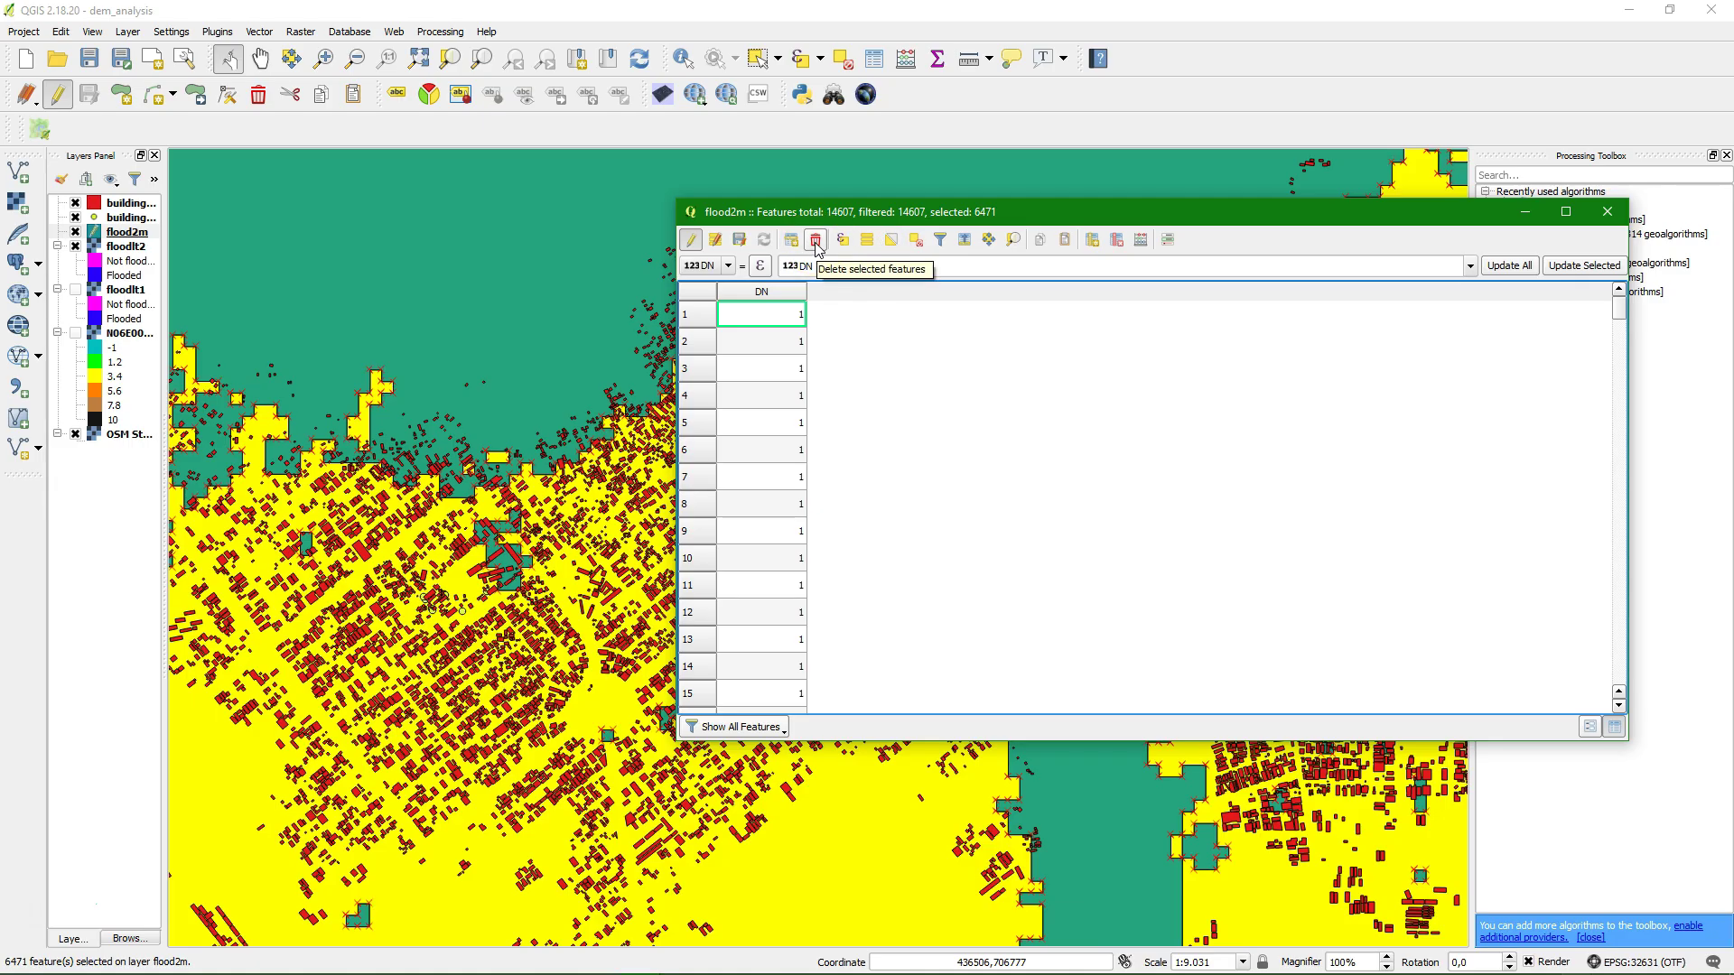
left_click(816, 242)
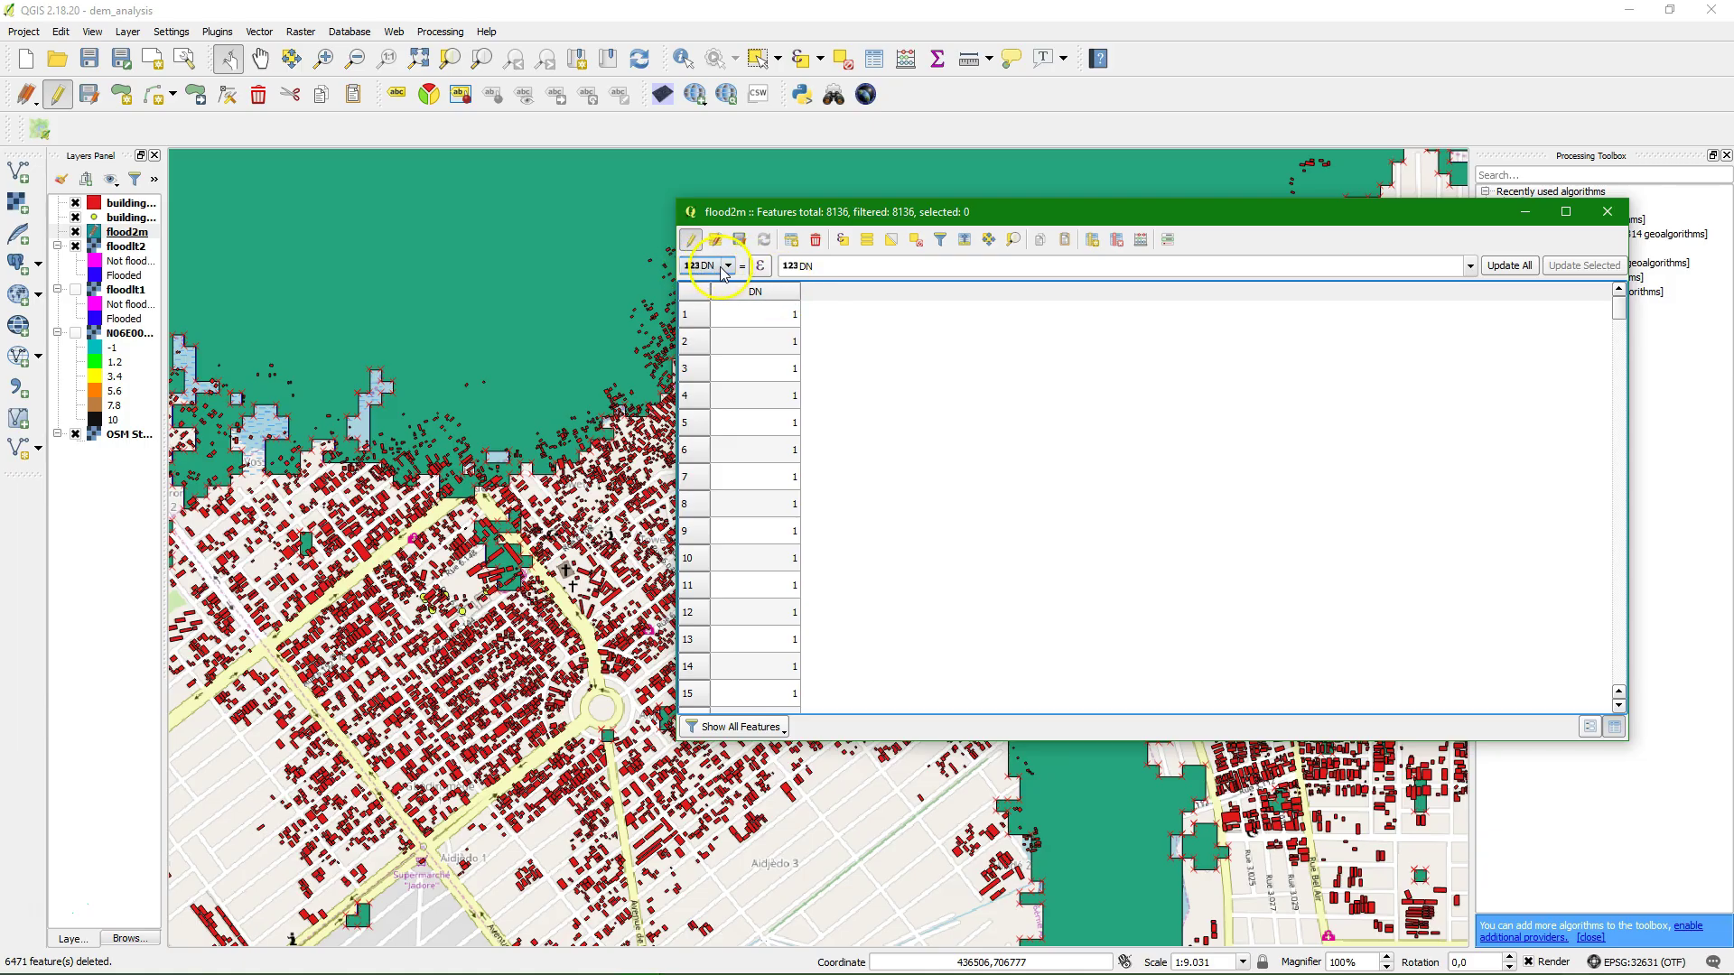
Set DN to 2 for all remaining flood2m features, save the edits, and close the attribute table.
double_click(828, 264)
left_click(761, 256)
type("2")
left_click(1506, 267)
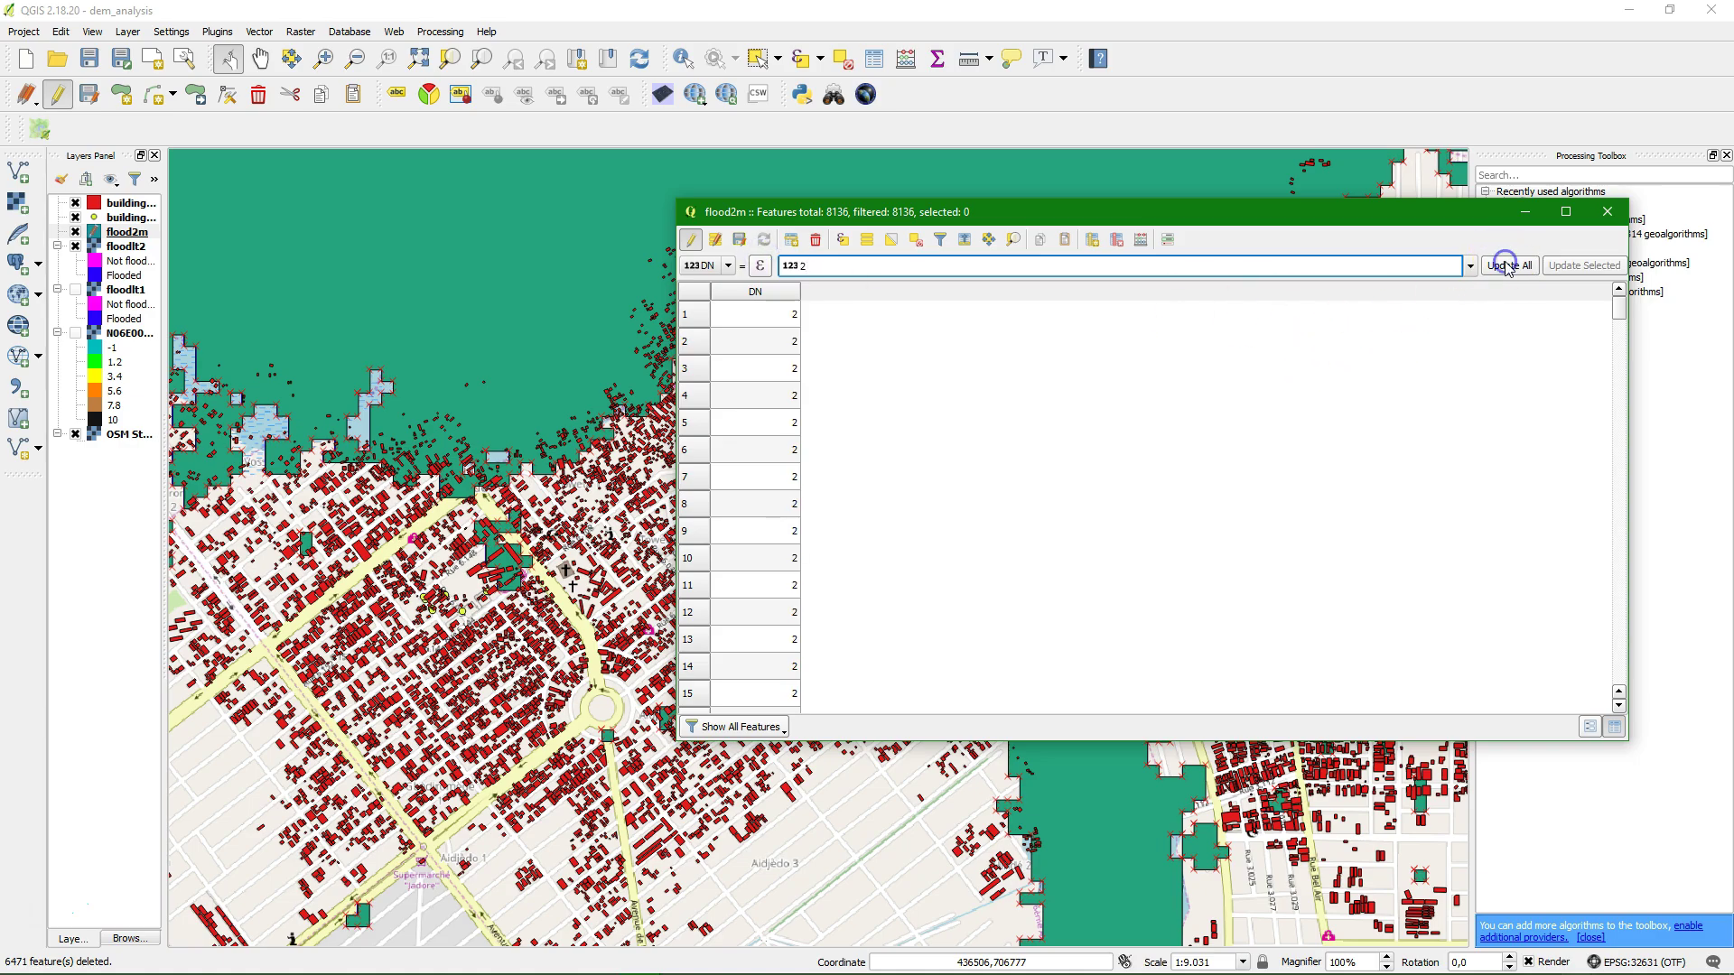
left_click(691, 244)
left_click(774, 502)
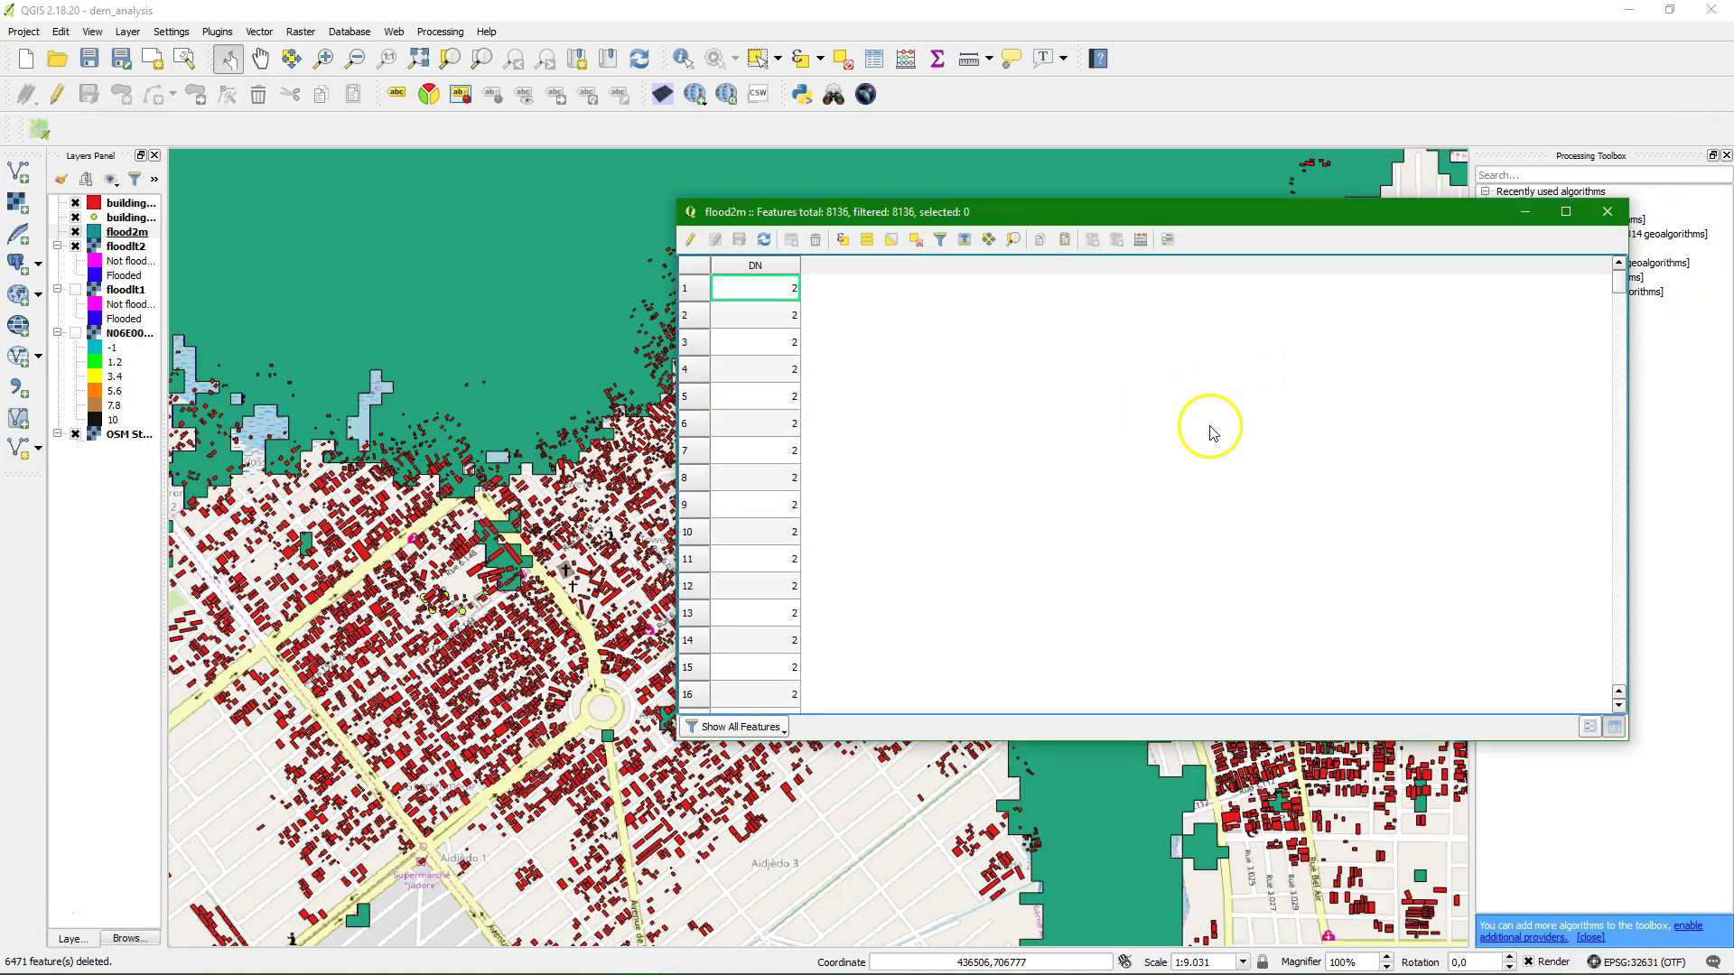
left_click(1606, 213)
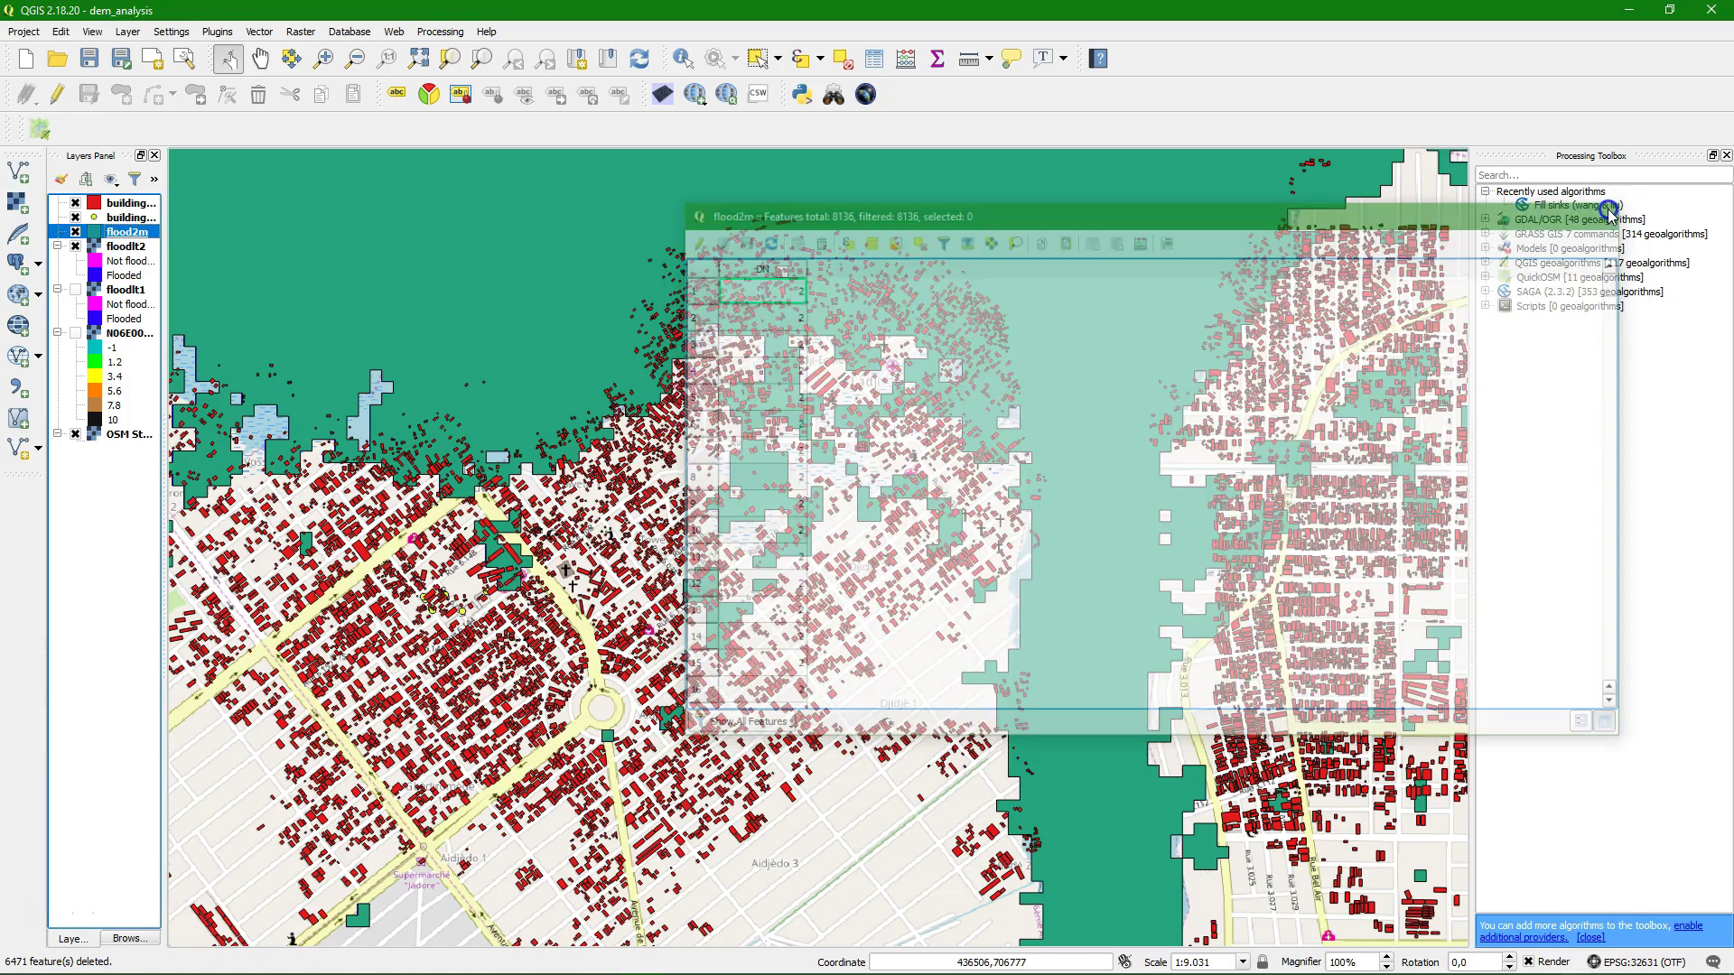
Set the fill color of the flood2m layer to the recently used blue.
right_click(125, 240)
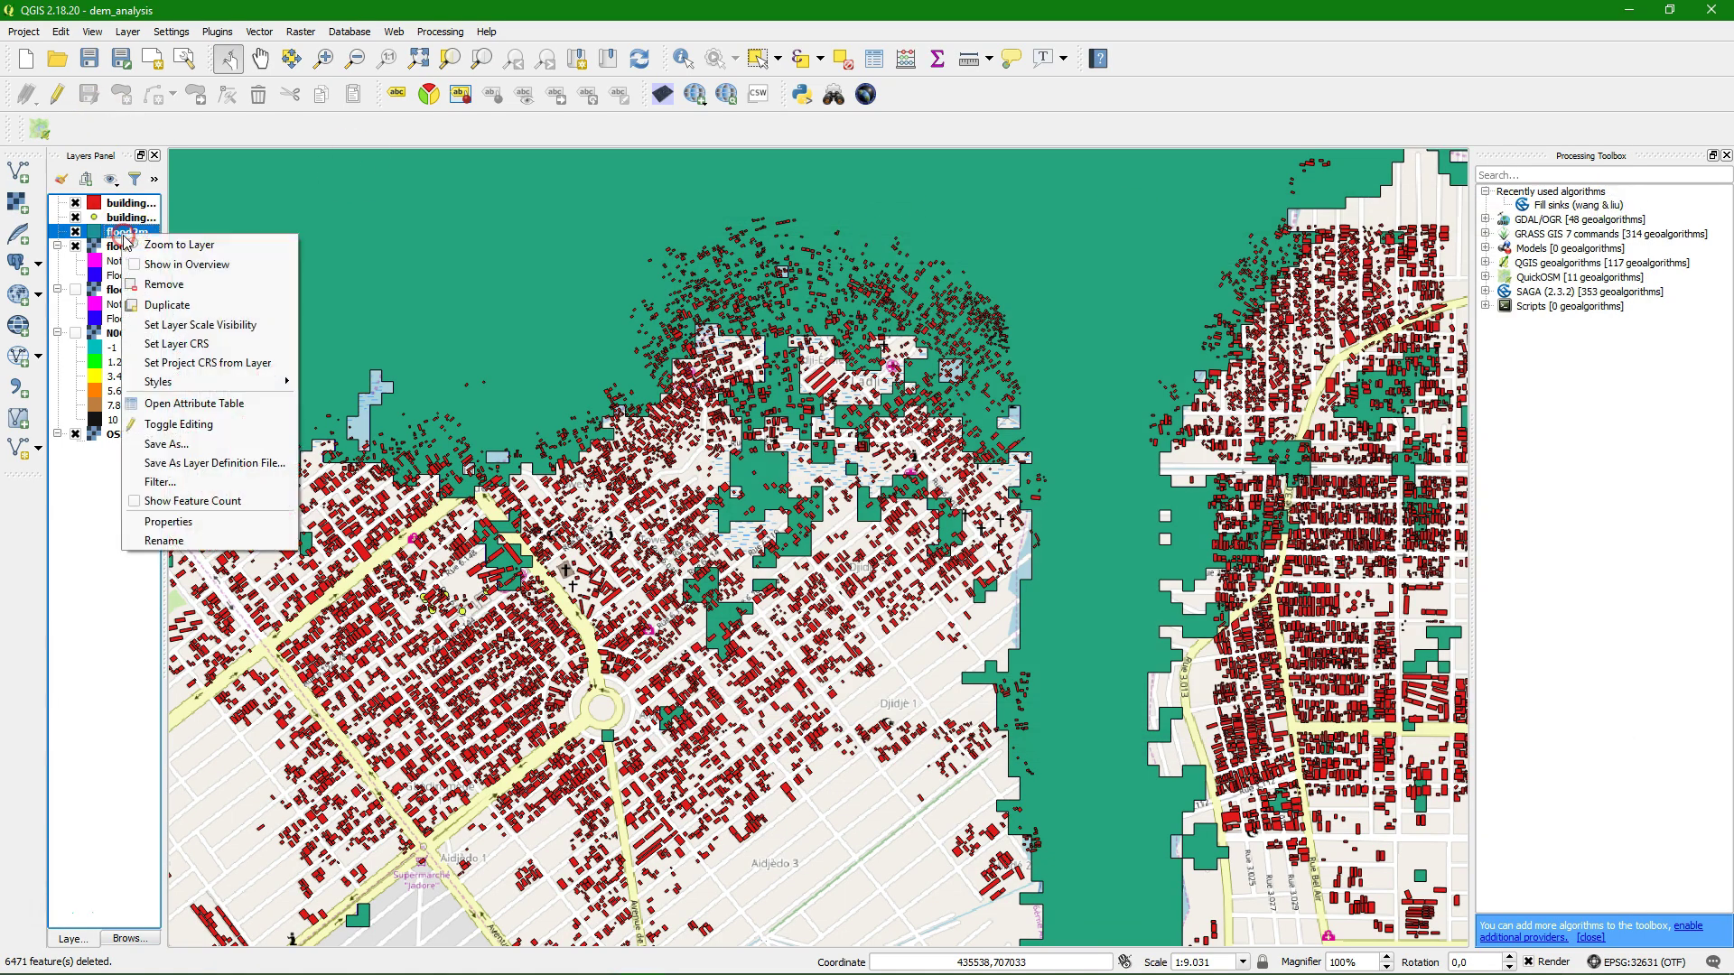
left_click(173, 528)
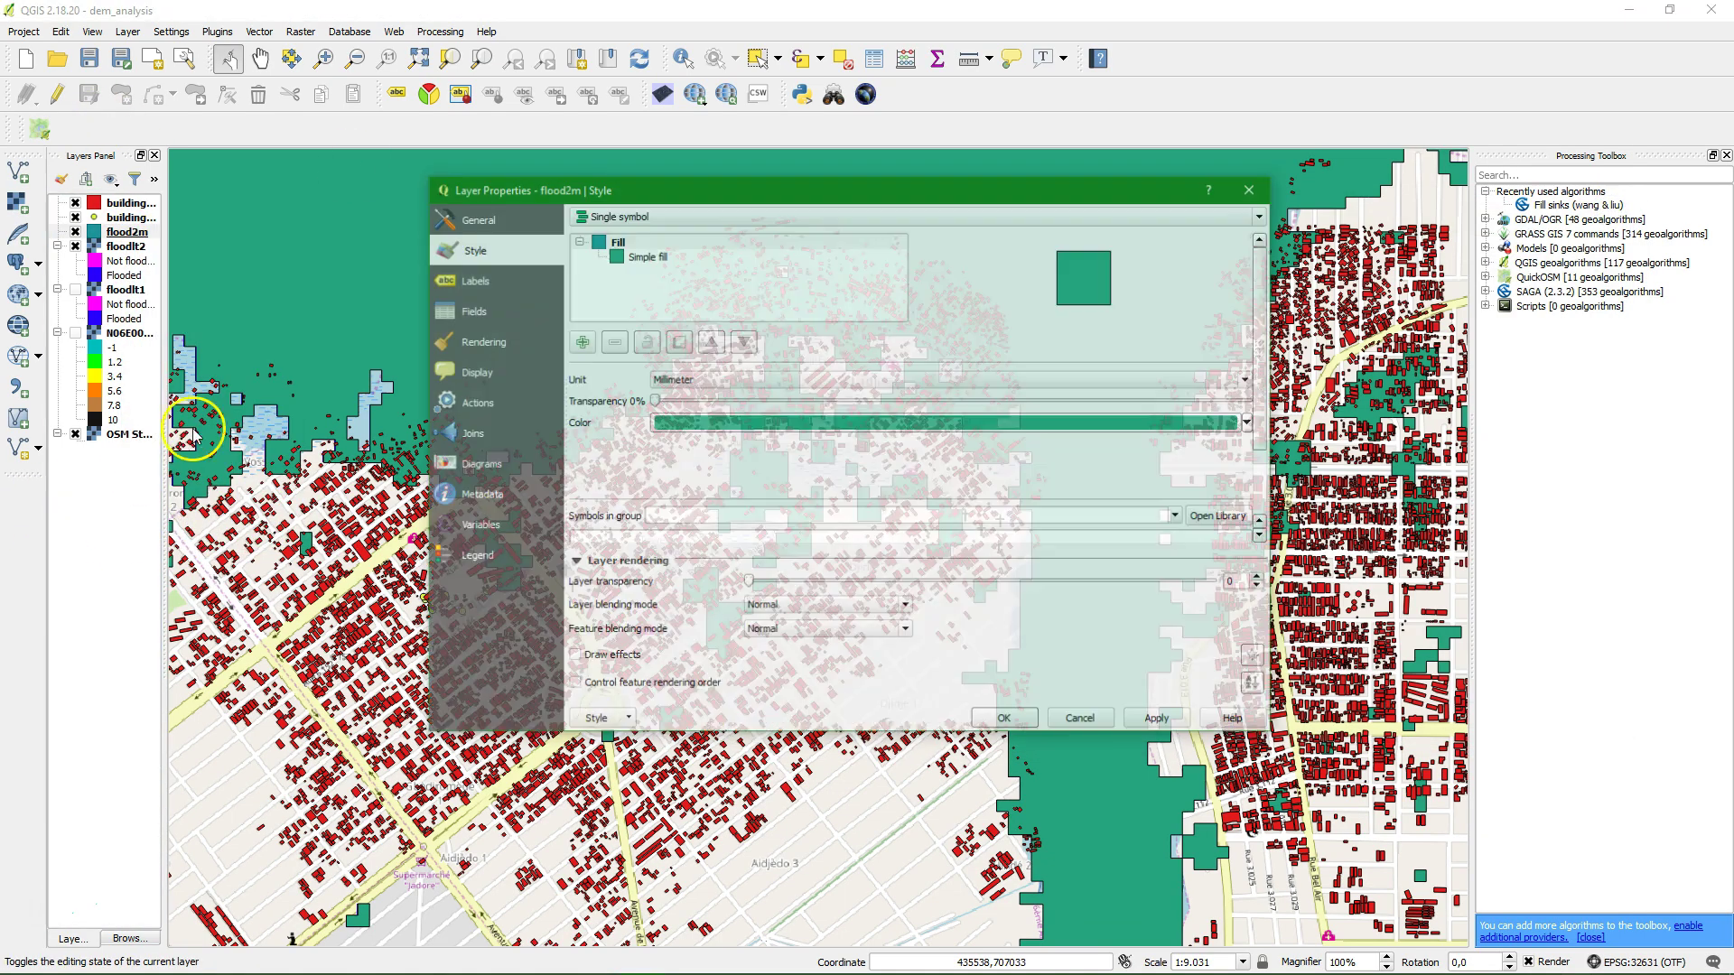
left_click(1250, 423)
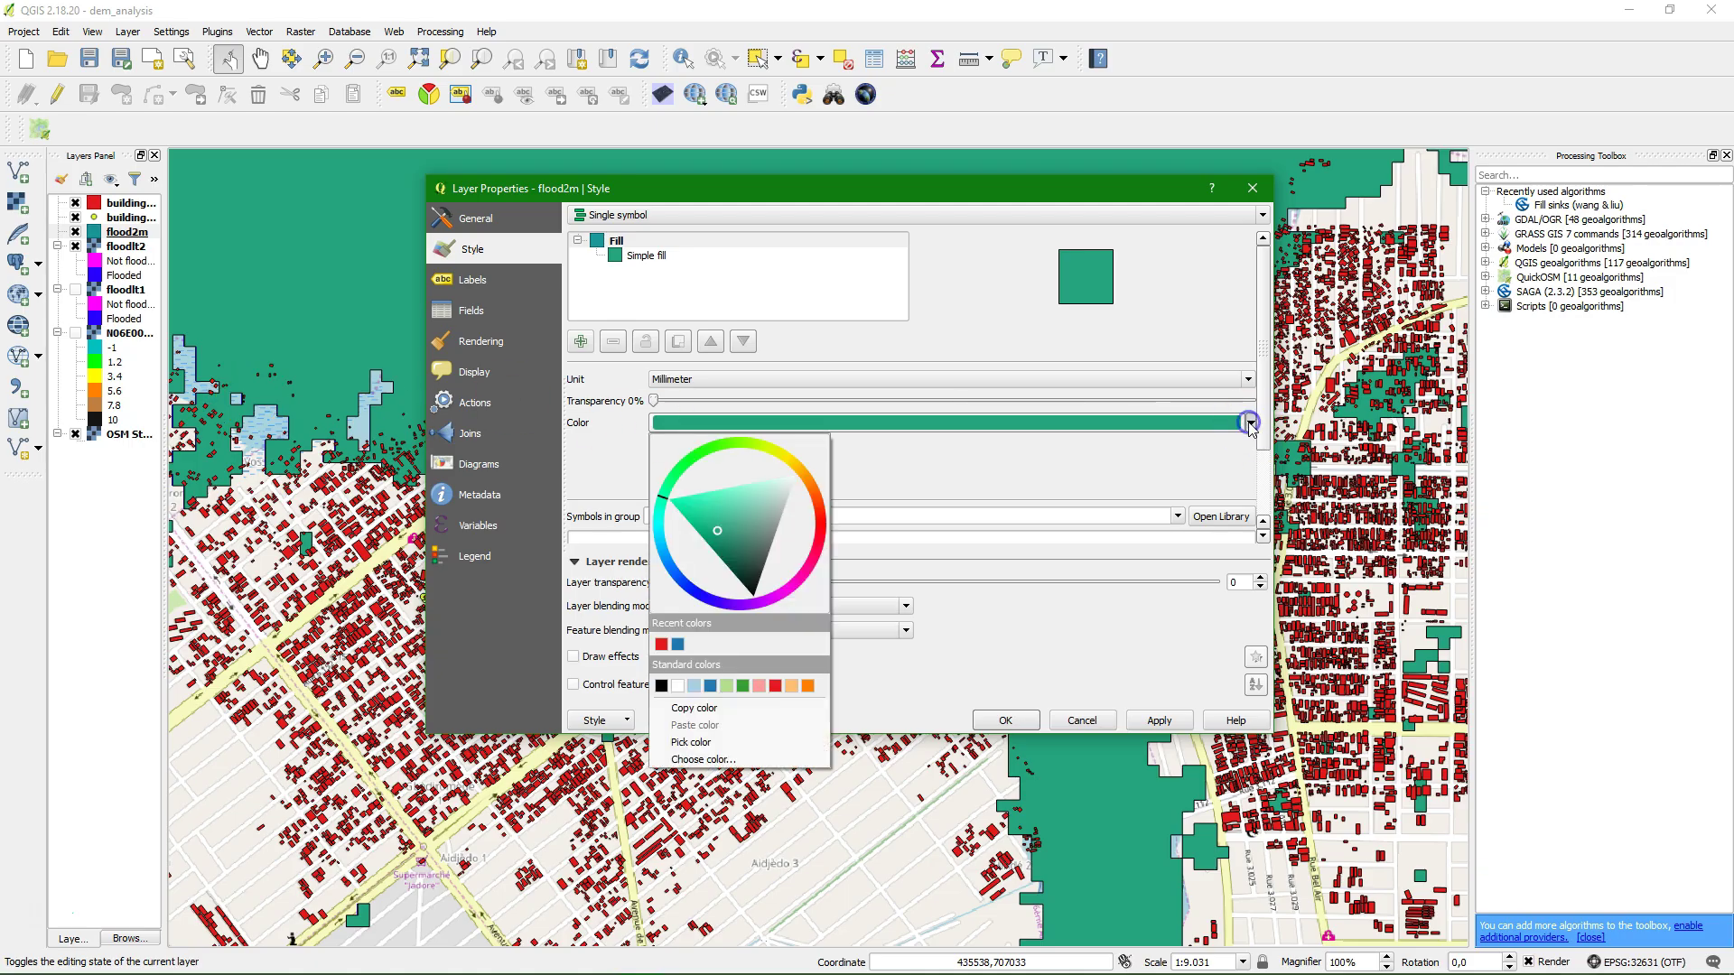
left_click(677, 644)
left_click(998, 719)
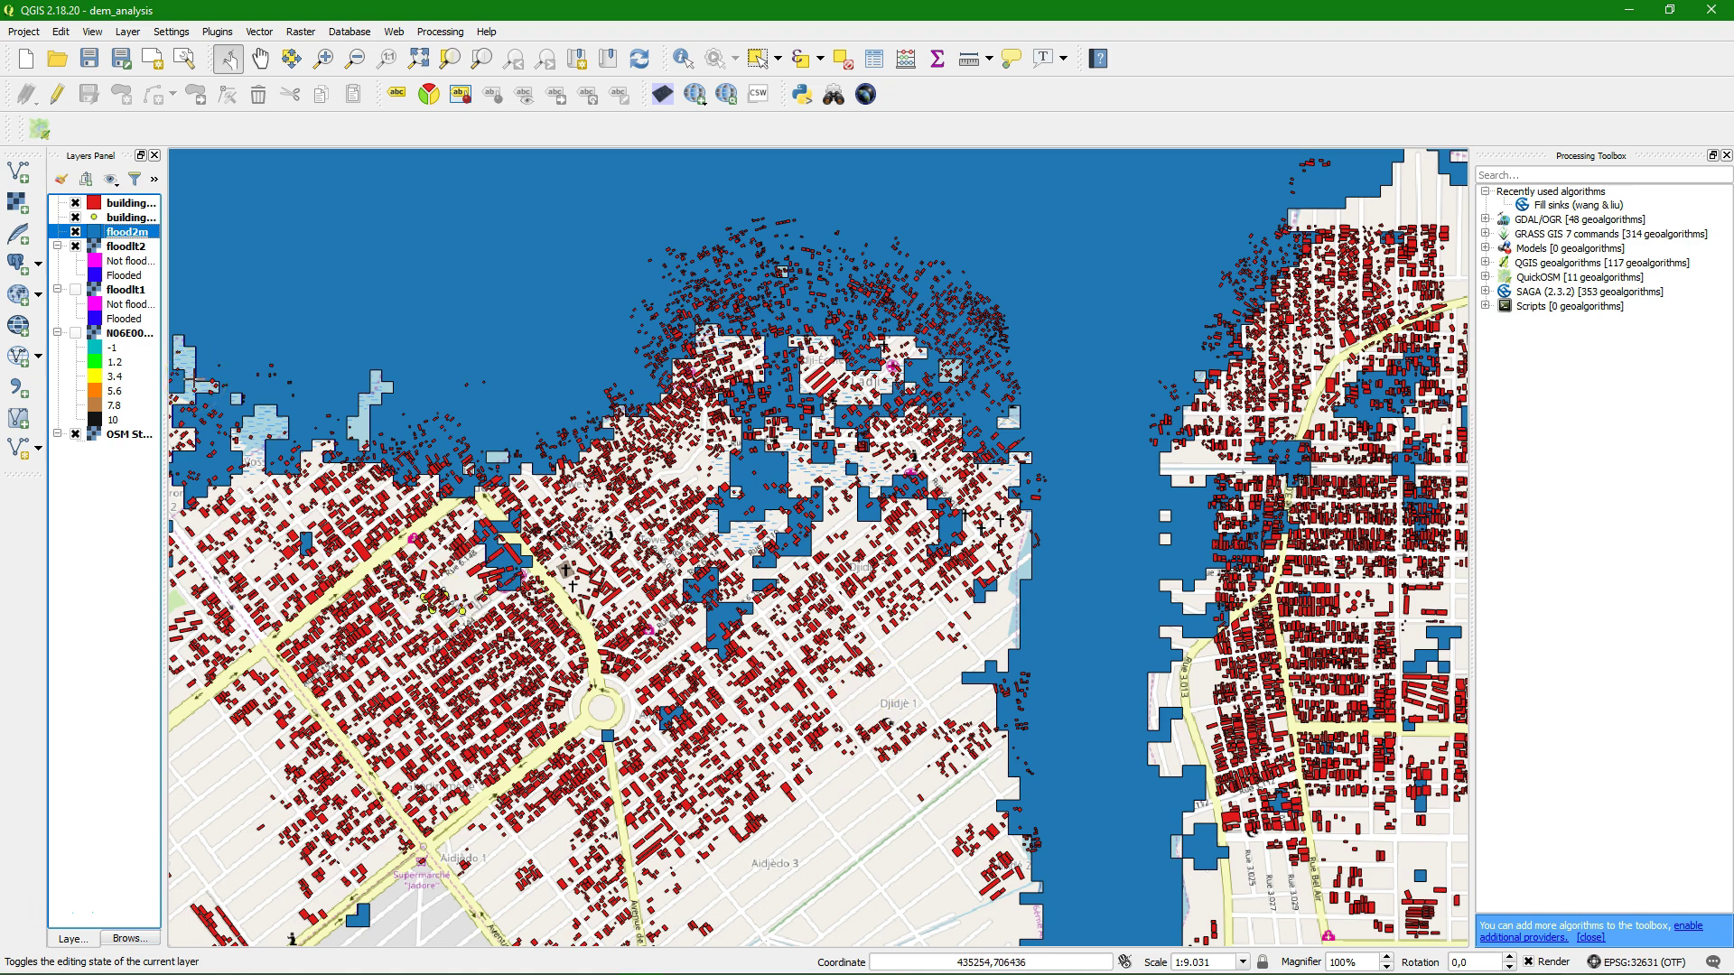
Include the building_yes polygon layer in a Qgis2threejs scene, extruded to a fixed height of 5.
left_click(663, 96)
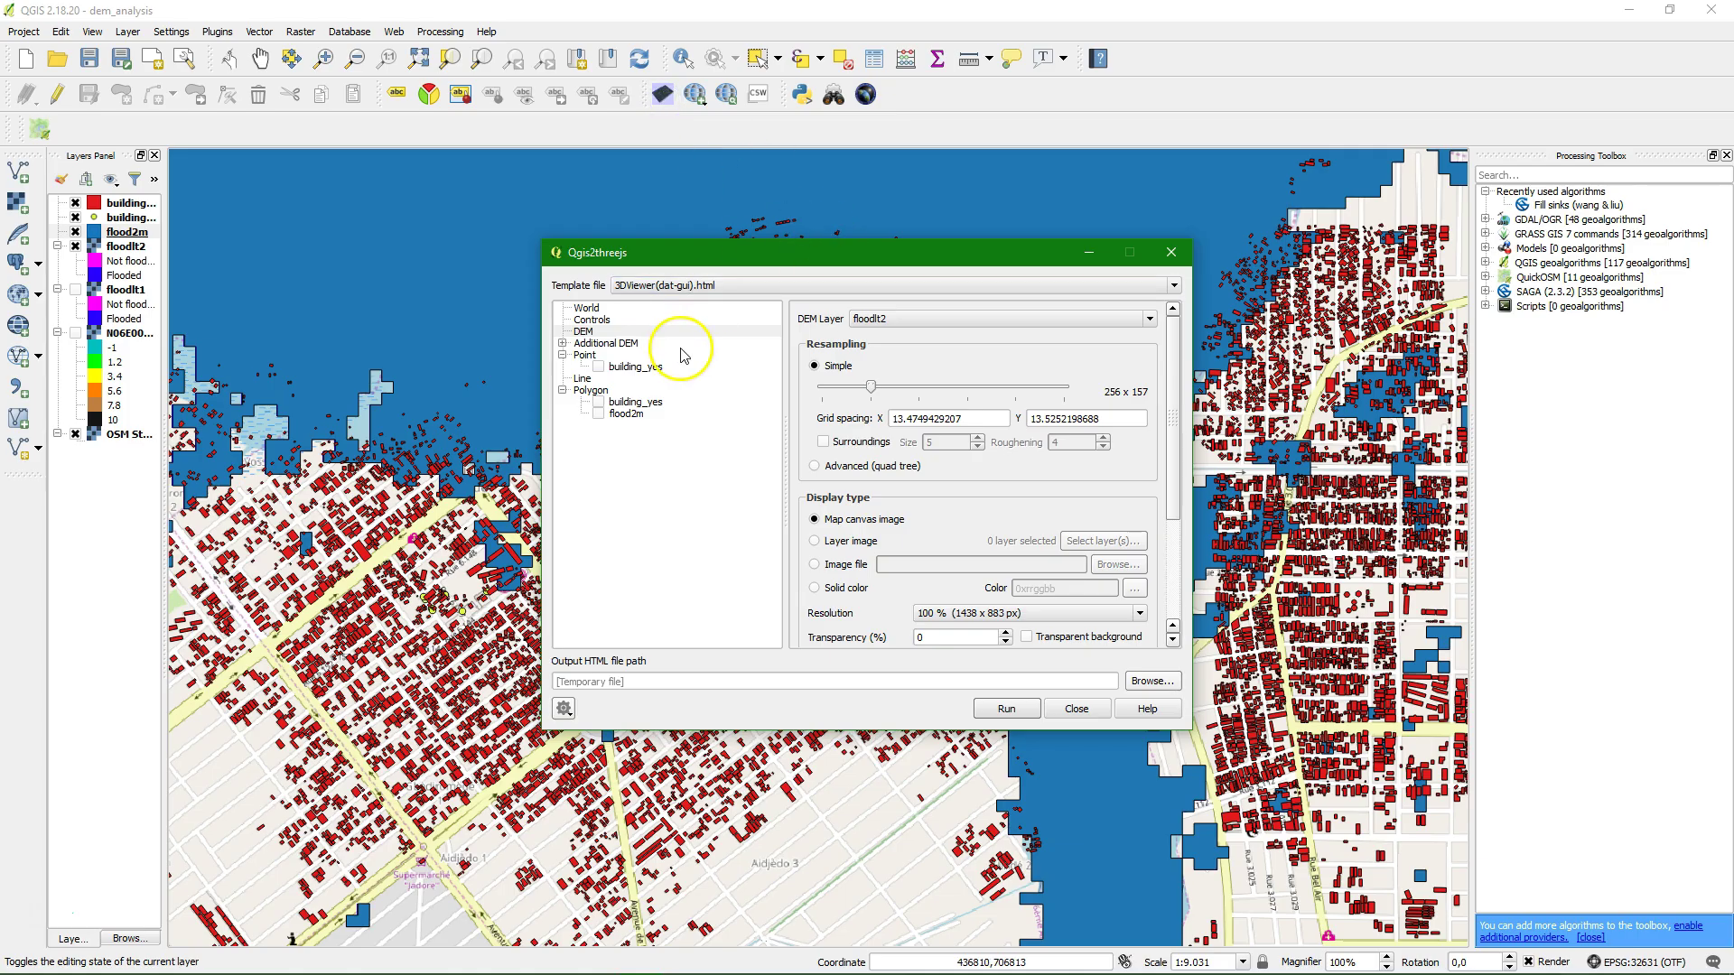
left_click(598, 403)
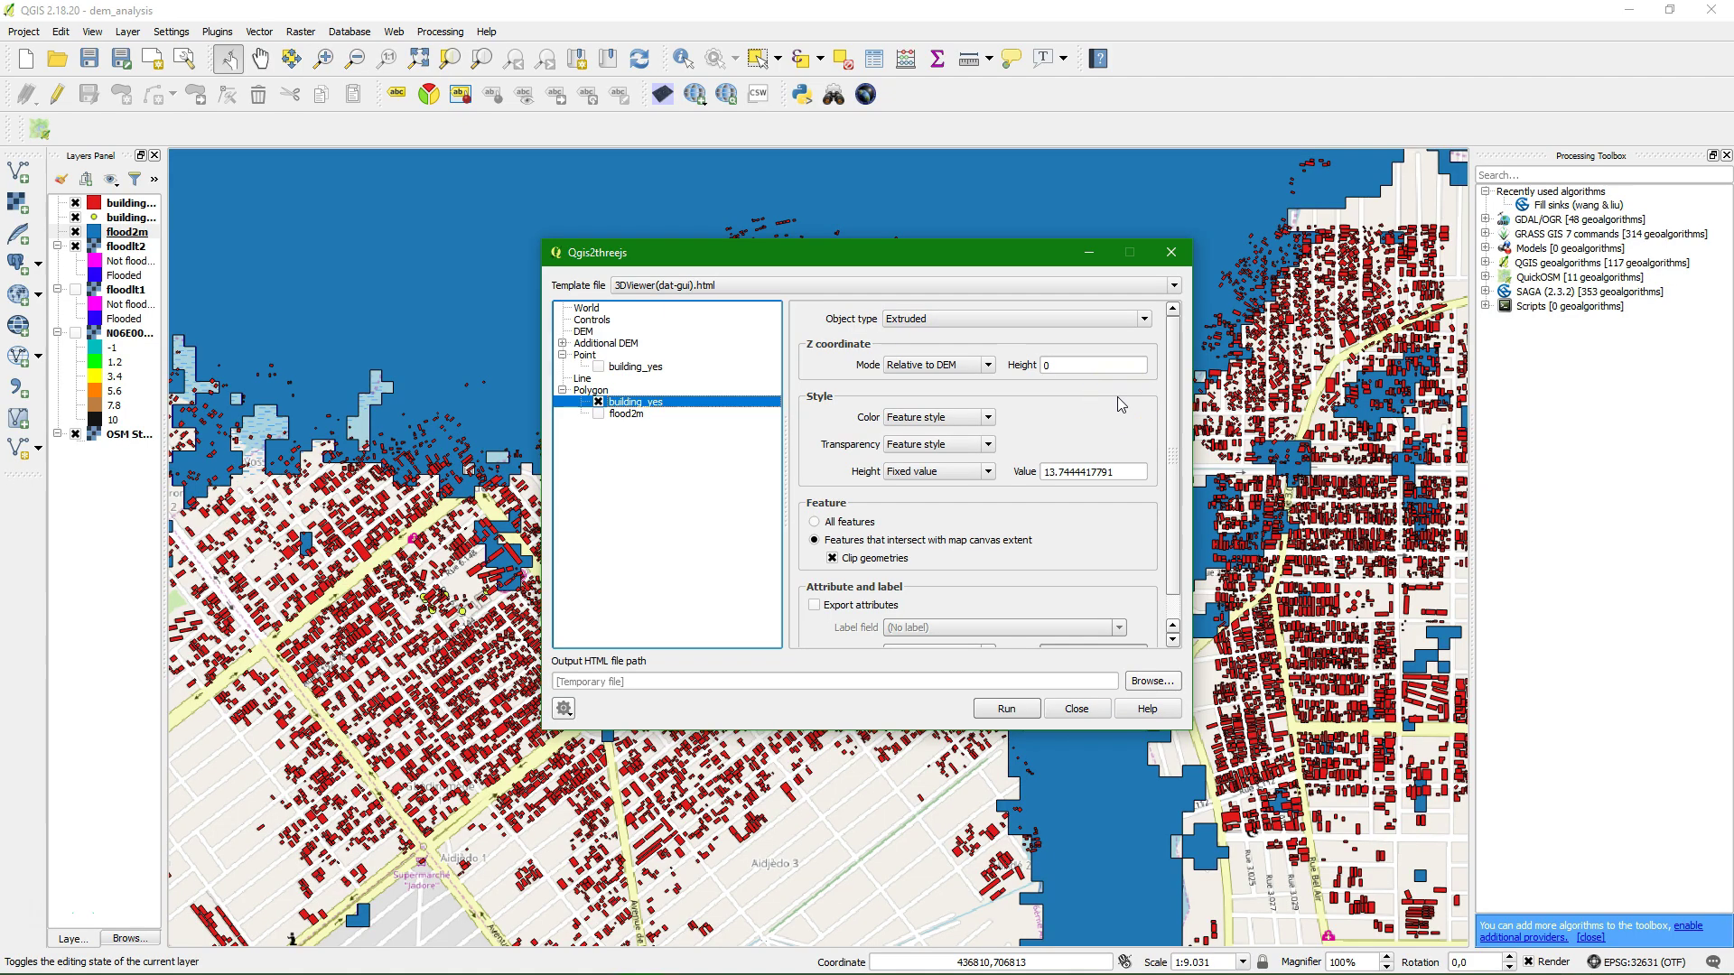
double_click(1108, 472)
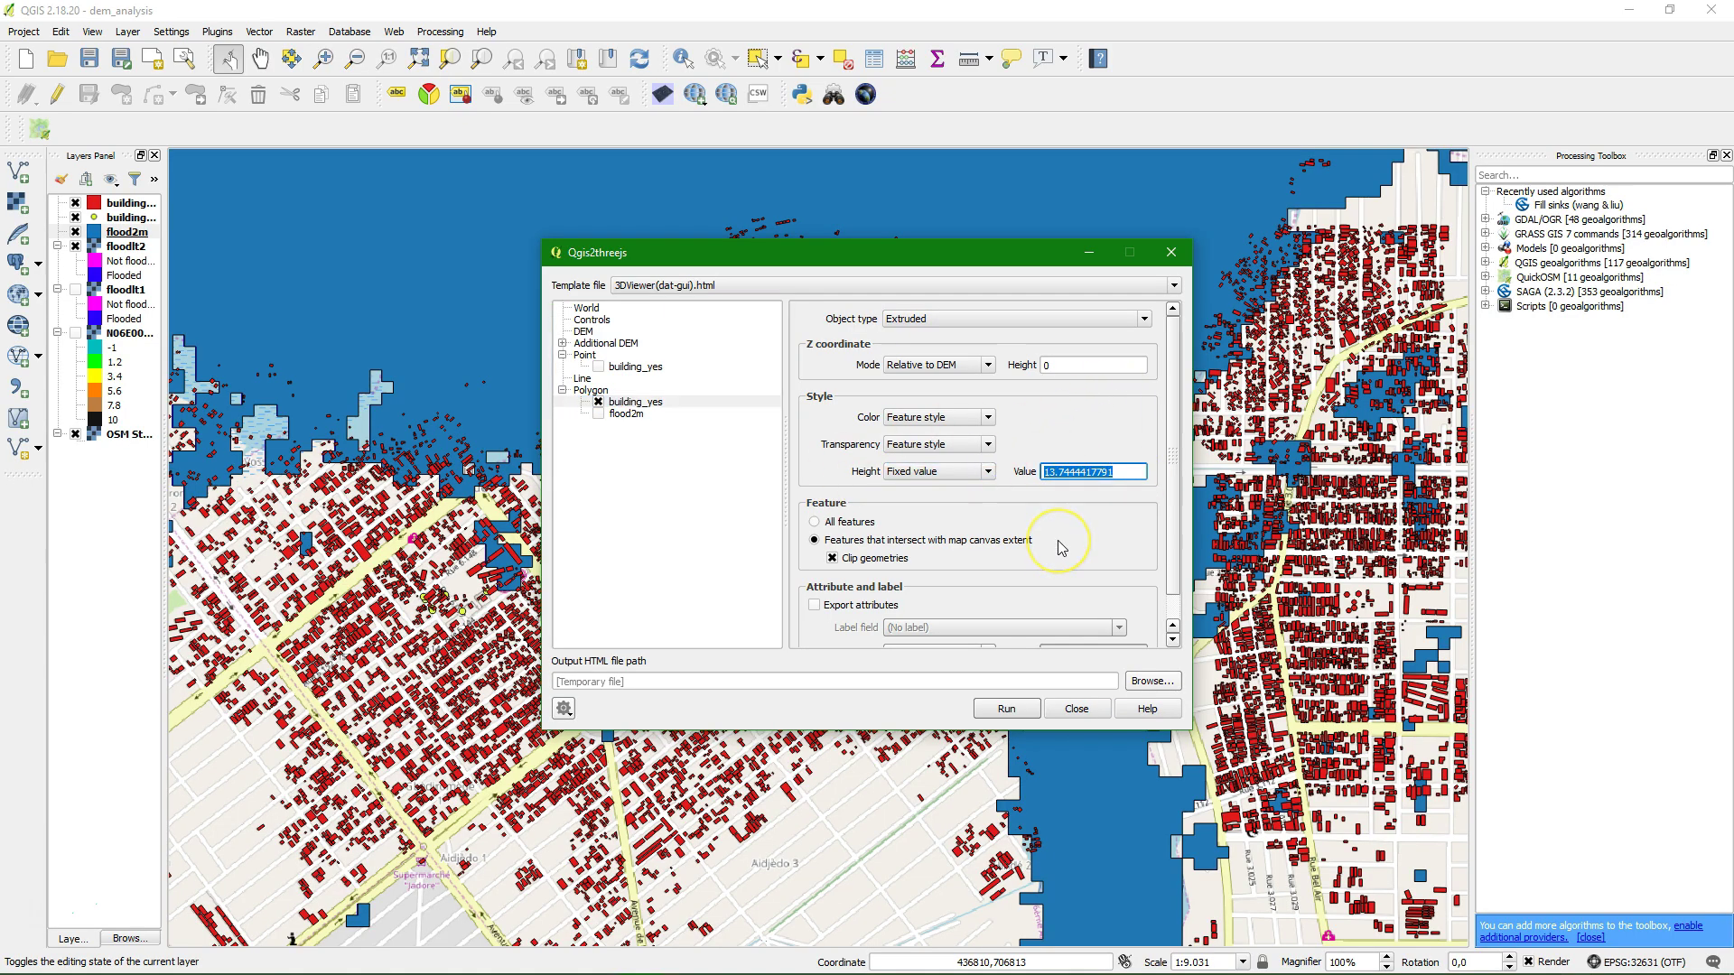
type("5")
Include flood2m in the 3D scene with its height taken from "DN" and its Z coordinate mode set to Absolute value.
left_click(612, 416)
left_click(598, 414)
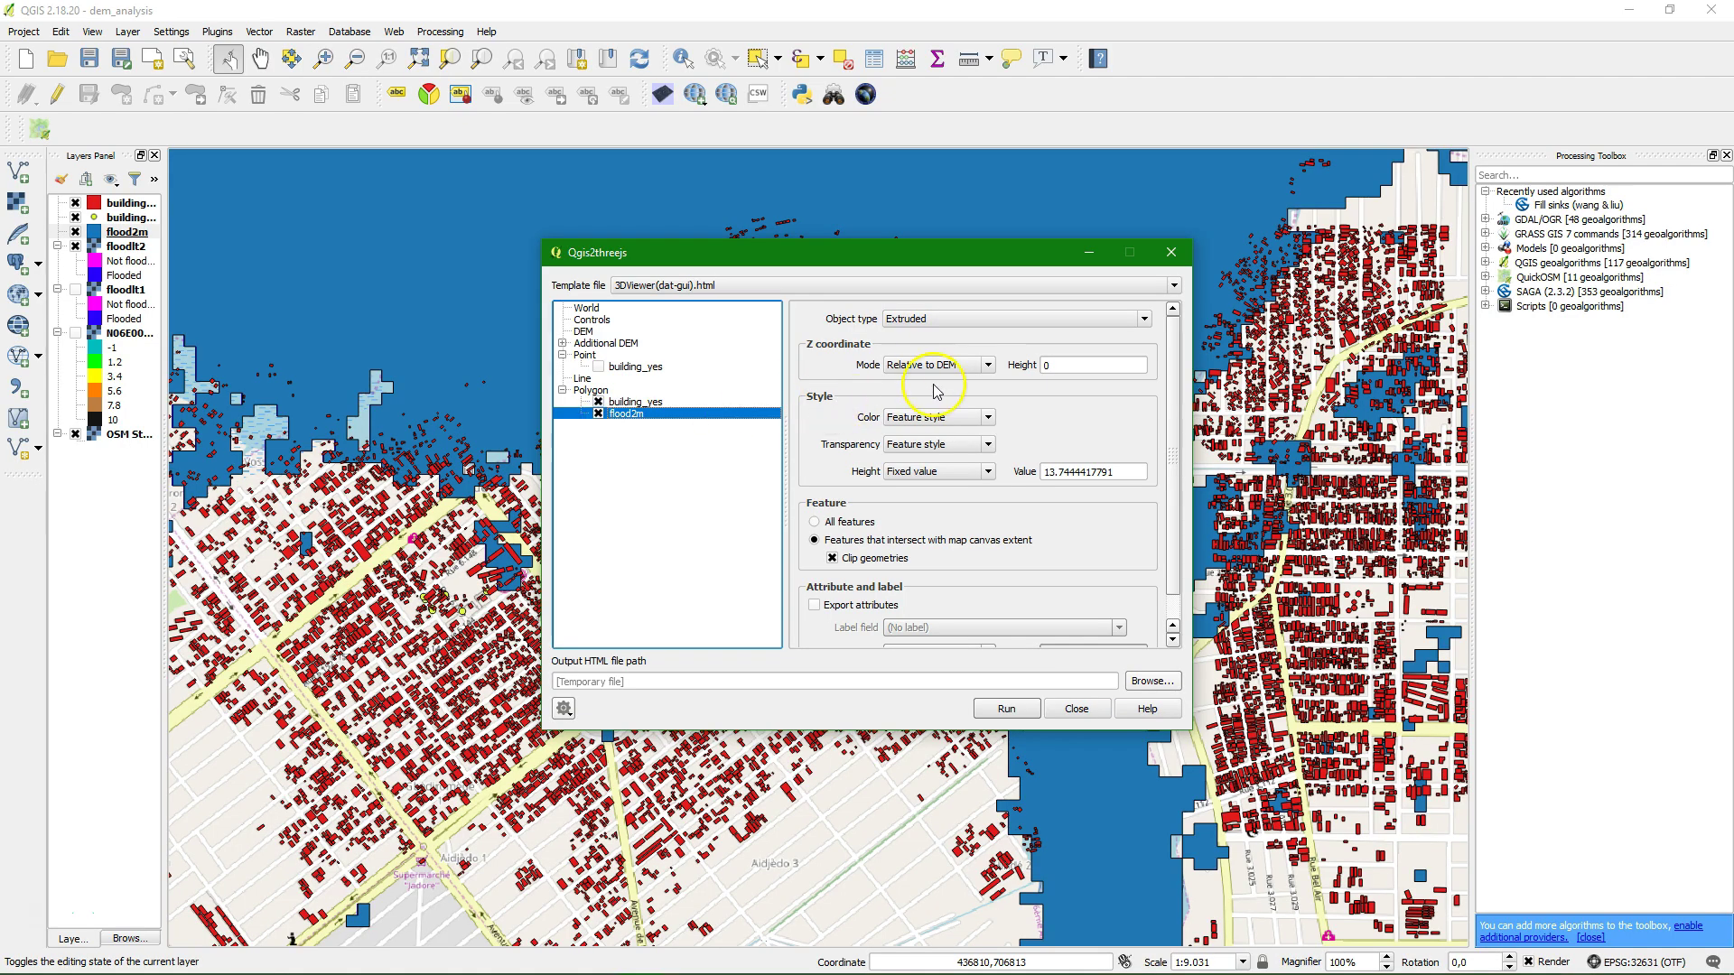
left_click(989, 473)
left_click(907, 506)
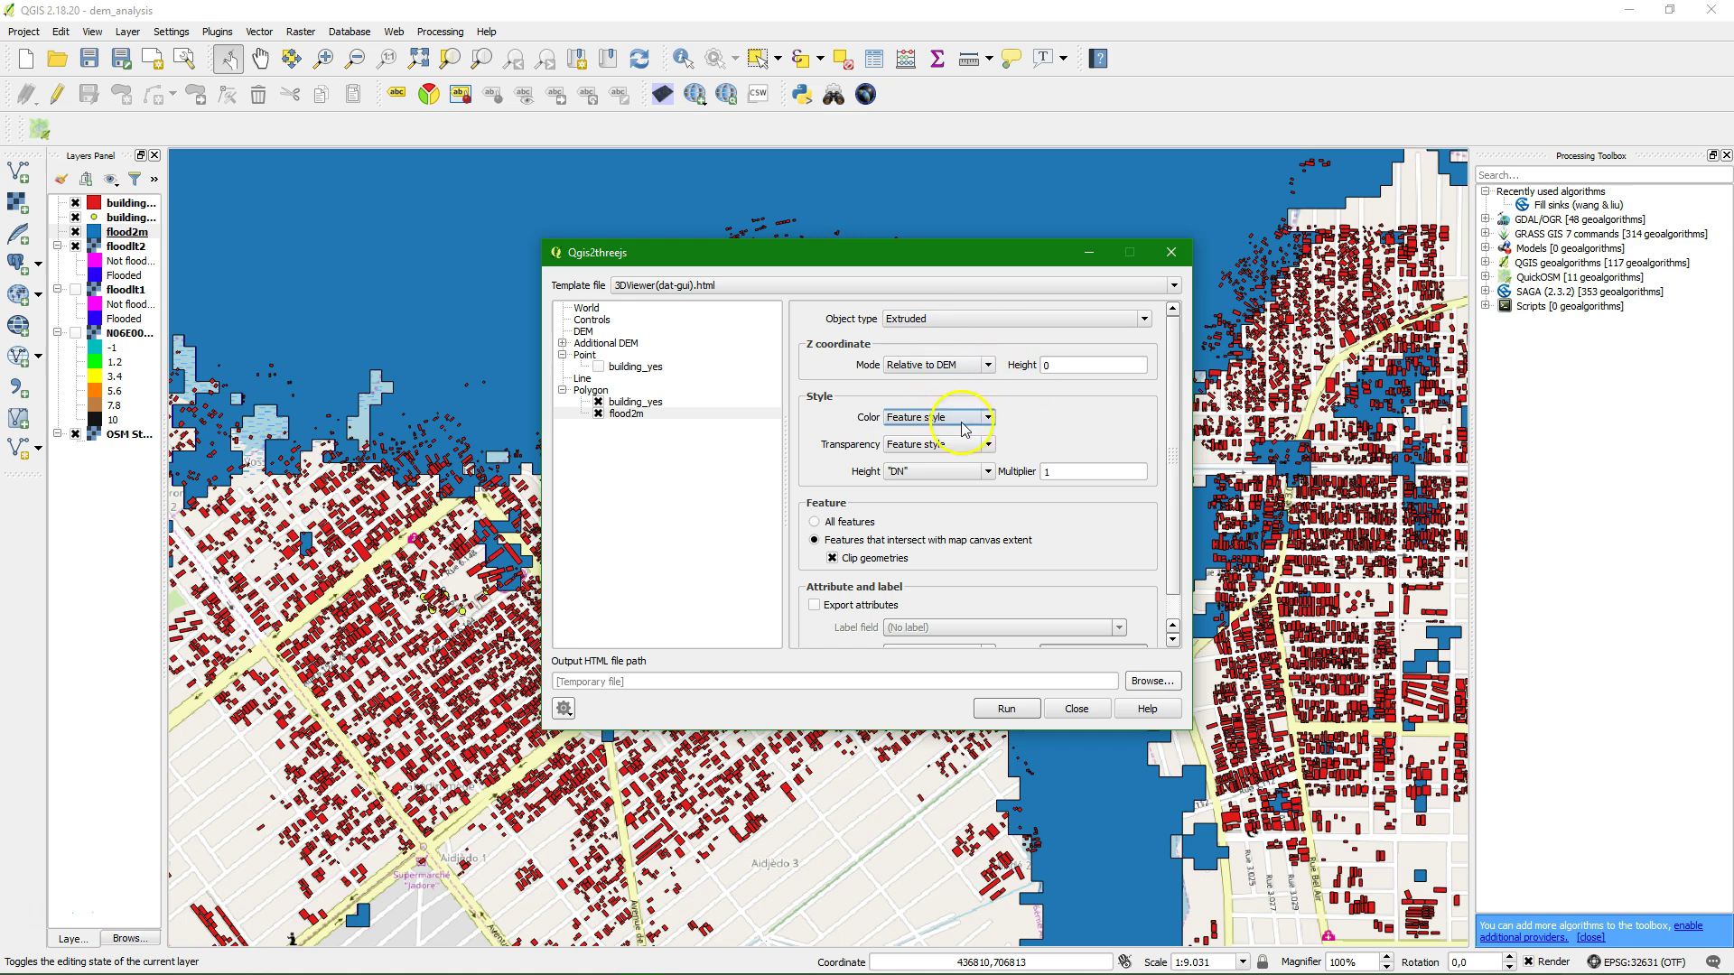
left_click(993, 367)
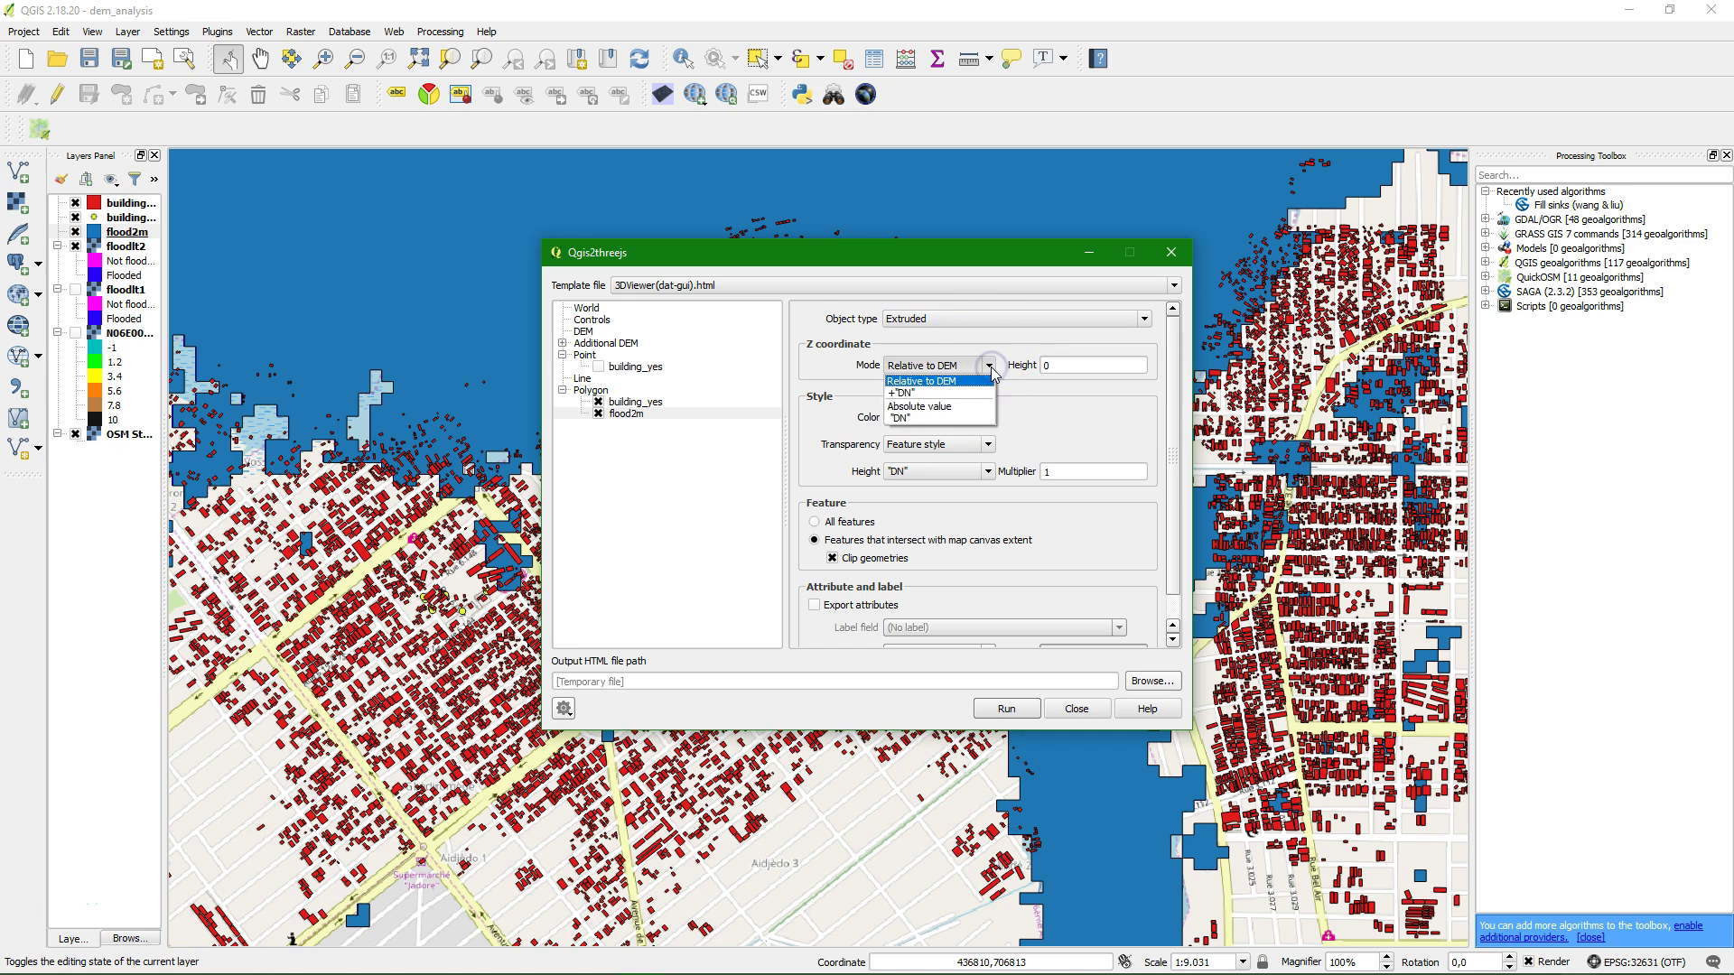
left_click(945, 409)
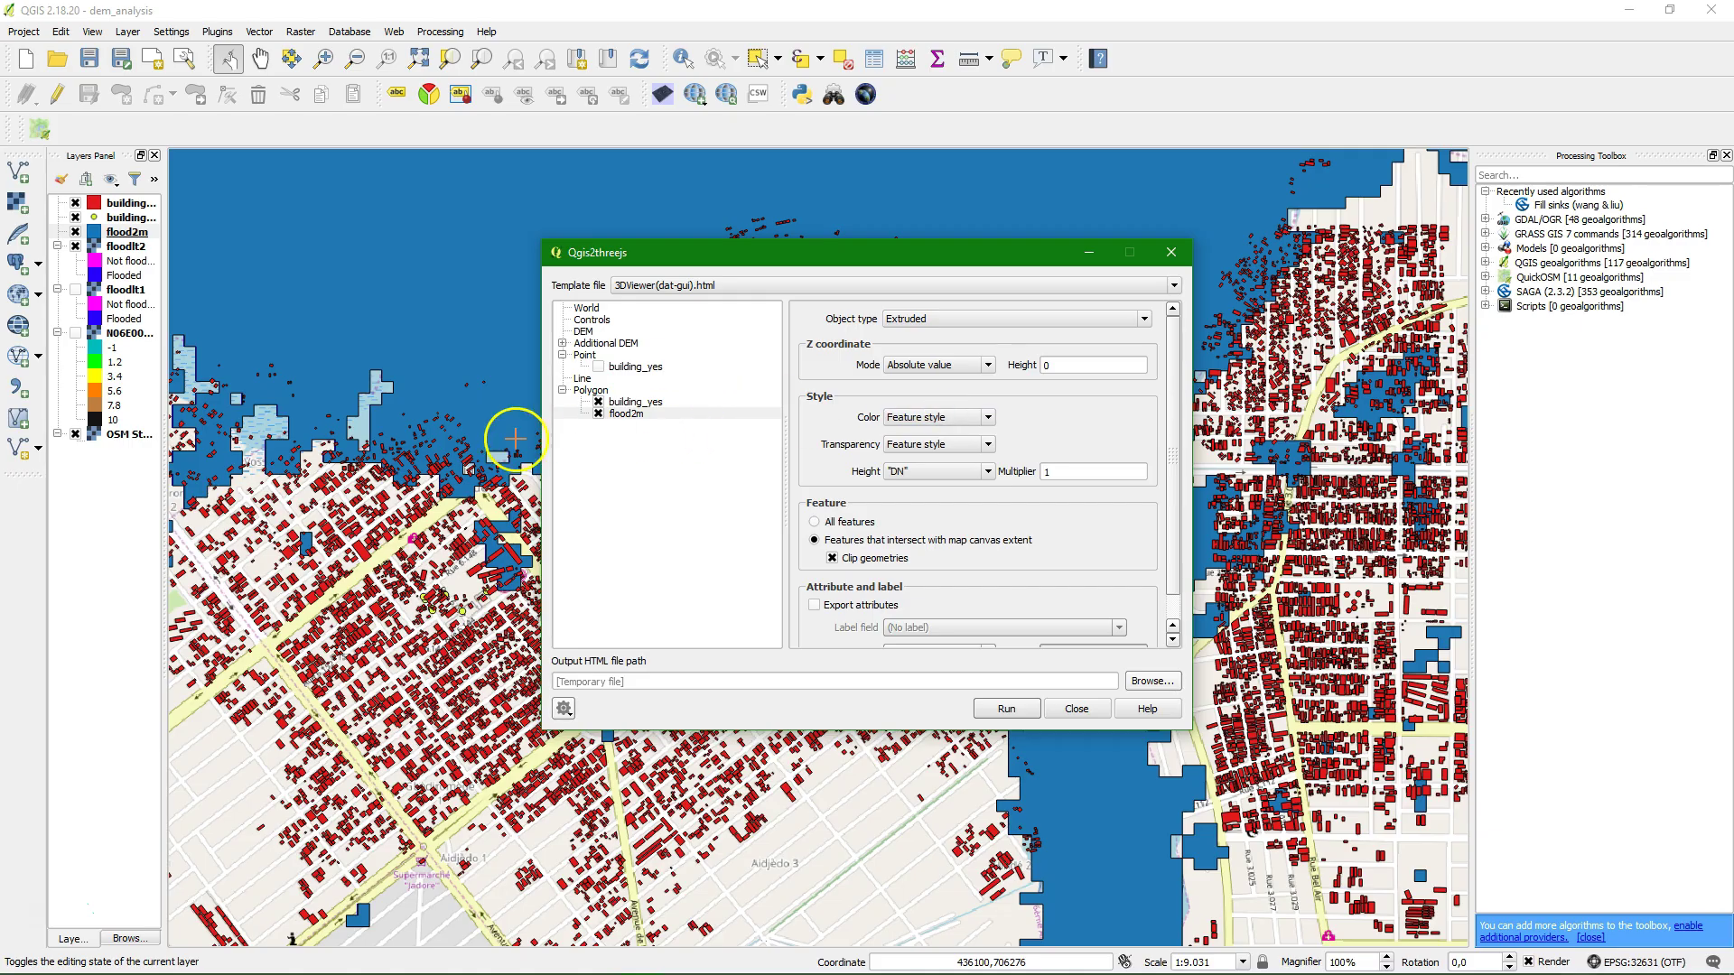
Run the Qgis2threejs export to generate the 3D scene of buildings and flood zones in the browser.
left_click(1000, 711)
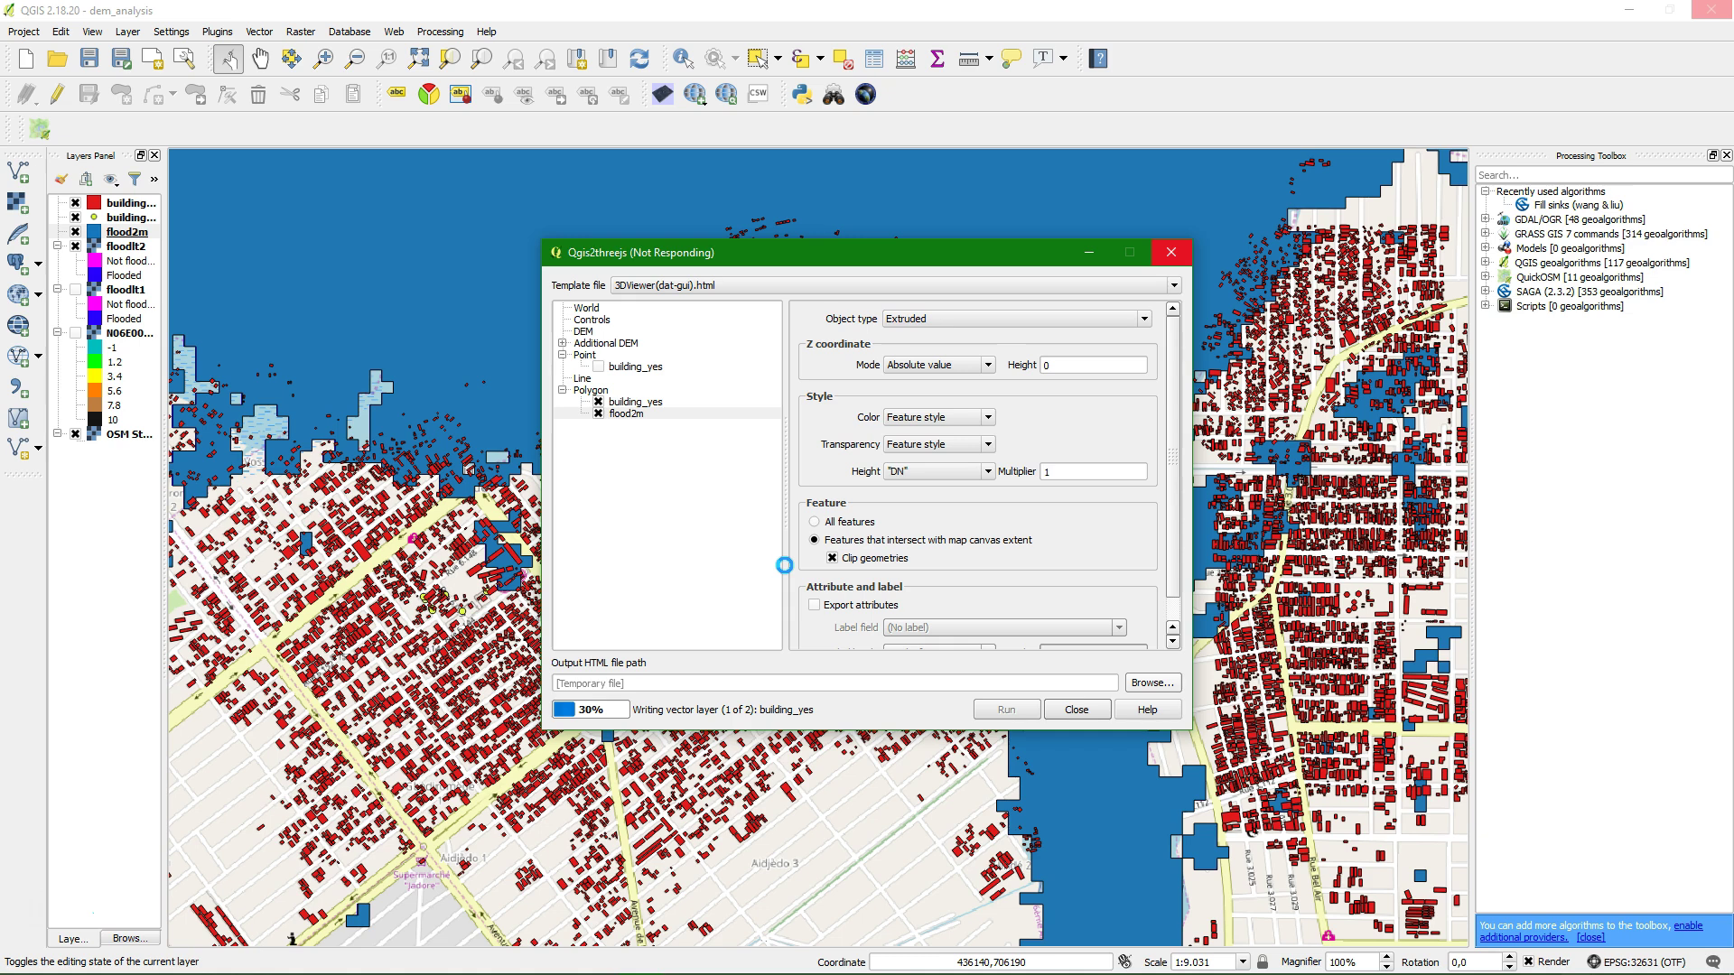
left_click(760, 570)
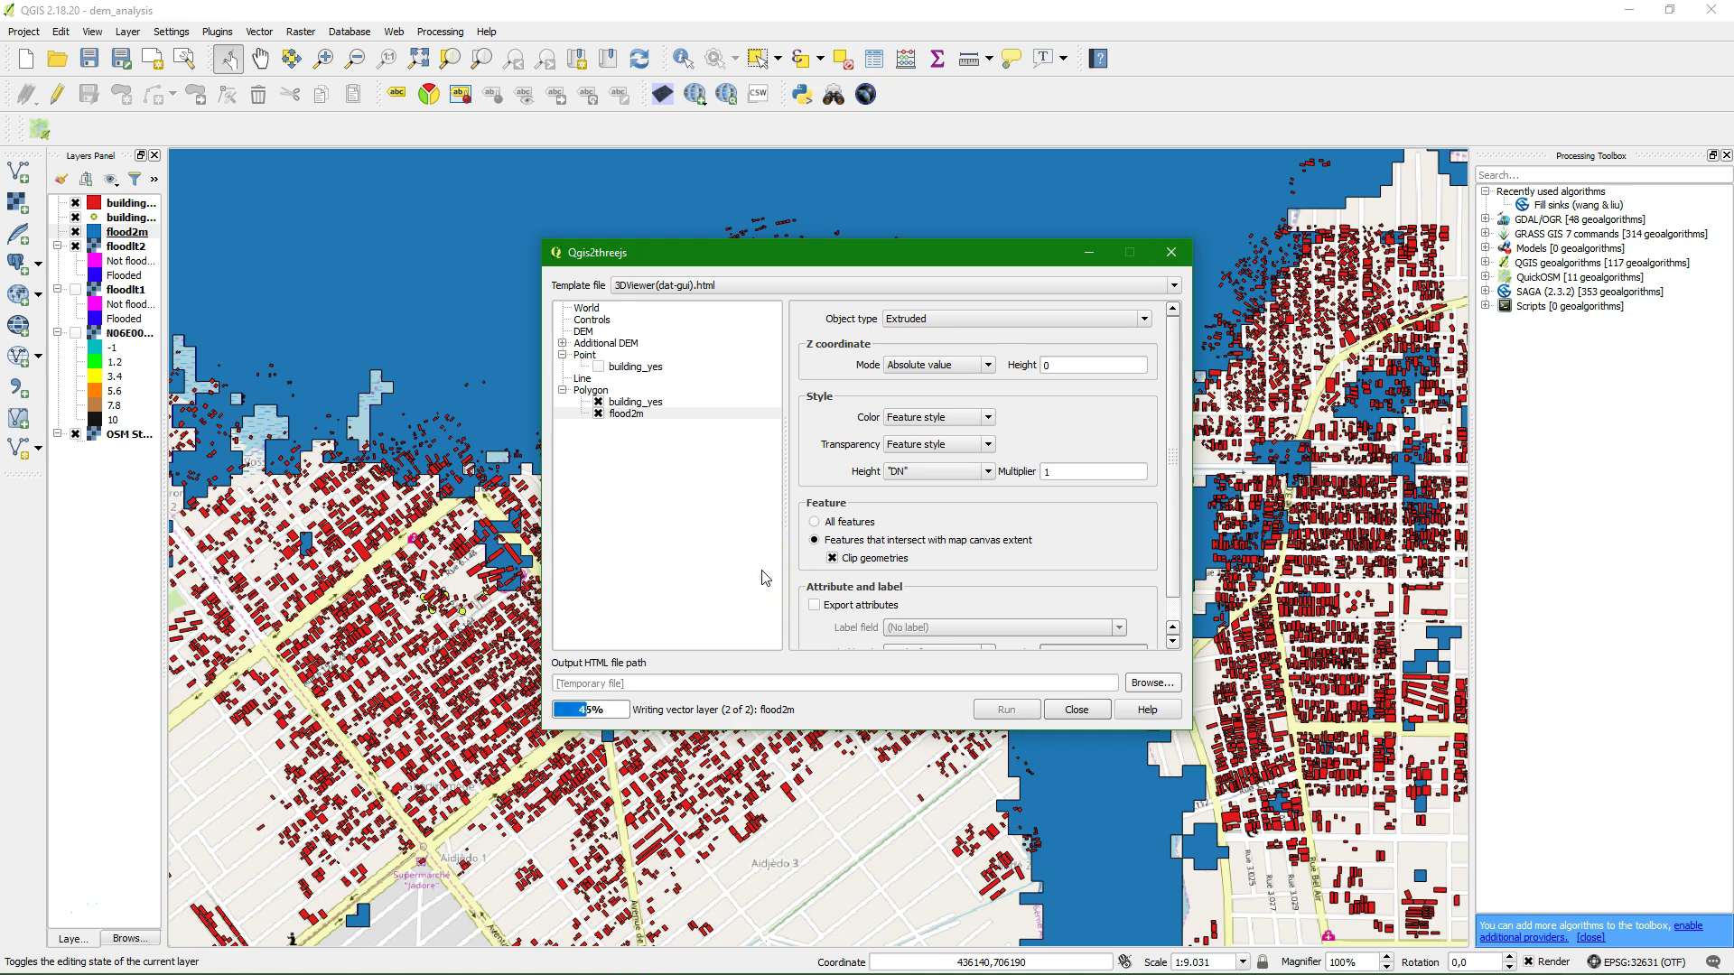
left_click(737, 561)
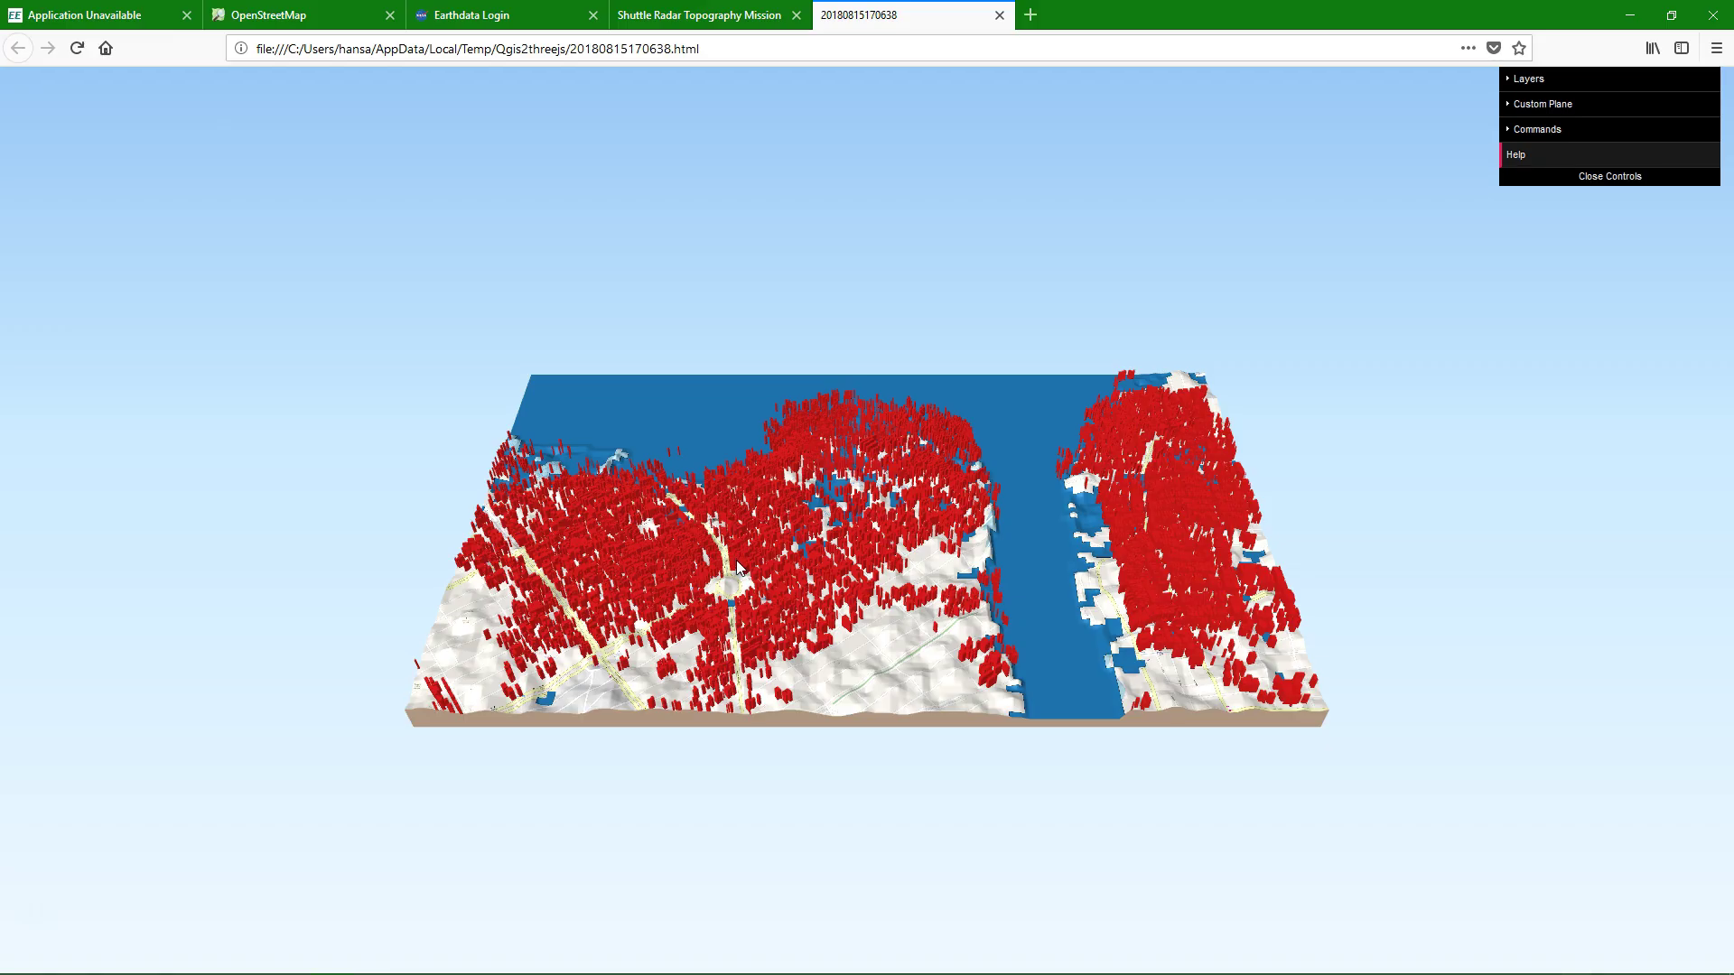
Examine the 3D scene up close from several angles to see which buildings stand in the flood zones.
left_click_drag(735, 564, 885, 511)
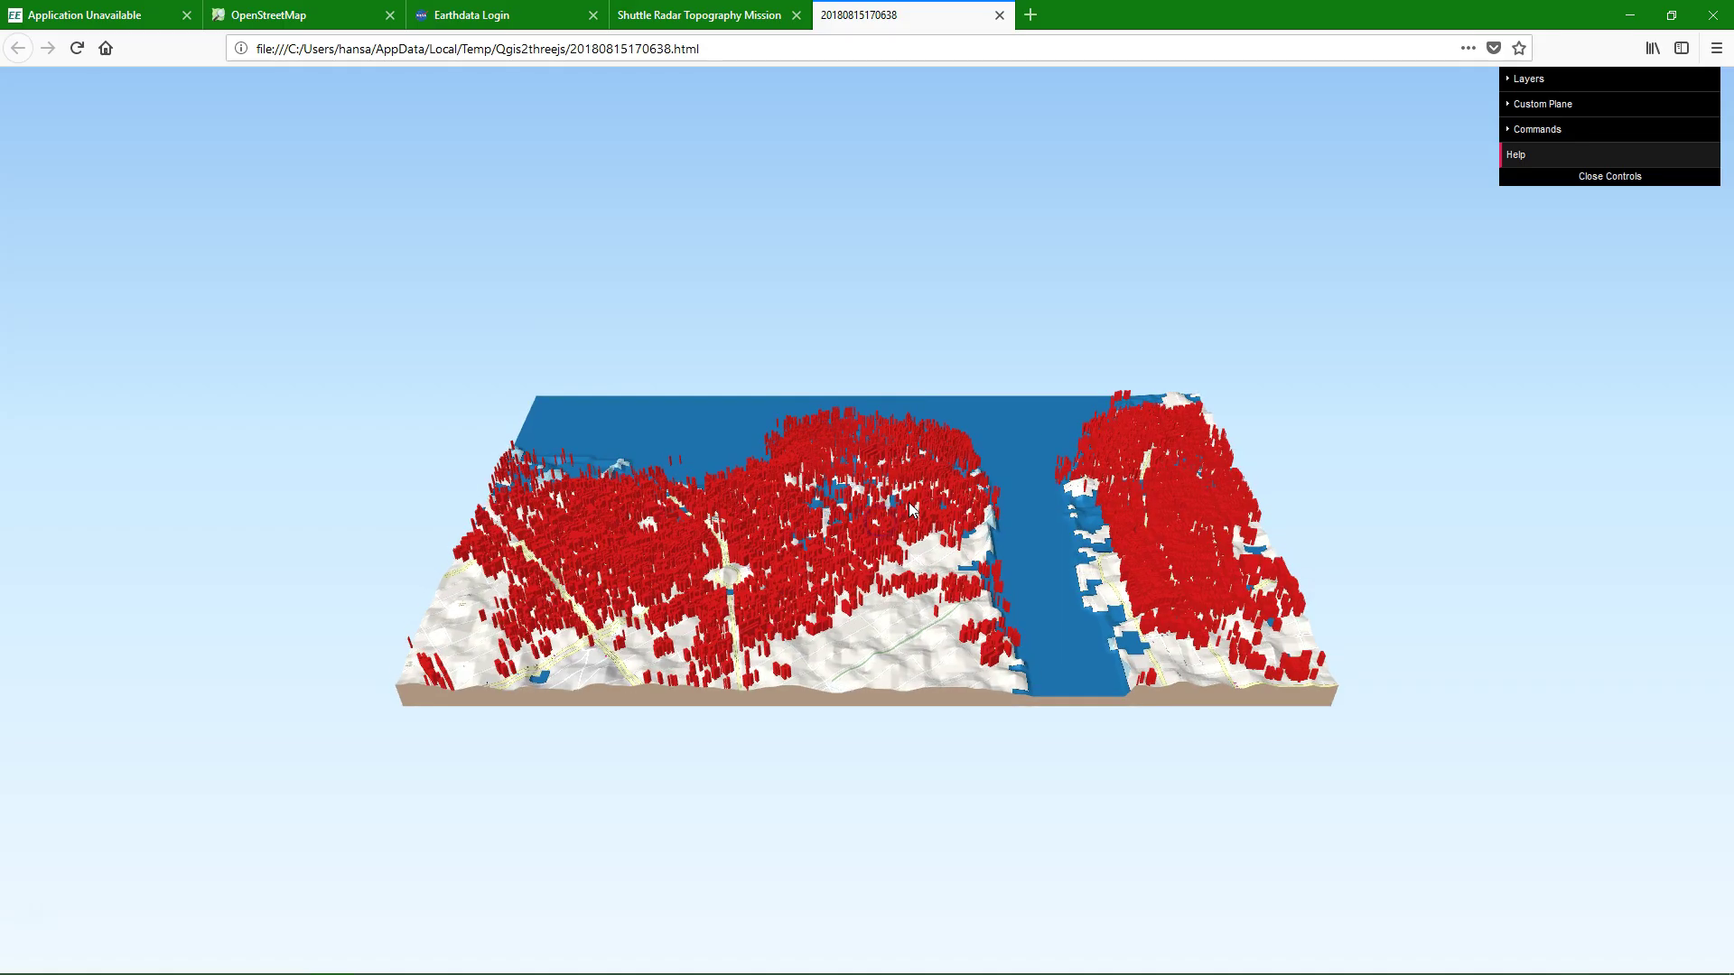
scroll(896, 507, "up", 10)
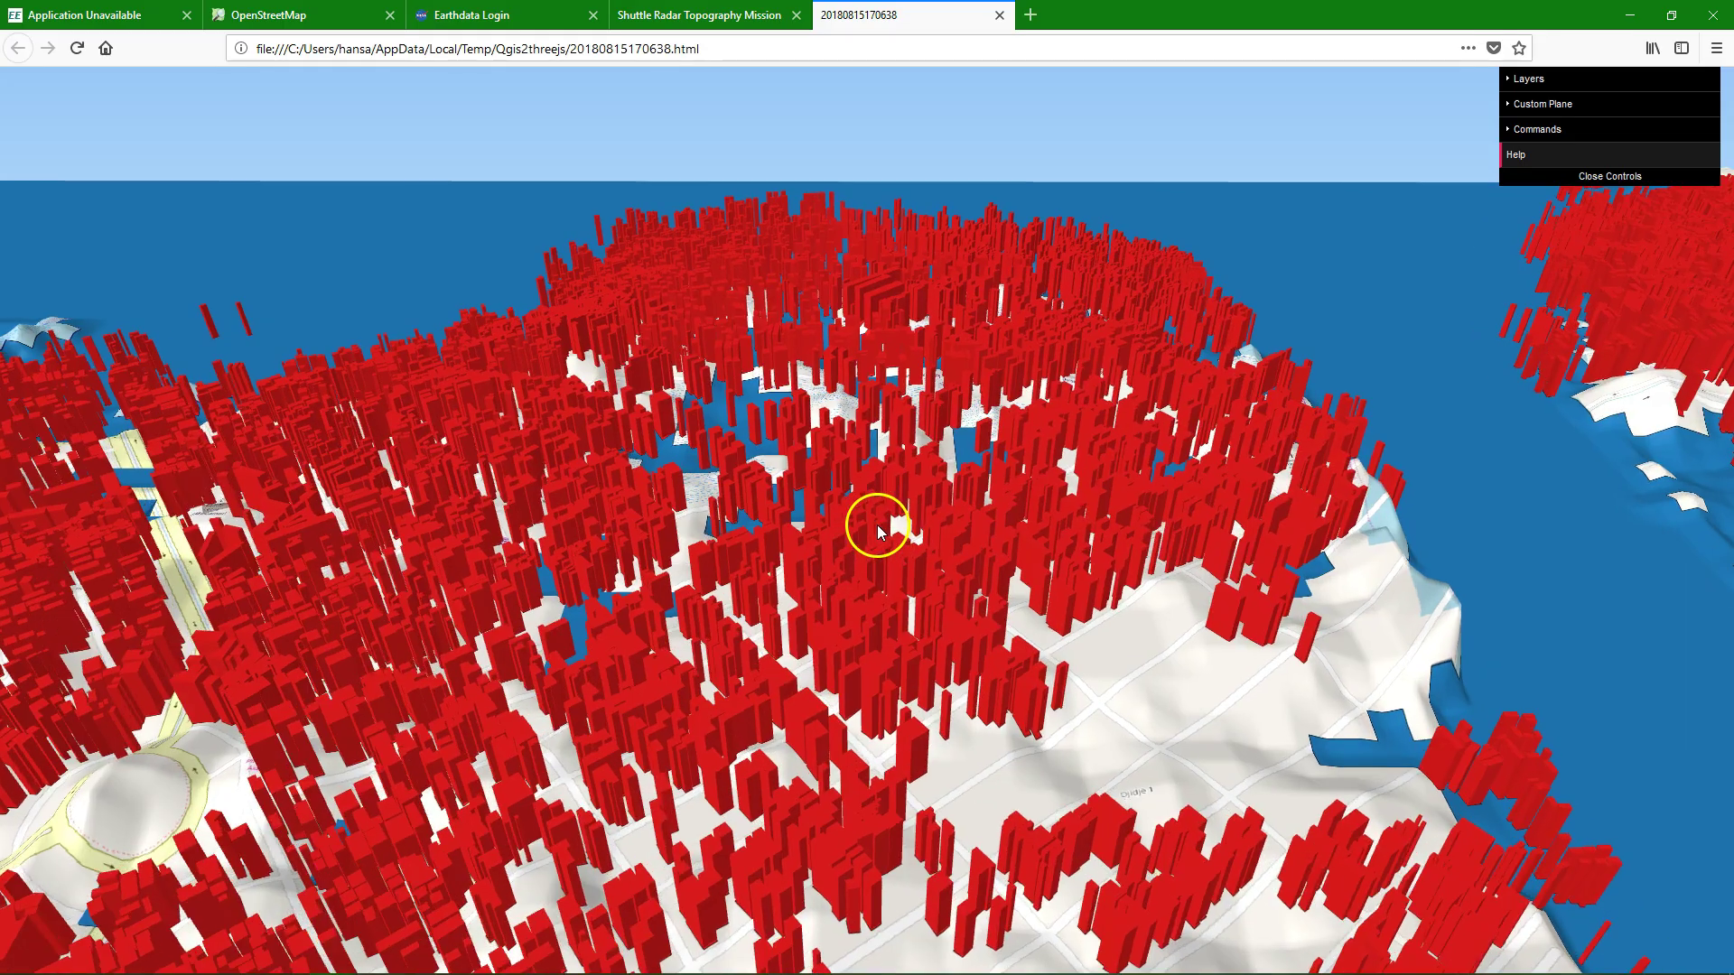
left_click_drag(879, 528, 744, 517)
scroll(744, 517, "up", 5)
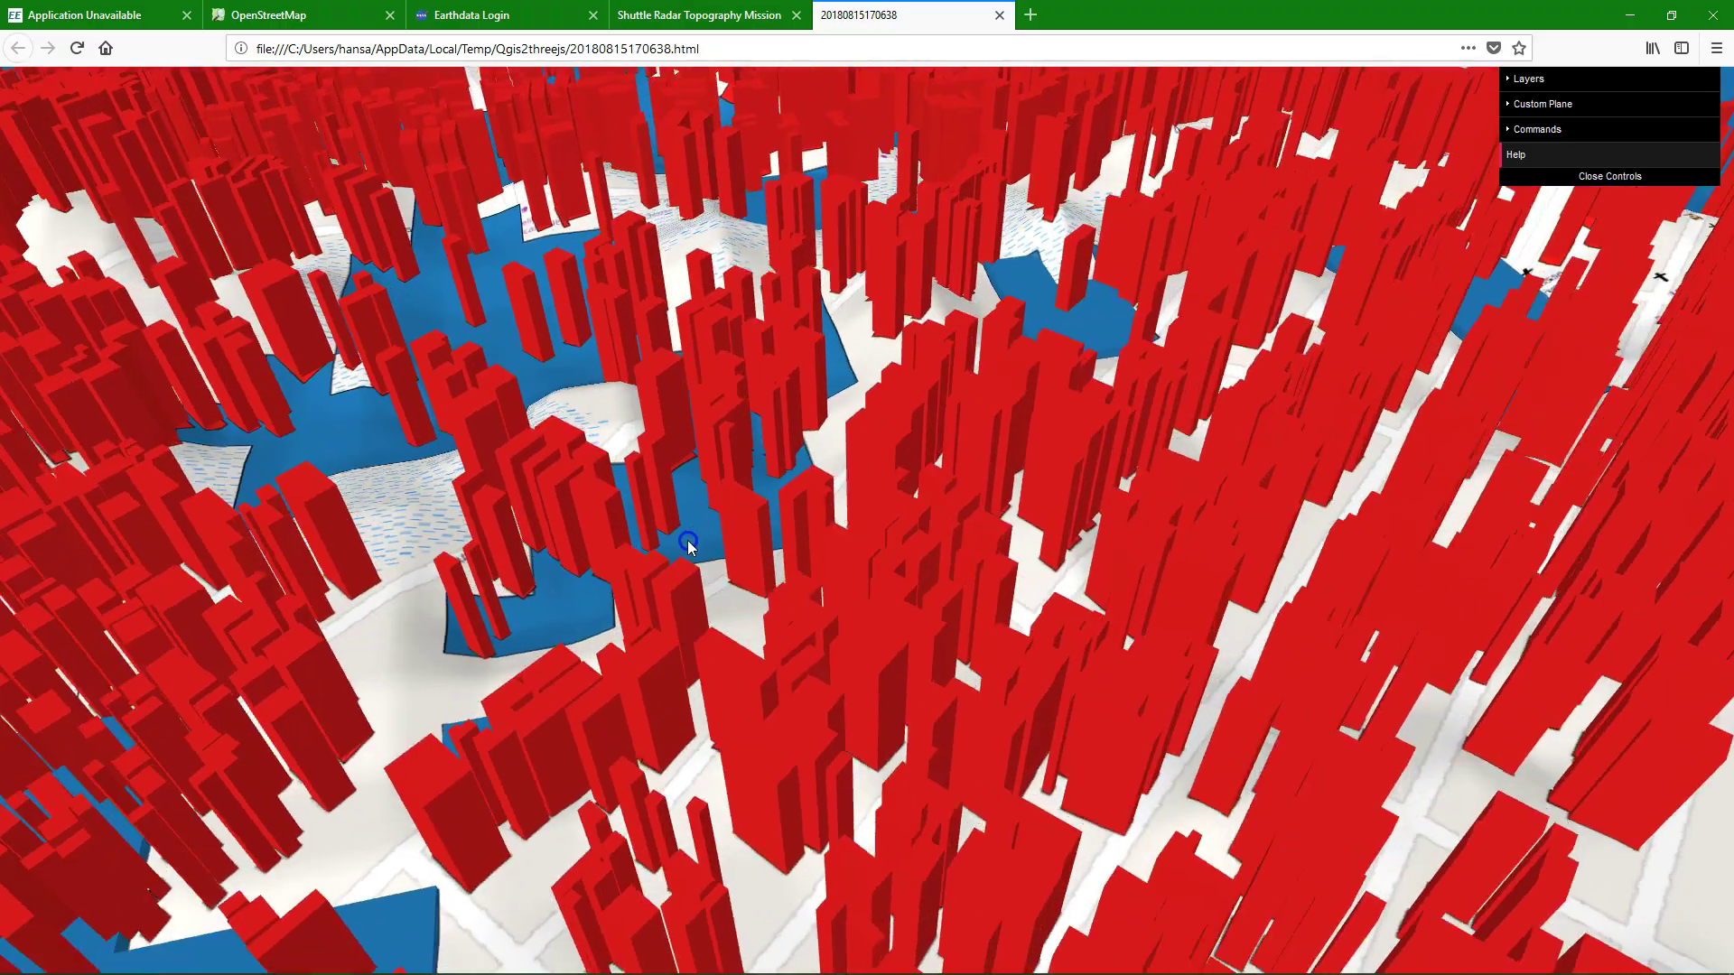
left_click_drag(610, 552, 350, 507)
left_click_drag(1268, 600, 1026, 589)
left_click_drag(1459, 599, 1147, 607)
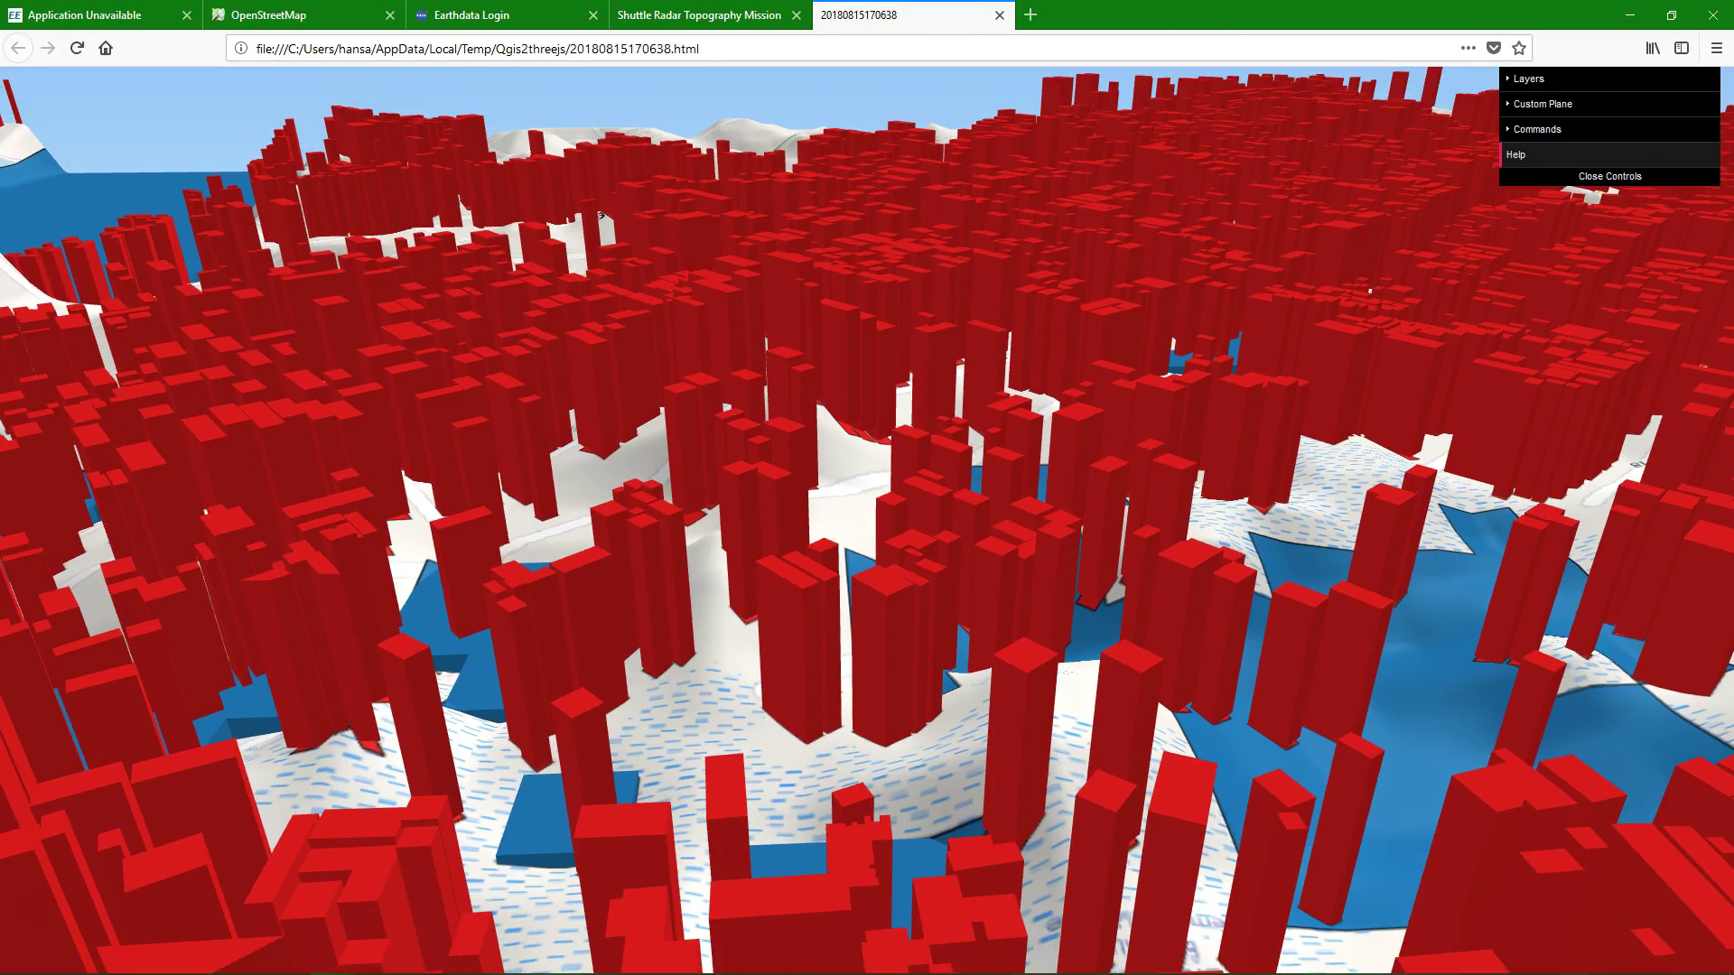